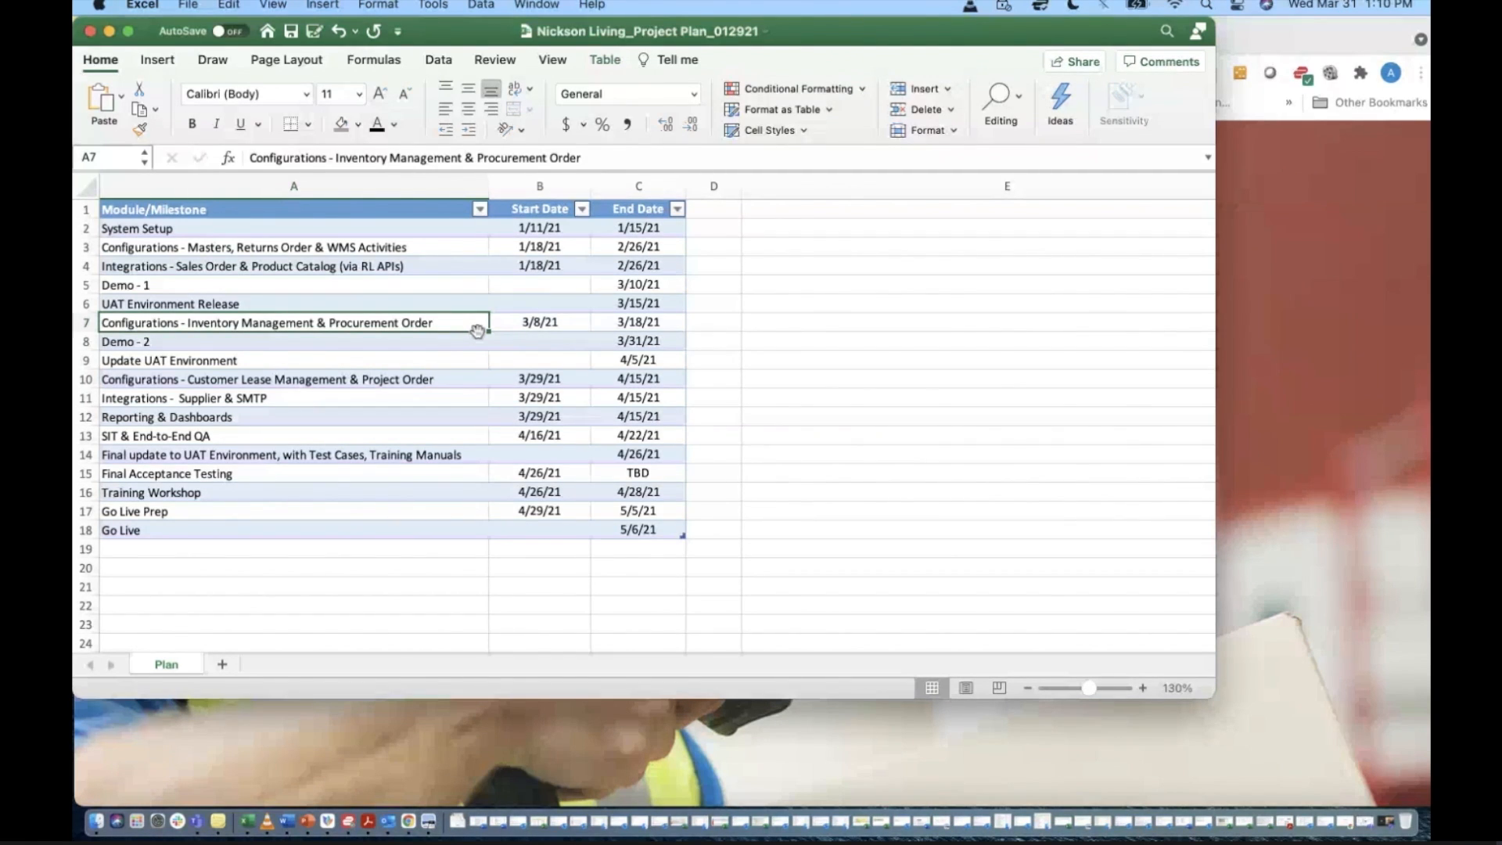
# Minimize the project plan workbook after reviewing the Customer Lease Management row, and log in to the Nickson portal in Chrome.
pyautogui.click(345, 383)
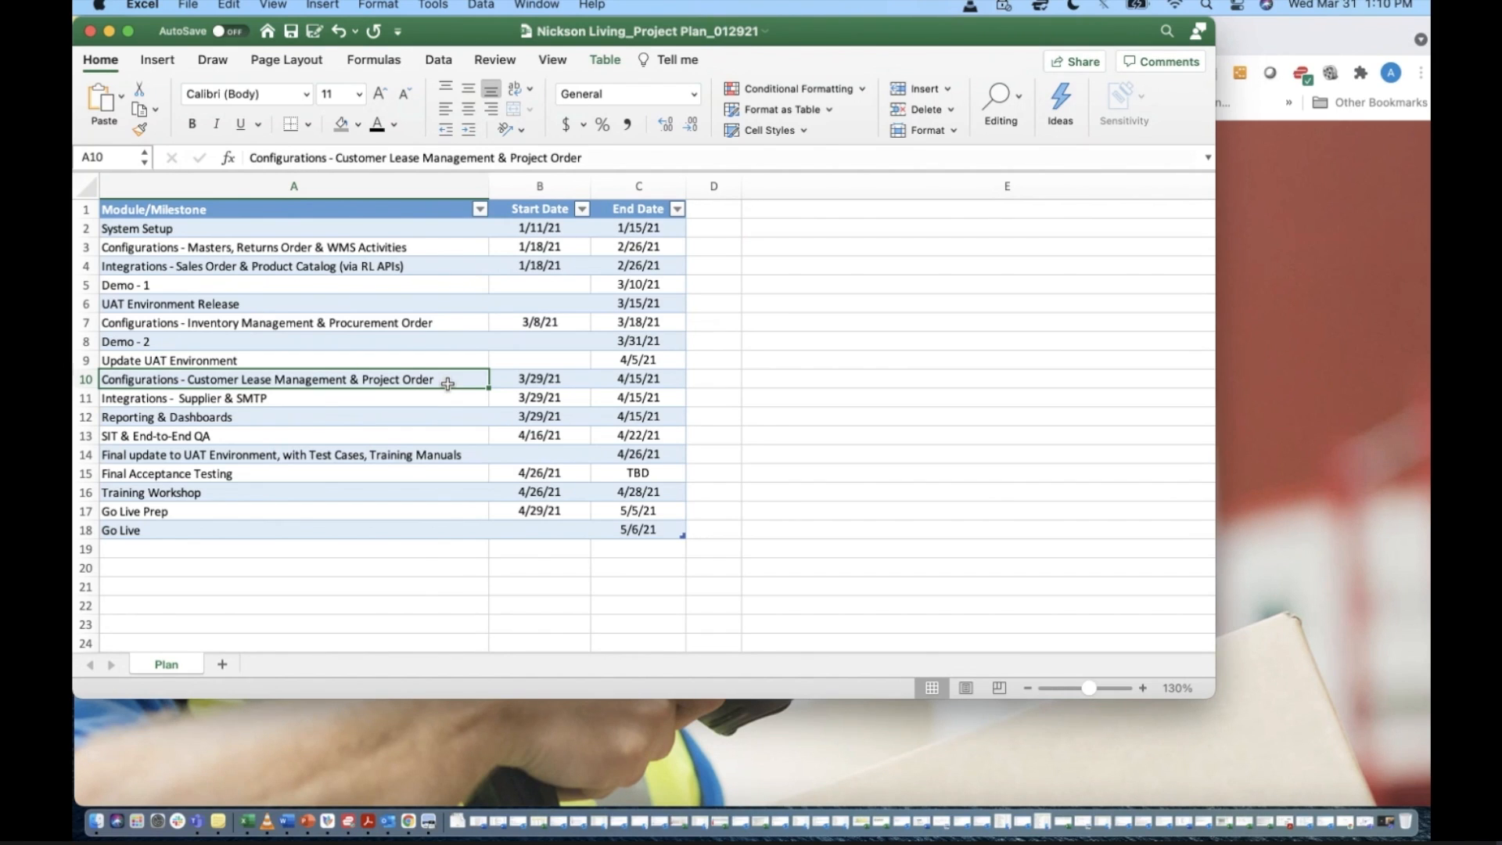
pyautogui.click(110, 31)
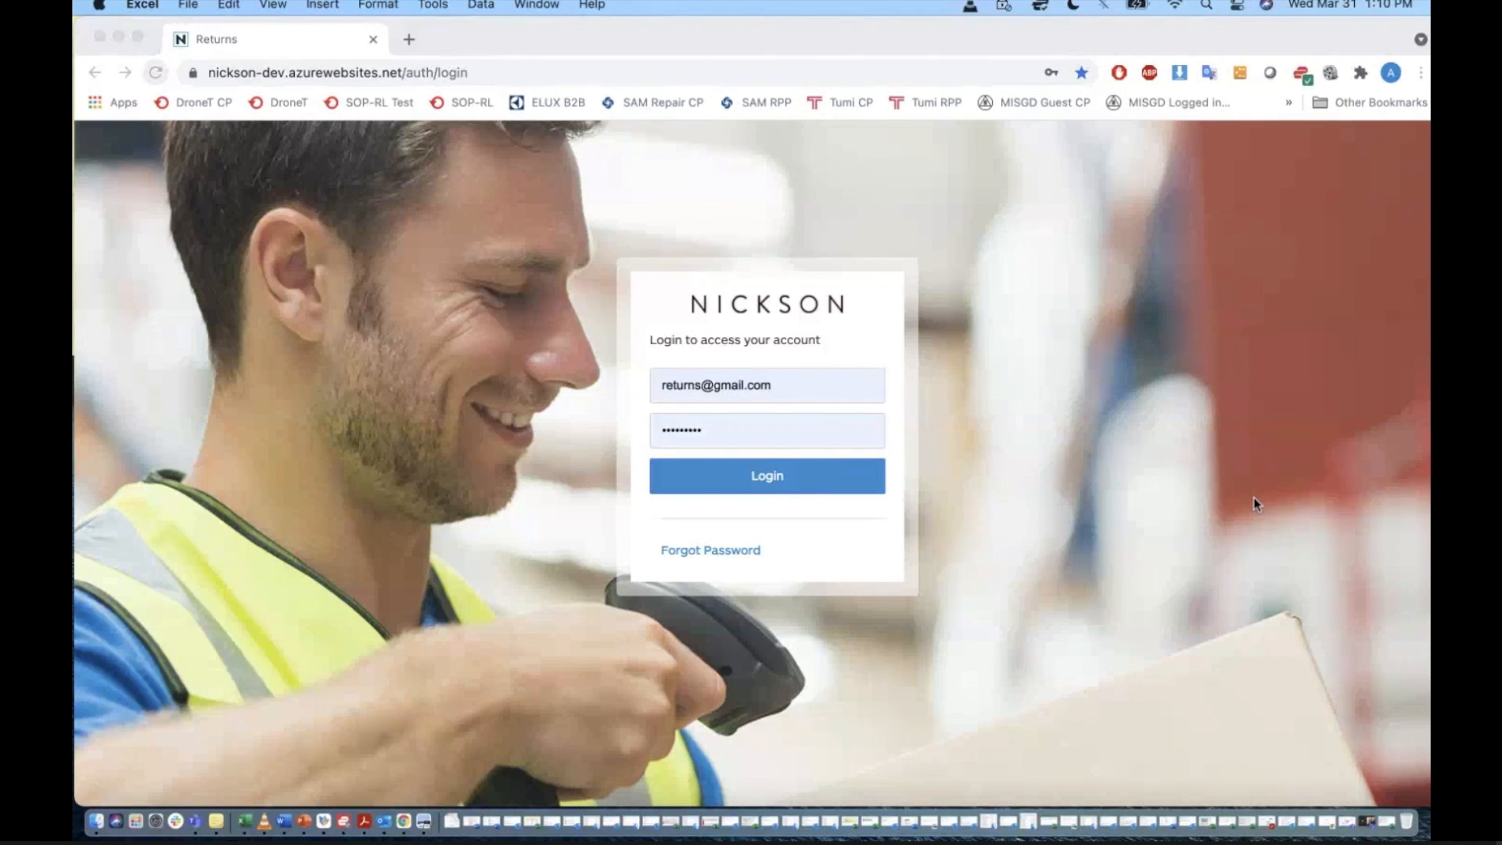
pyautogui.click(967, 50)
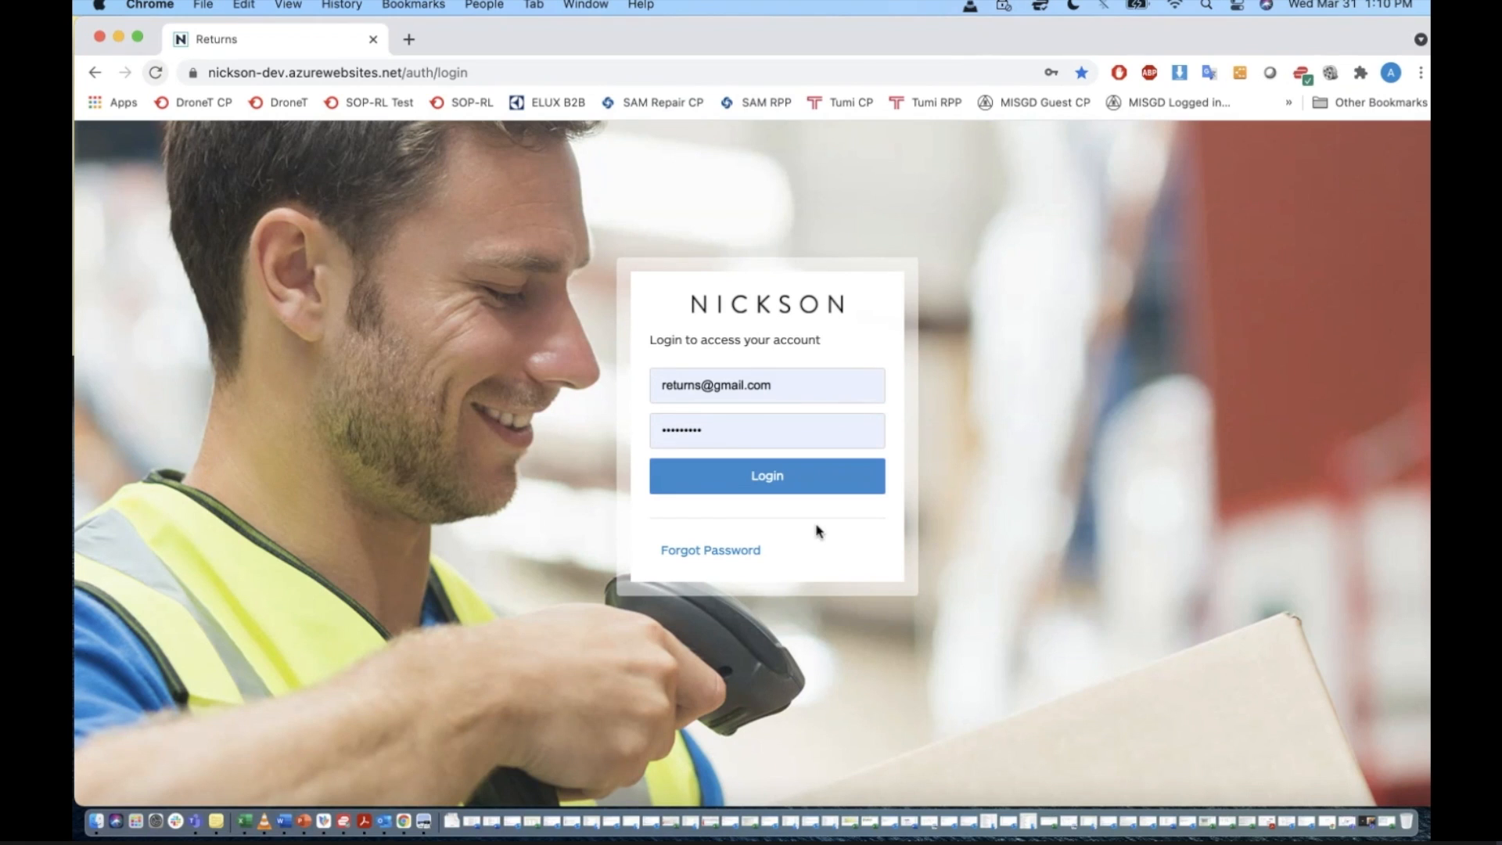
pyautogui.click(773, 489)
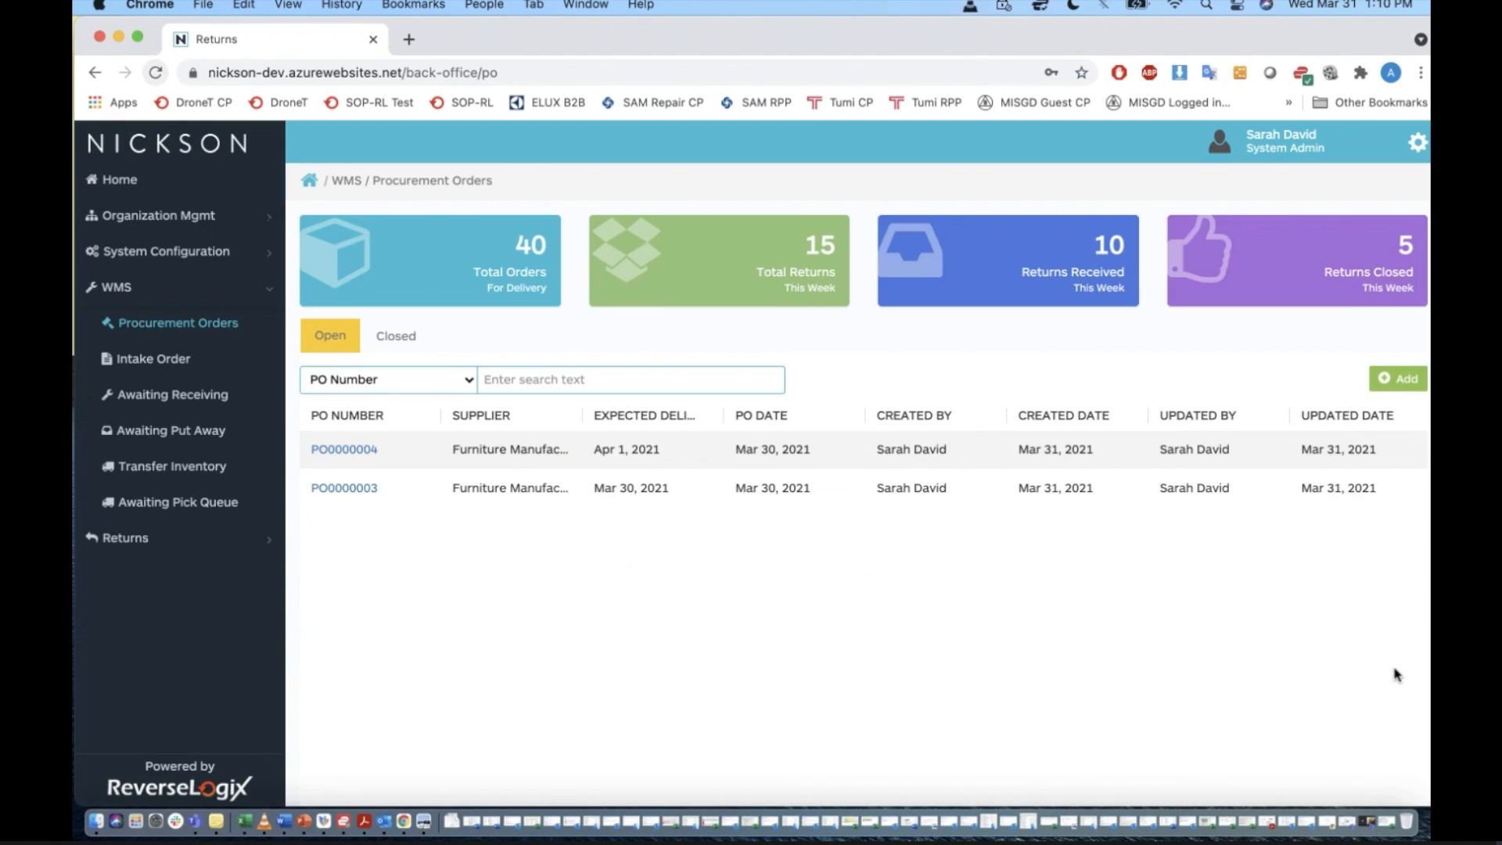
# Apply (UTC) Coordinated Universal Time as the timezone in the portal's user settings and close the settings.
pyautogui.press('super+Tab')
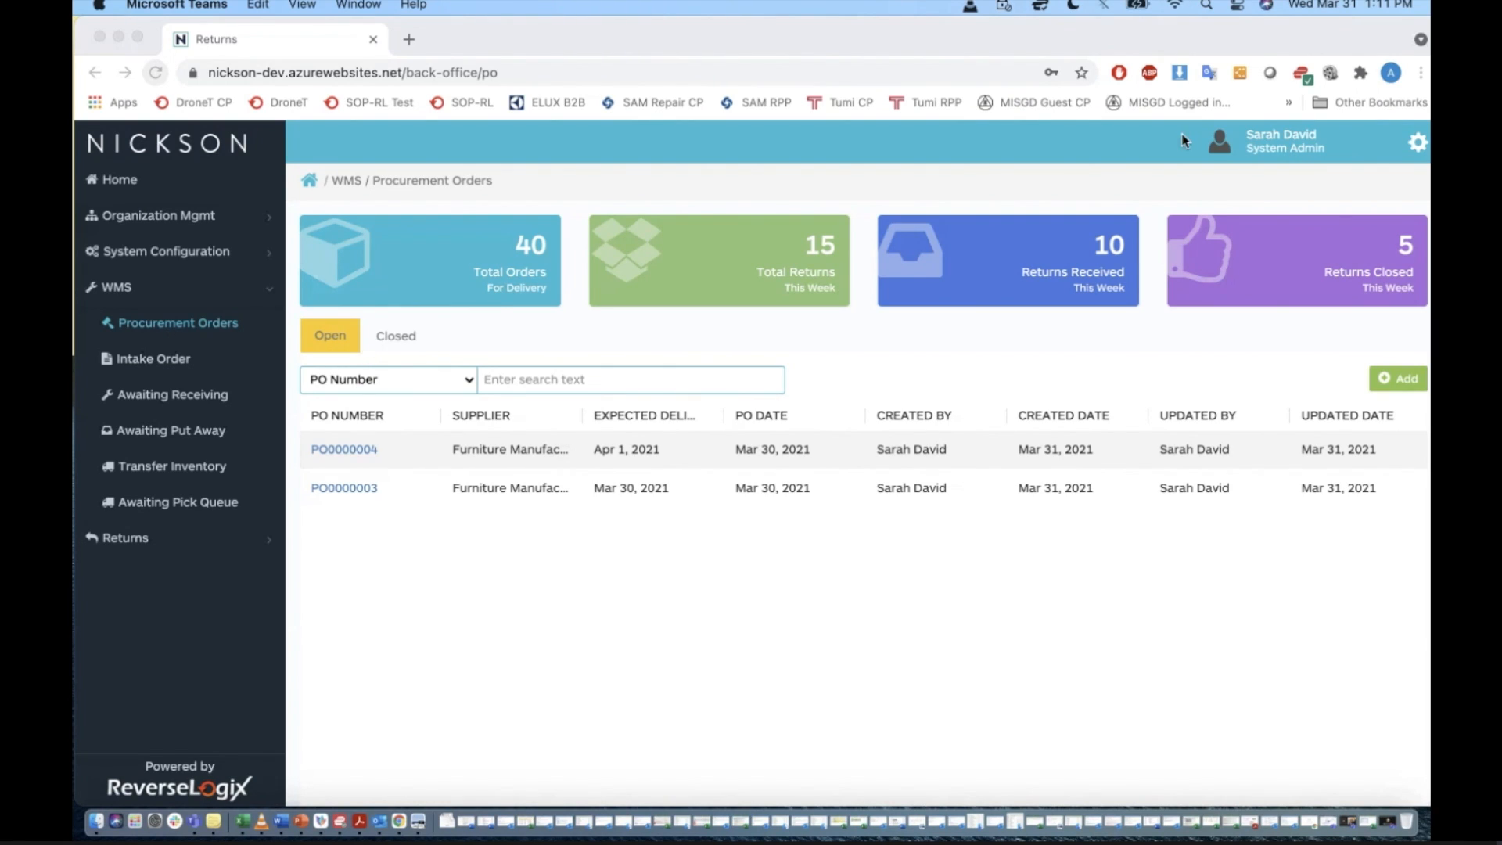
pyautogui.click(1257, 142)
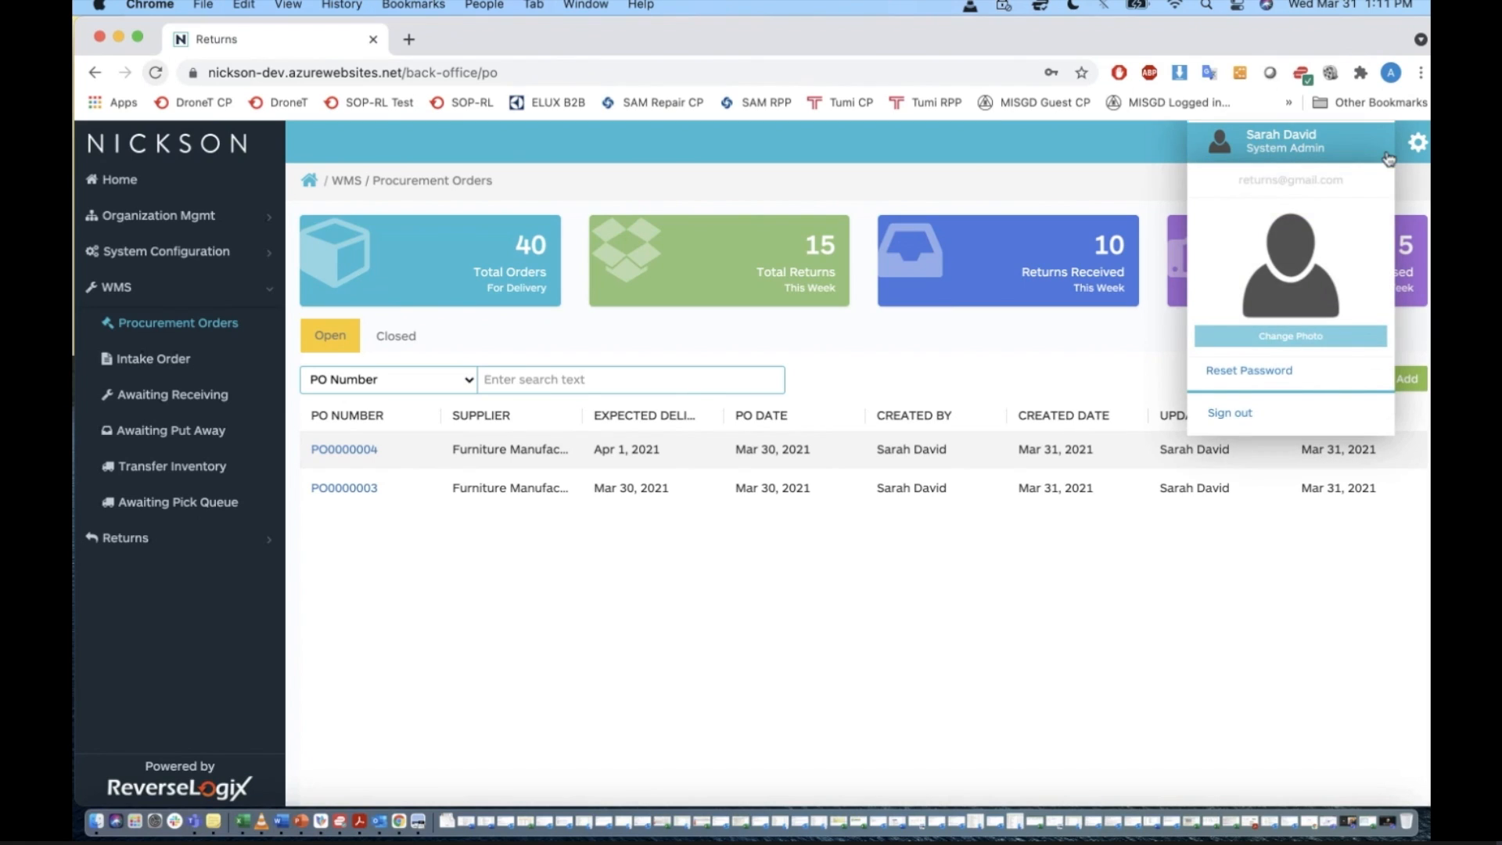
pyautogui.click(1412, 147)
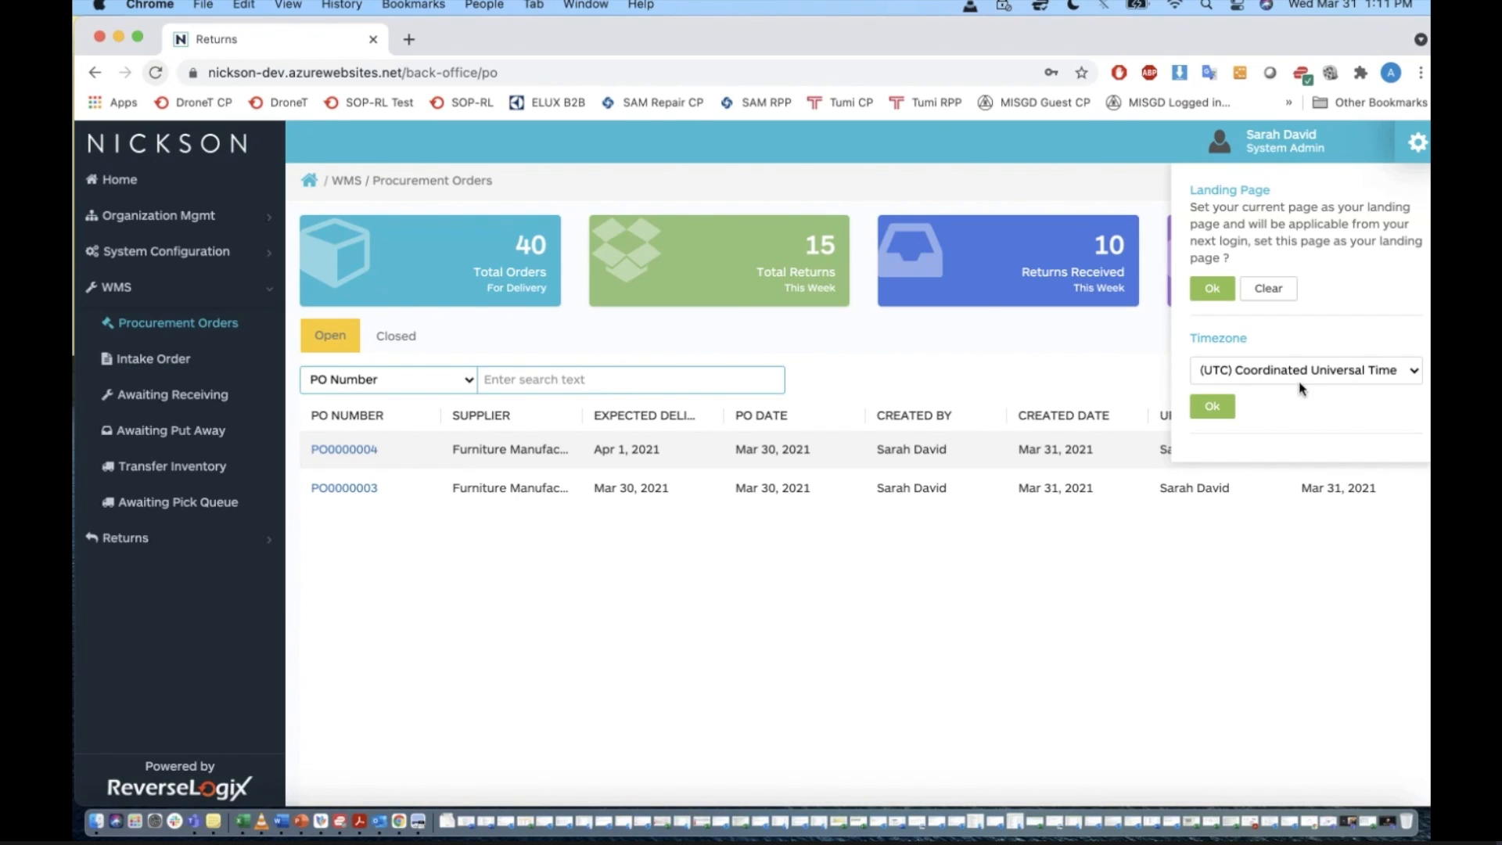
pyautogui.click(1215, 407)
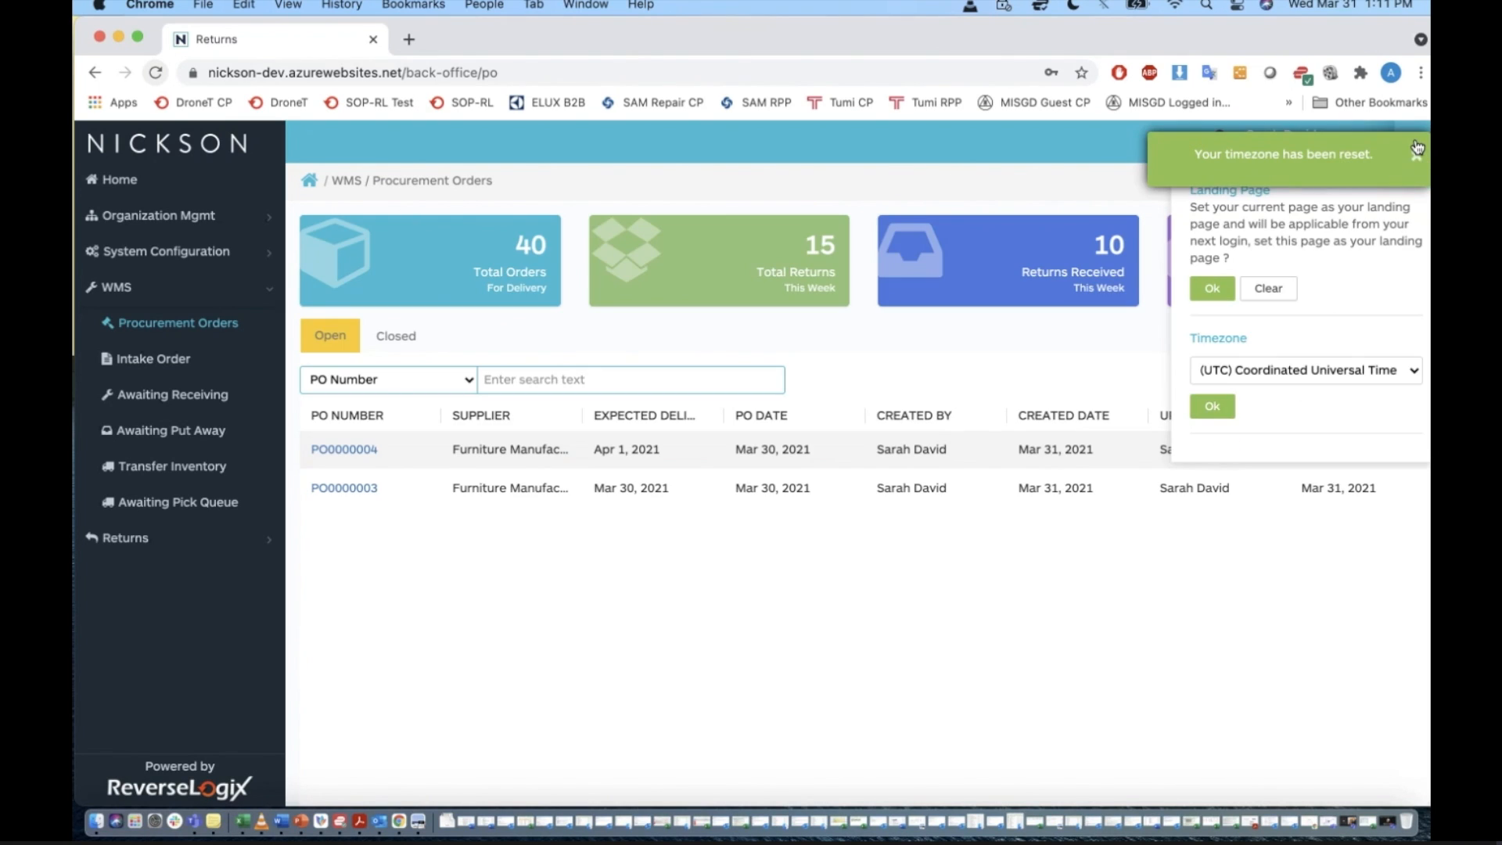
pyautogui.click(1417, 150)
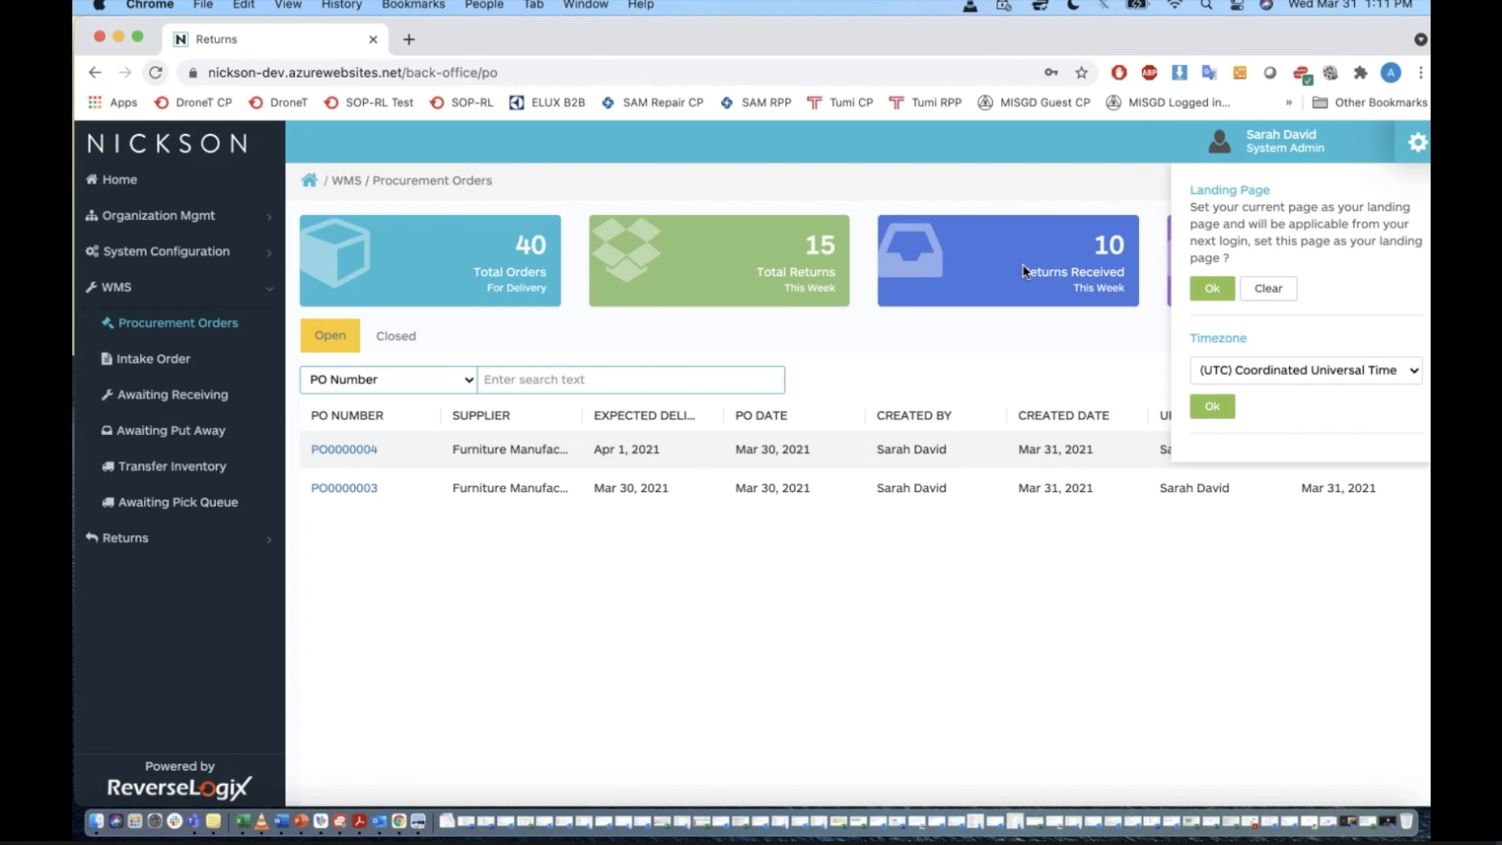
pyautogui.press('super+minus')
pyautogui.press('super+minus')
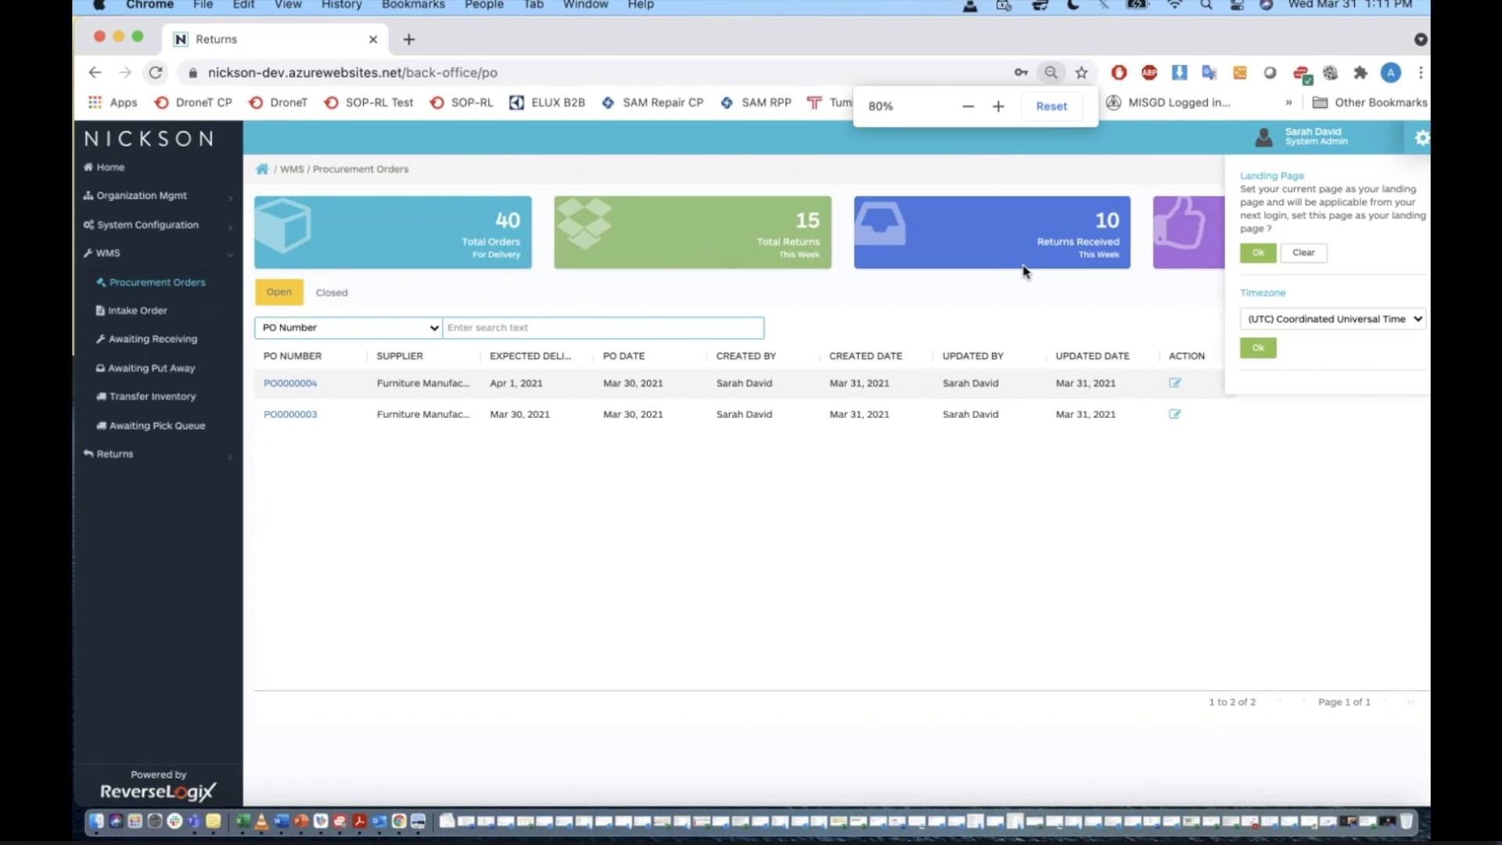
pyautogui.press('super+plus')
pyautogui.press('super+plus')
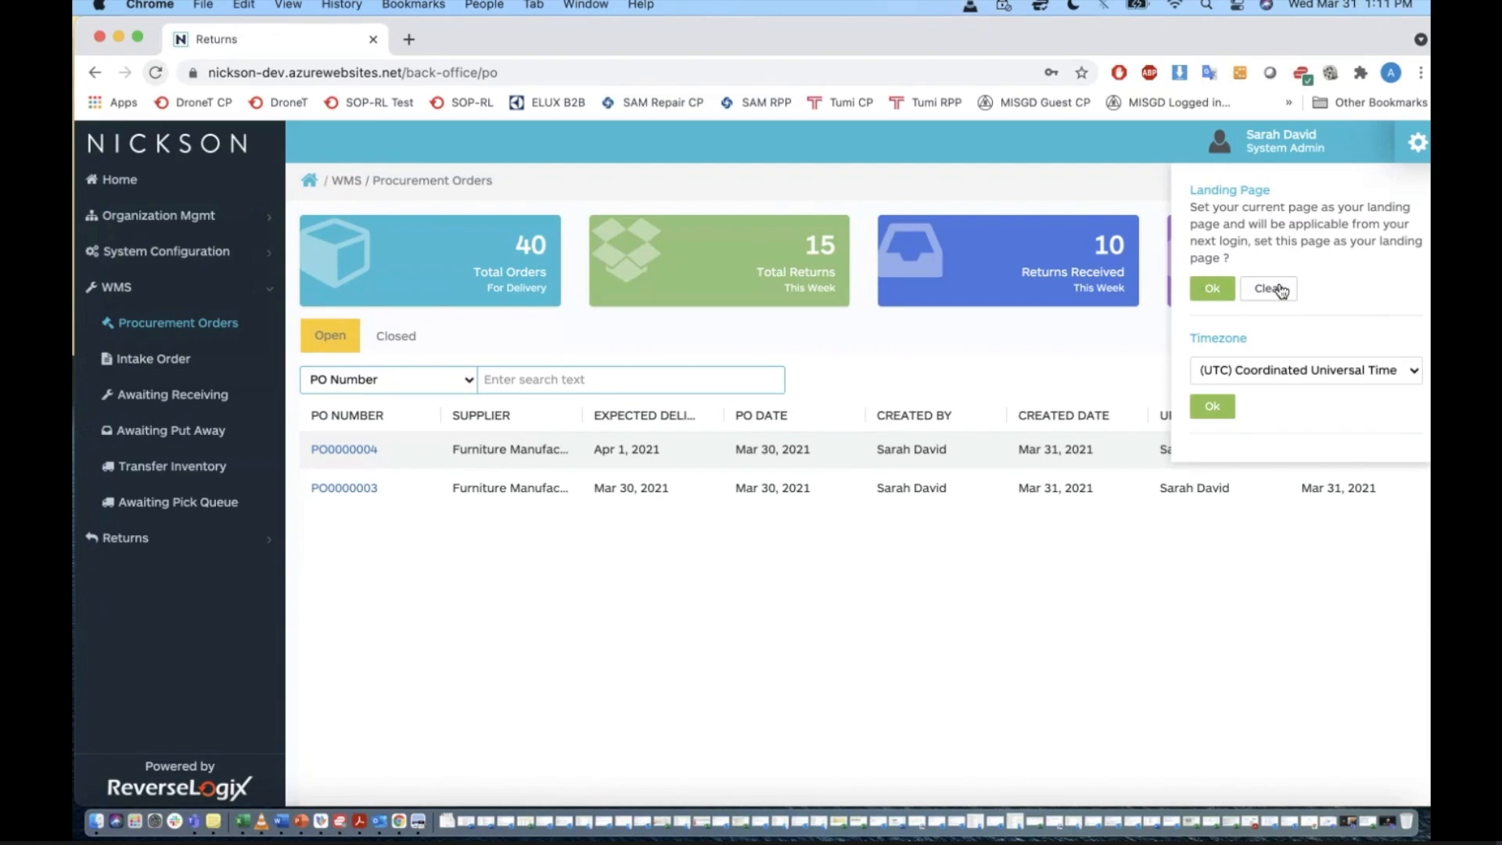
pyautogui.click(1418, 143)
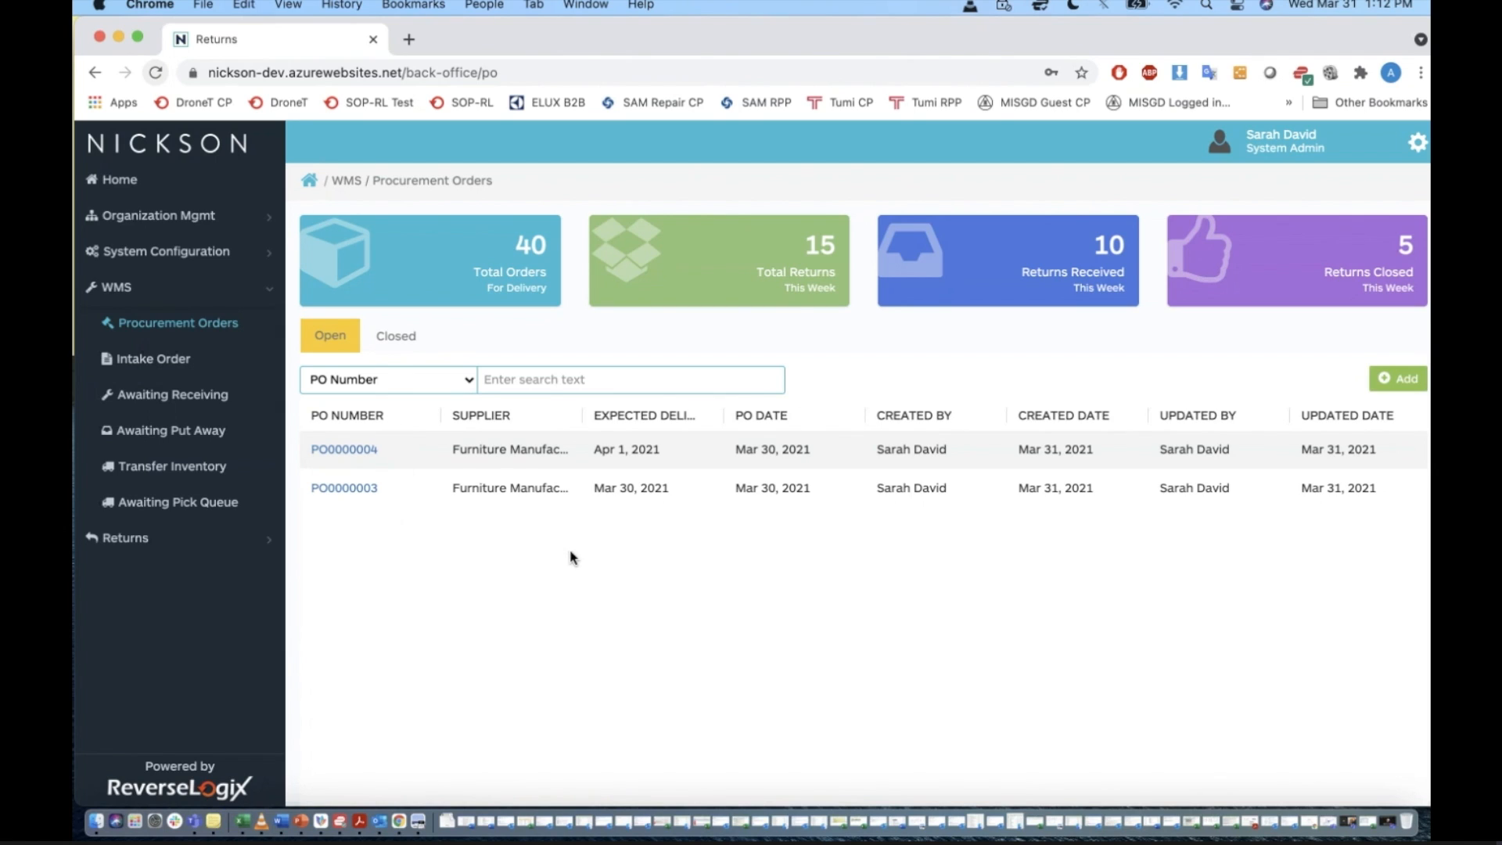
# Start a new procurement order and pick out the serialized asset tag N004-UKN-1076 in the Stickies note.
pyautogui.click(1390, 382)
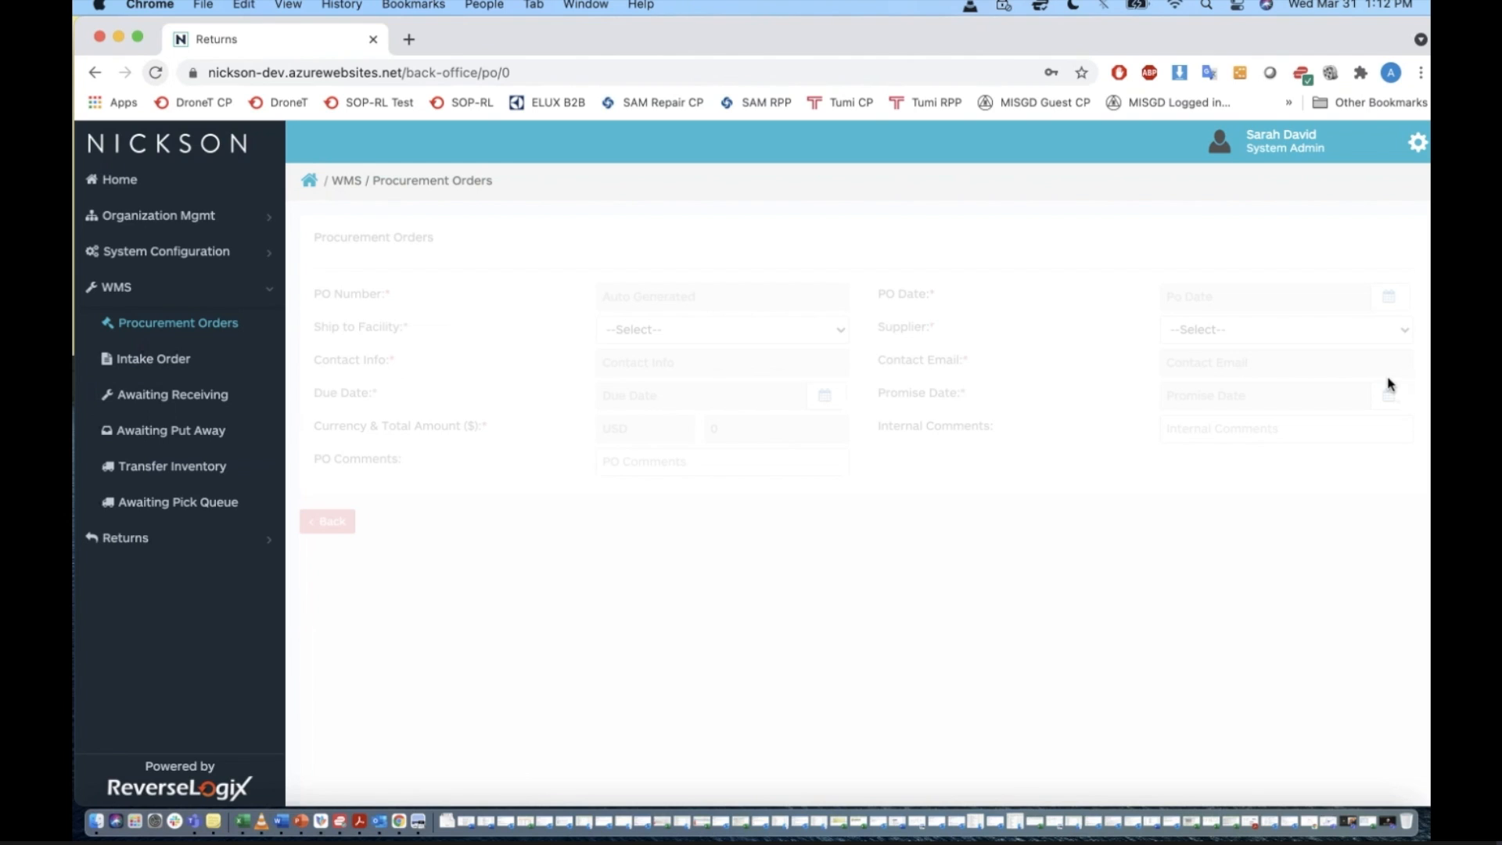
pyautogui.hotkey('ctrl', 'Up')
pyautogui.click(110, 208)
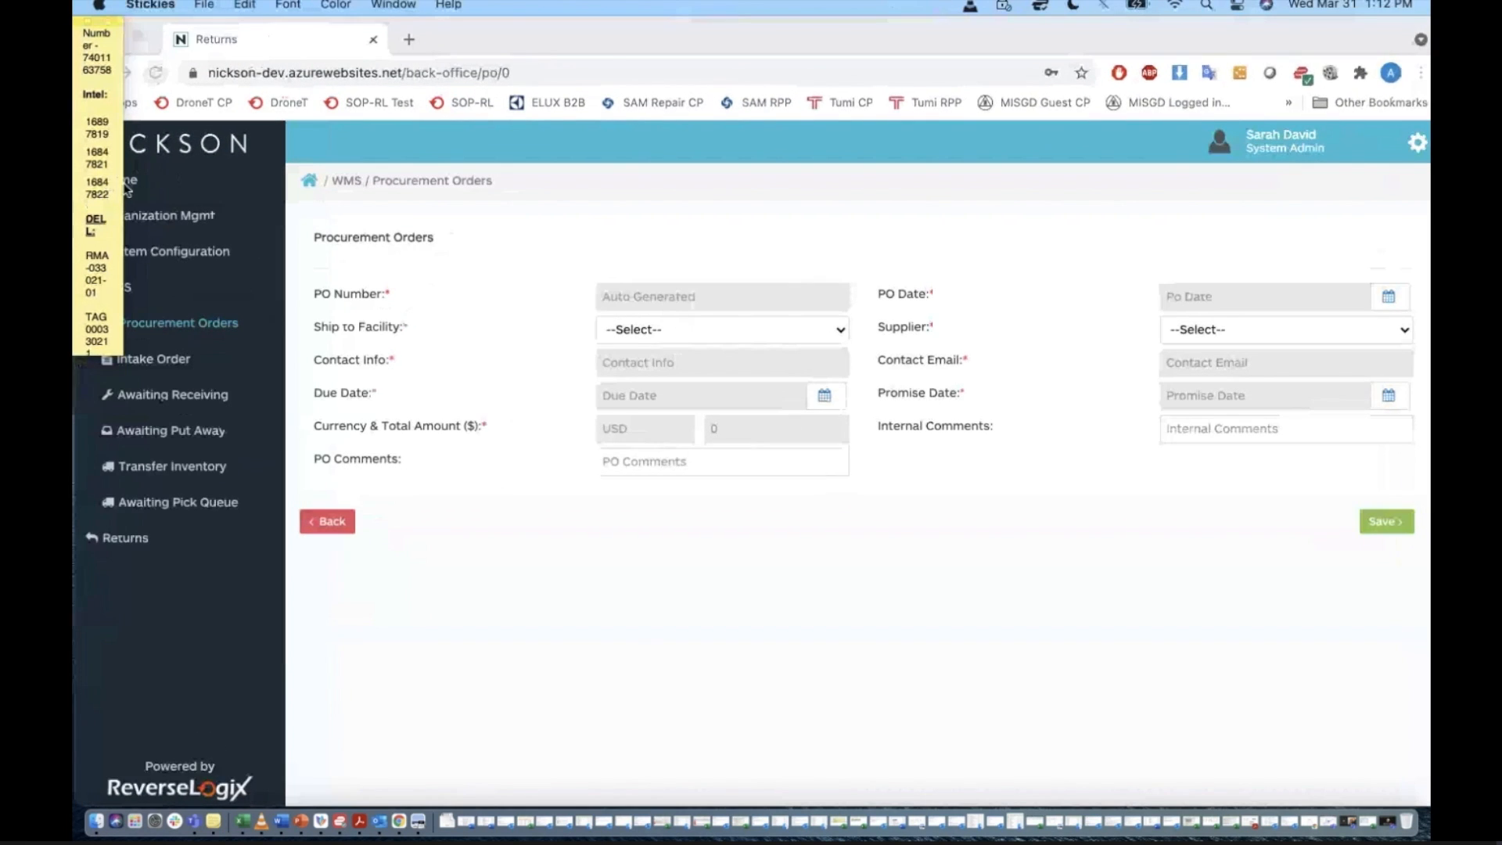
pyautogui.moveTo(123, 183); pyautogui.dragTo(298, 188)
pyautogui.scroll(2, 179, 158)
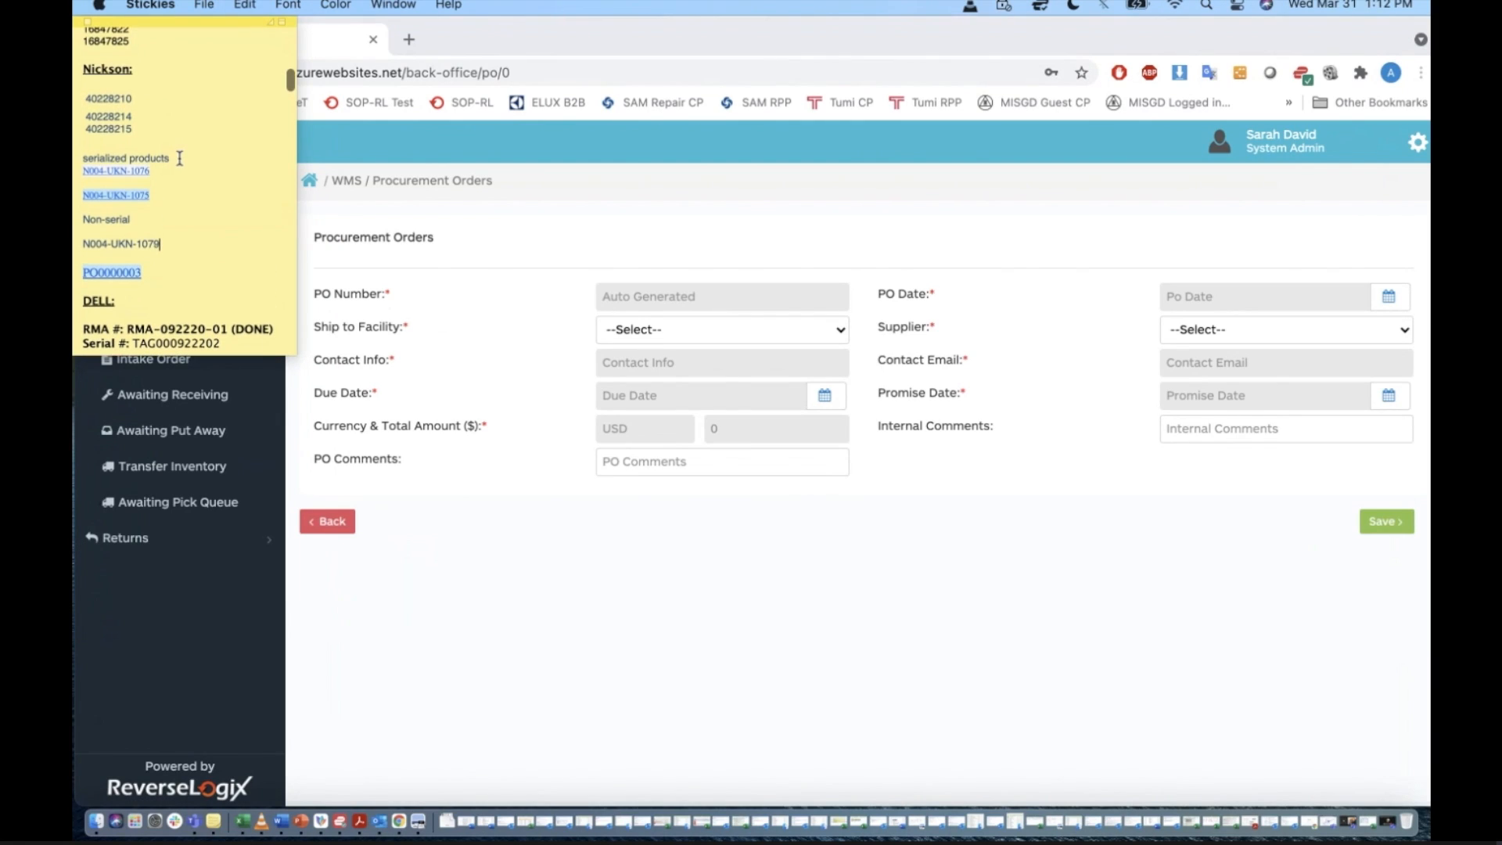
pyautogui.doubleClick(163, 171)
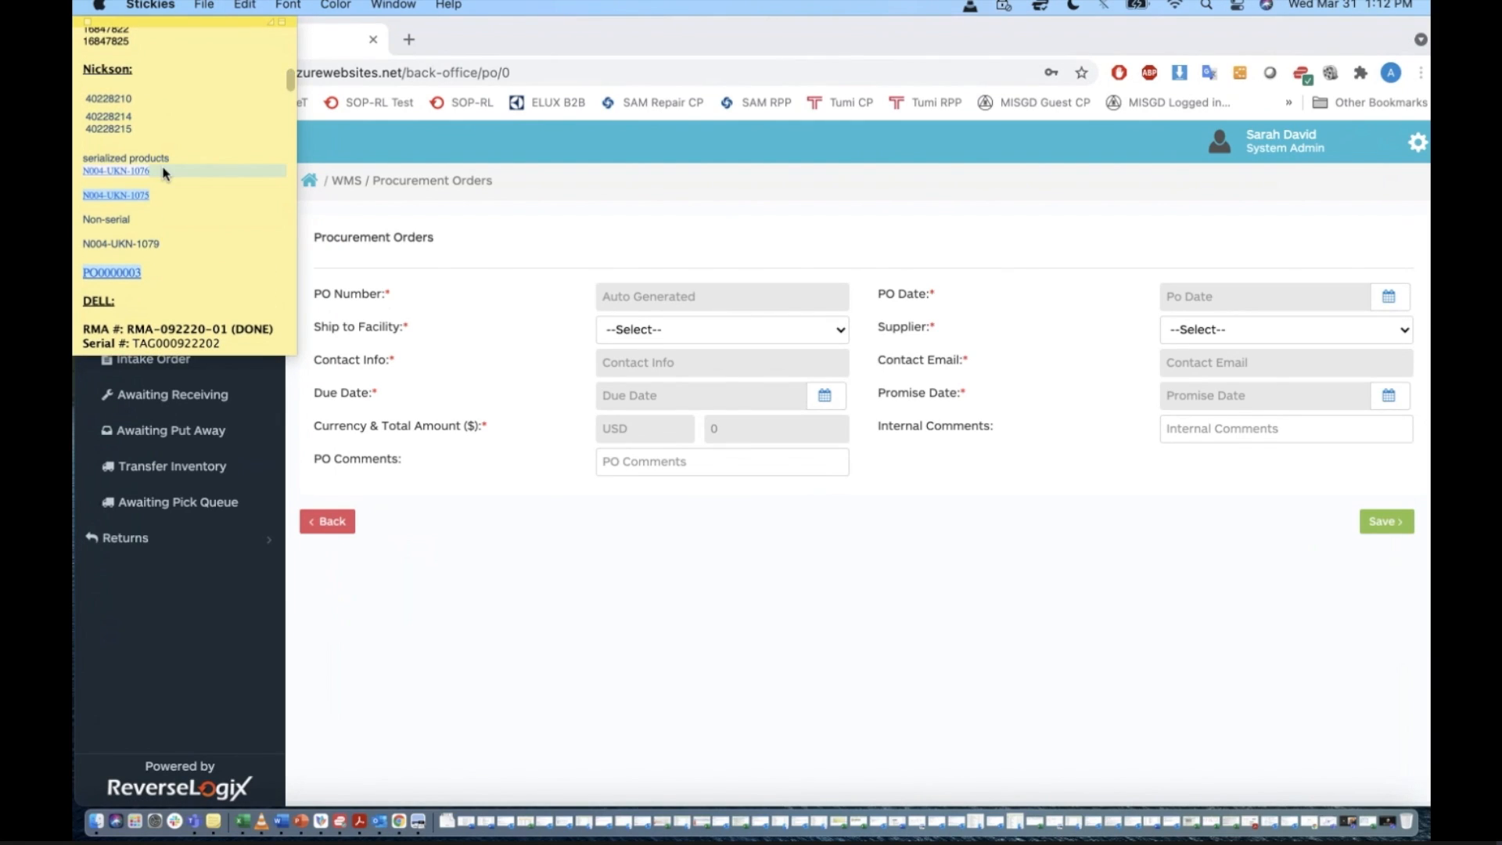
pyautogui.click(618, 629)
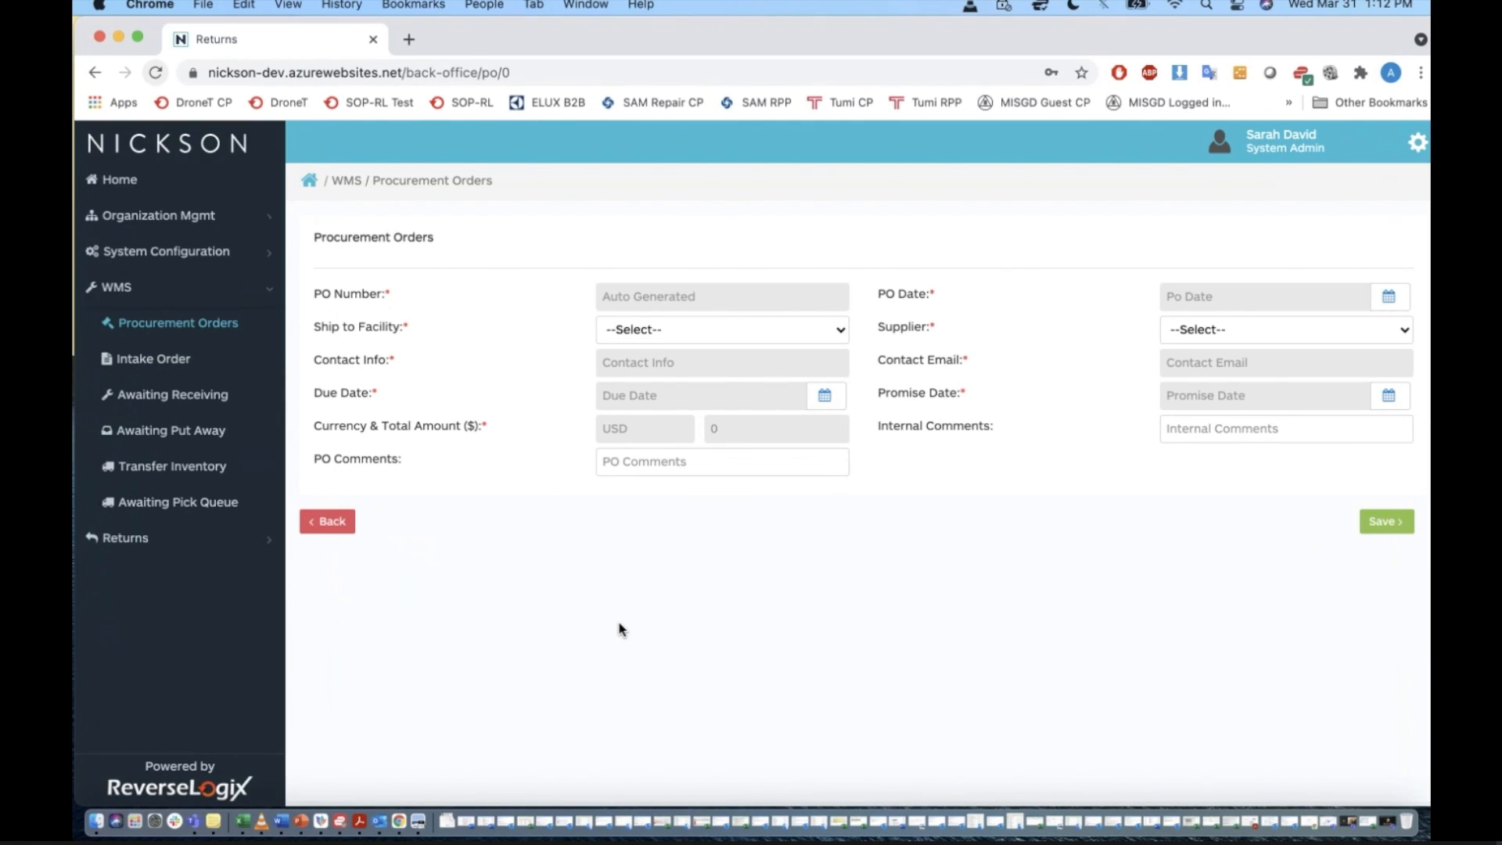
# Set the order's PO date to 03/31/2021, ship-to facility to Nicksons and supplier to Furniture Manufacturer.
pyautogui.click(1398, 309)
pyautogui.click(1280, 537)
pyautogui.click(777, 332)
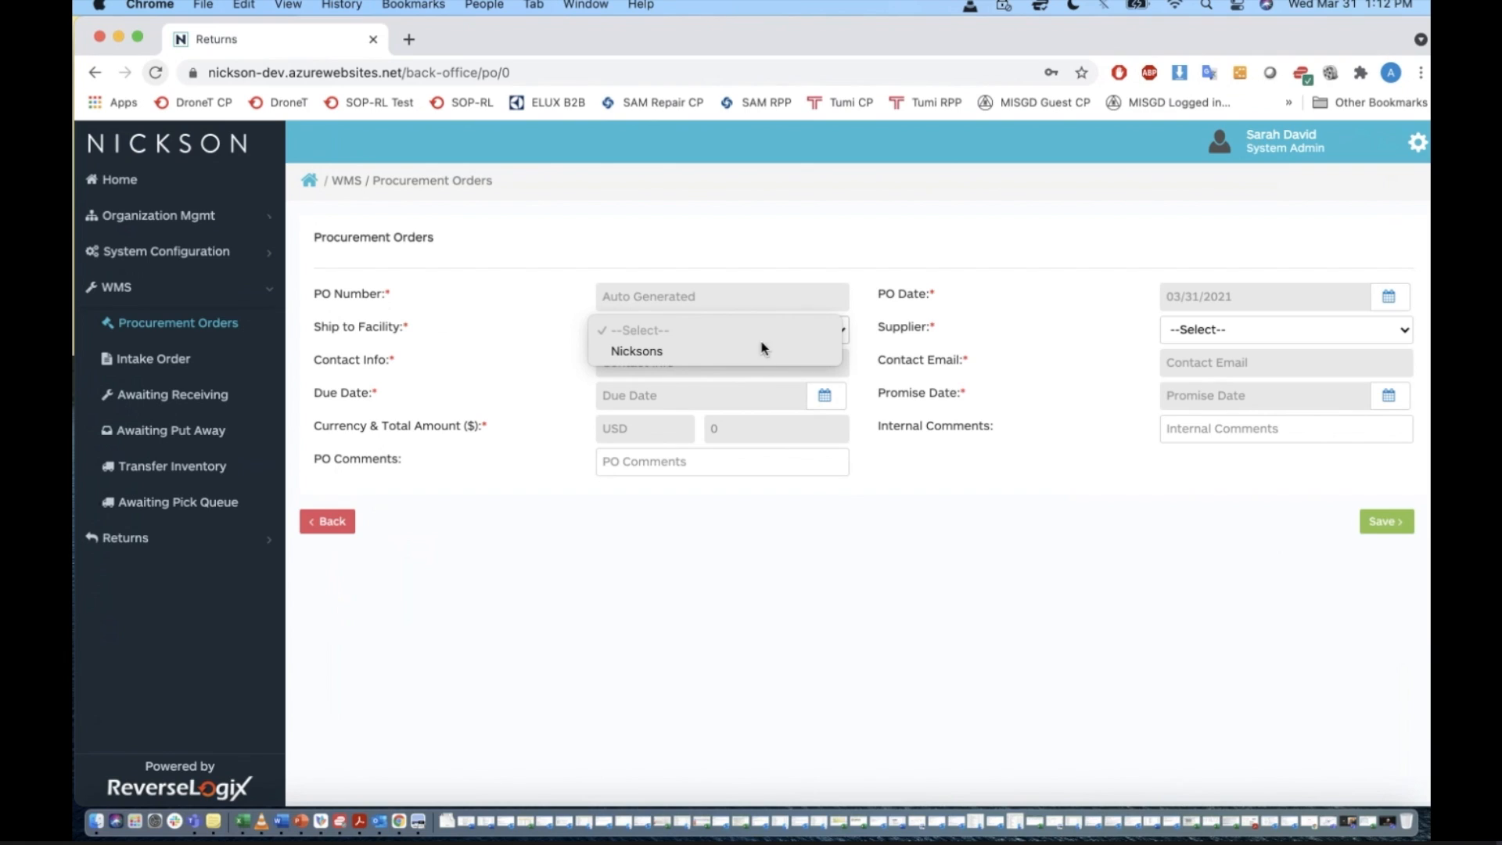
pyautogui.click(760, 349)
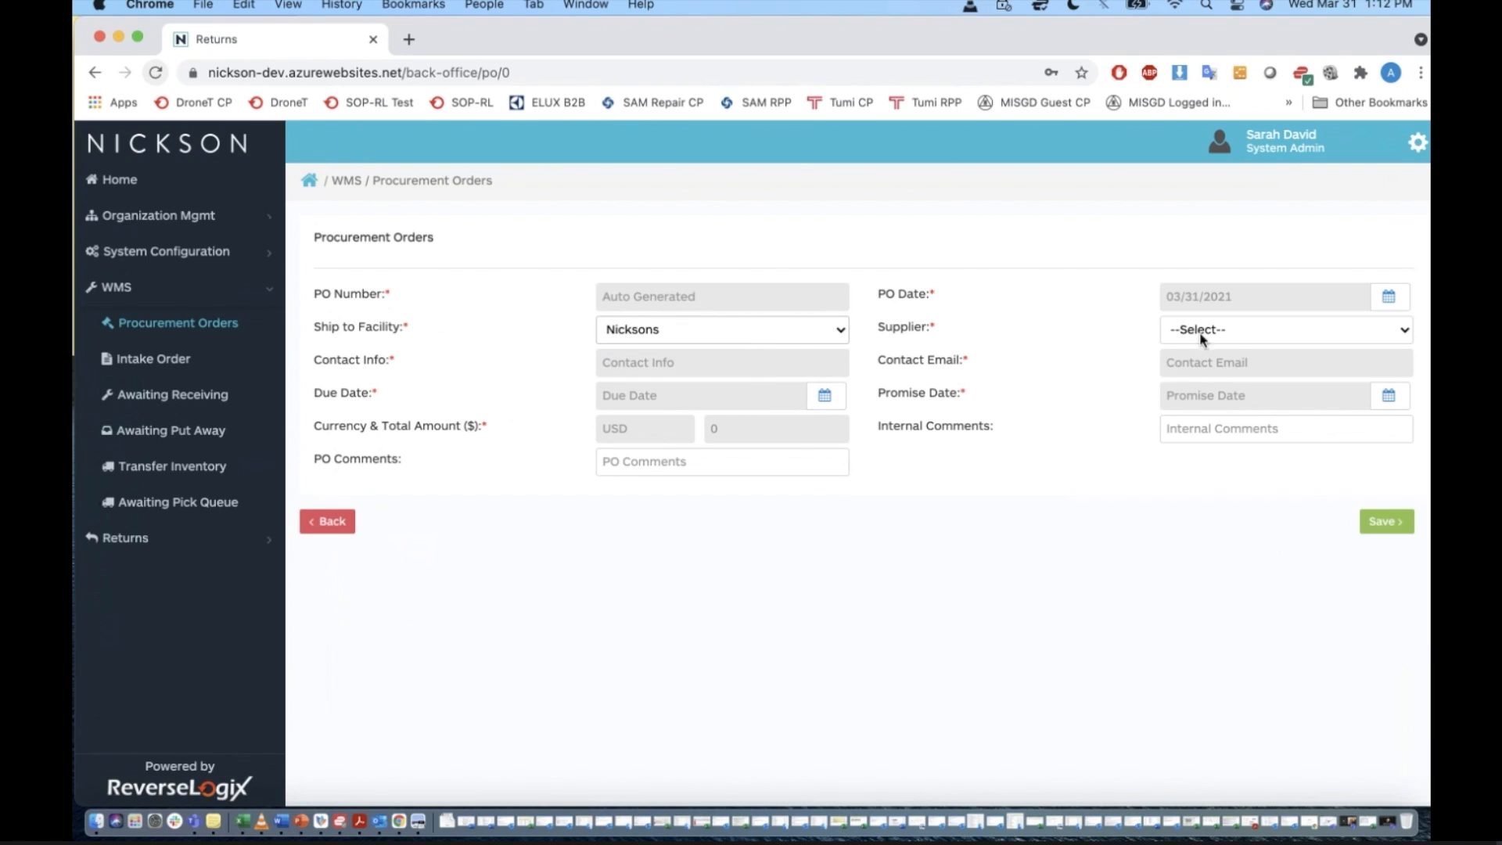
pyautogui.click(1233, 326)
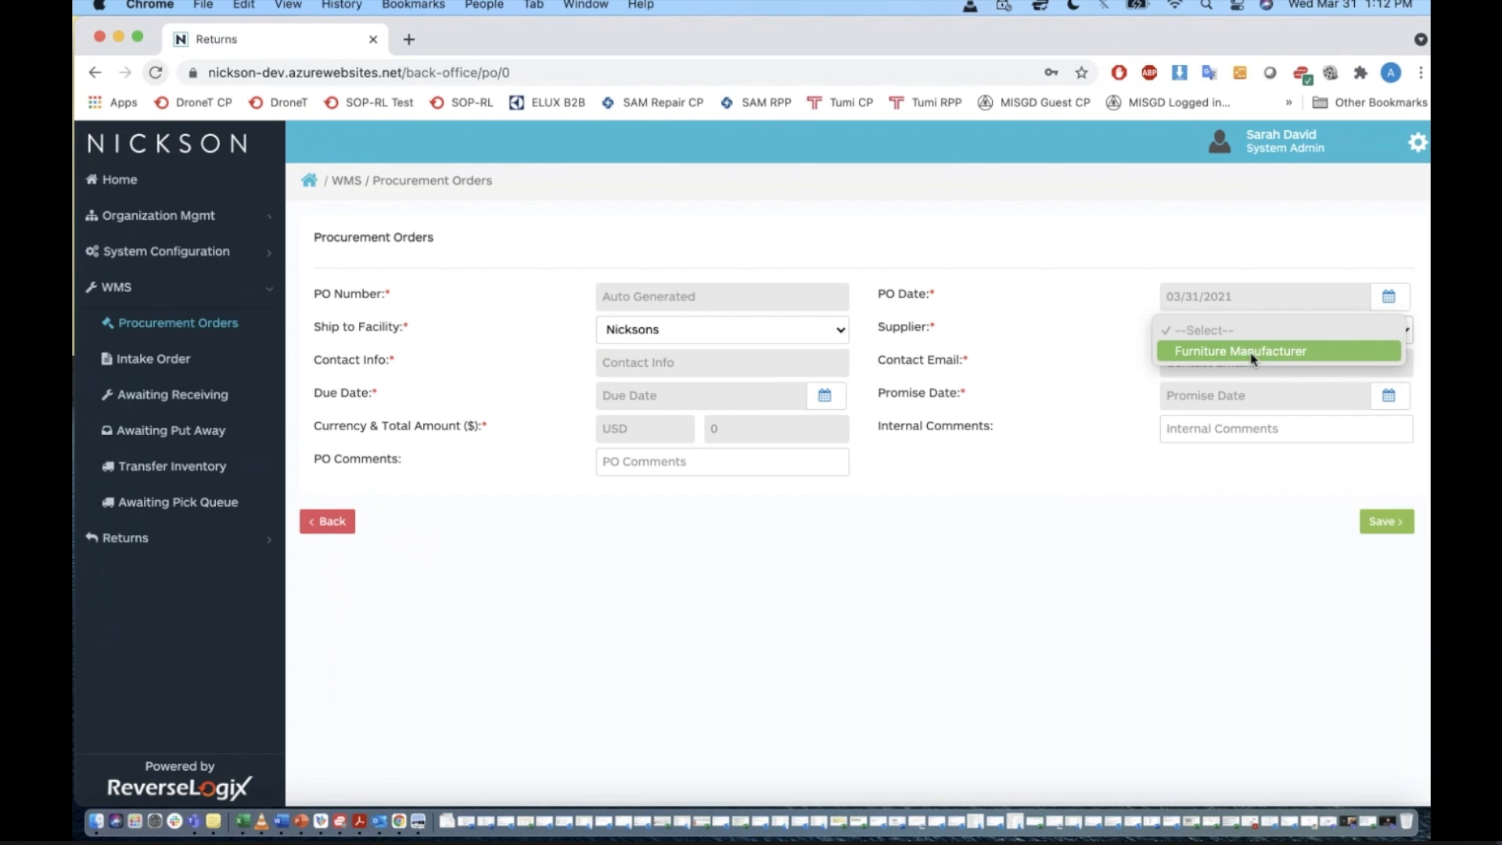
pyautogui.click(1250, 351)
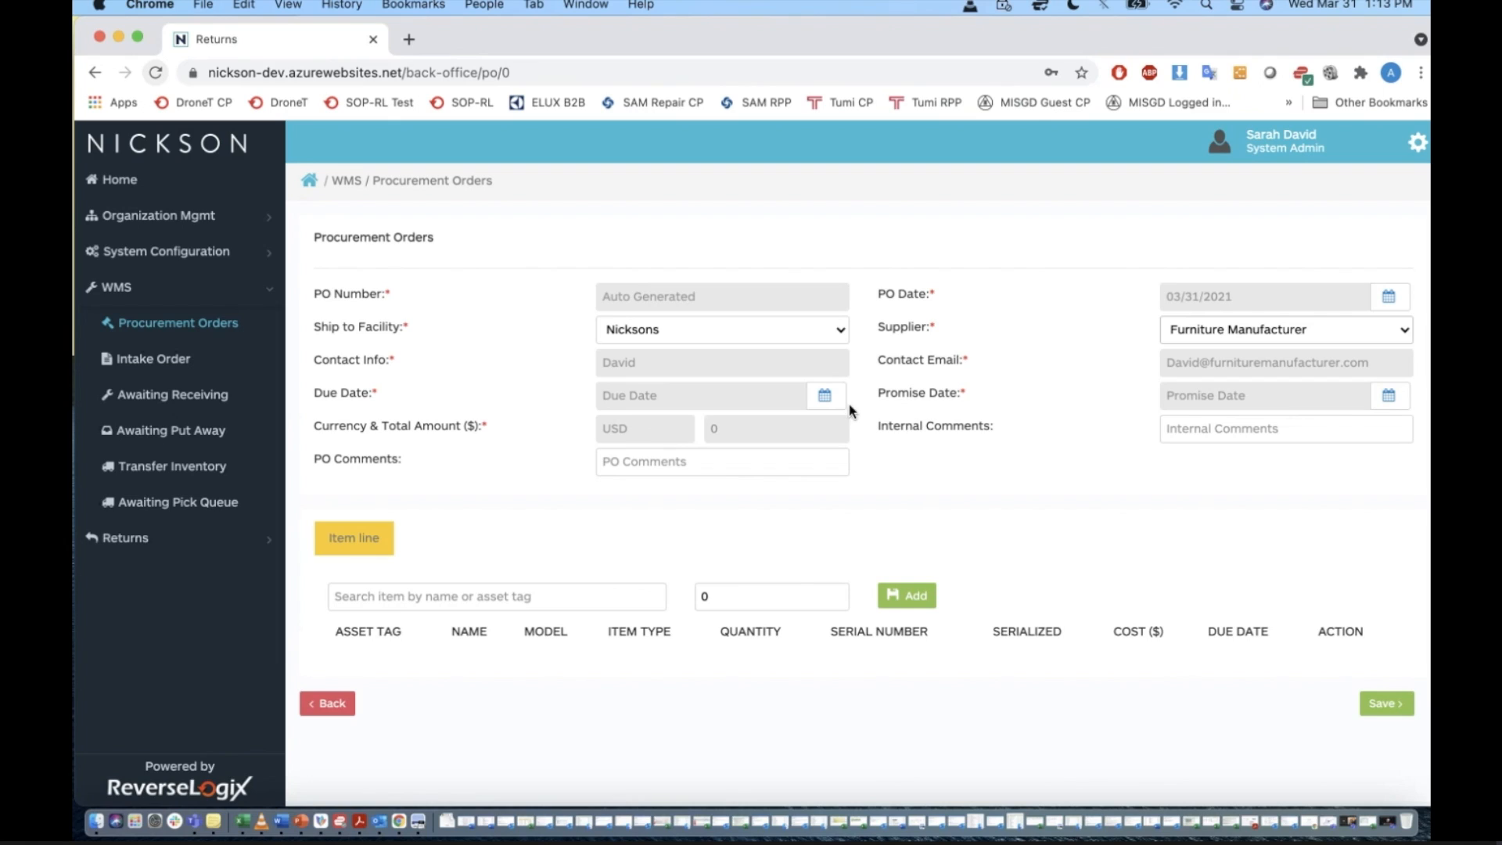
# Set both the due date and the promise date of the procurement order to 03/31/2021.
pyautogui.click(825, 397)
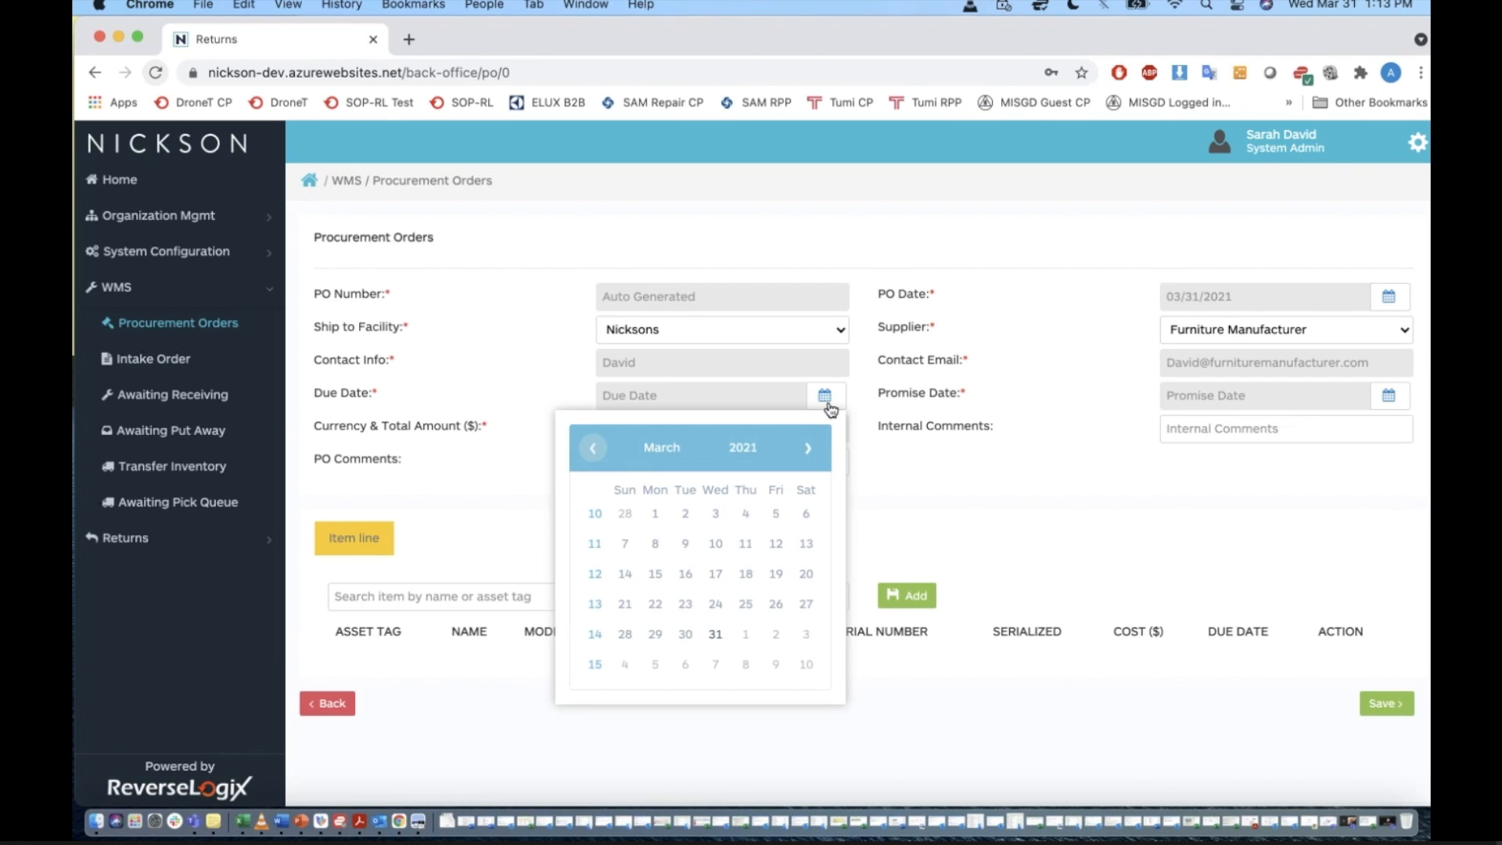
pyautogui.click(716, 635)
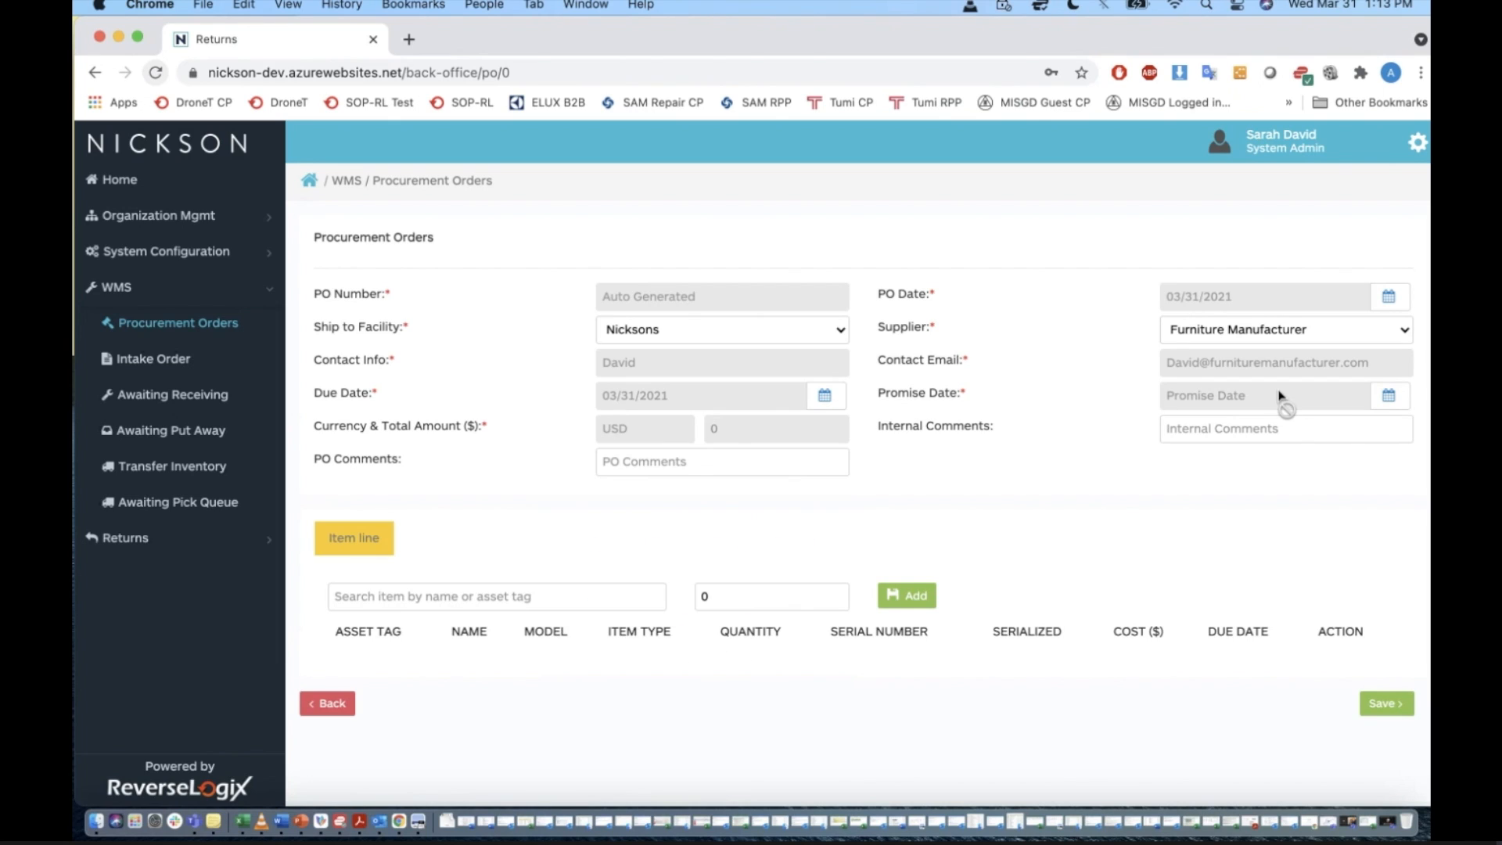
pyautogui.click(1387, 396)
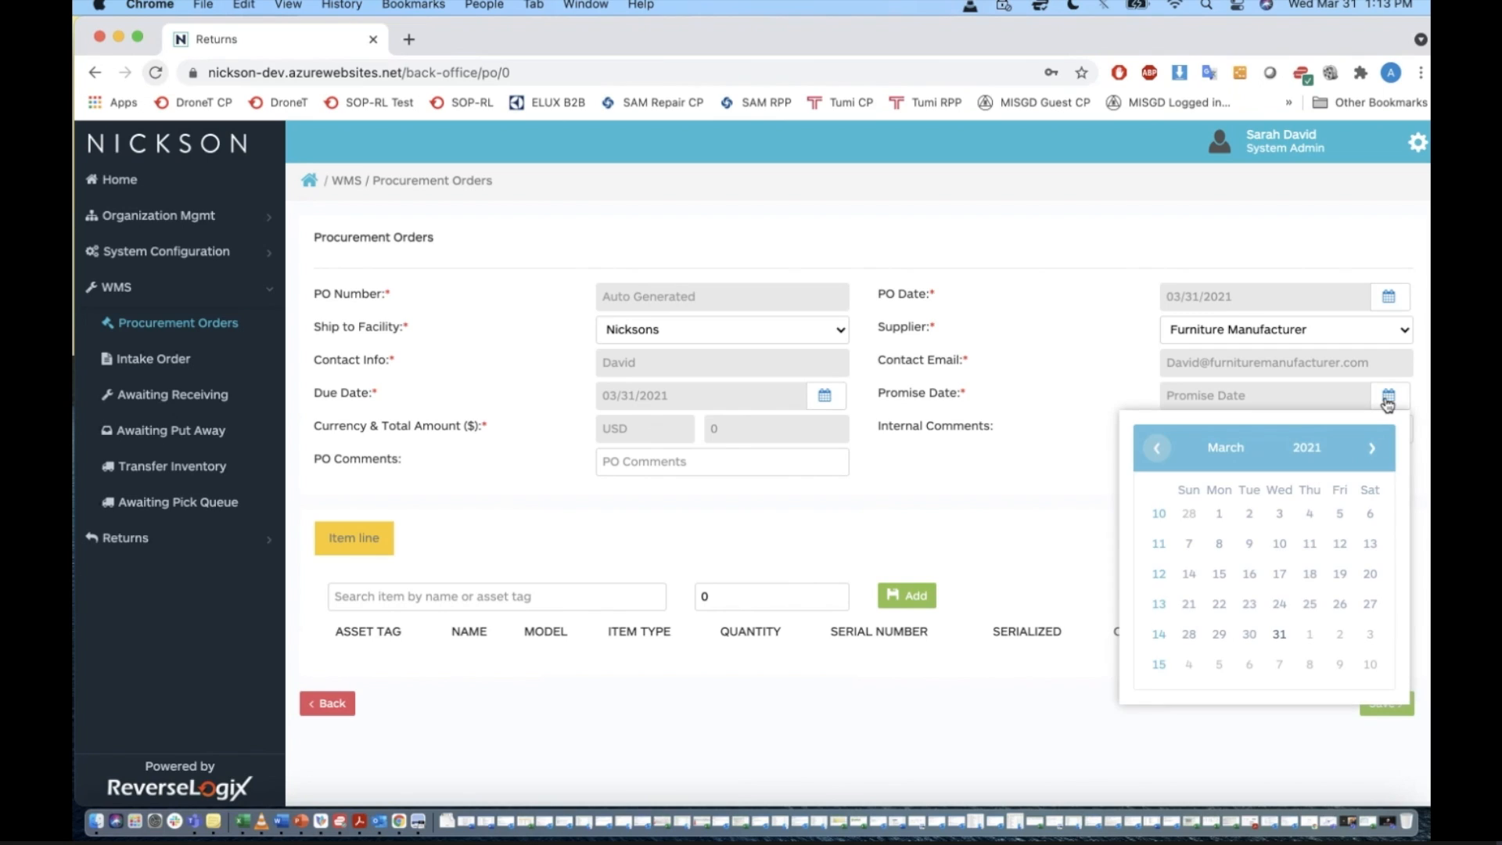
pyautogui.click(1278, 634)
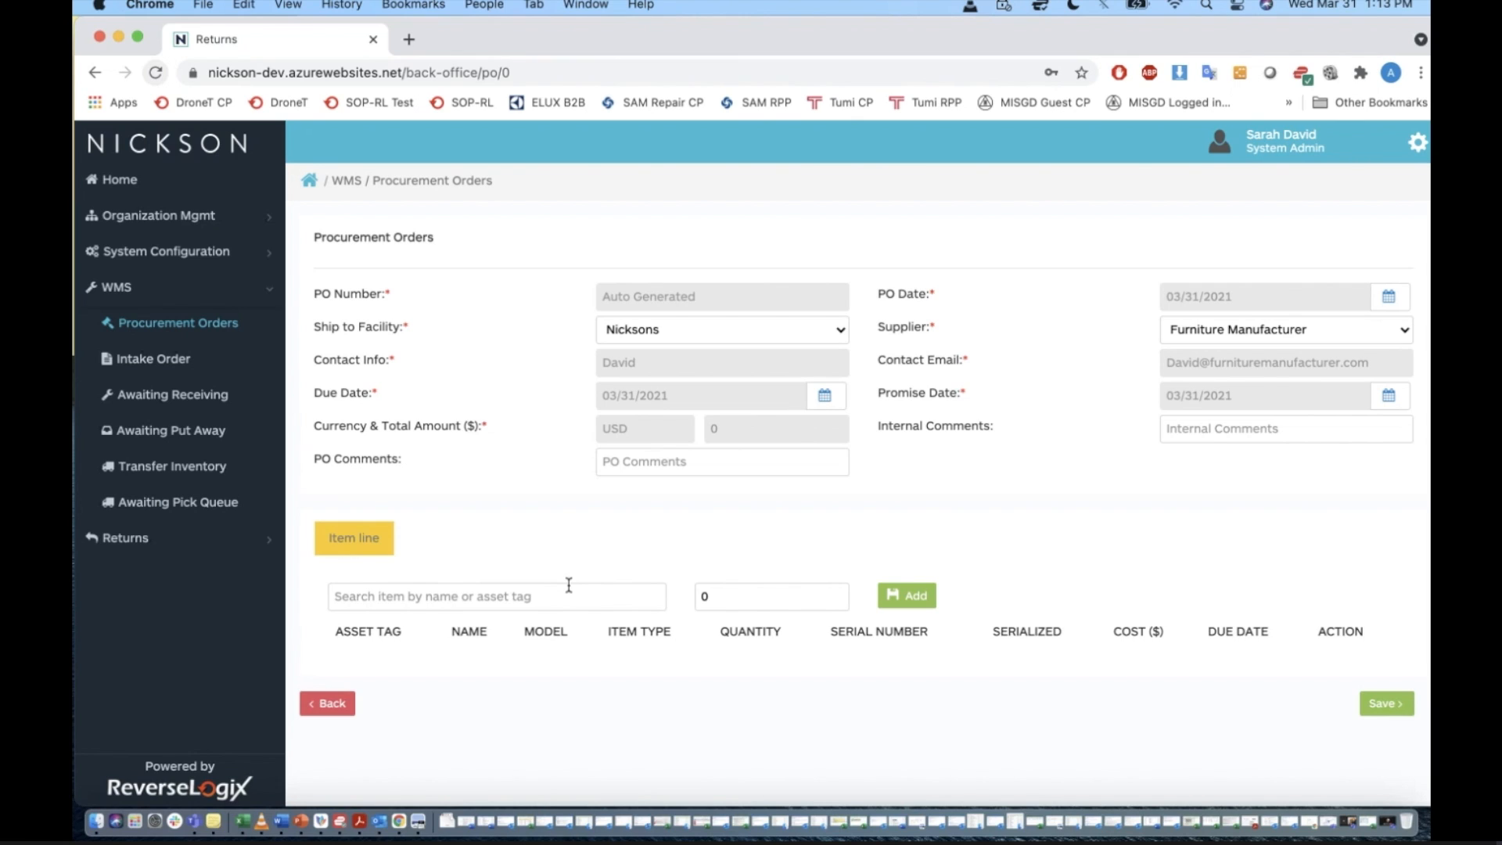
# Add the MONTECARLO item with asset tag N004-UKN-1076 from the note as an item line, quantity 3, due date 03/31/2021.
pyautogui.hotkey('ctrl', 'Up')
pyautogui.click(167, 211)
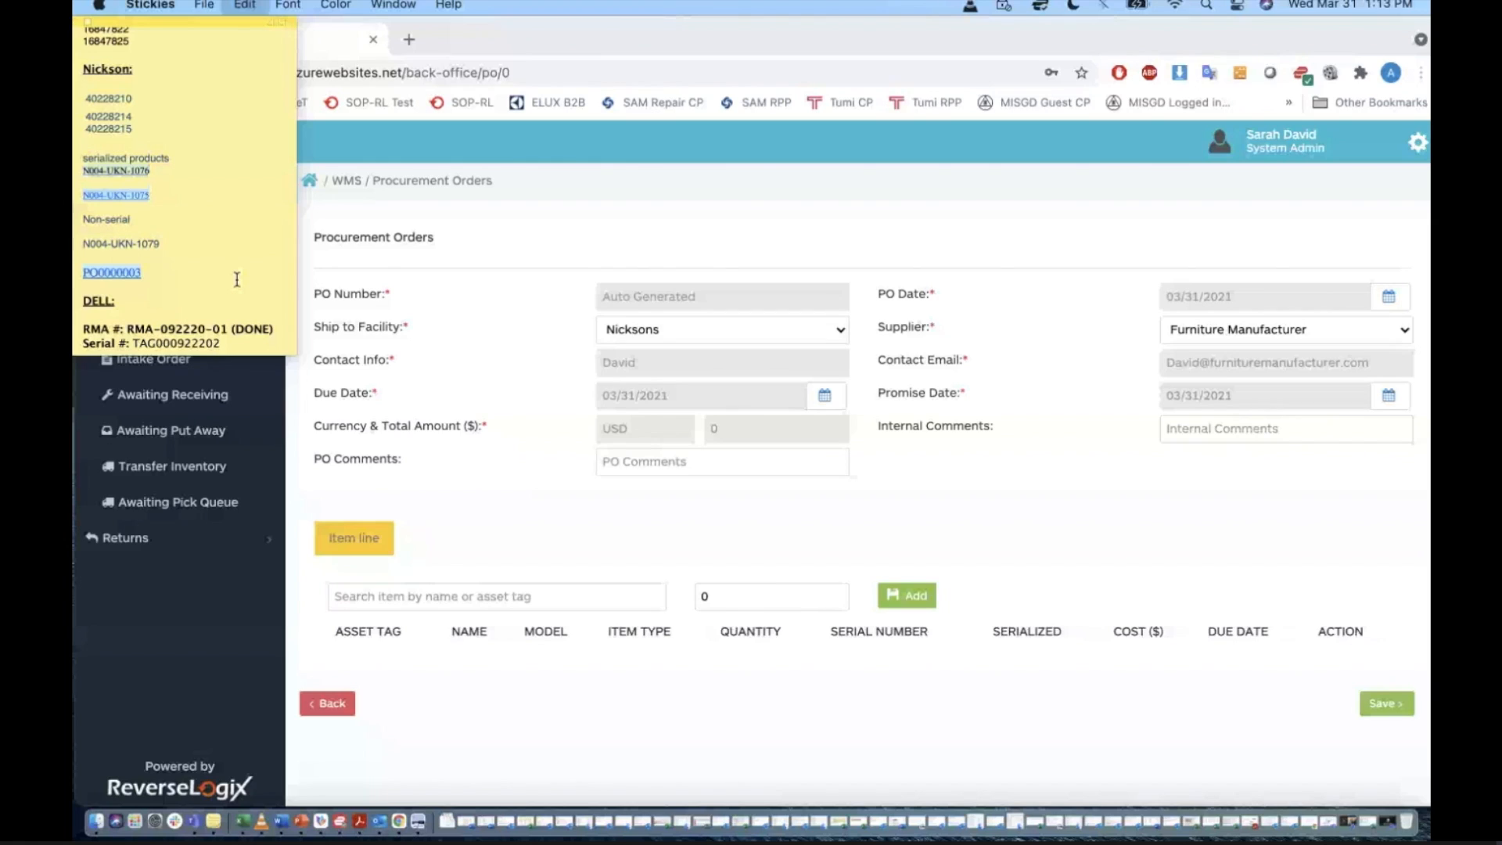
pyautogui.click(532, 554)
pyautogui.click(486, 594)
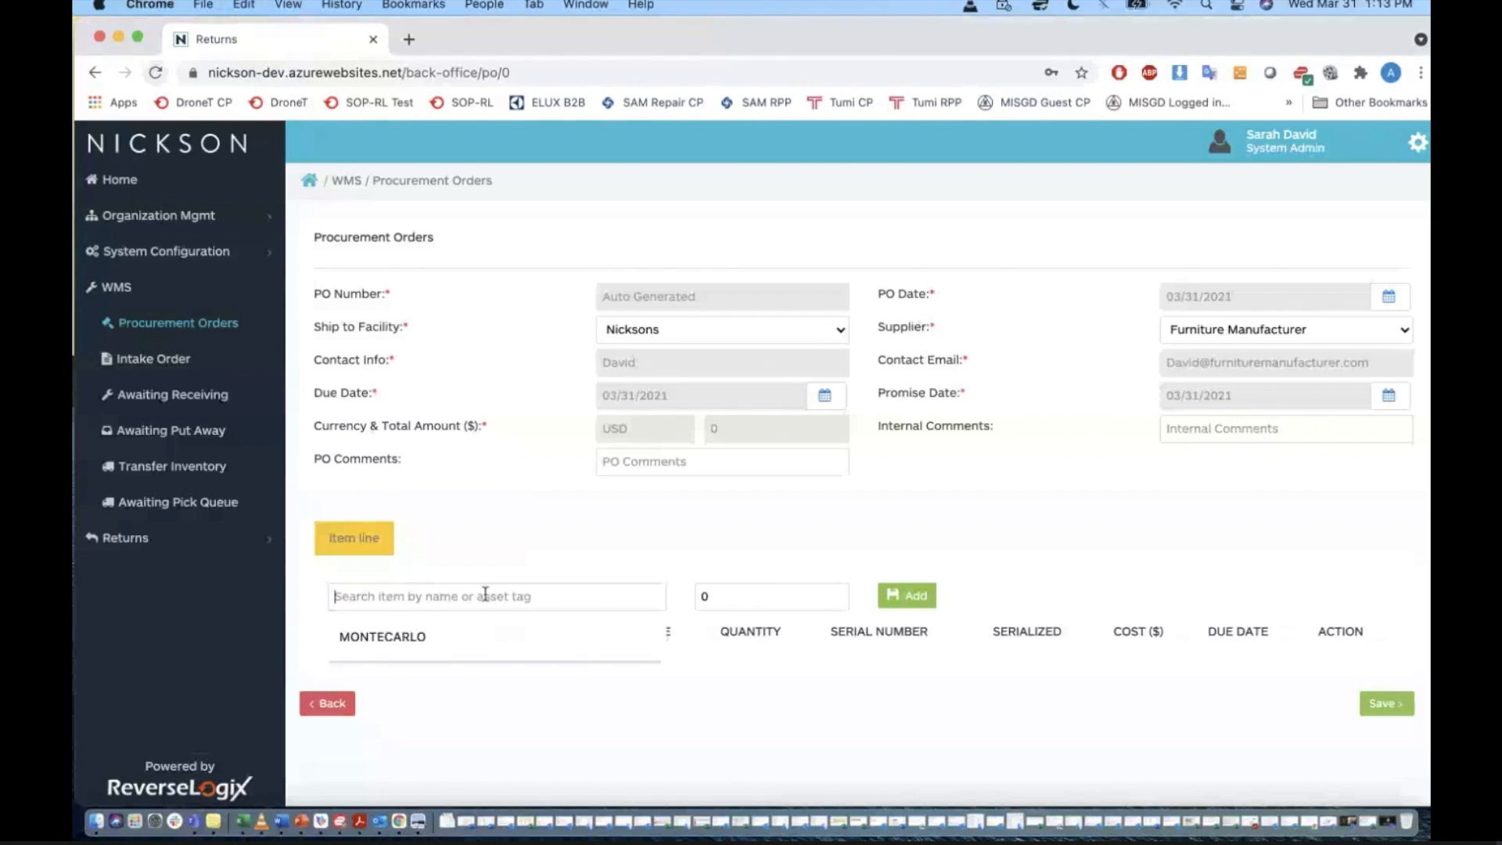
pyautogui.write('N00A-UKN-1078')
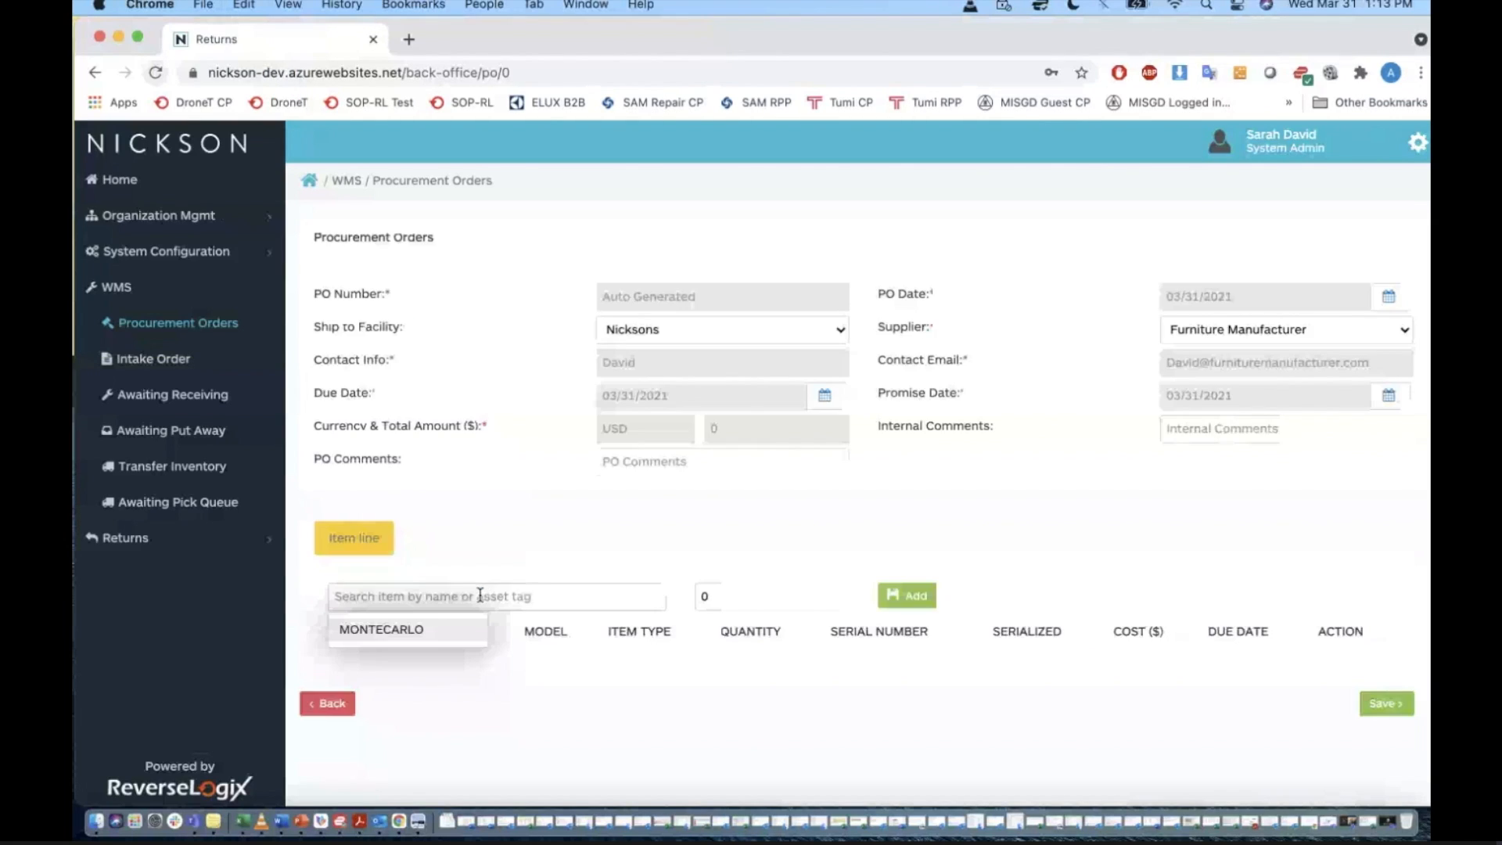
pyautogui.click(436, 641)
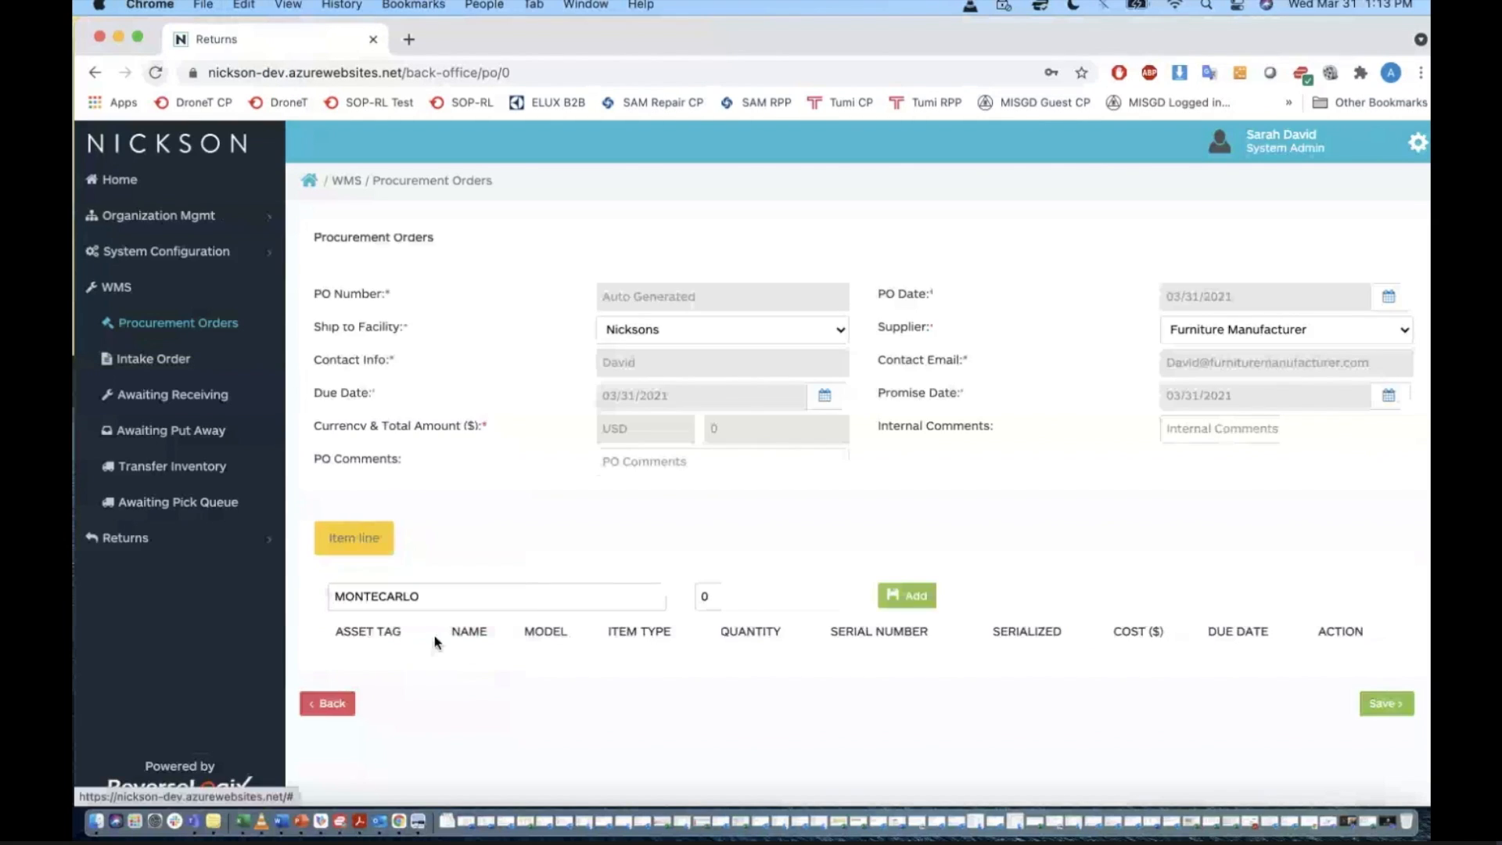
pyautogui.click(724, 592)
pyautogui.write('3')
pyautogui.click(915, 599)
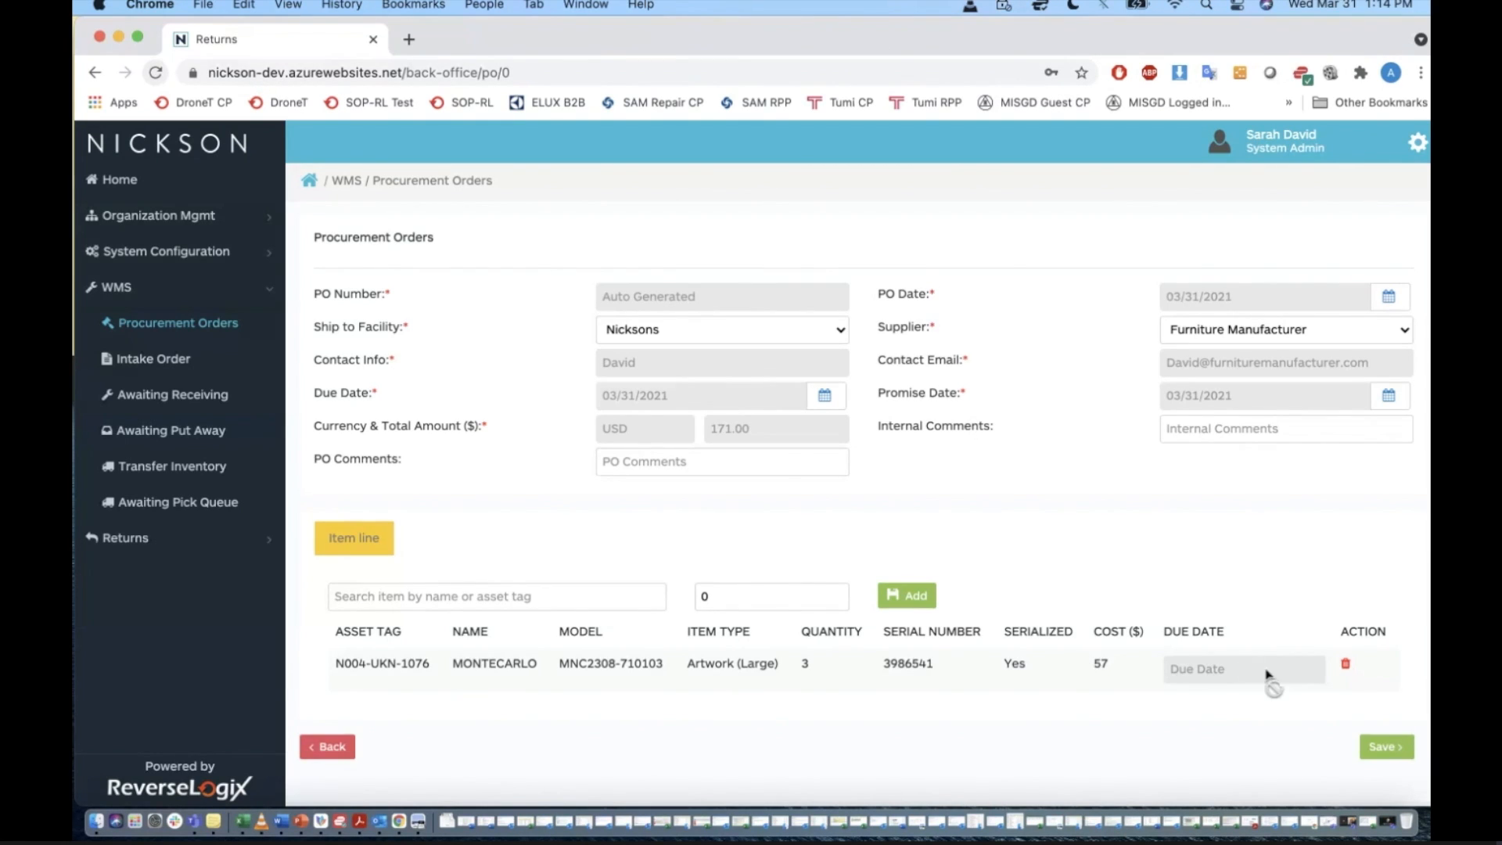
pyautogui.click(1221, 670)
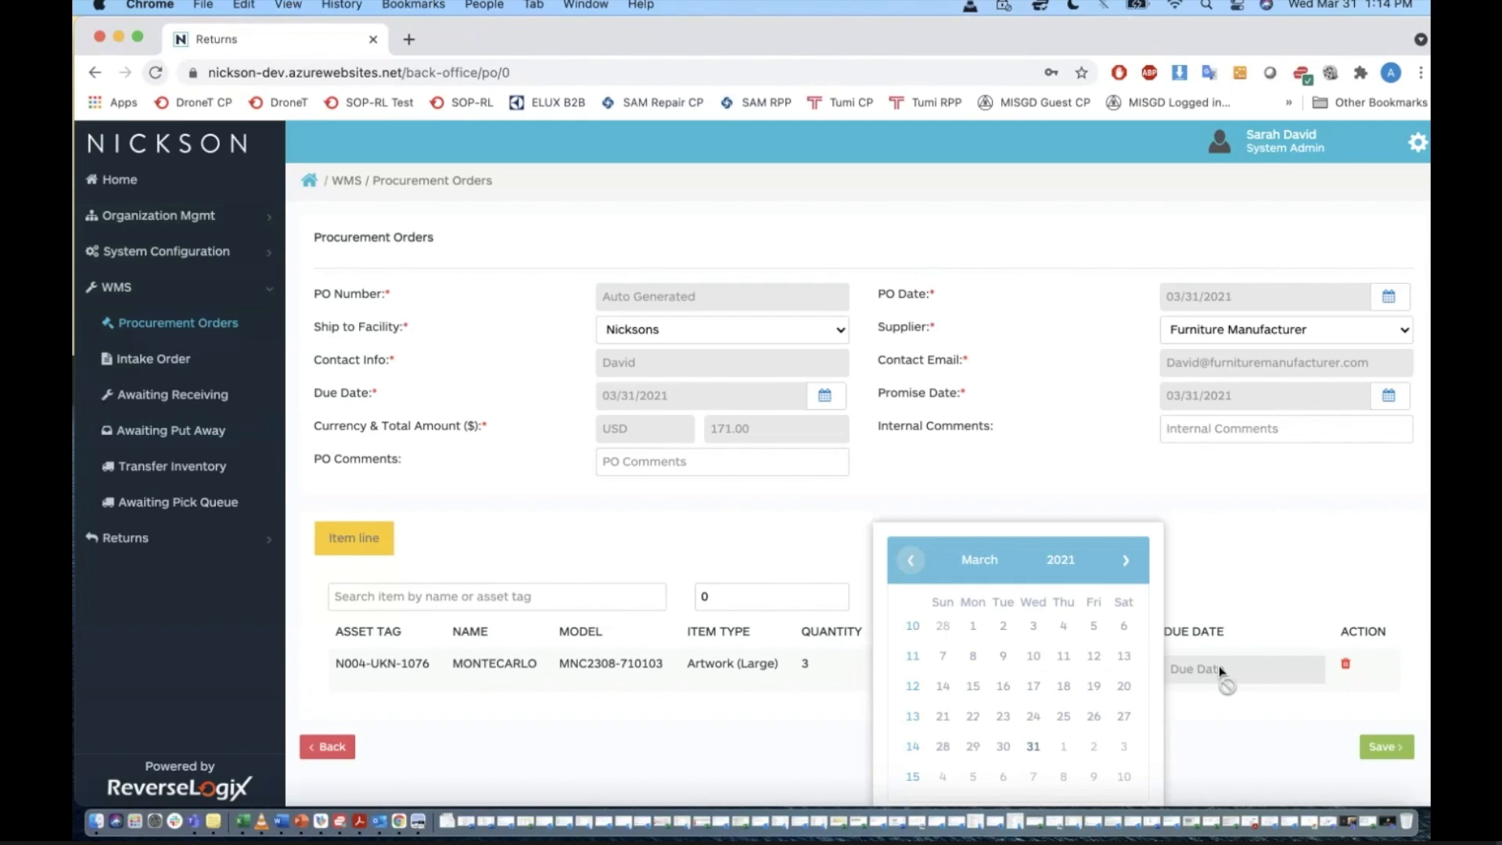
pyautogui.click(1033, 747)
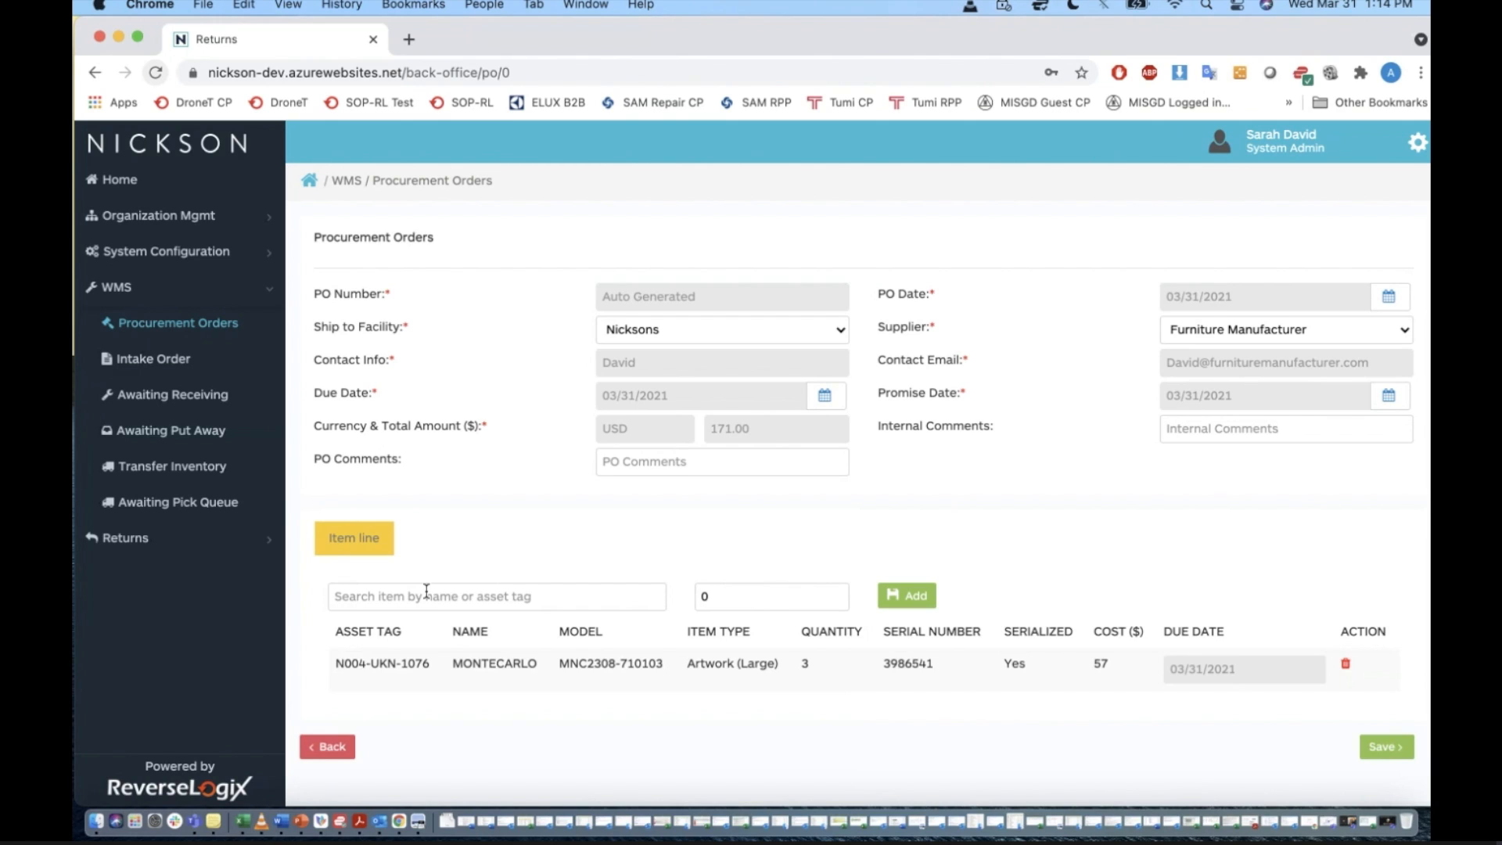
# Add the non-serialized Robyn King Bedframe with asset tag N004-UKN-1079 from the note as an item line, quantity 1.
pyautogui.hotkey('ctrl', 'Up')
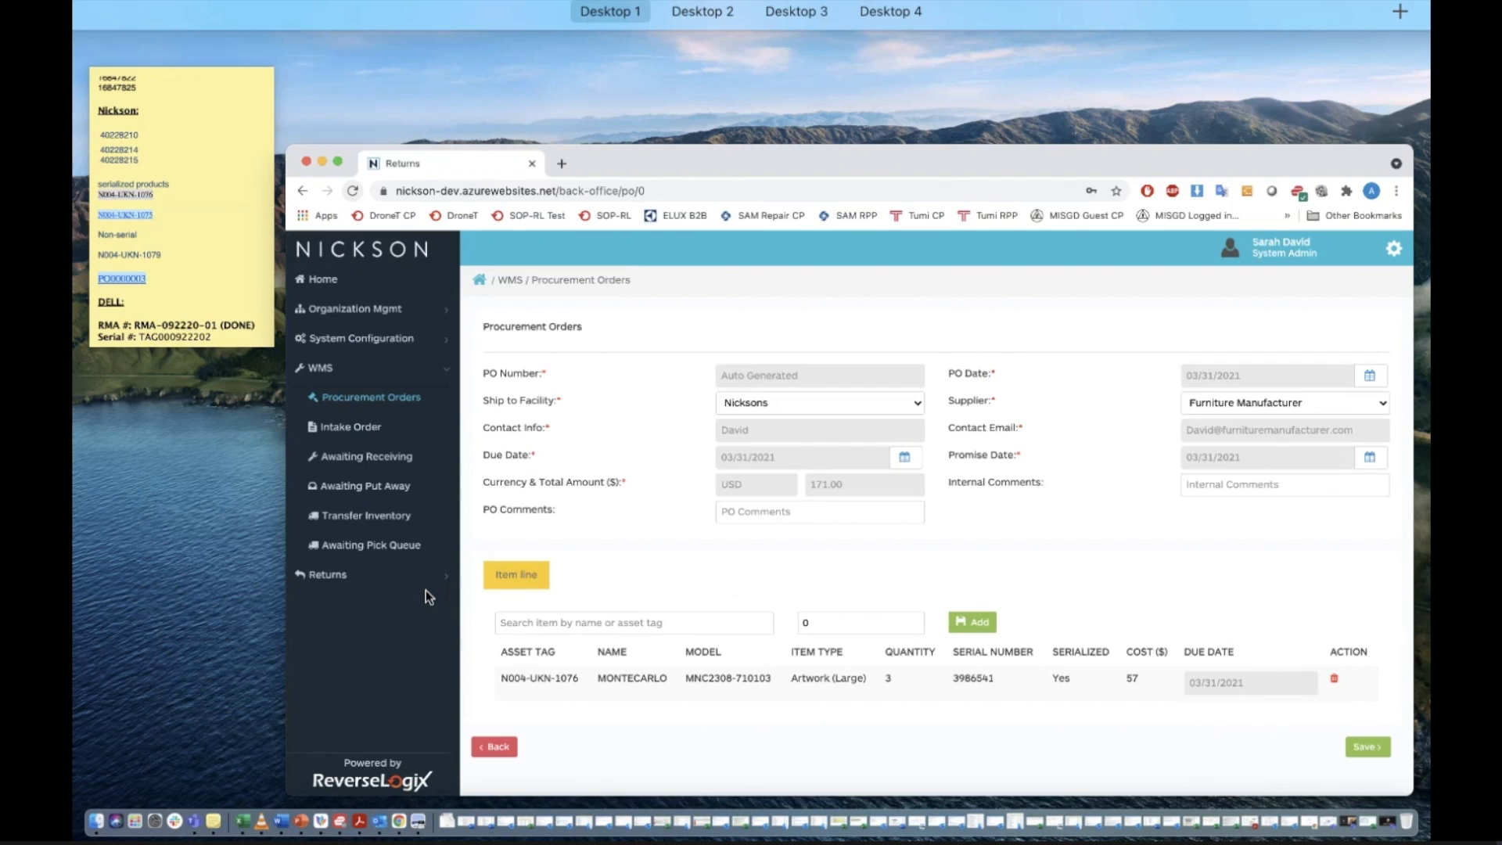
pyautogui.click(425, 596)
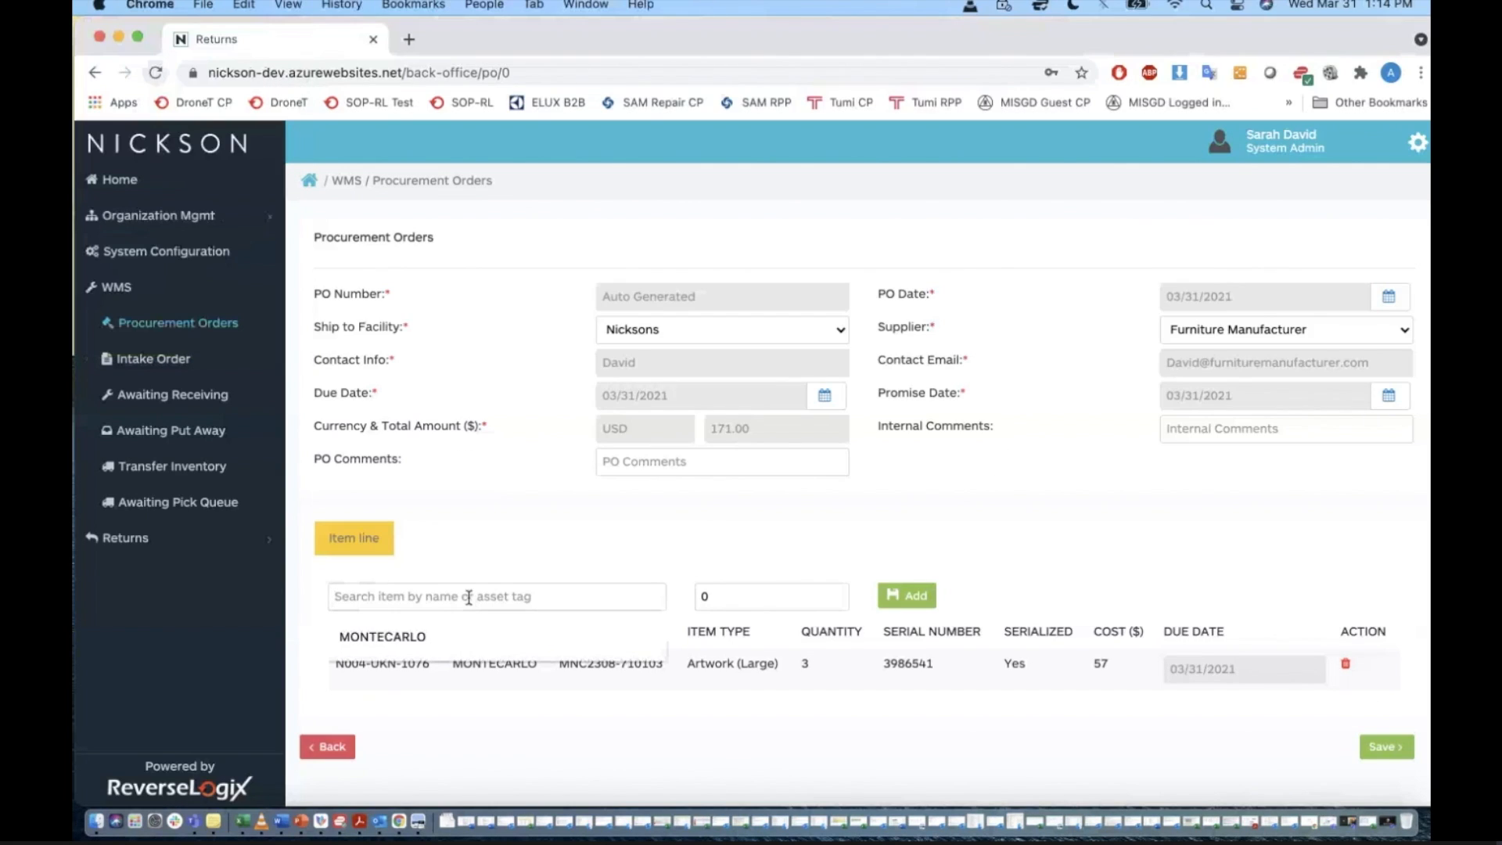
pyautogui.write('N004-UKN-1079')
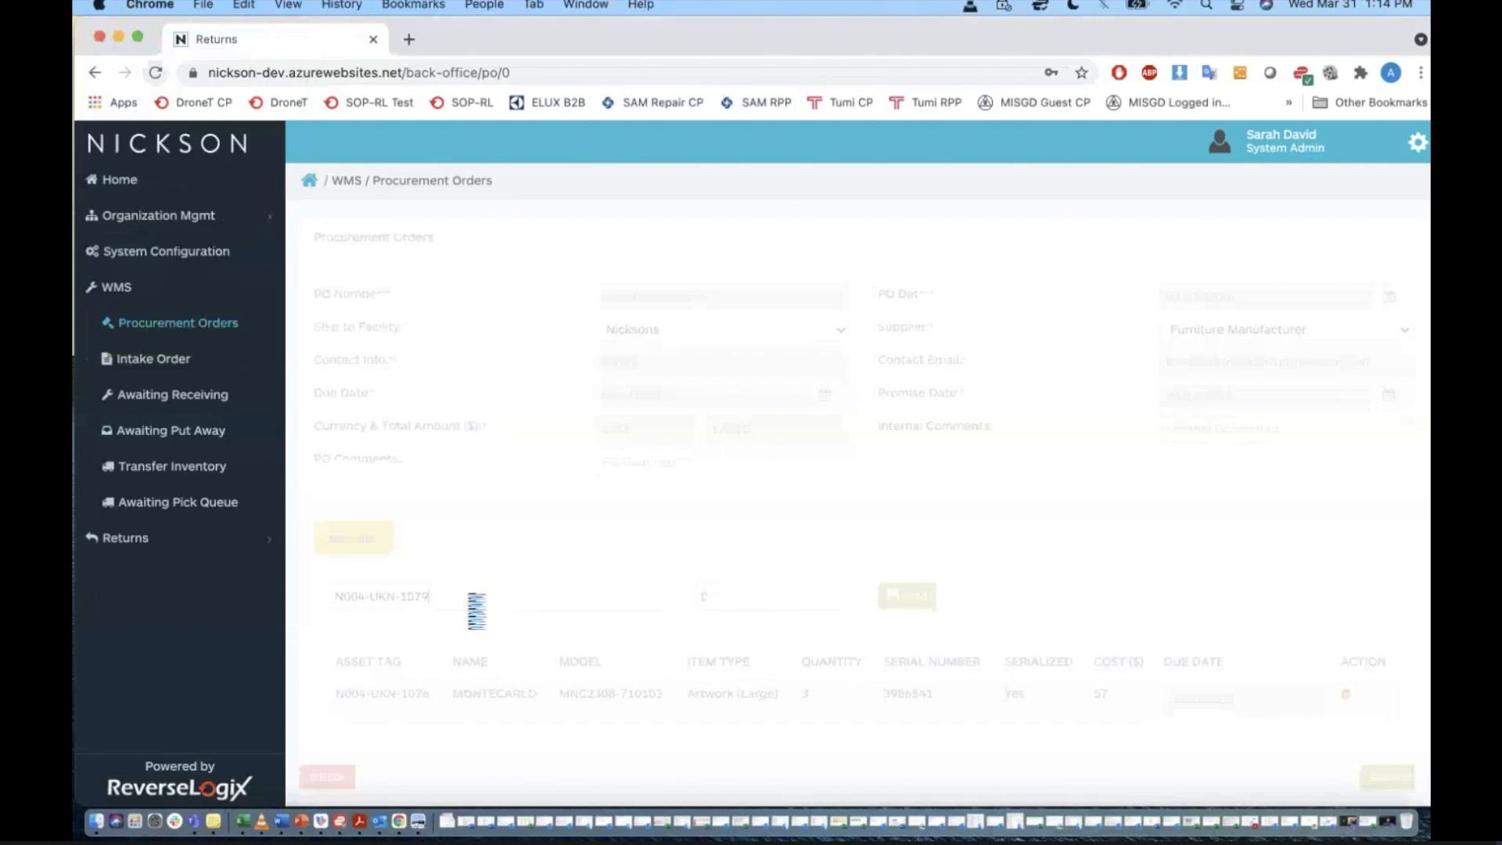
pyautogui.click(433, 630)
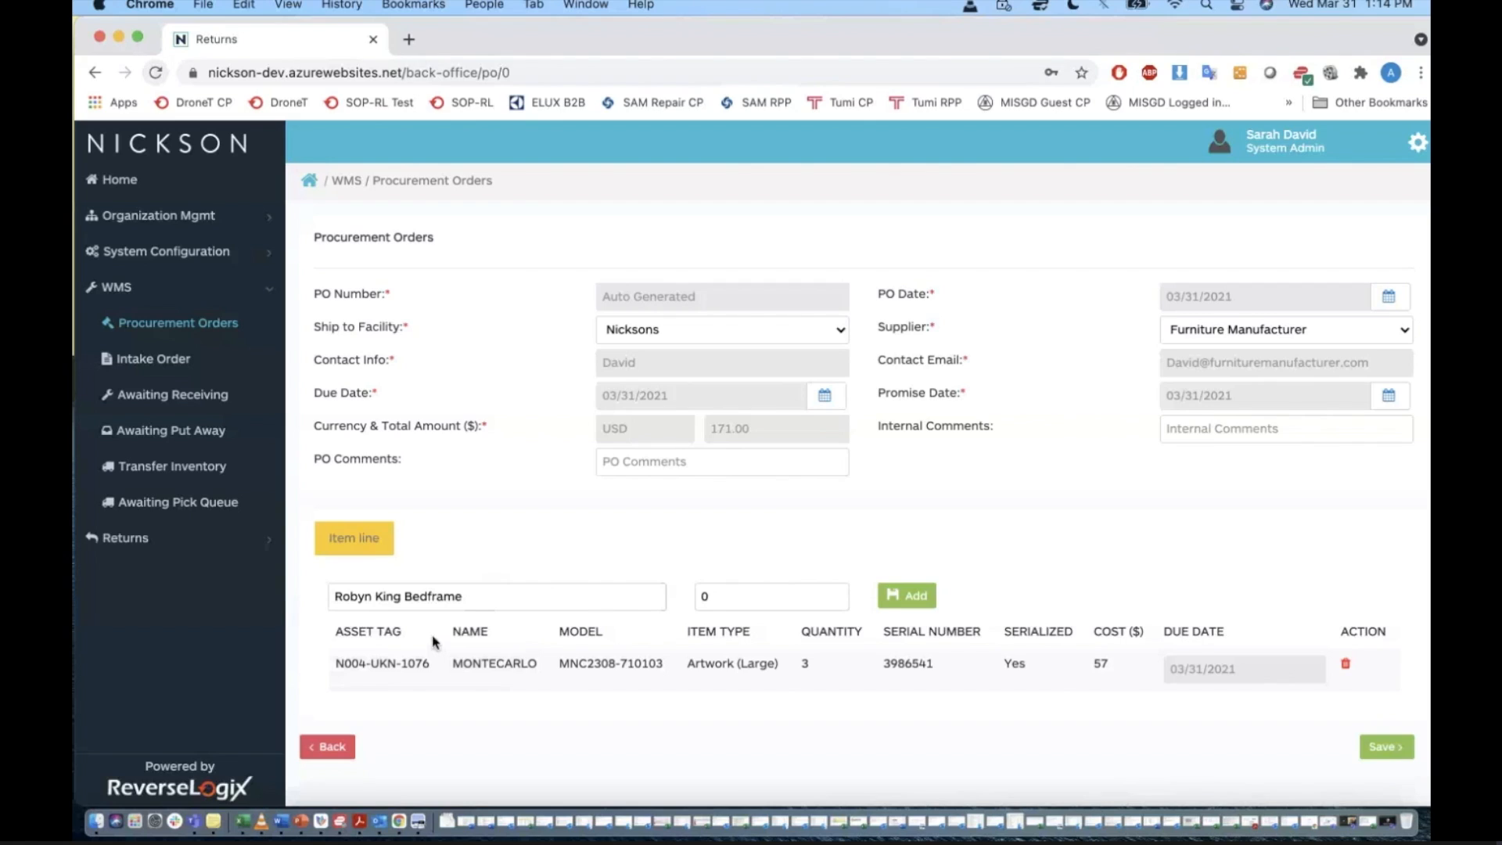
pyautogui.doubleClick(717, 596)
pyautogui.write('1')
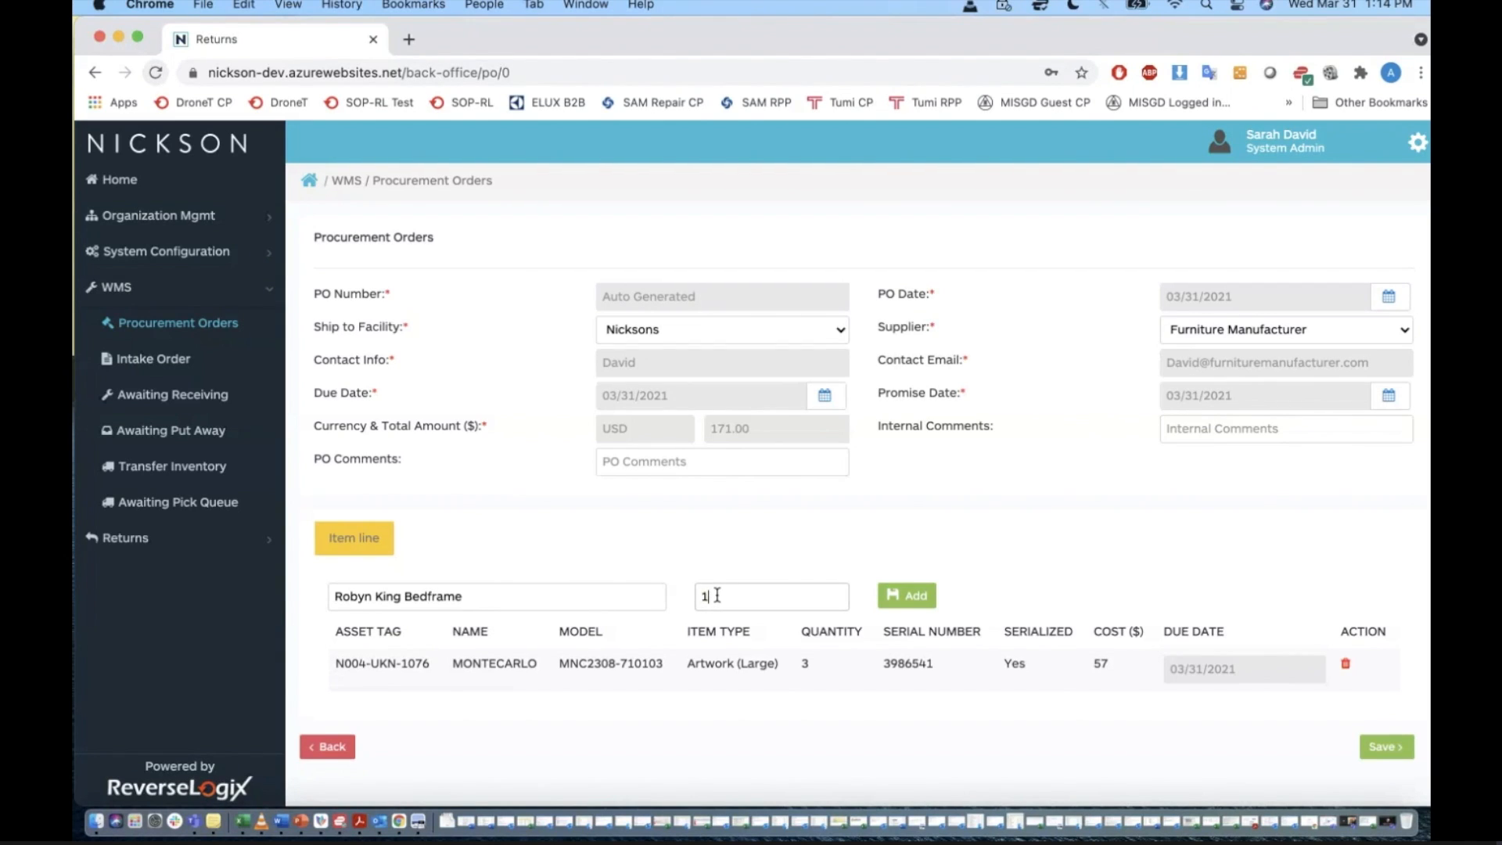
pyautogui.click(925, 599)
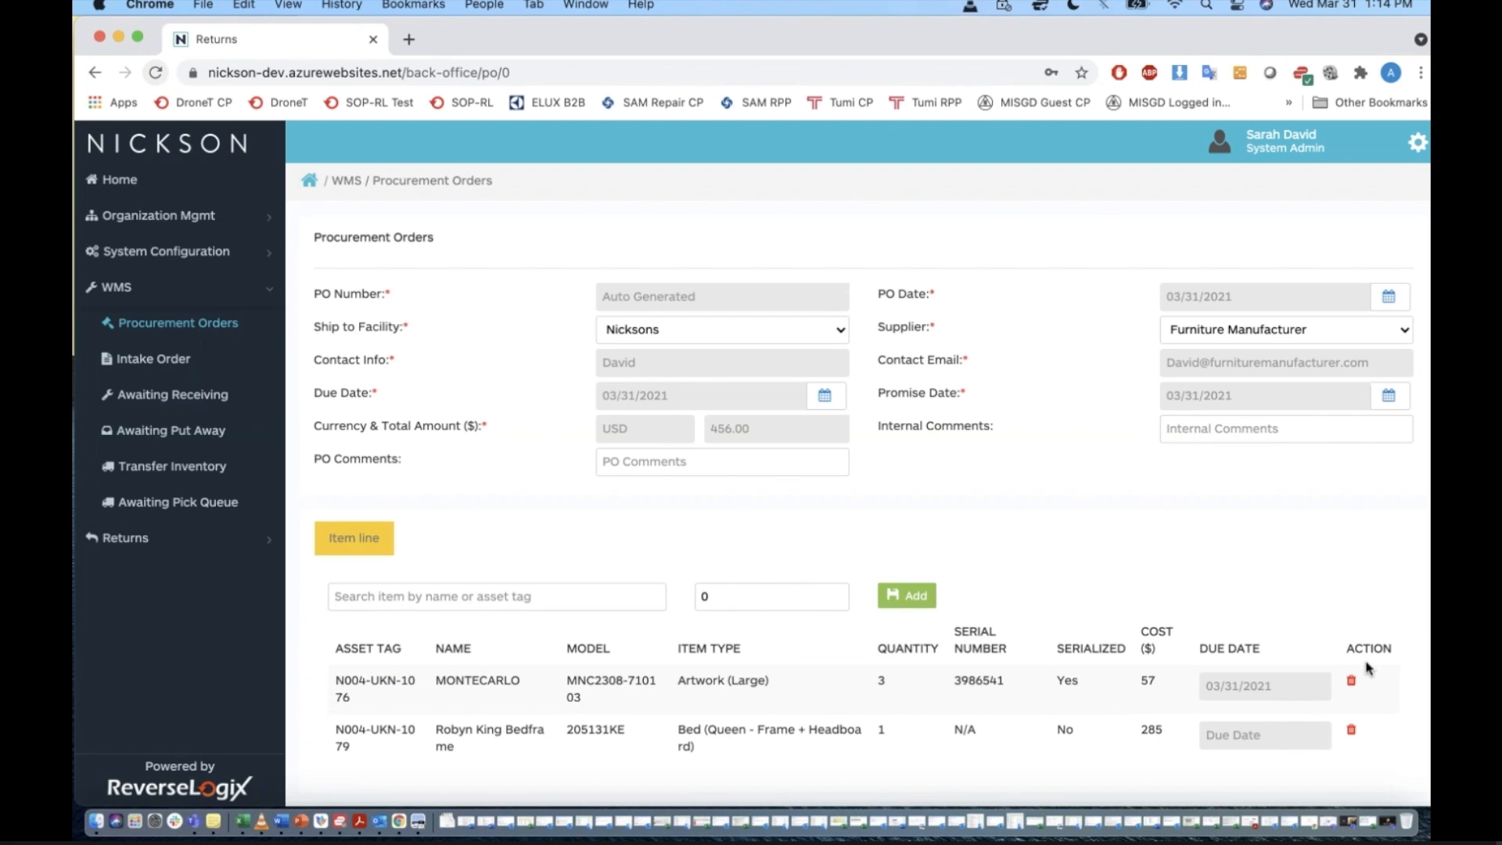
# Set the Robyn King Bedframe line's due date to 03/31/2021 and save the procurement order.
pyautogui.scroll(-1, 1354, 618)
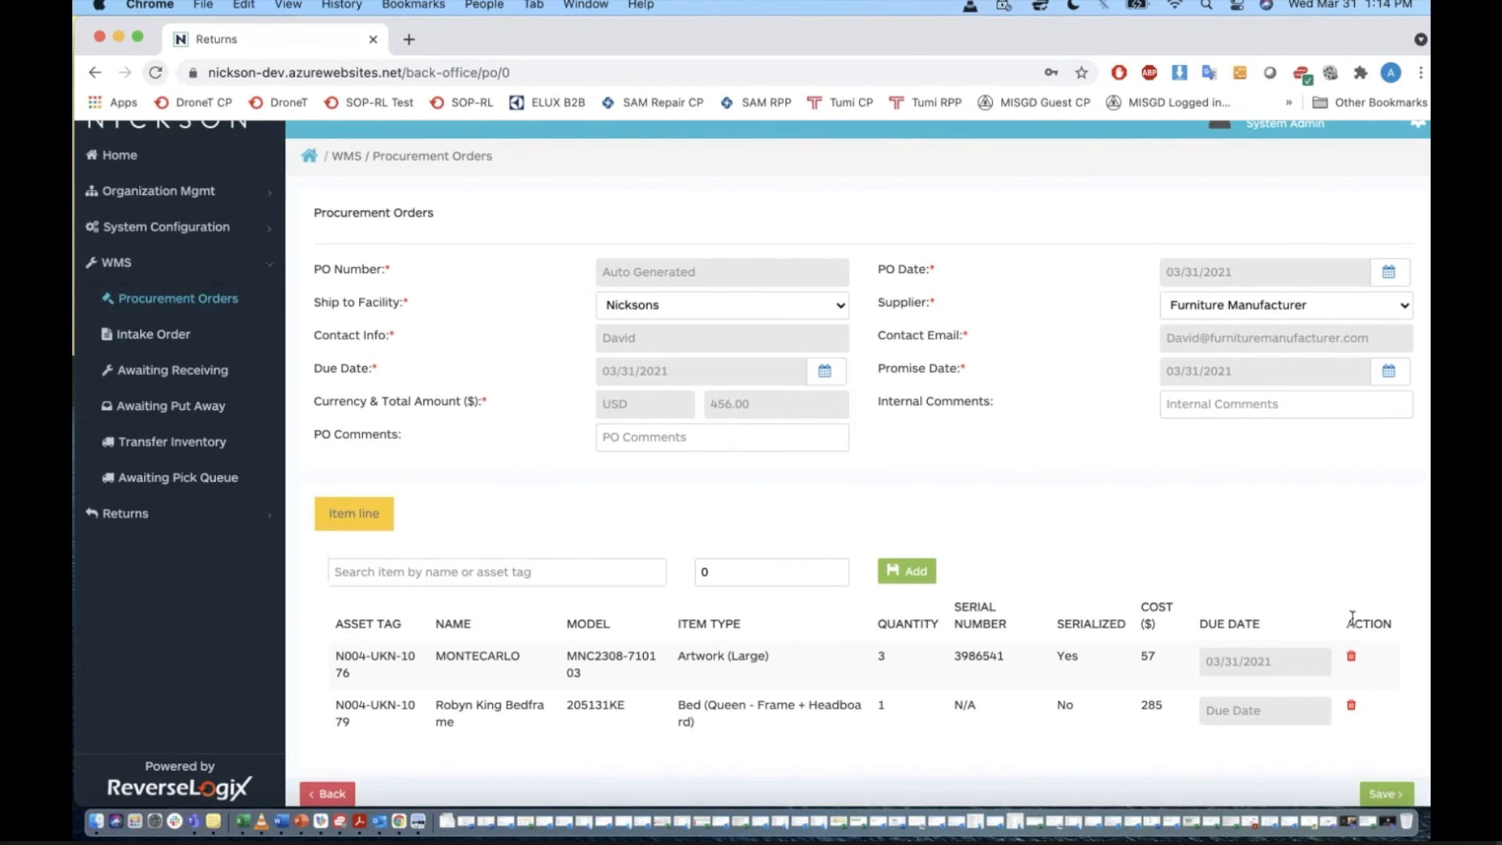
pyautogui.scroll(-1, 1414, 755)
pyautogui.click(1387, 796)
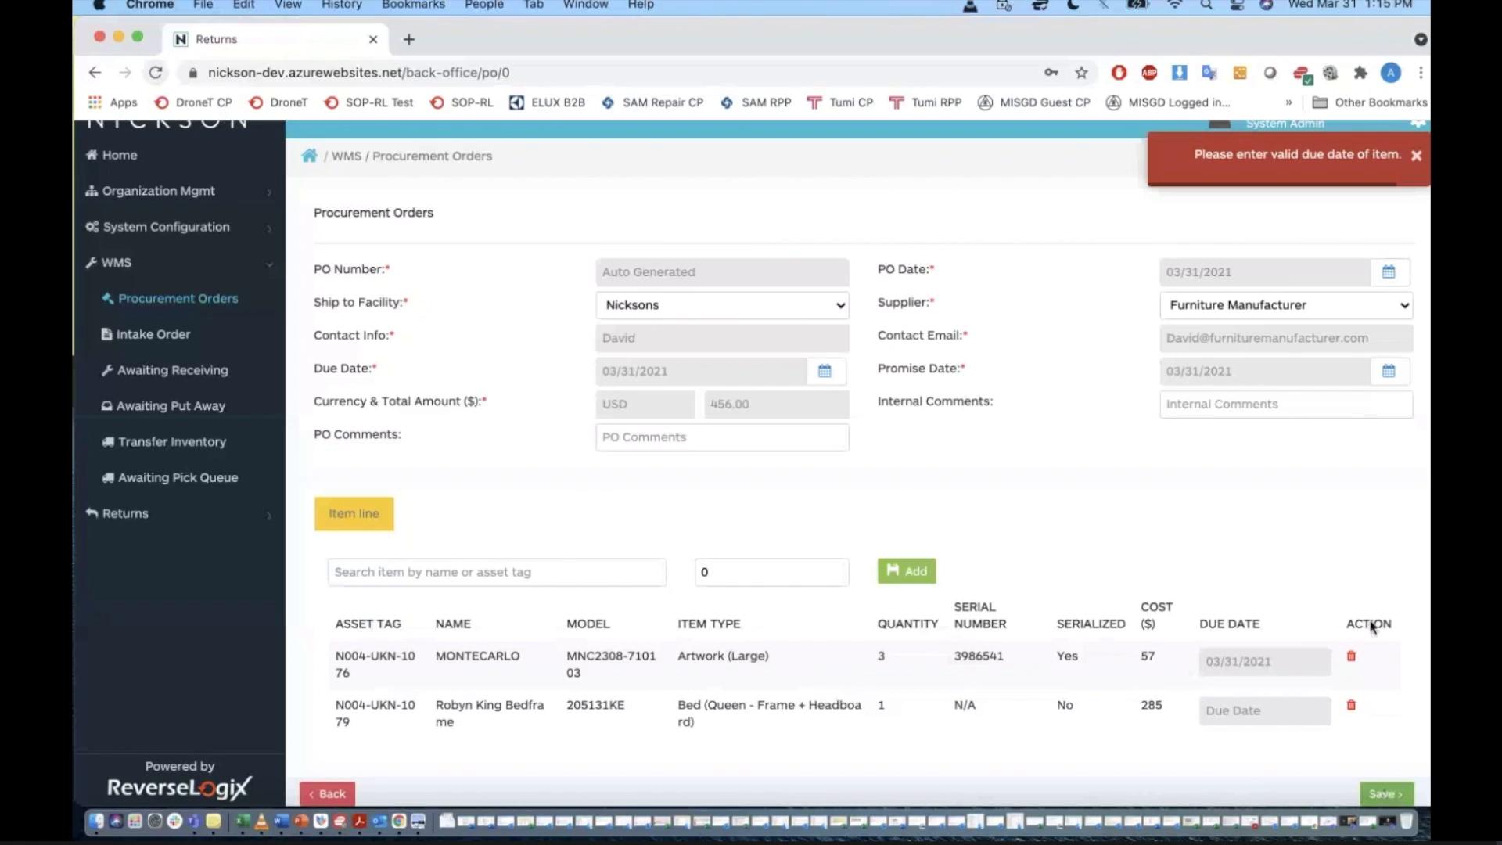
pyautogui.click(1250, 712)
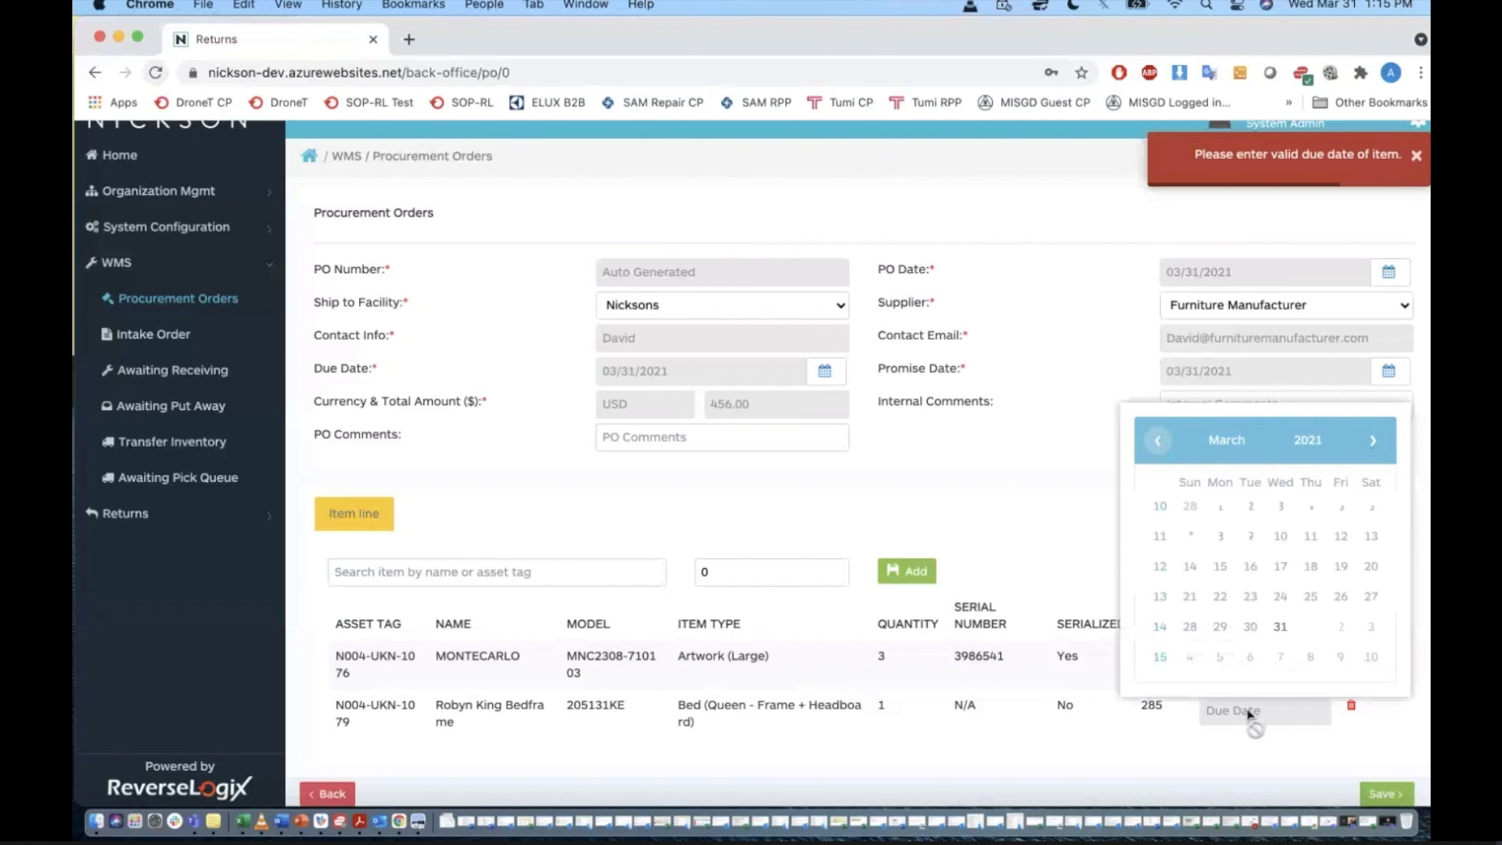
pyautogui.click(1283, 629)
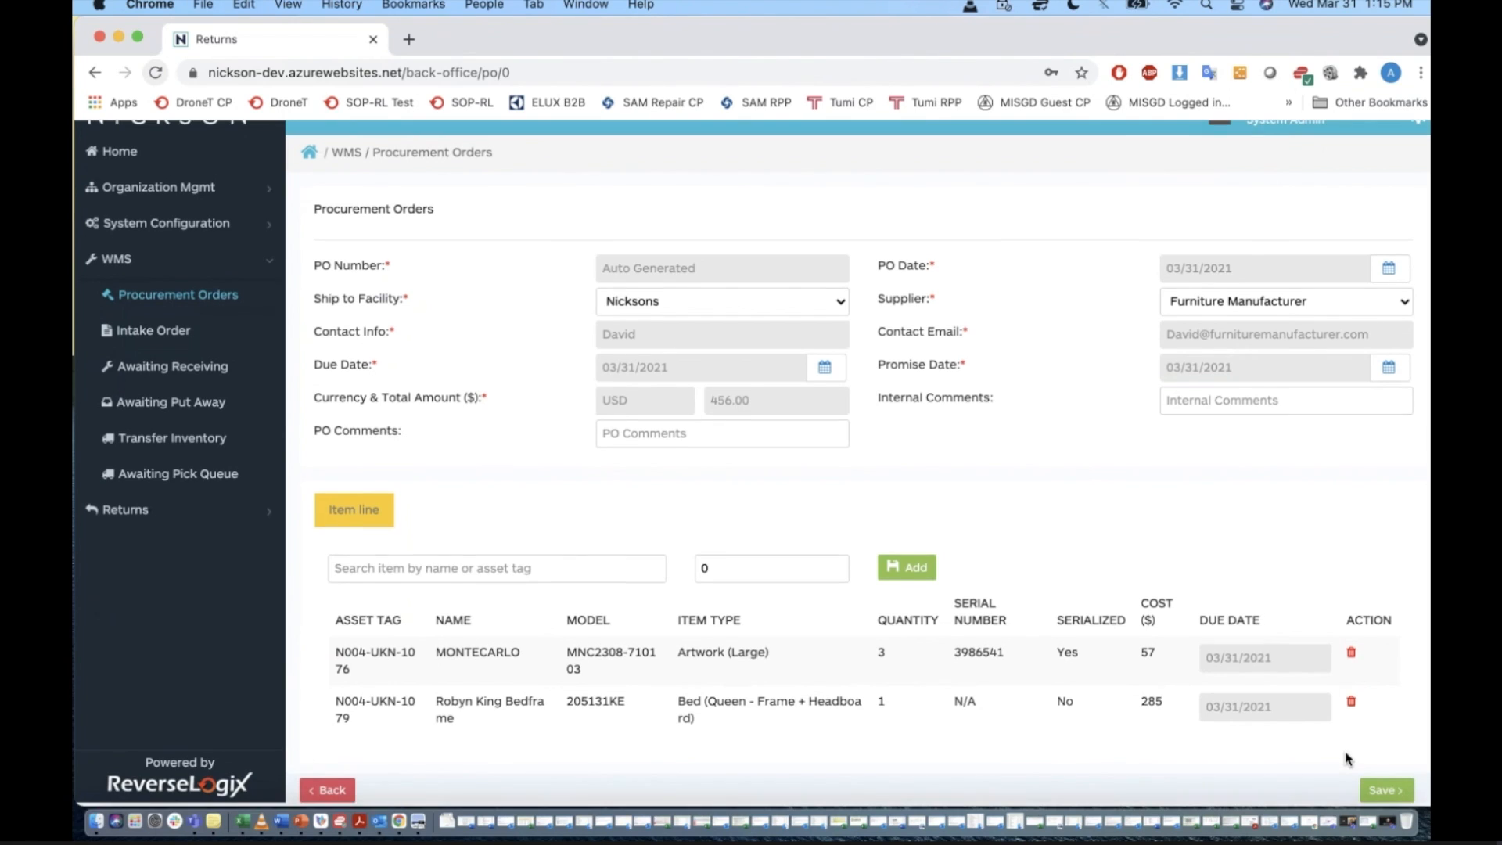
pyautogui.click(1392, 794)
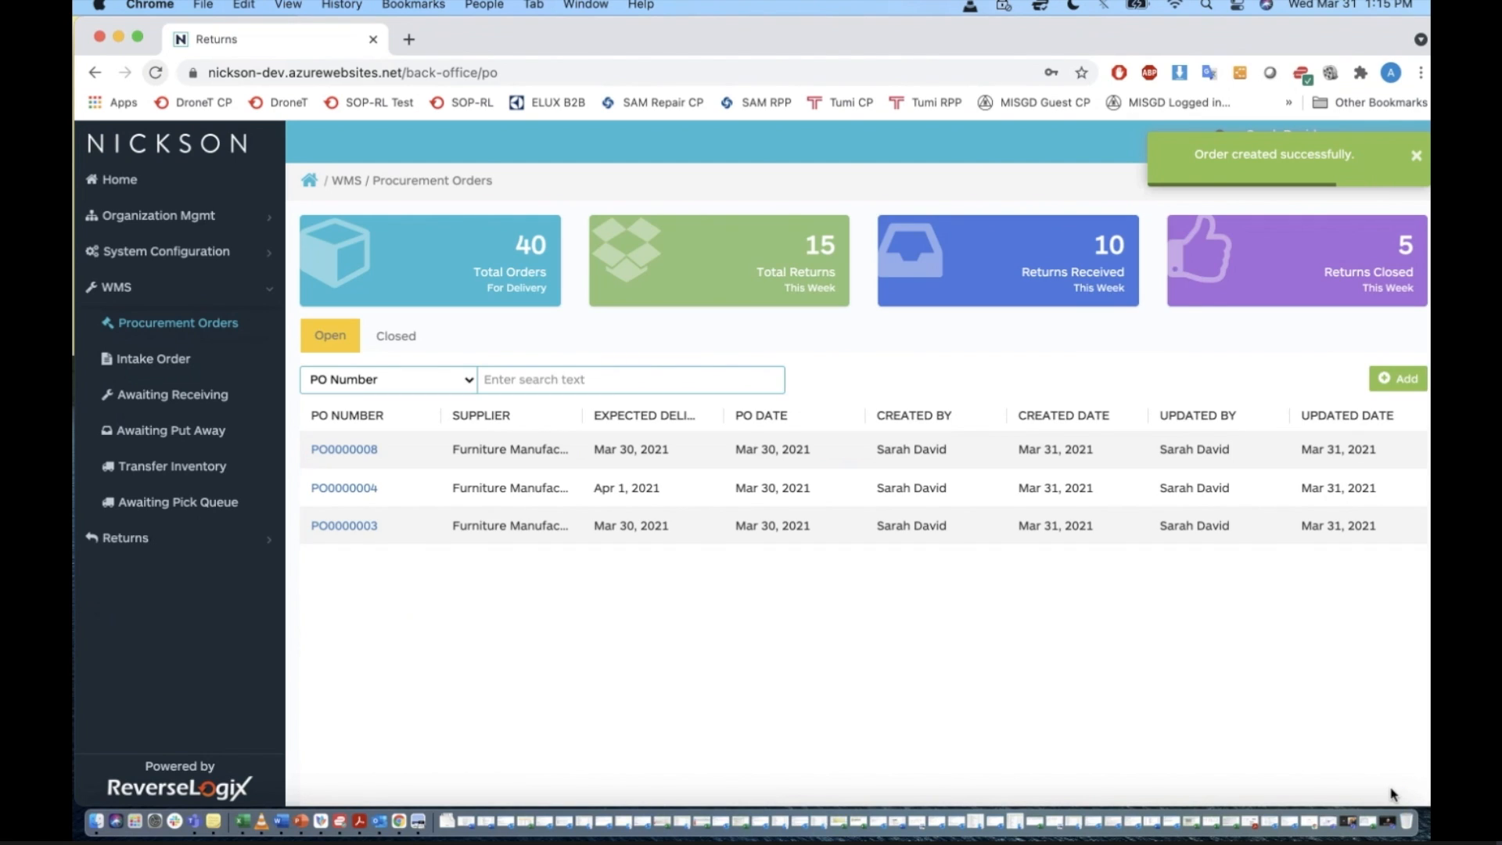
# Review the details and item lines of the newly created procurement order, and return to the order list.
pyautogui.click(361, 450)
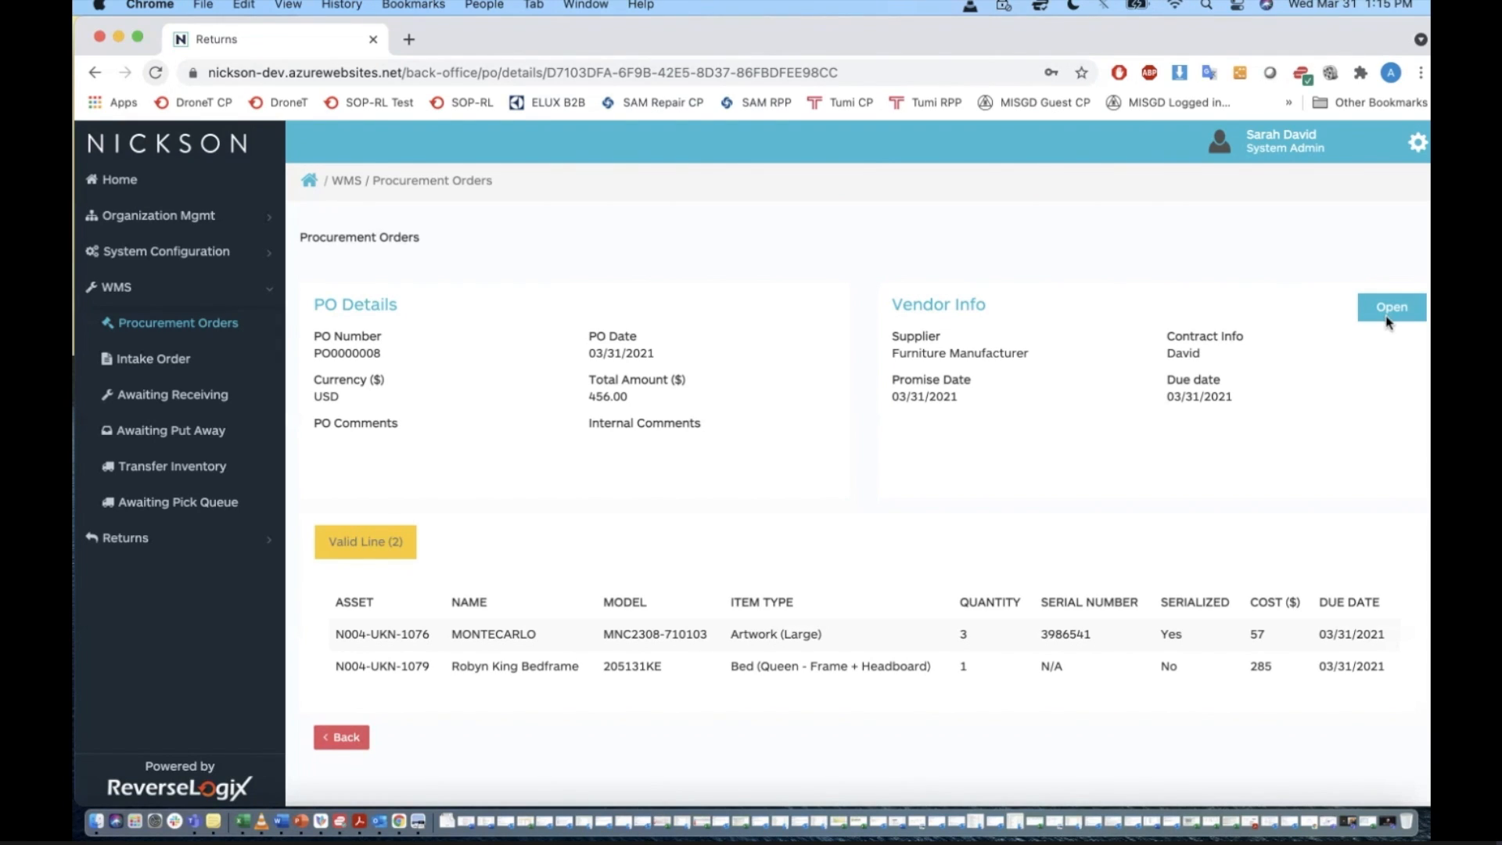
pyautogui.click(342, 739)
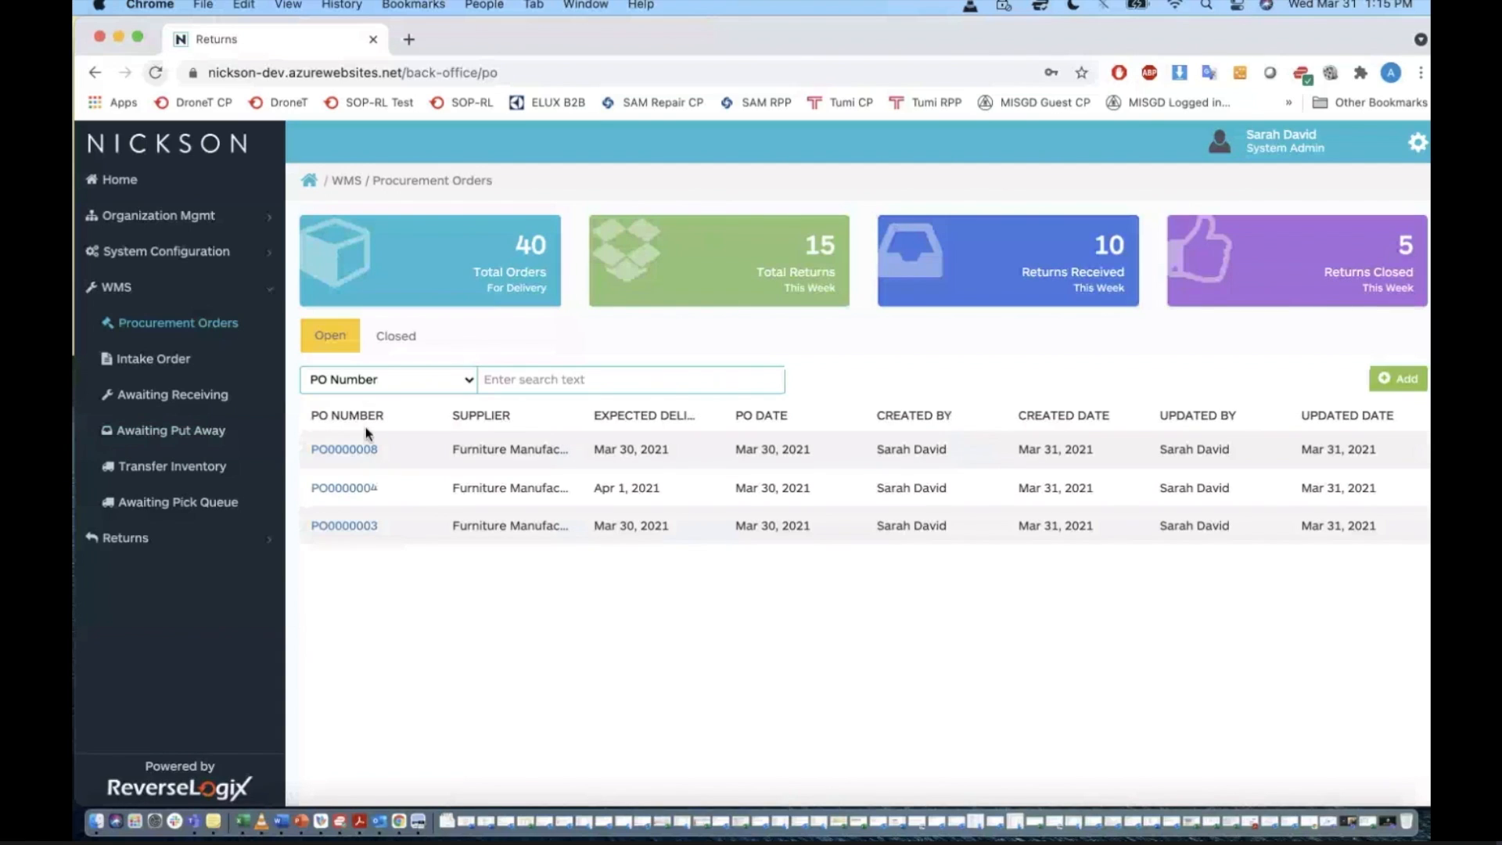
# Start a new intake order and name it IO033122.
pyautogui.click(172, 367)
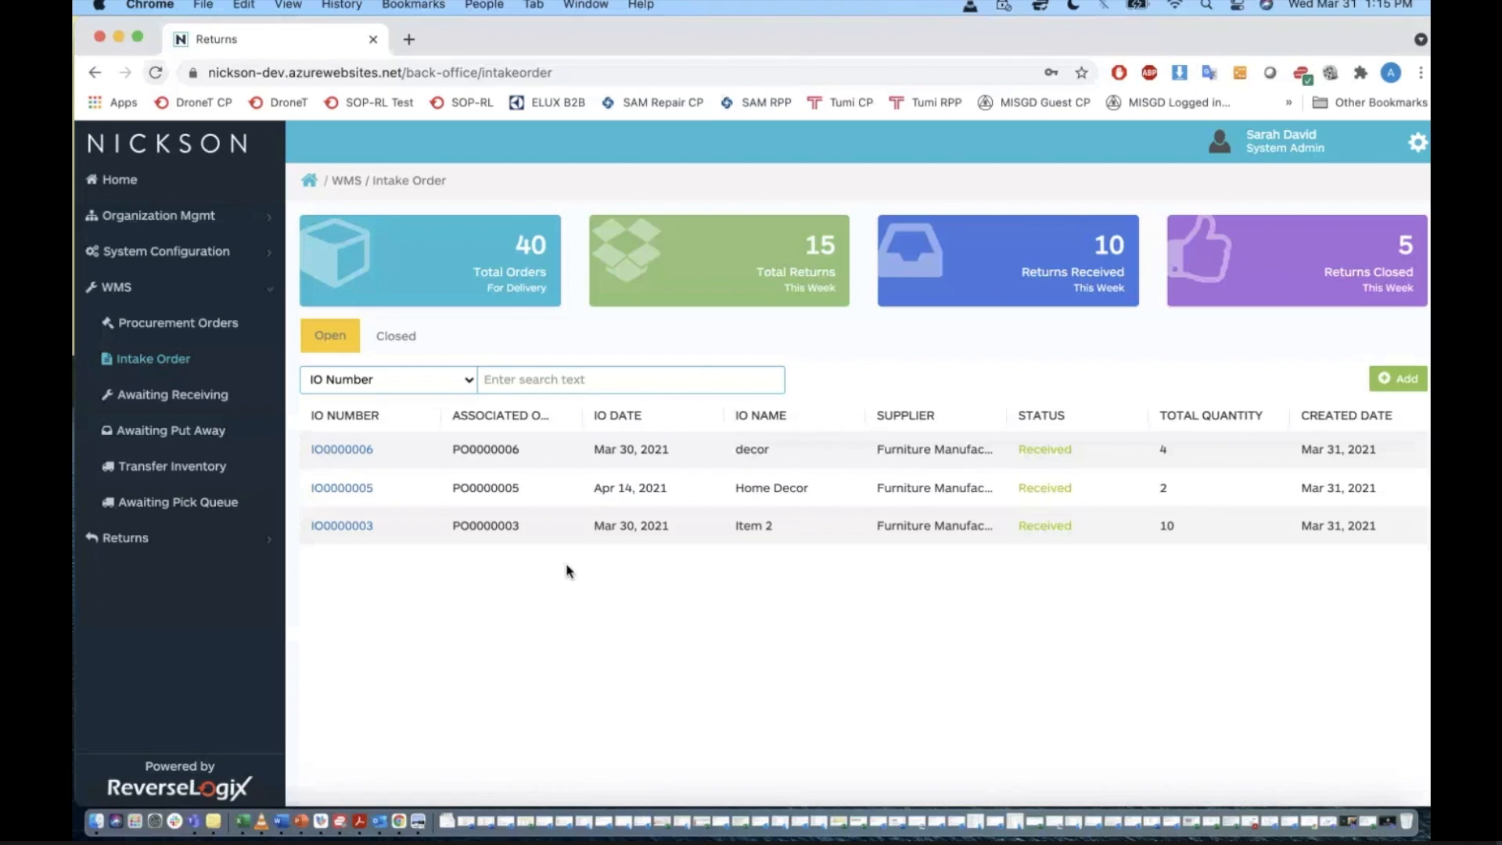
pyautogui.click(1399, 379)
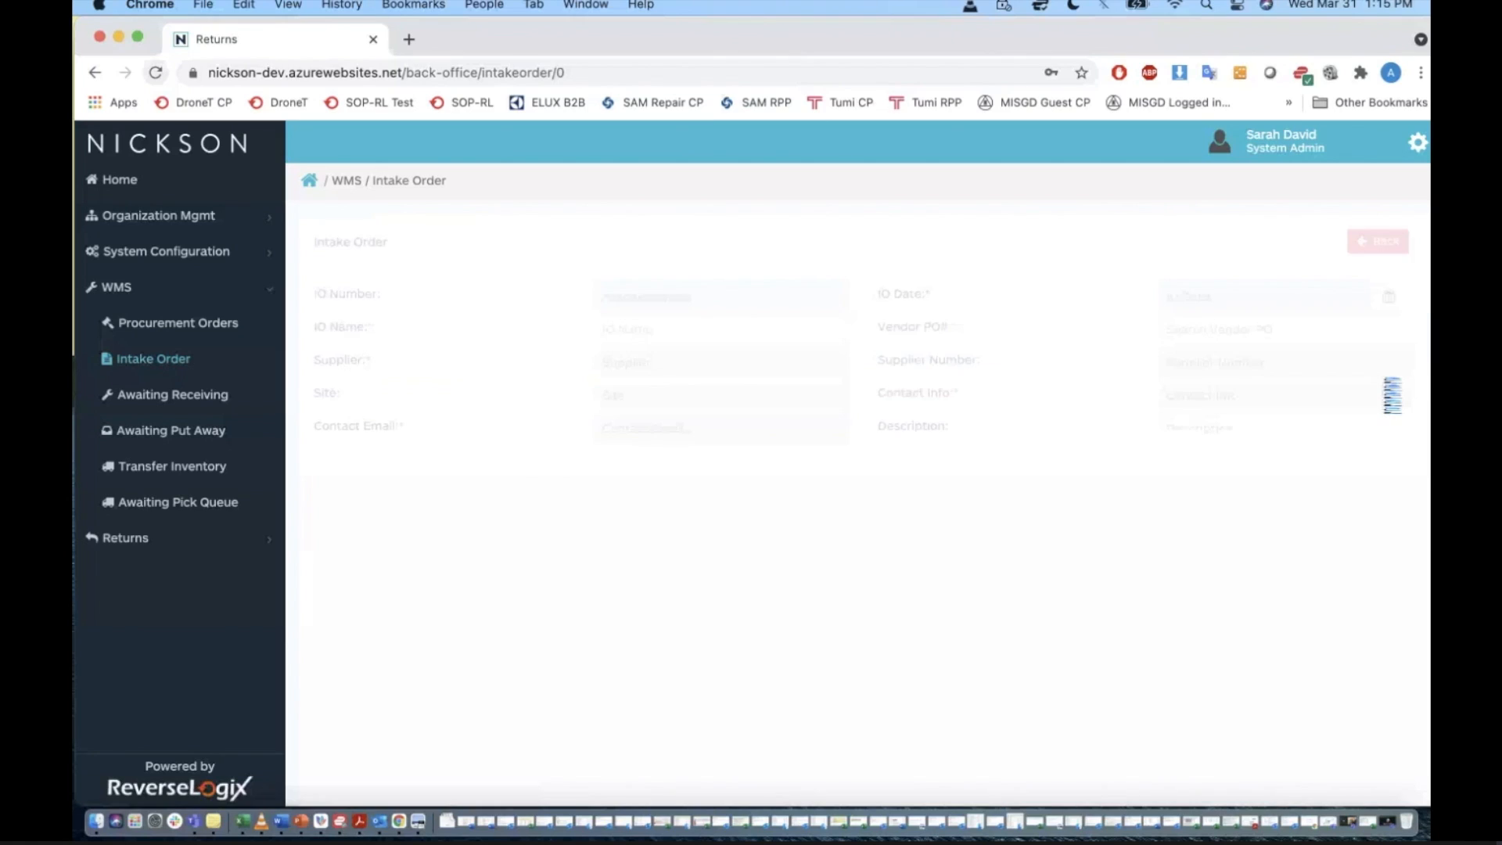
pyautogui.click(671, 322)
pyautogui.write('IO')
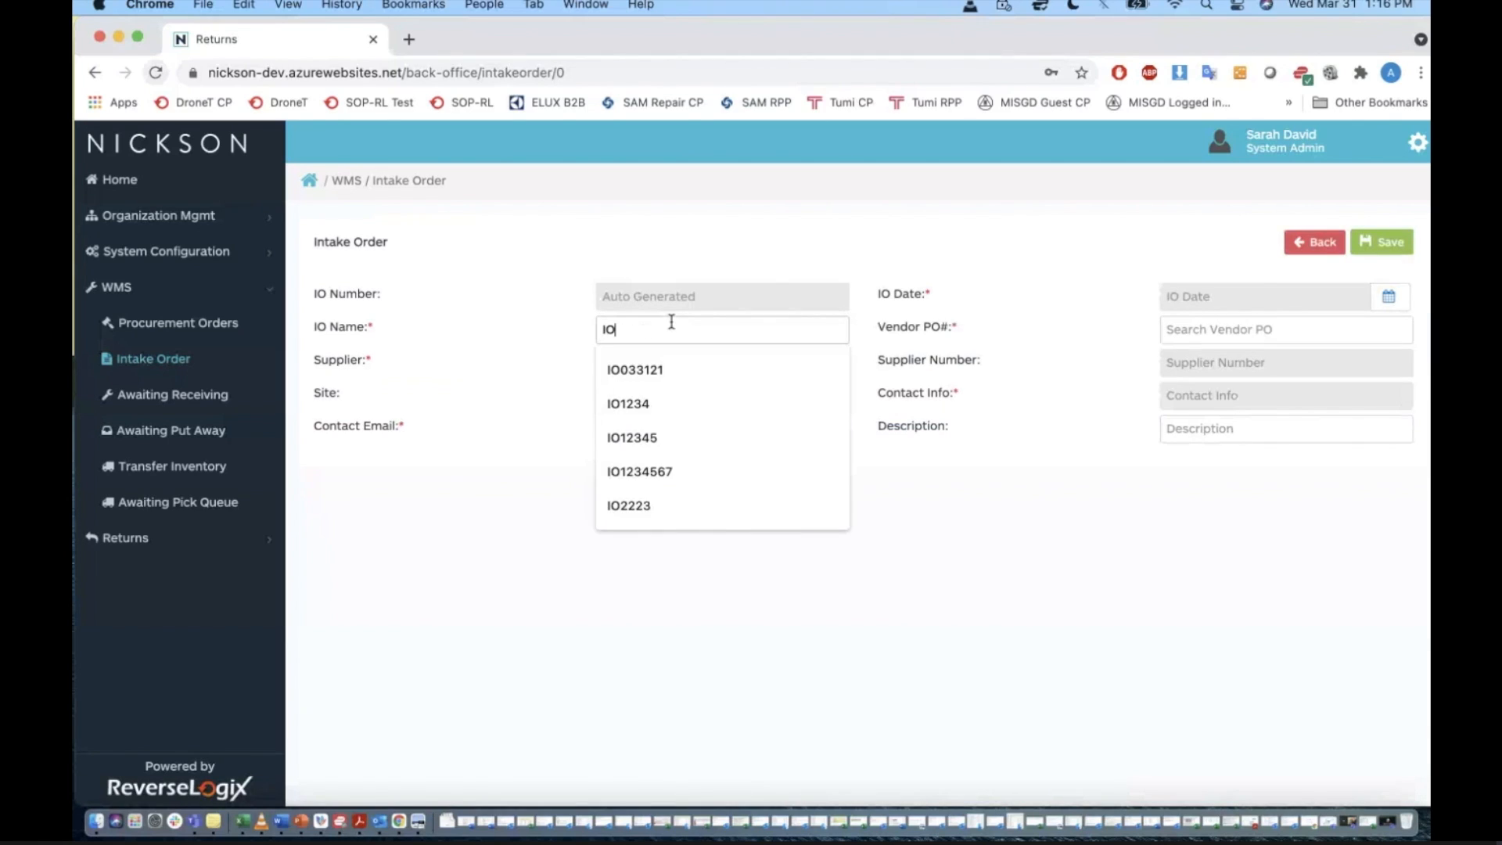
pyautogui.click(677, 371)
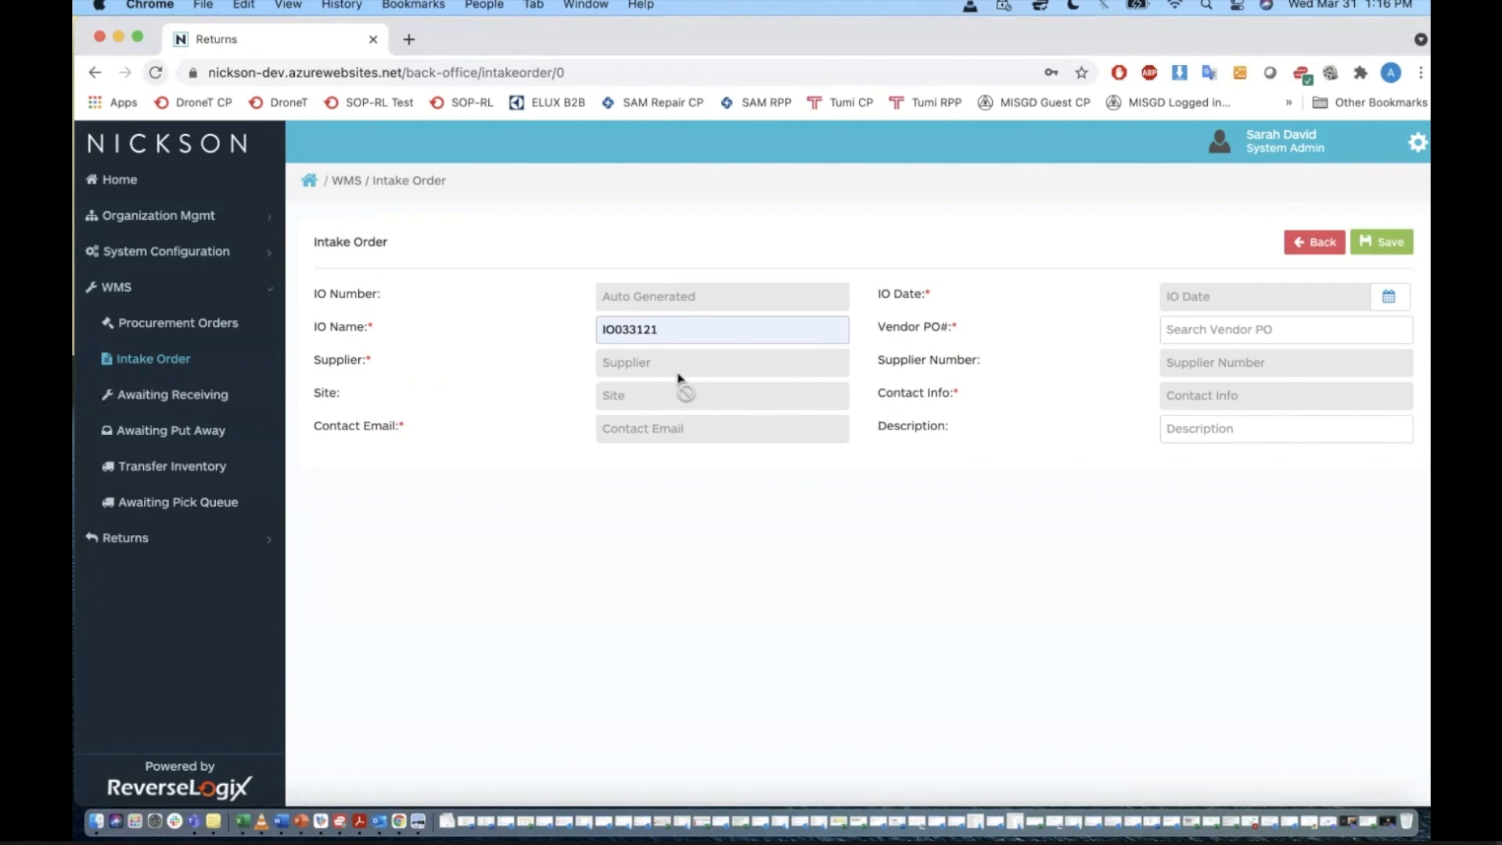
pyautogui.press('BackSpace')
pyautogui.write('2')
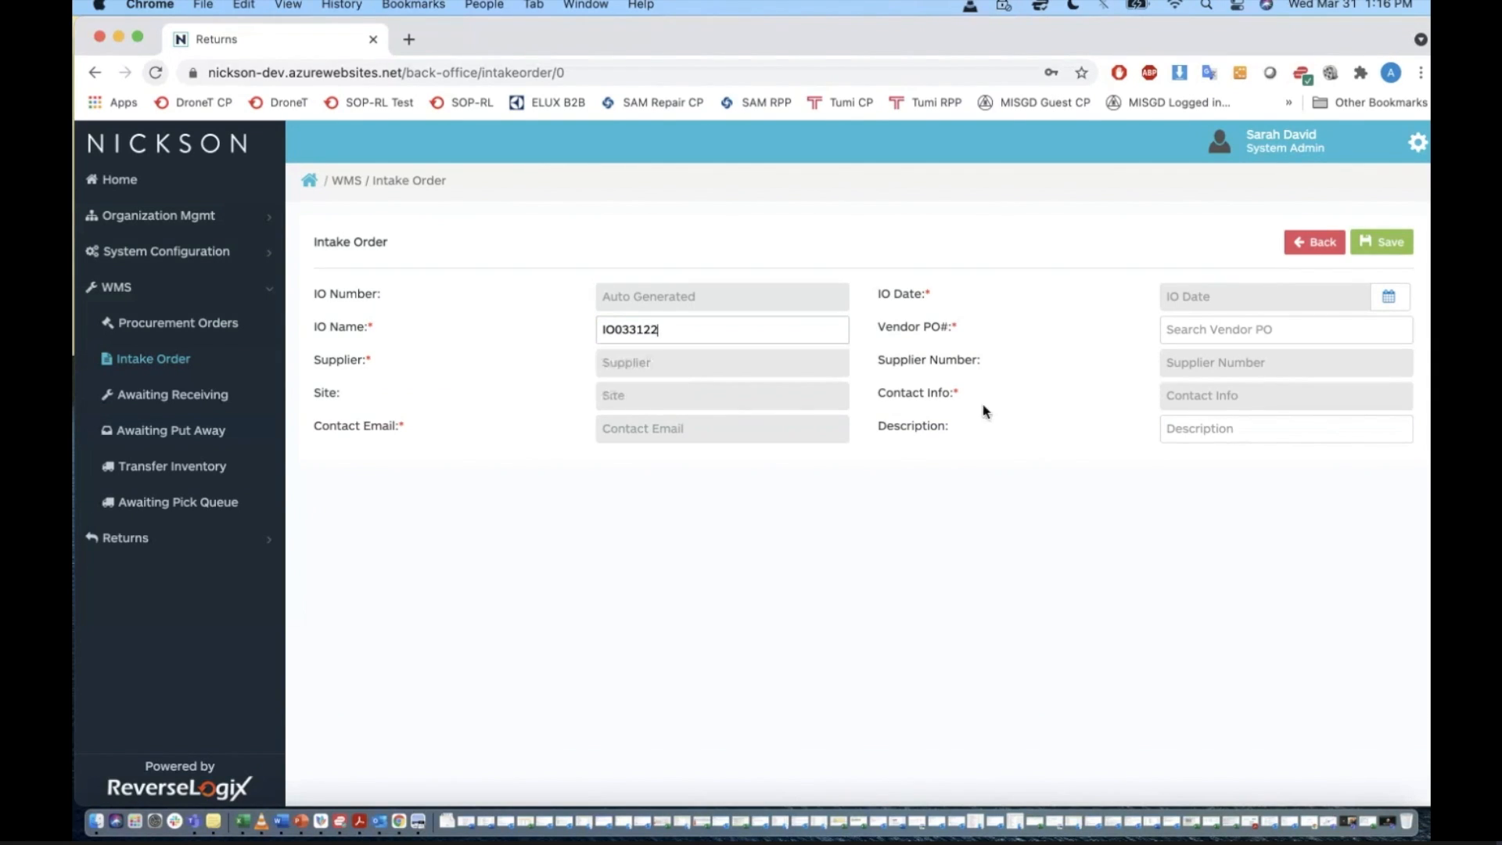
pyautogui.click(1210, 327)
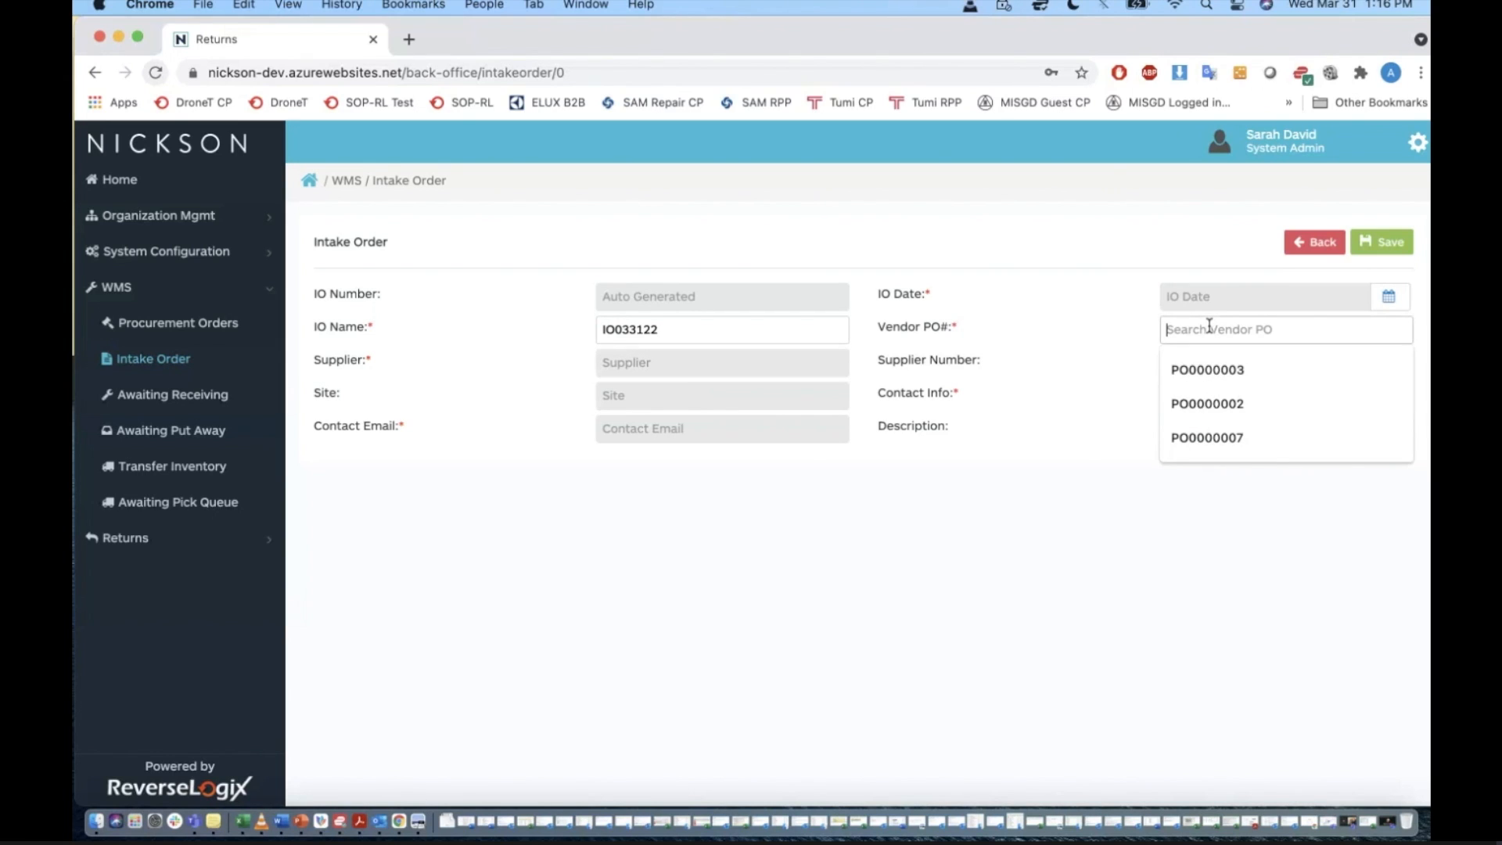
pyautogui.press('Down')
pyautogui.press('Return')
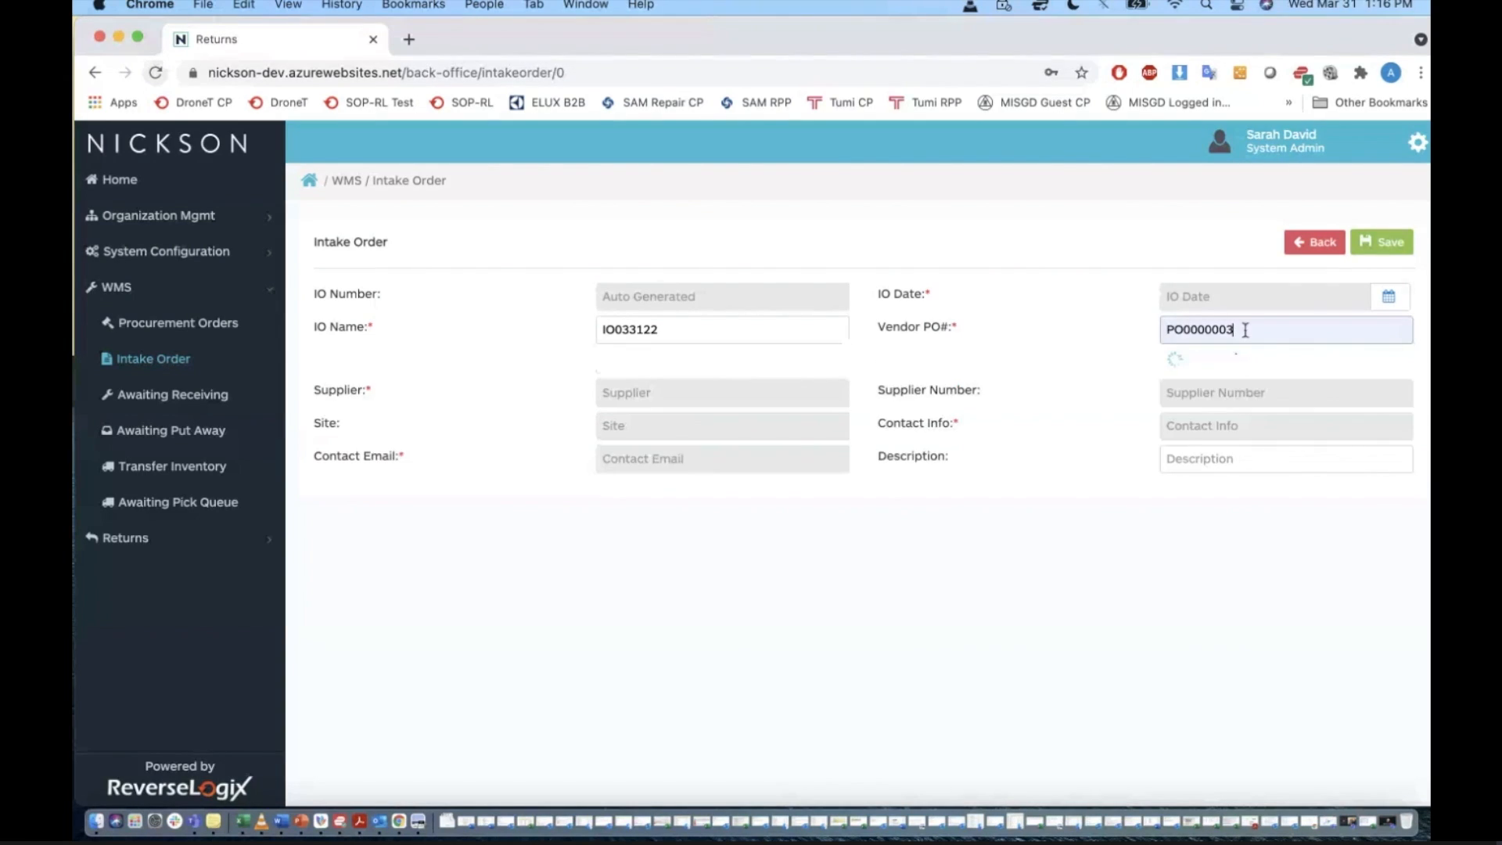
pyautogui.click(1244, 329)
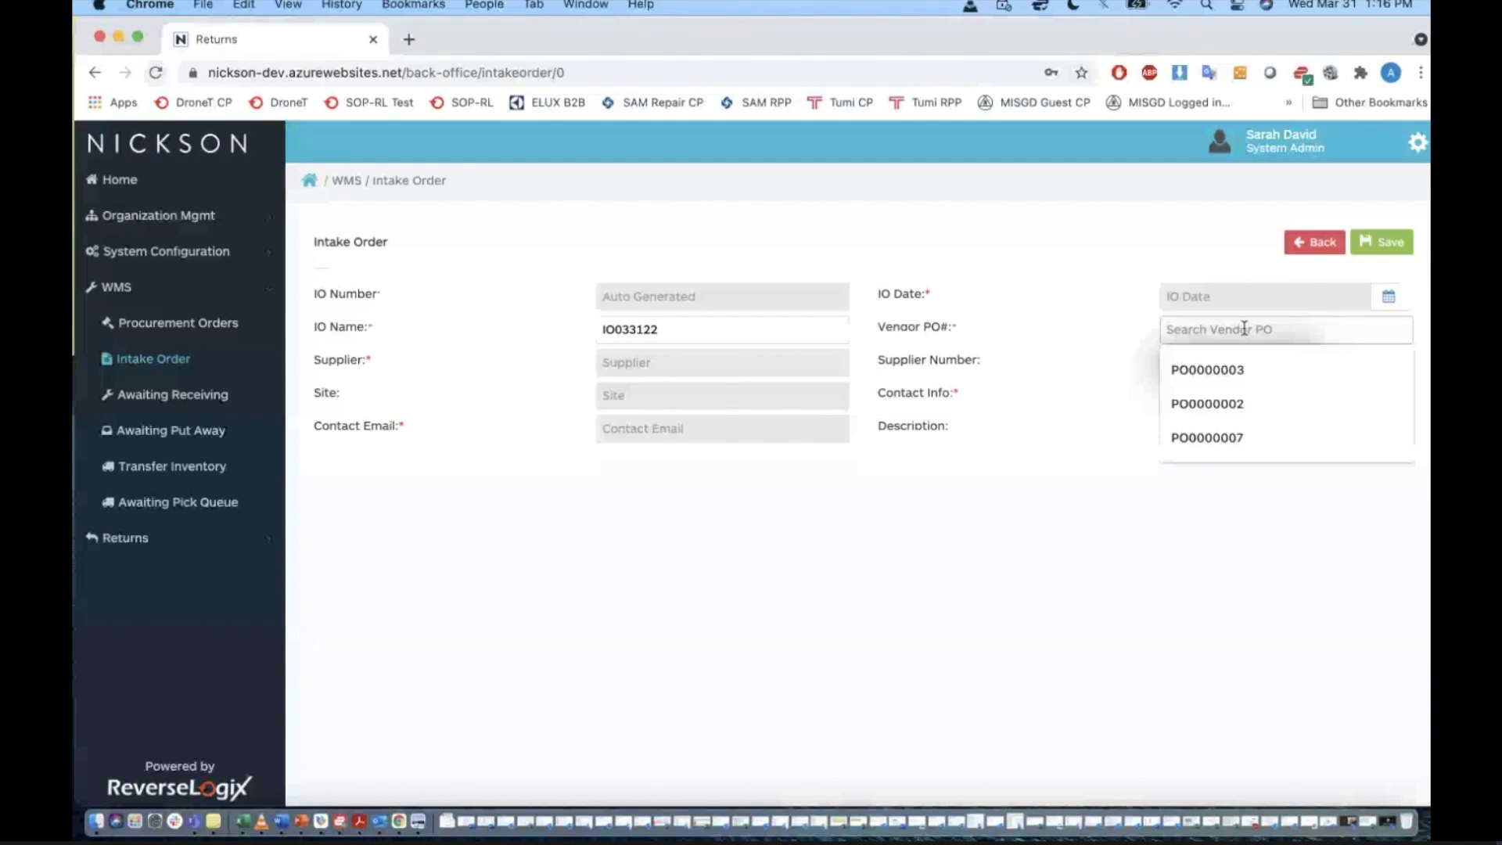
pyautogui.write('PO')
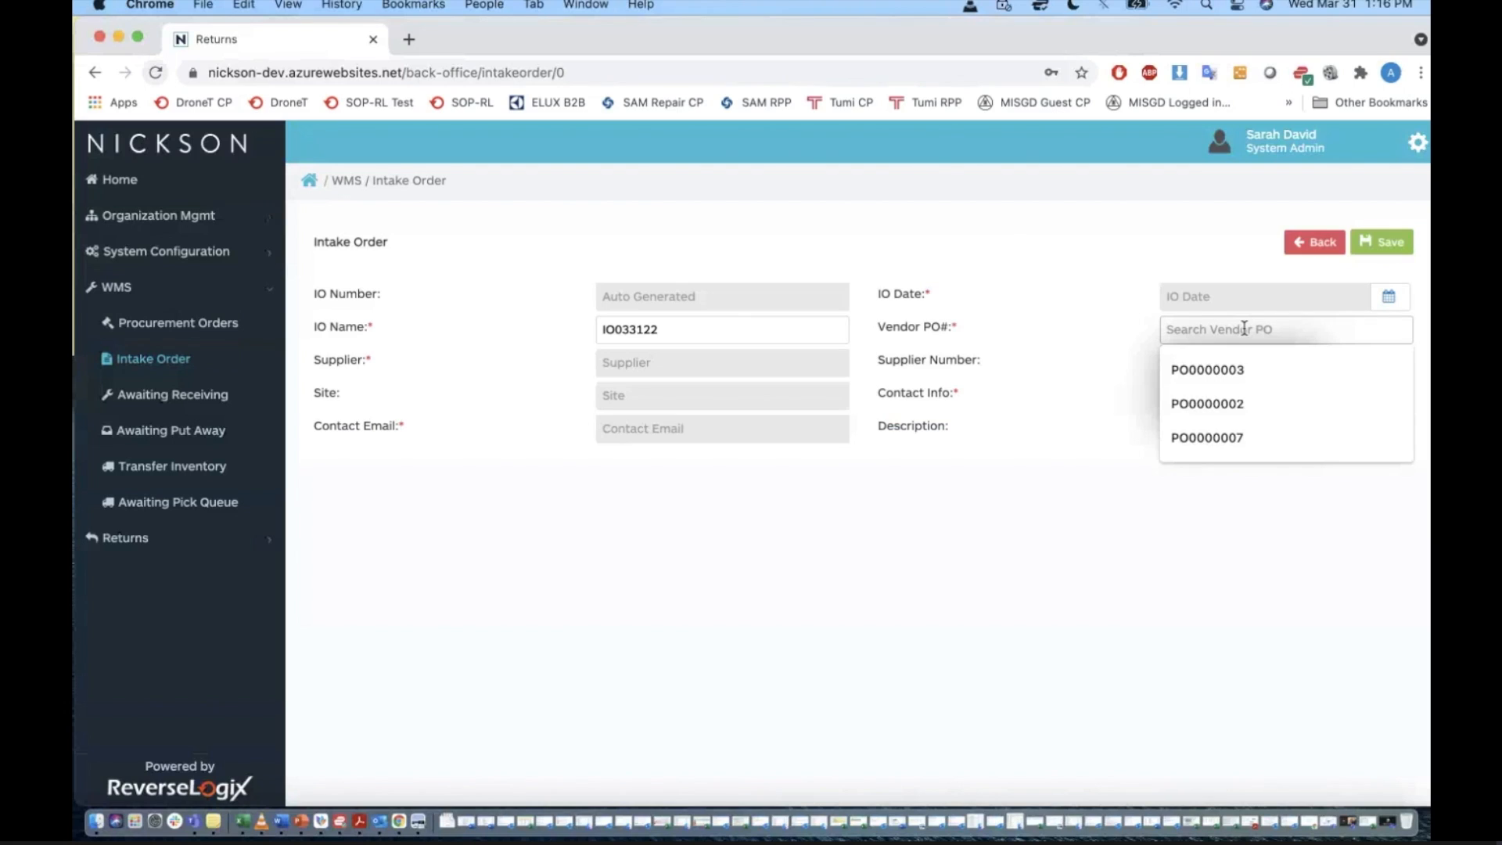
pyautogui.write('PO')
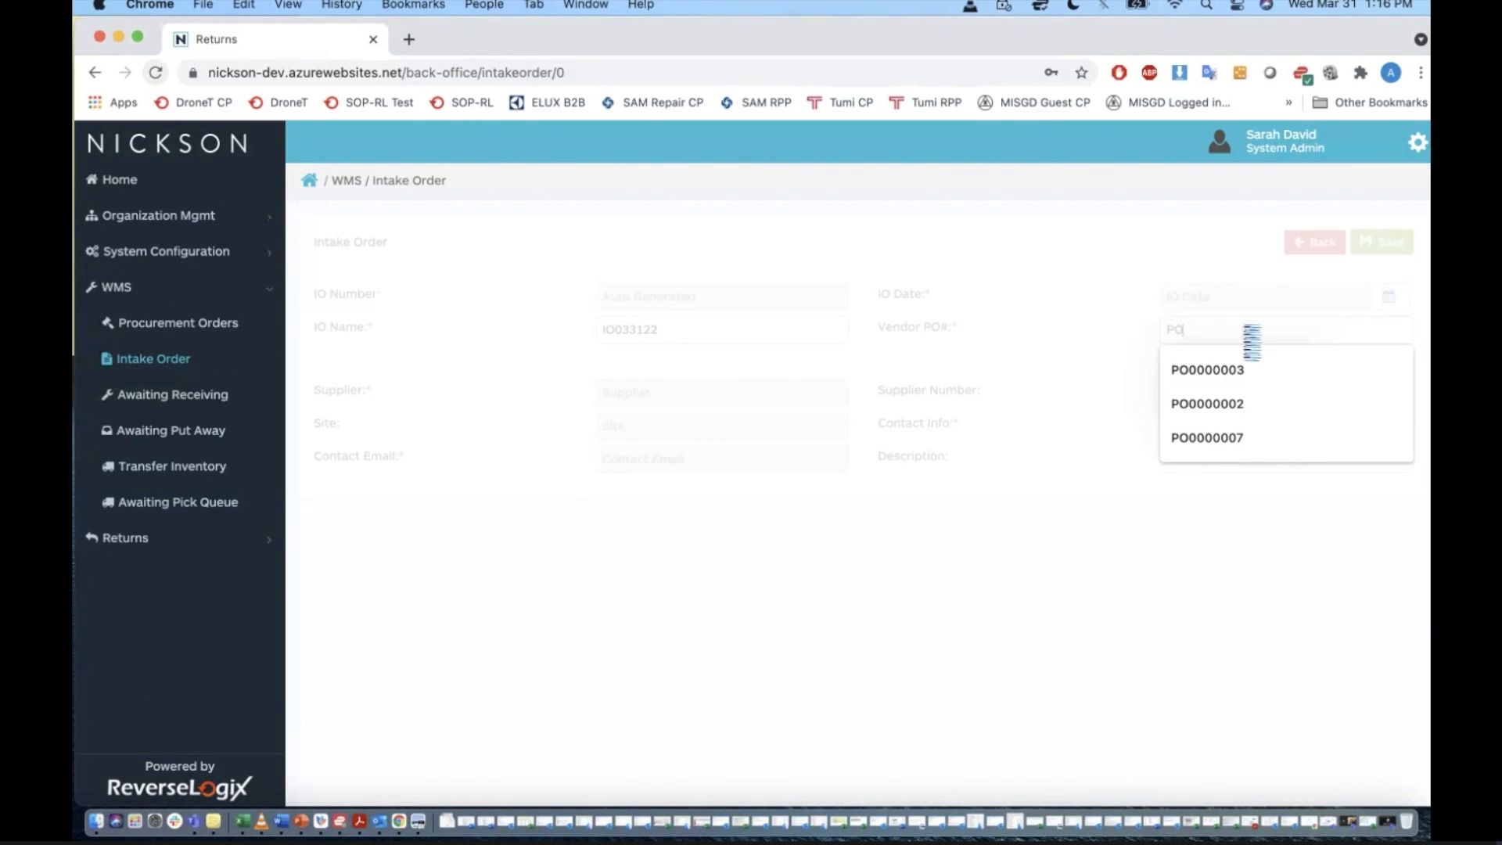
# Open the procurement orders in a second browser tab and copy the PO number from the newest order's details.
pyautogui.rightClick(197, 323)
pyautogui.click(235, 332)
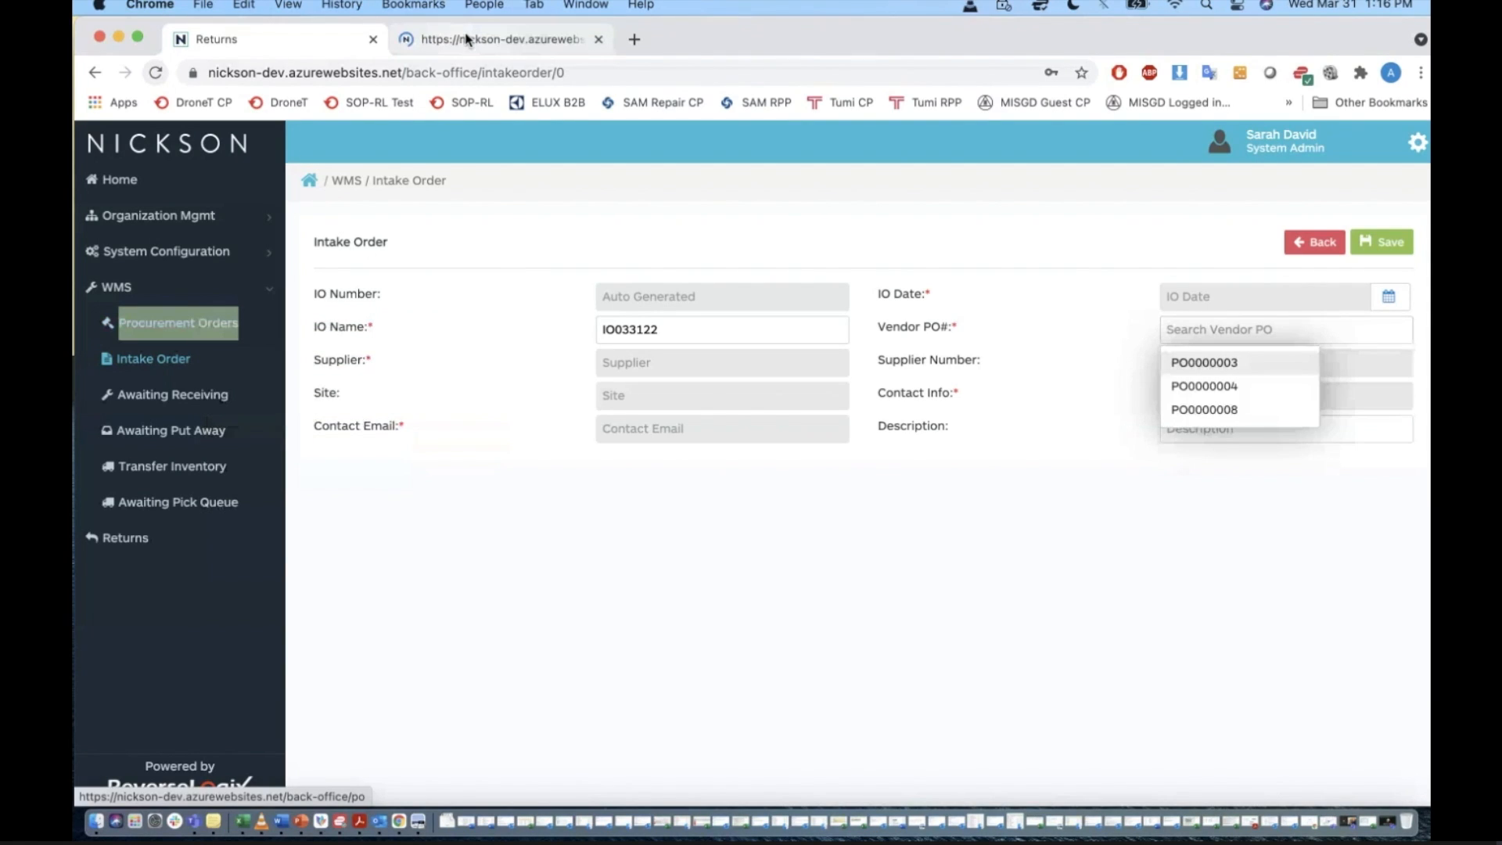
pyautogui.click(465, 38)
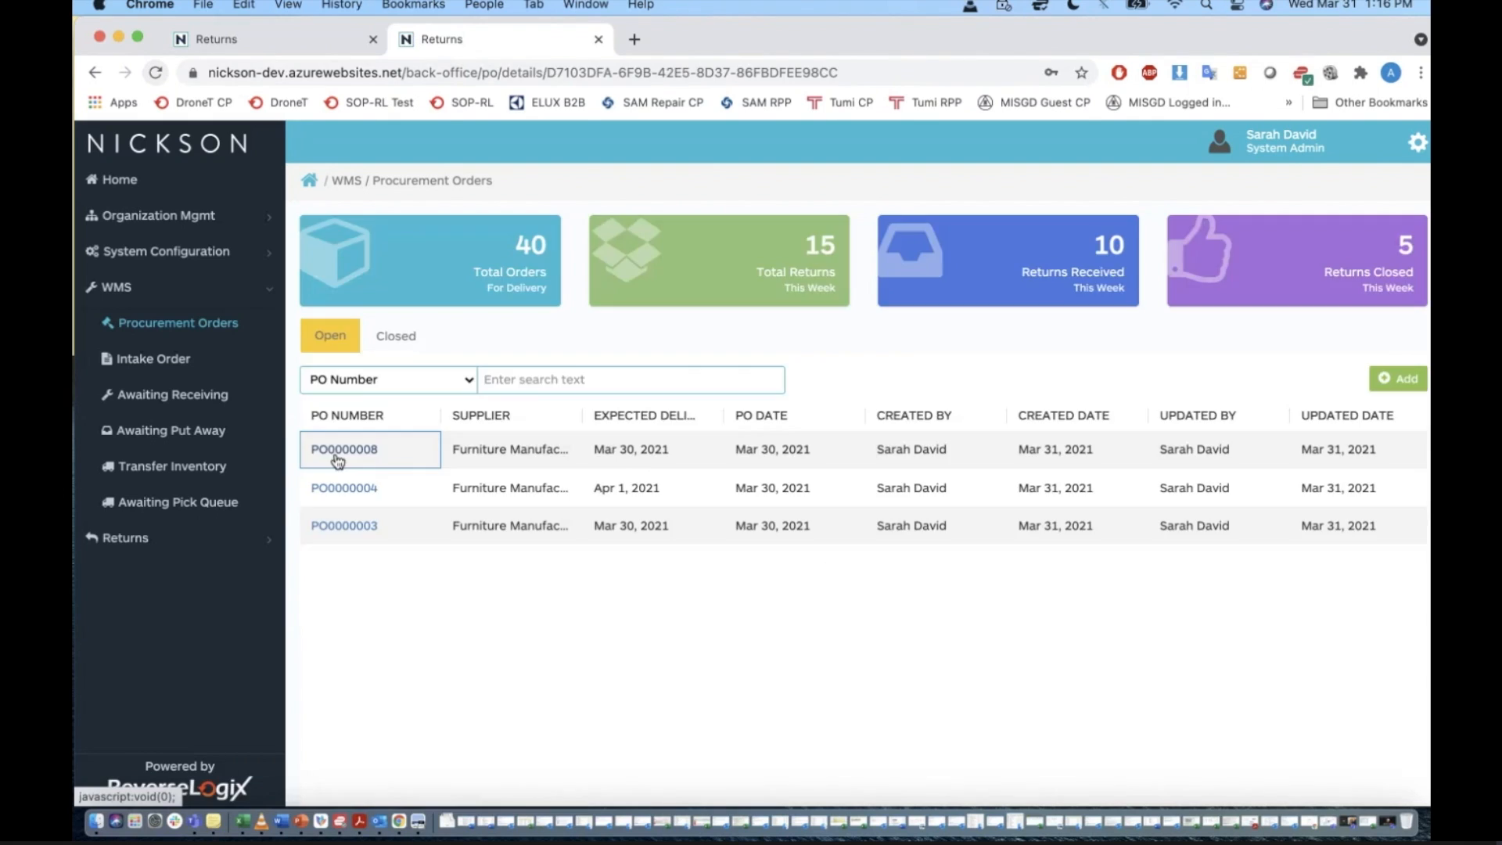
pyautogui.click(337, 446)
pyautogui.doubleClick(316, 356)
pyautogui.press('super+c')
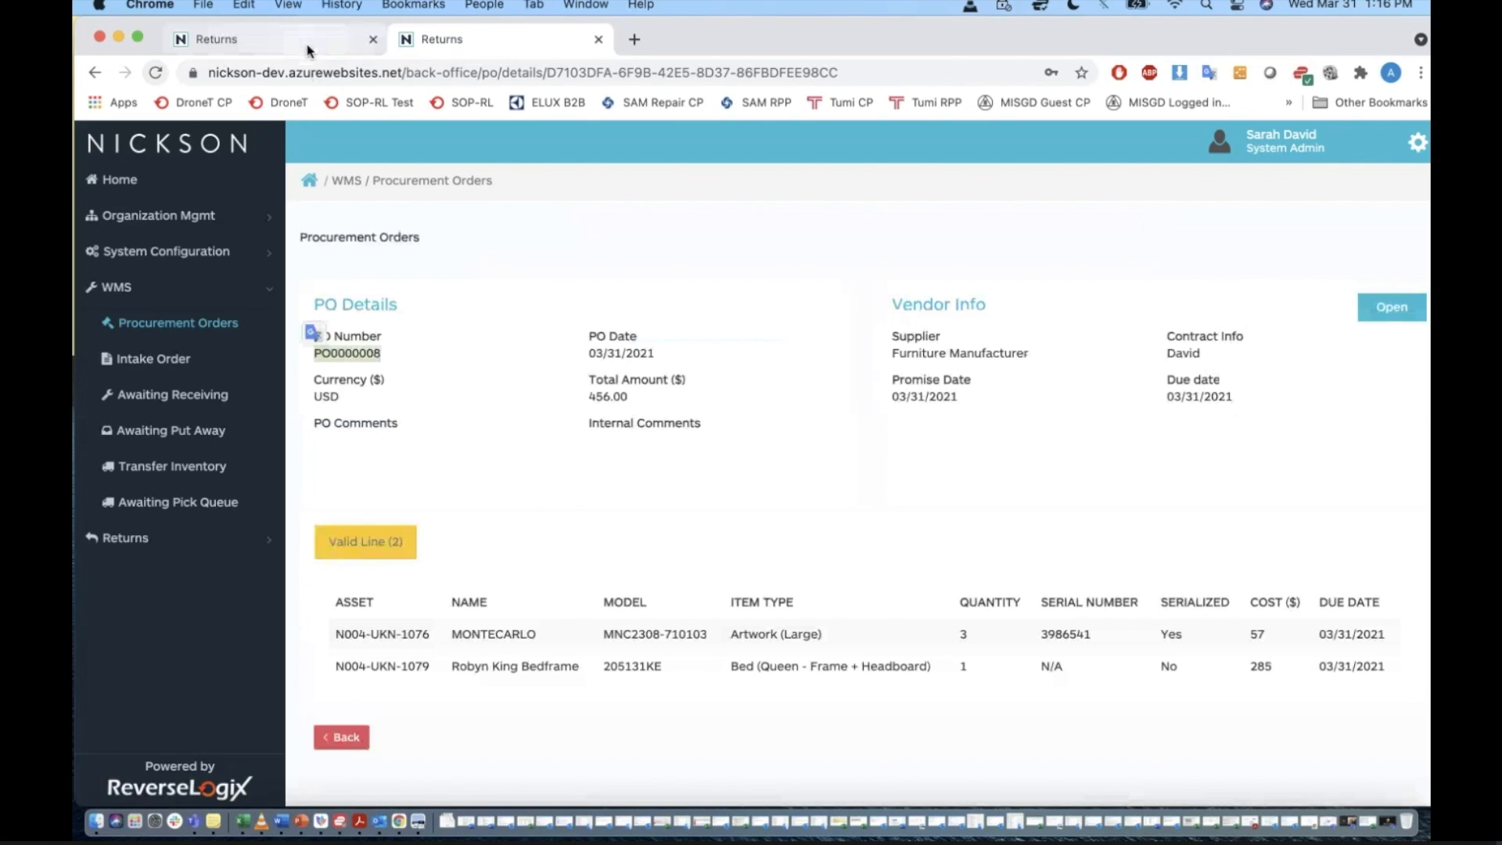
# Set the intake order's vendor PO to the copied procurement order number, choosing its matching suggestion.
pyautogui.click(309, 51)
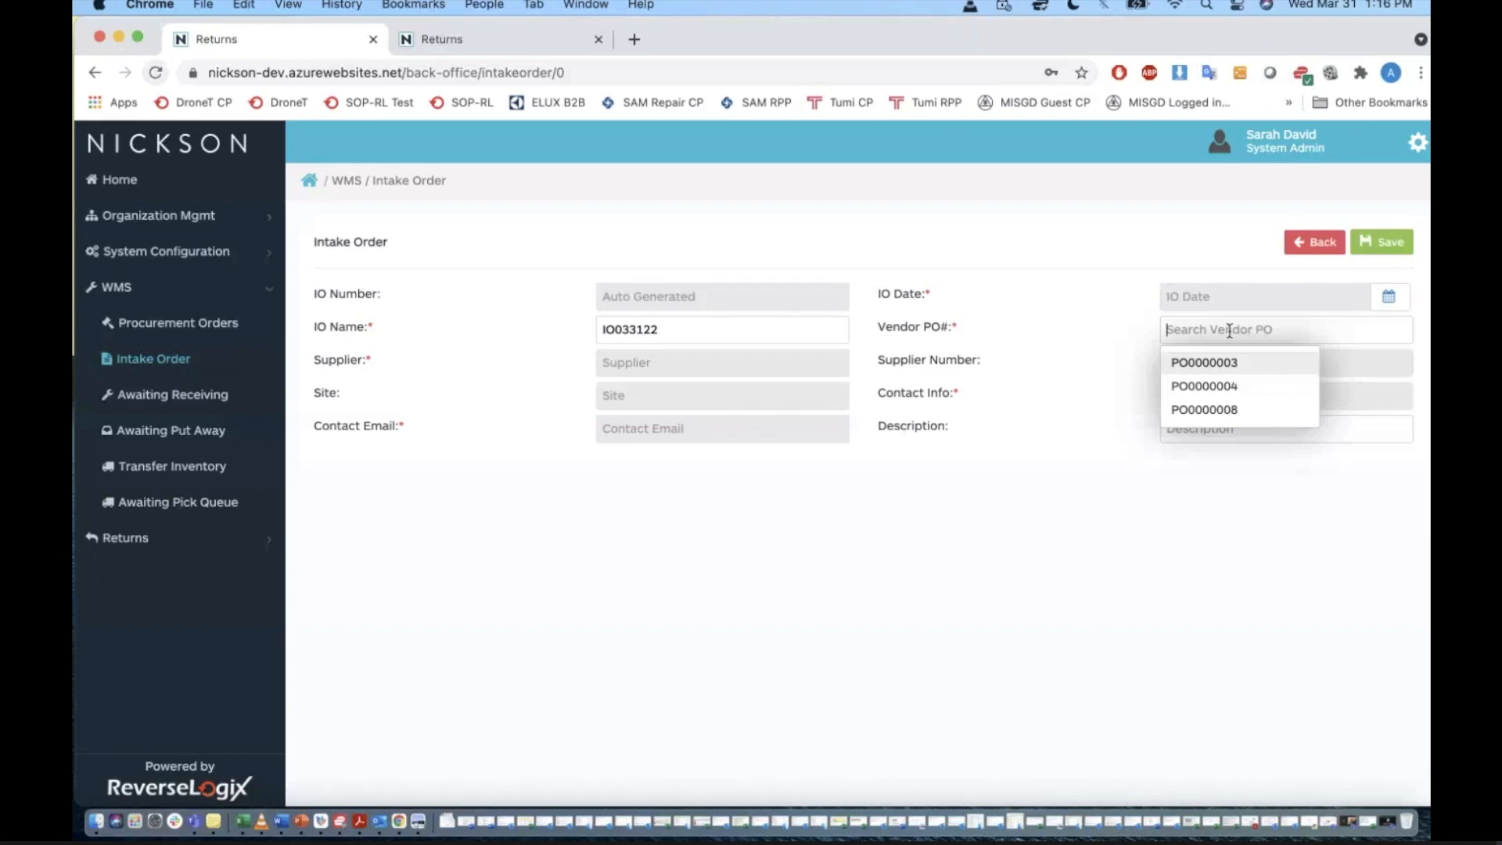
pyautogui.press('super+v')
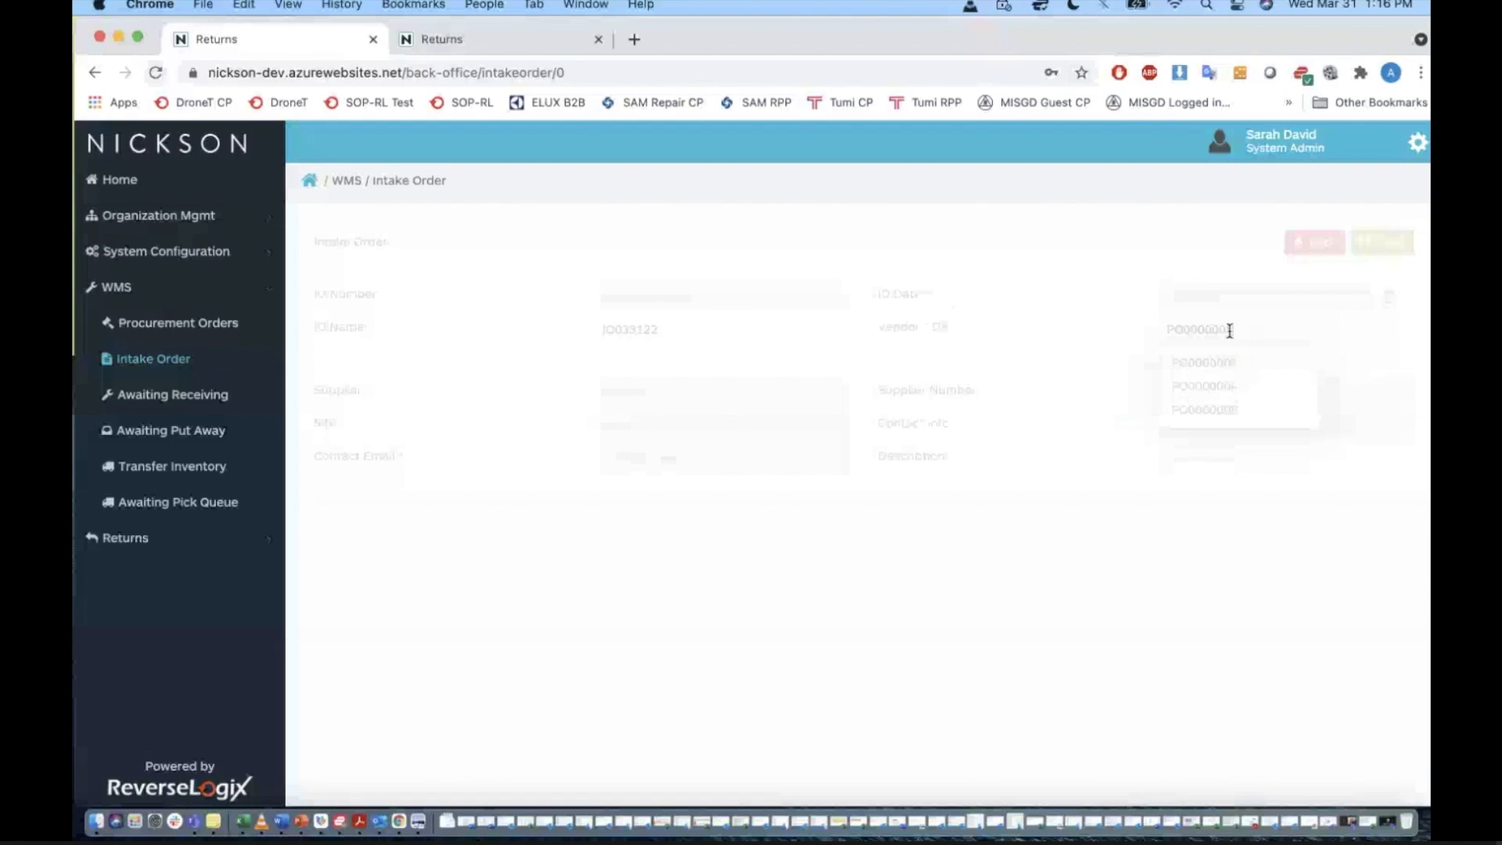
pyautogui.click(1209, 362)
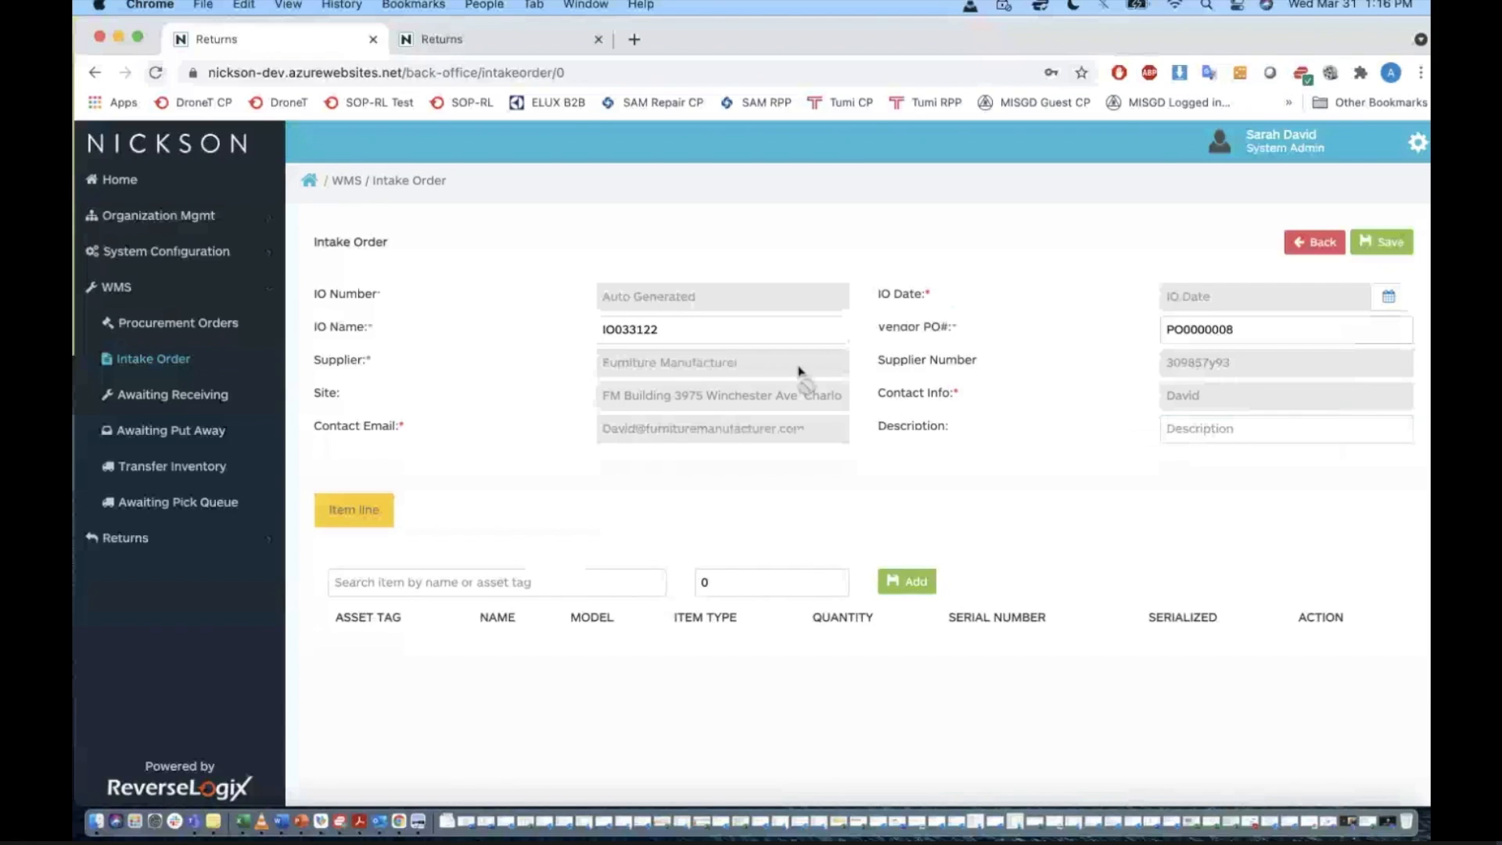
# Add the serialized MONTECARLO item with asset tag N004-UKN-1076 from the note to the intake order, quantity 3.
pyautogui.click(552, 586)
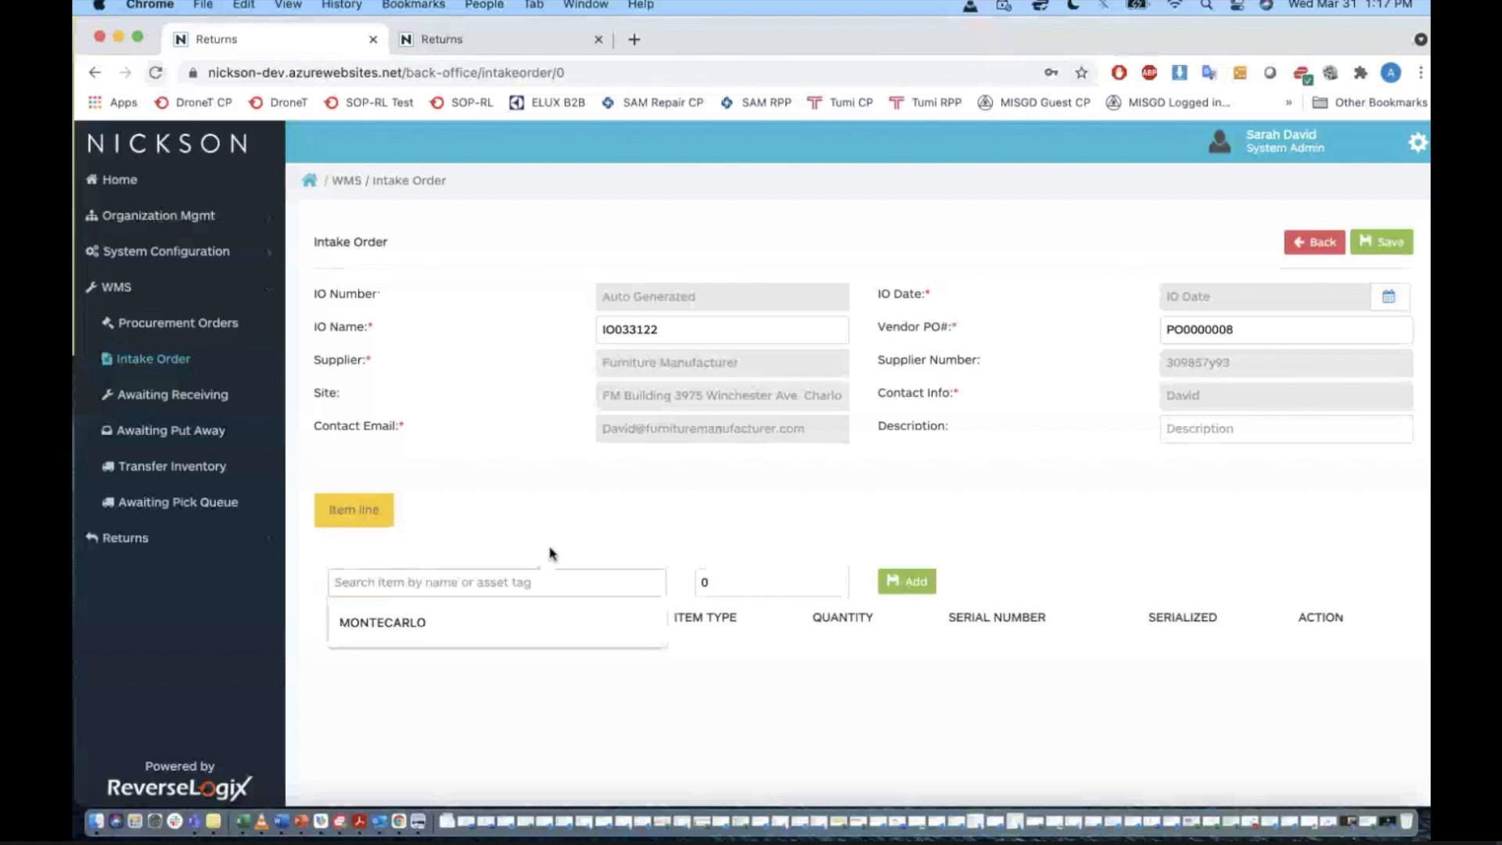
pyautogui.hotkey('ctrl', 'Up')
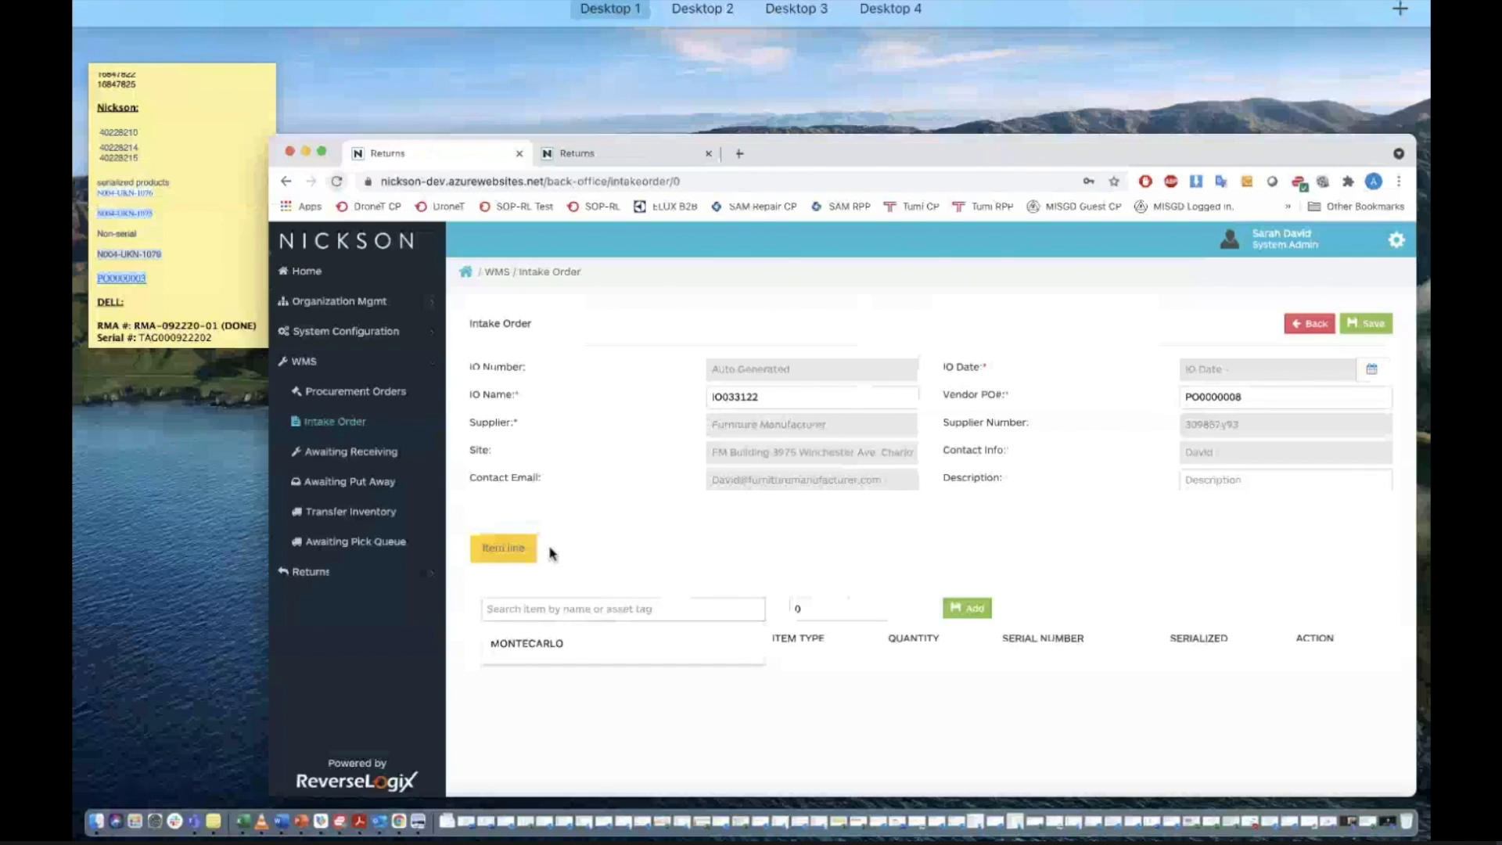
pyautogui.click(184, 268)
pyautogui.click(493, 585)
pyautogui.write('N004-UKN-1078')
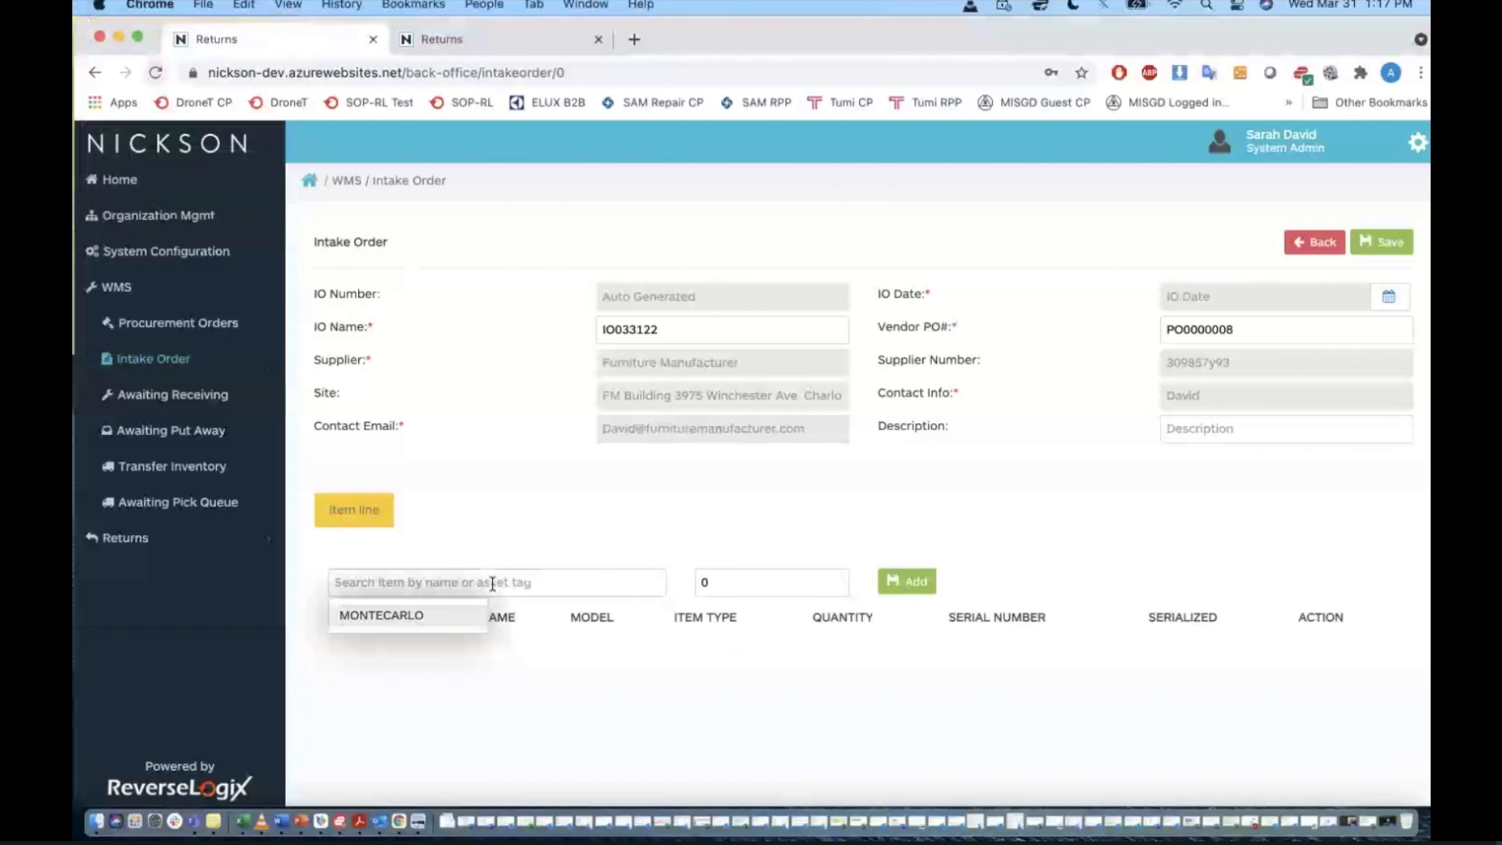
pyautogui.click(459, 617)
pyautogui.doubleClick(737, 570)
pyautogui.write('3')
pyautogui.click(904, 583)
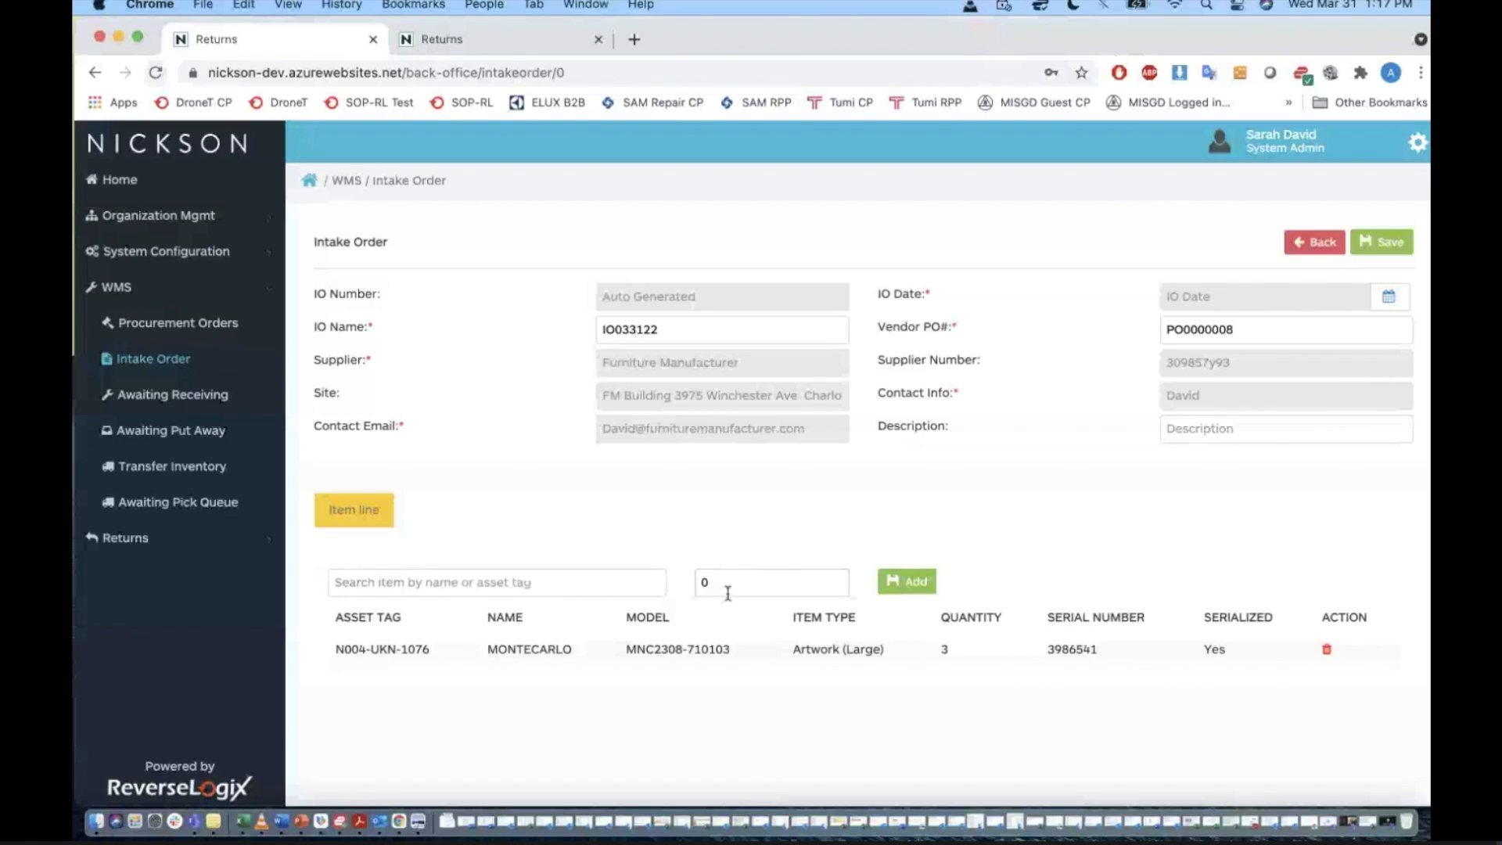
# Add the non-serialized Robyn King Bedframe with asset tag N004-UKN-1079 from the note to the intake order, quantity 1.
pyautogui.hotkey('ctrl', 'Up')
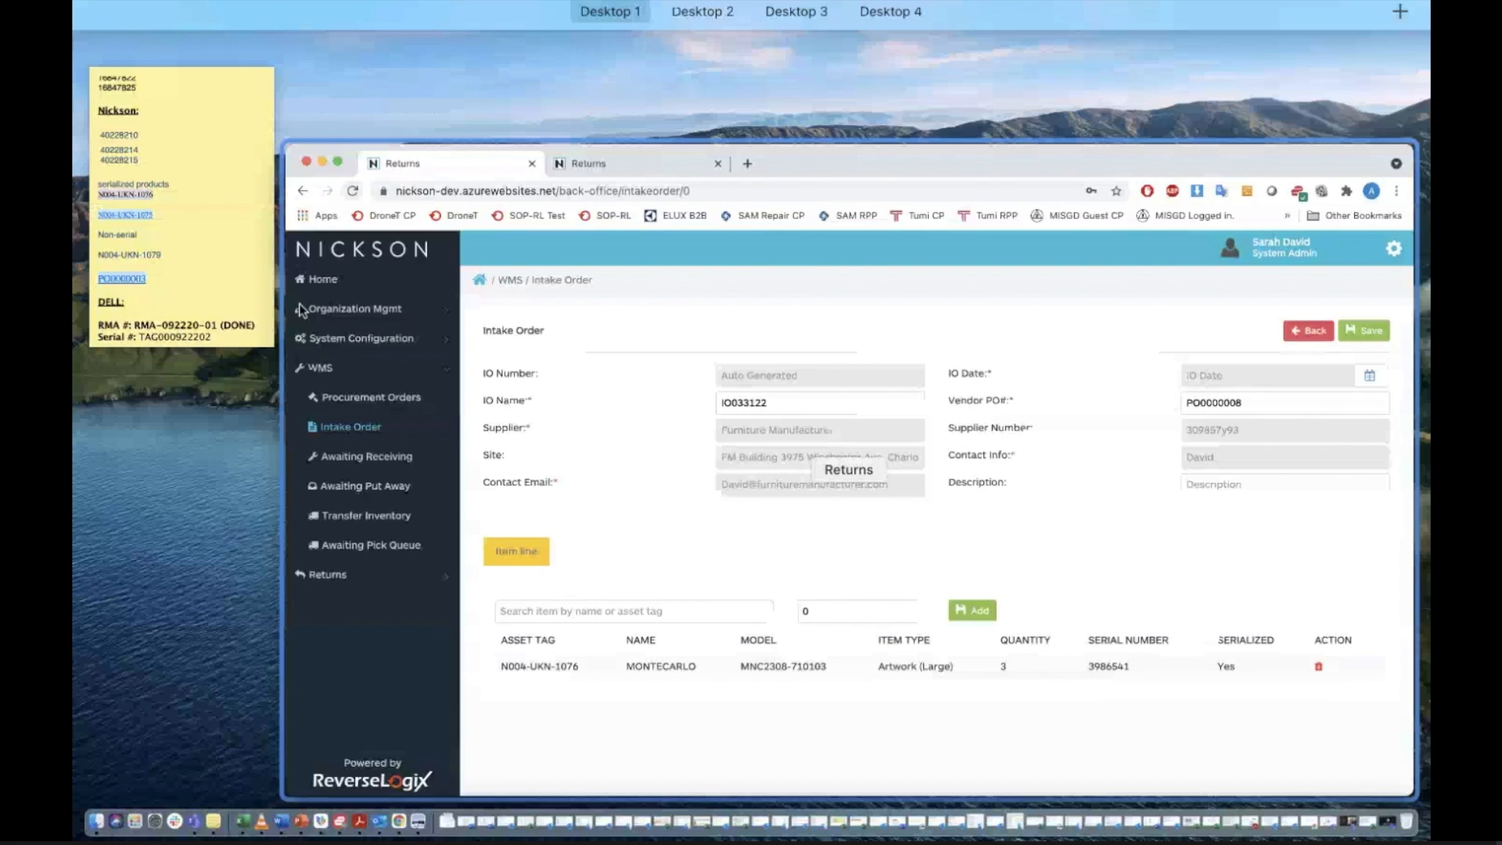
pyautogui.click(225, 257)
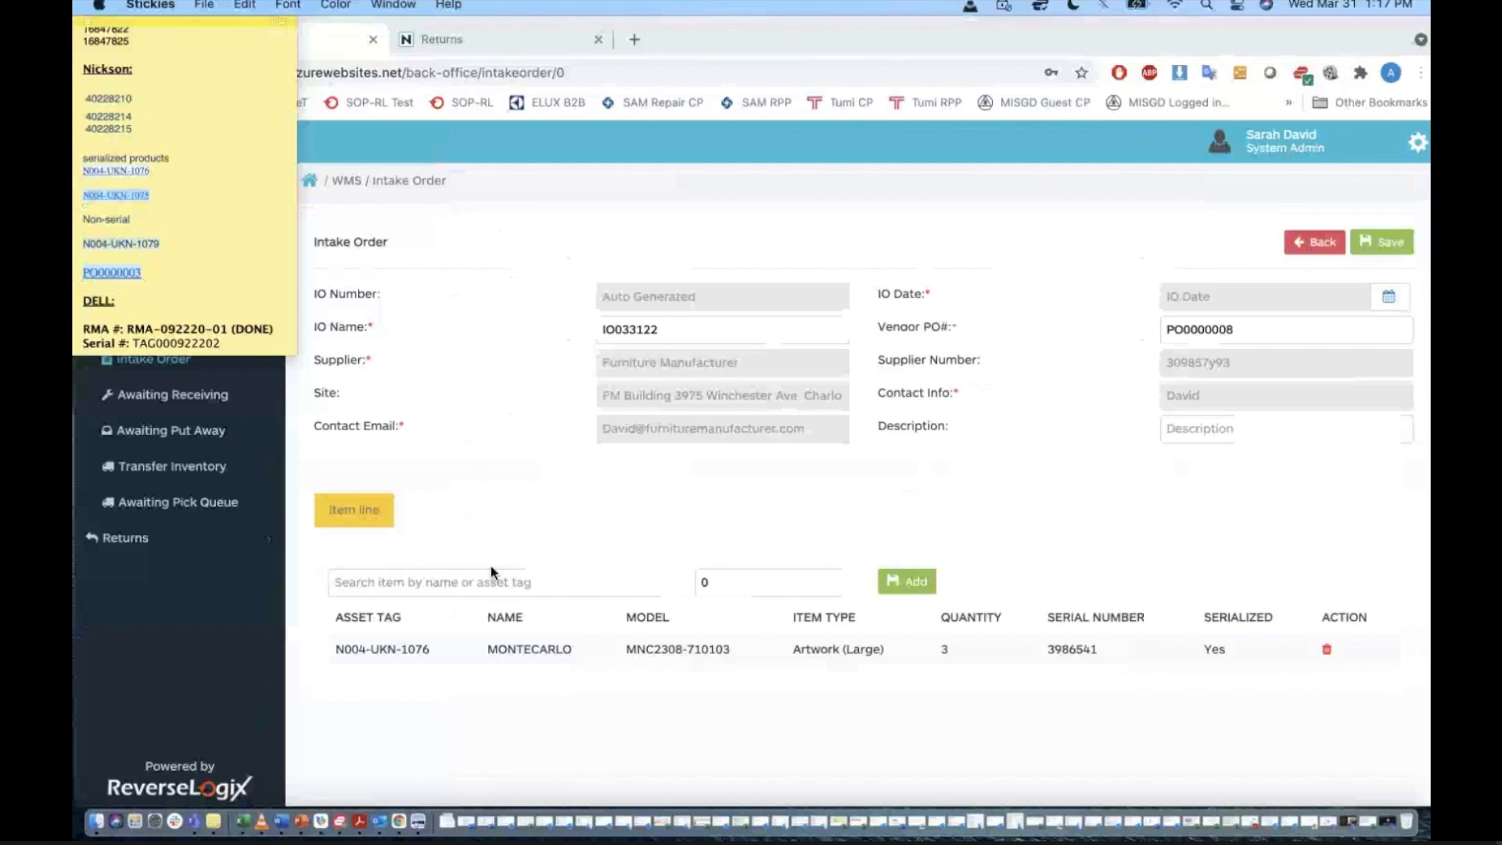
pyautogui.click(485, 581)
pyautogui.write('N004-UKN-1079')
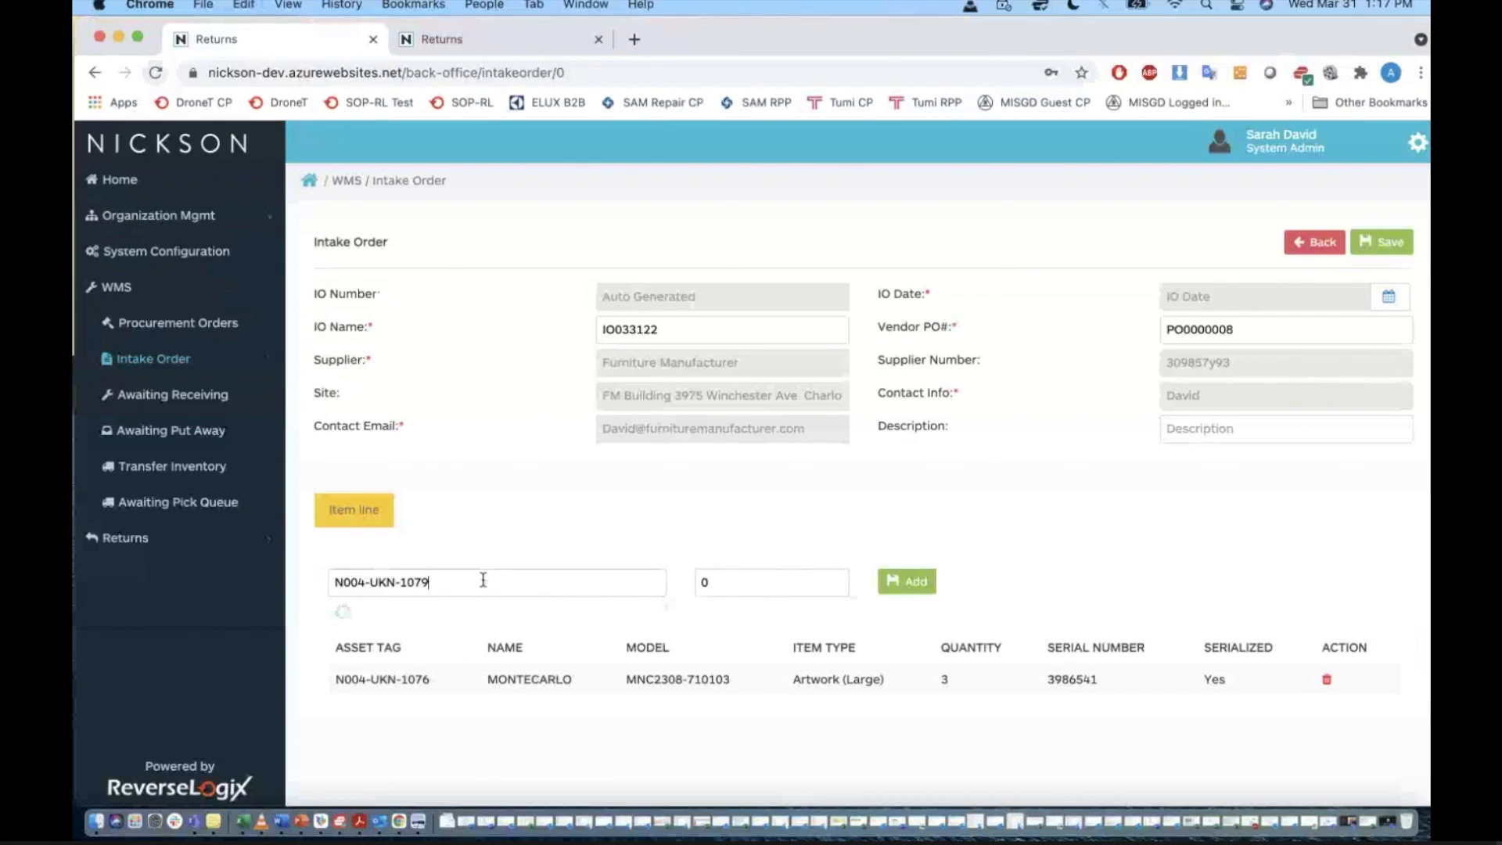
pyautogui.click(447, 622)
pyautogui.doubleClick(718, 584)
pyautogui.write('1')
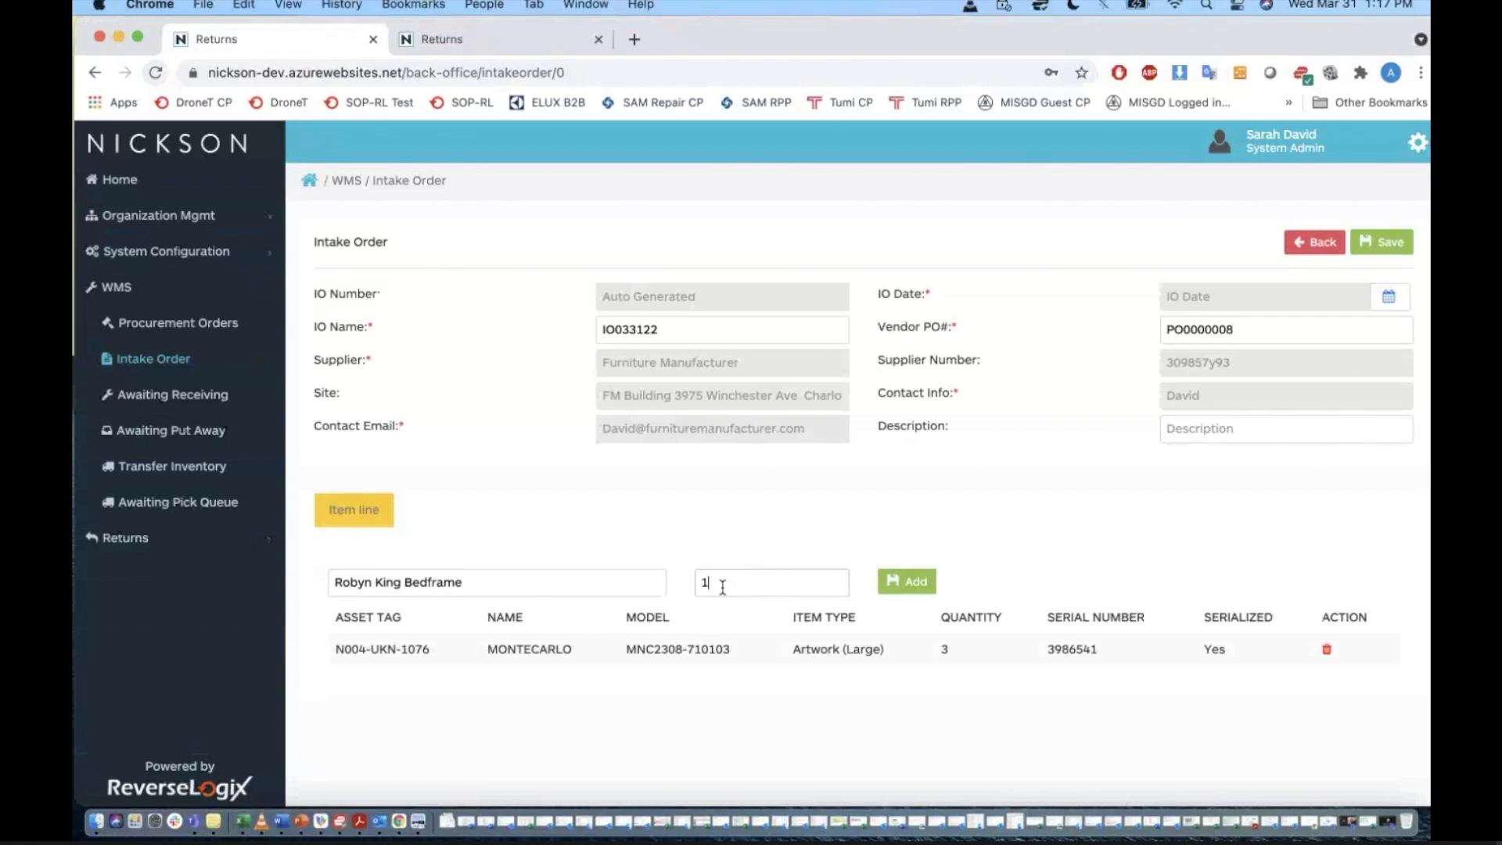
pyautogui.click(906, 581)
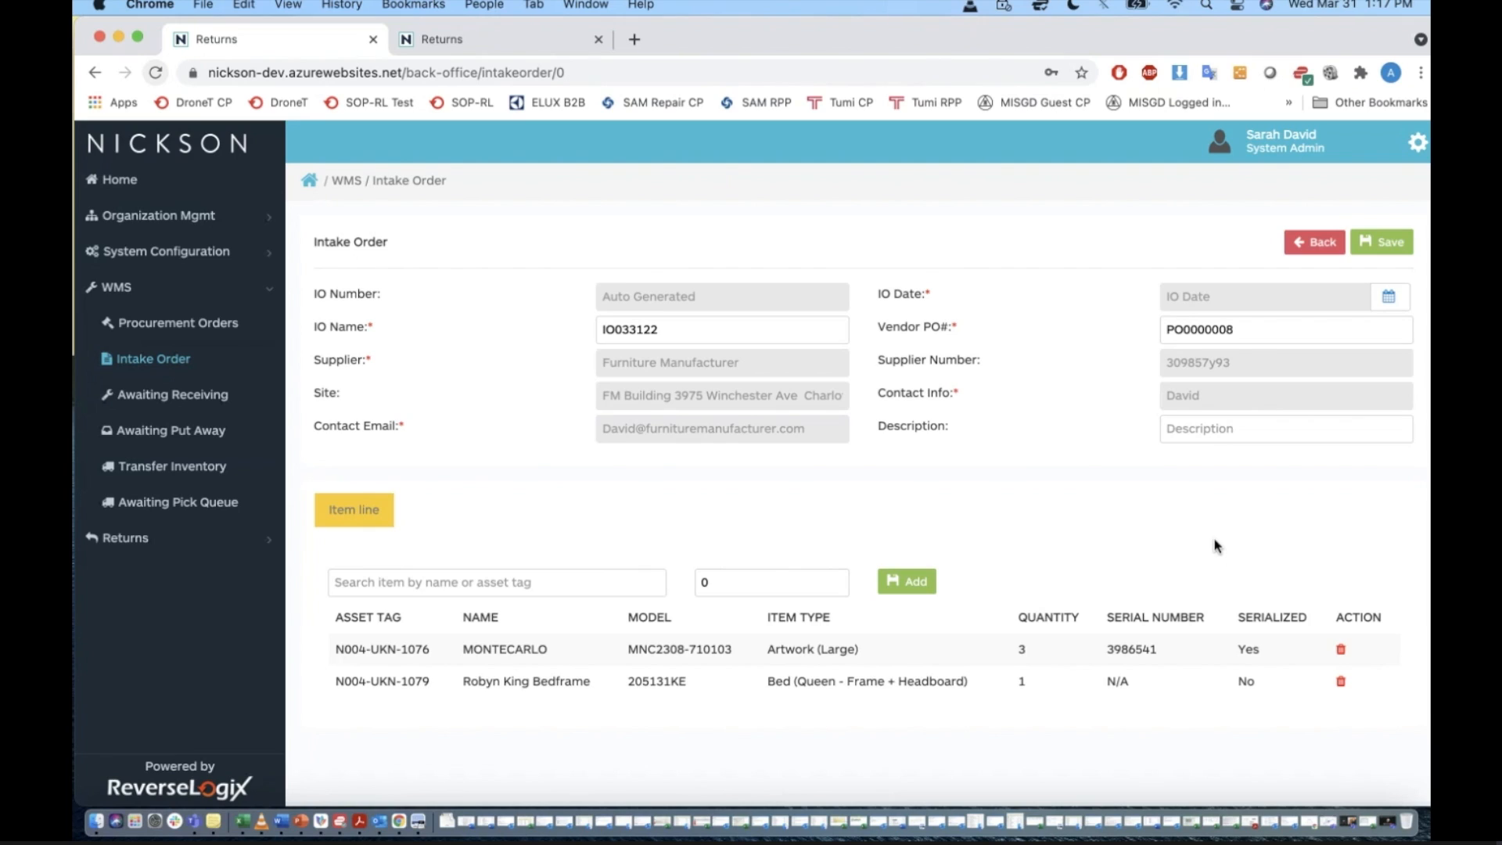
# Set the intake order's IO date to 03/31/2021 and save the order.
pyautogui.click(1379, 247)
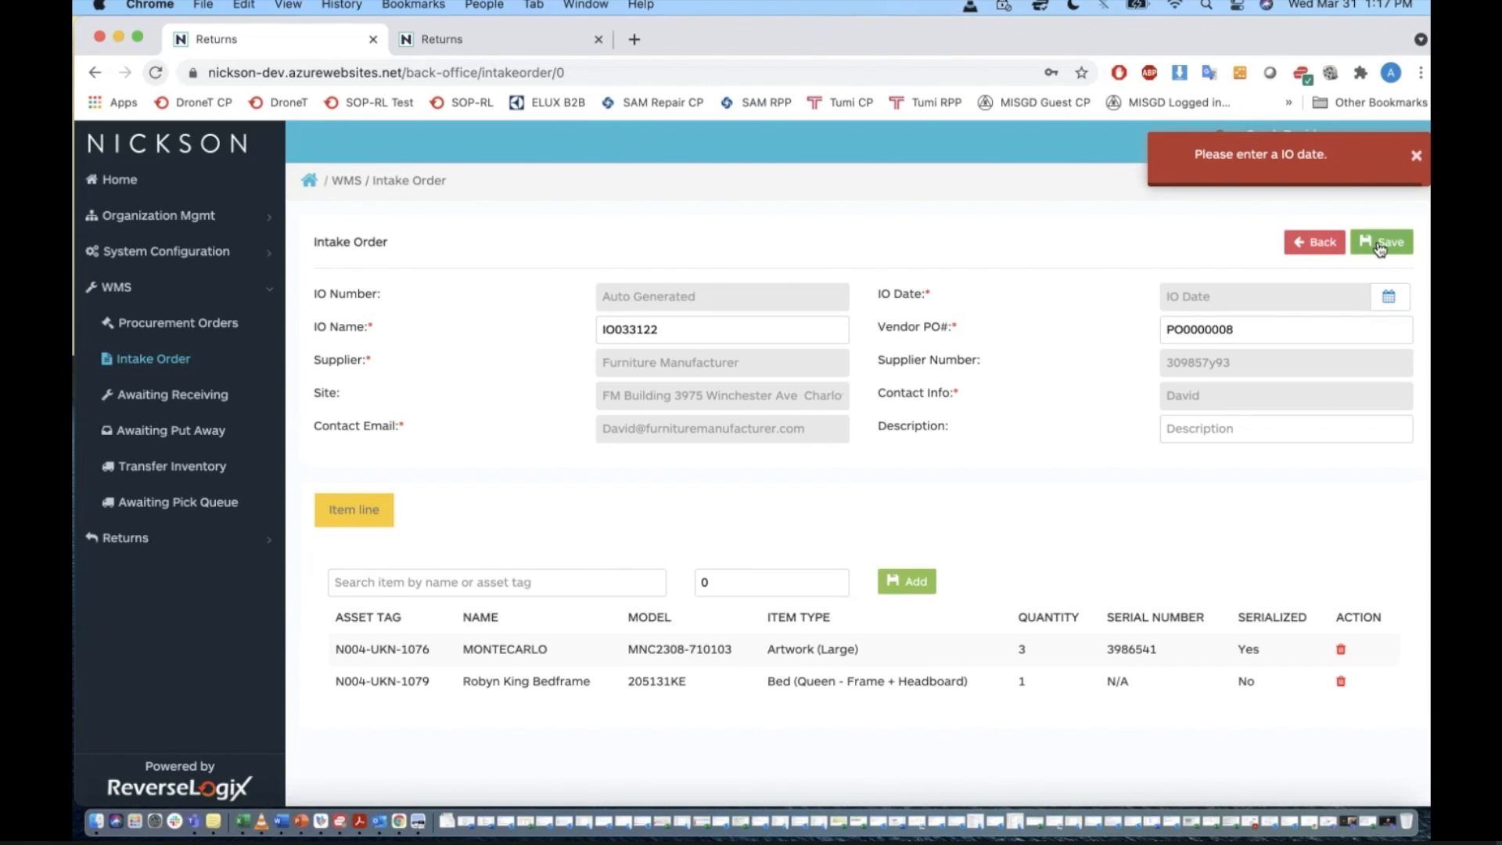
pyautogui.click(1403, 306)
pyautogui.click(1279, 537)
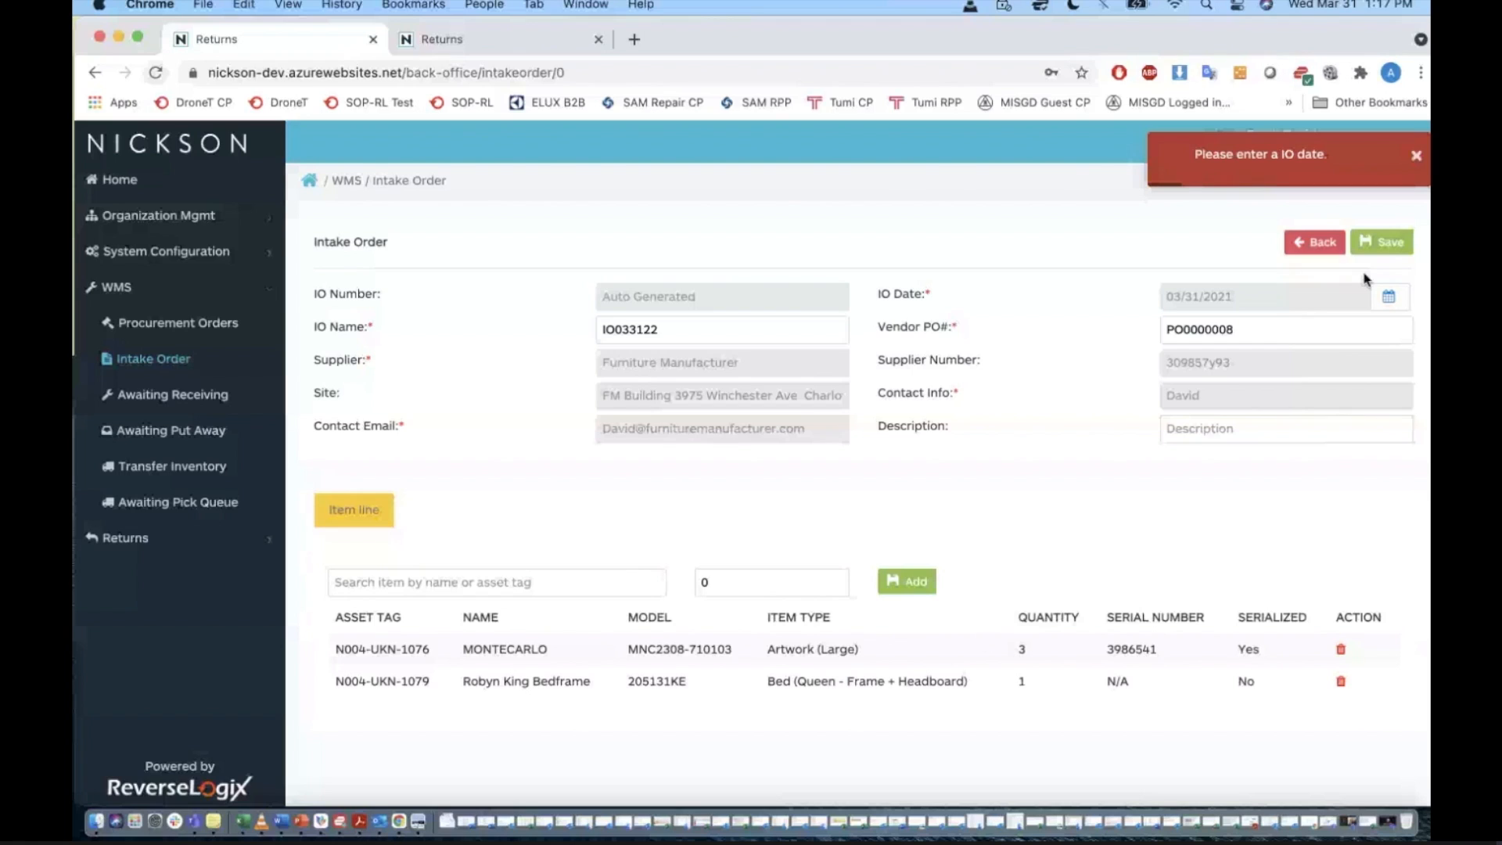
pyautogui.click(1384, 248)
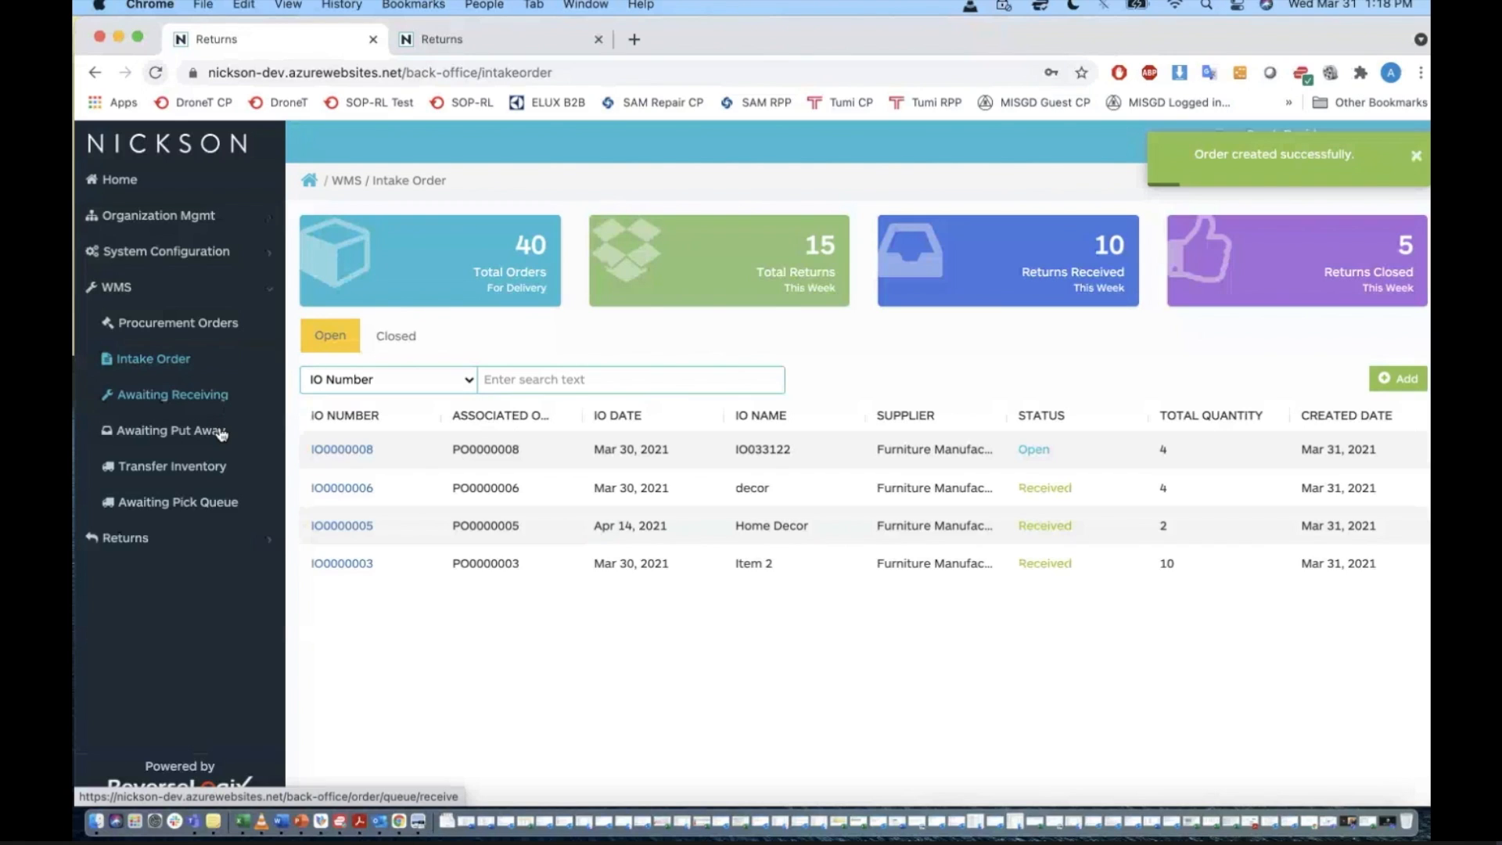
# Open the new intake order IO0000008 for receiving and receive one MONTECARLO unit with serial SR1234 and no master pallet.
pyautogui.click(342, 449)
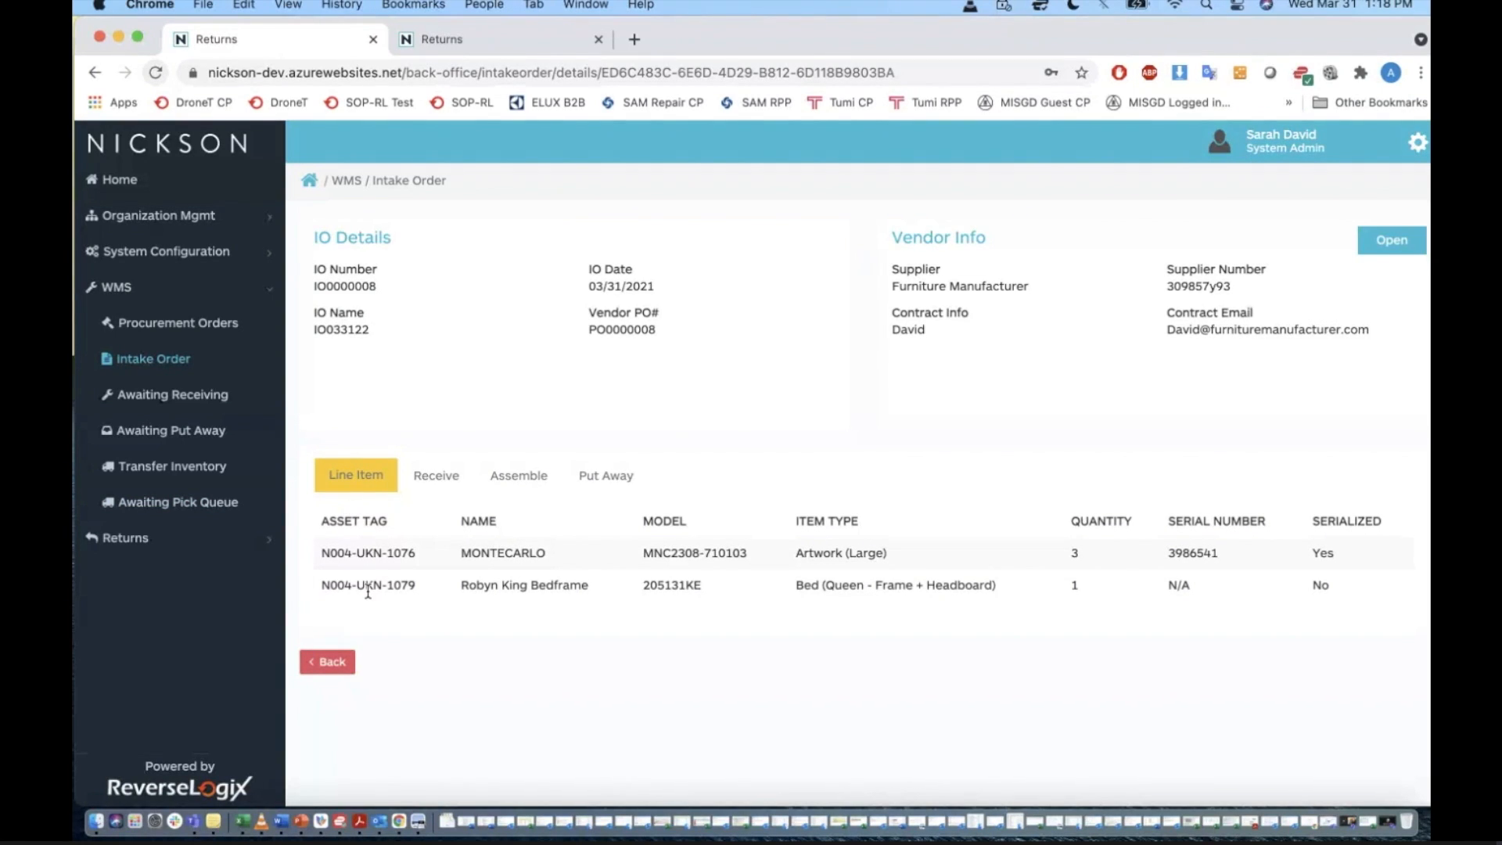
pyautogui.click(457, 480)
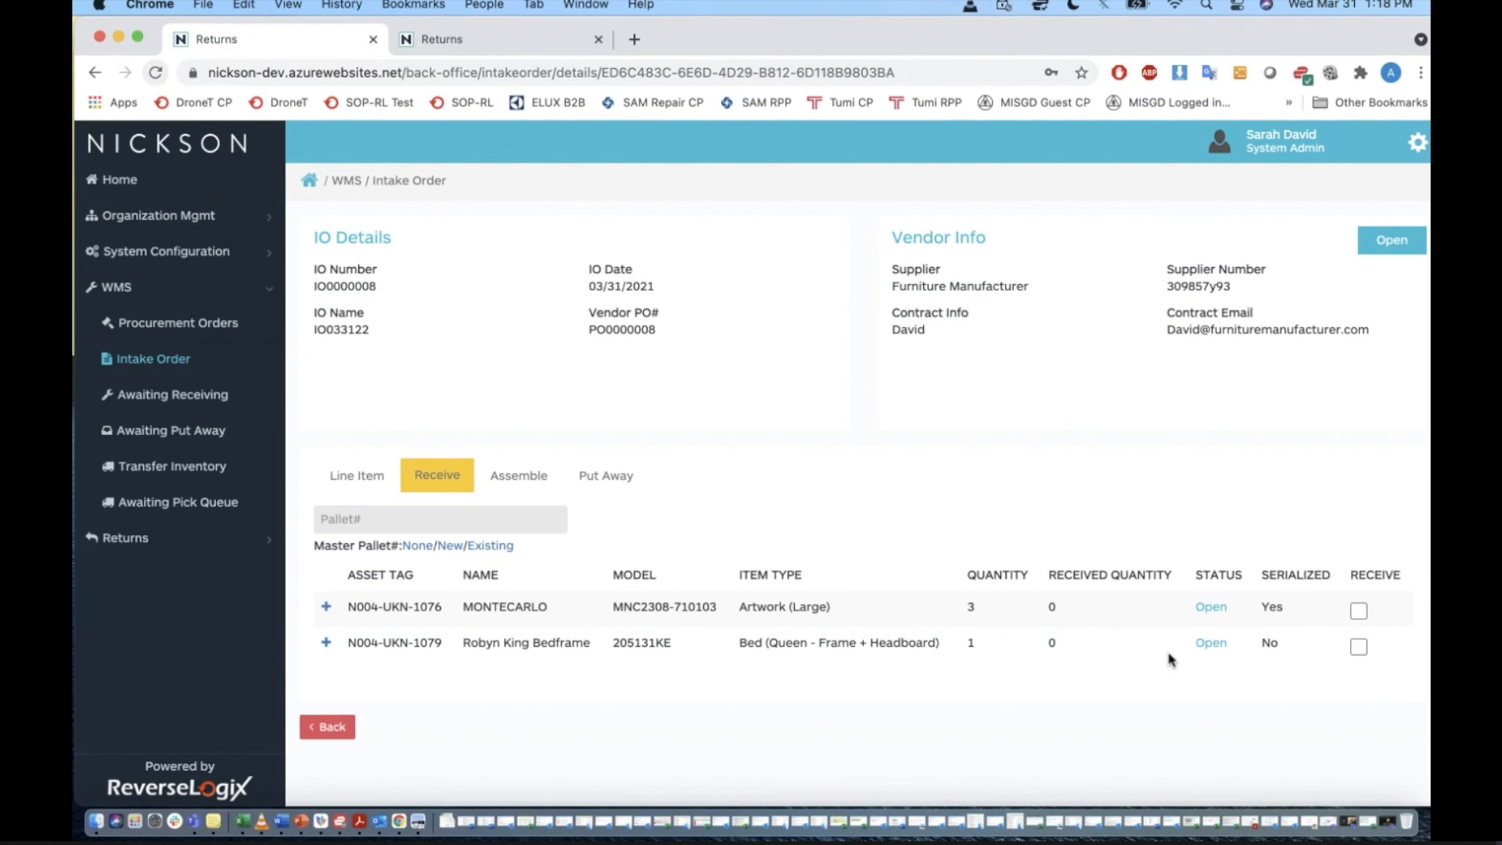
pyautogui.click(1358, 611)
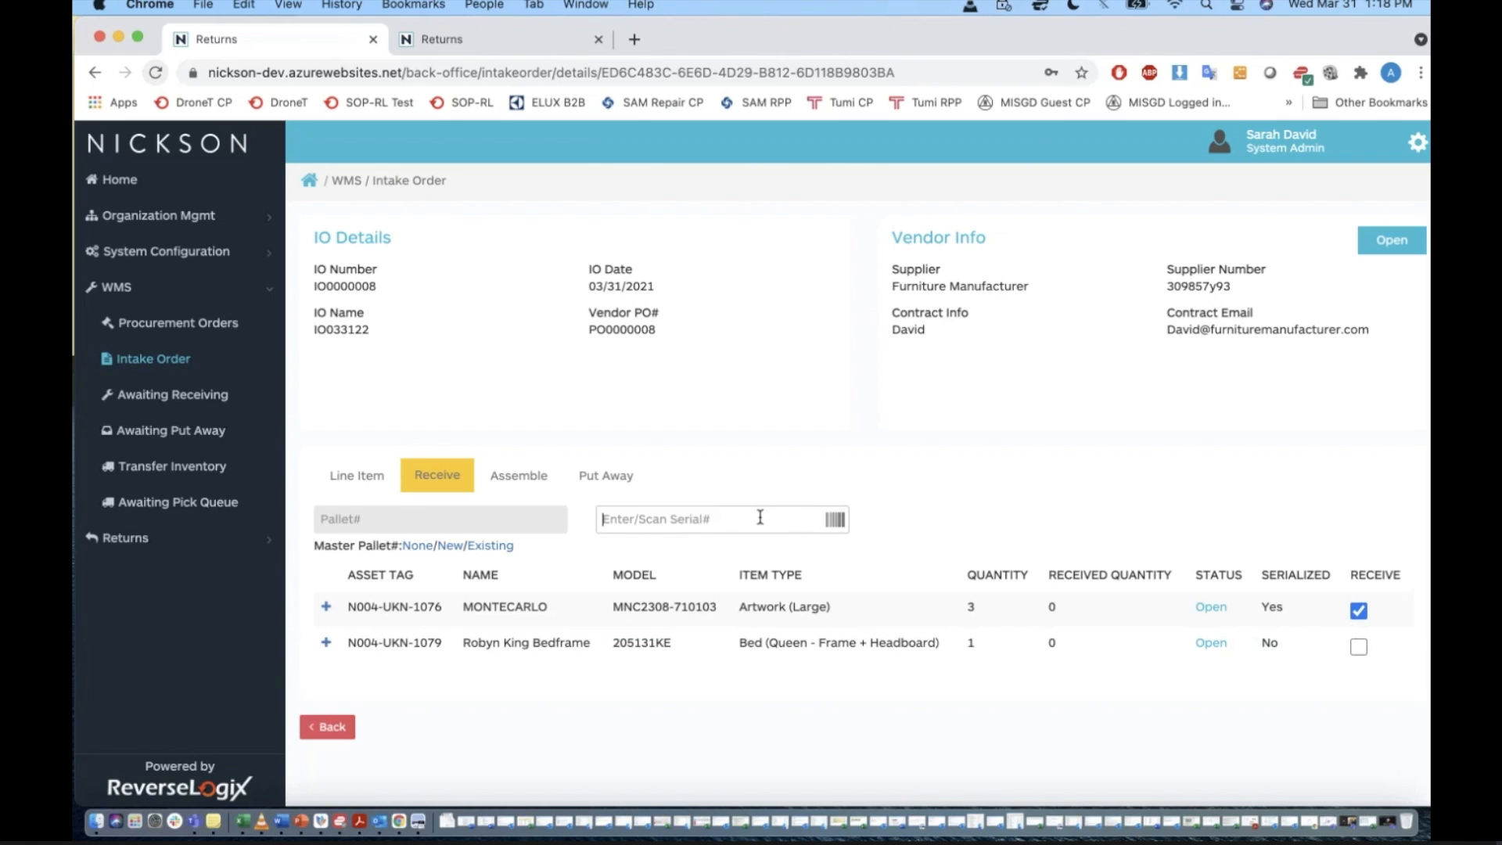
pyautogui.write('SR1234')
pyautogui.press('Return')
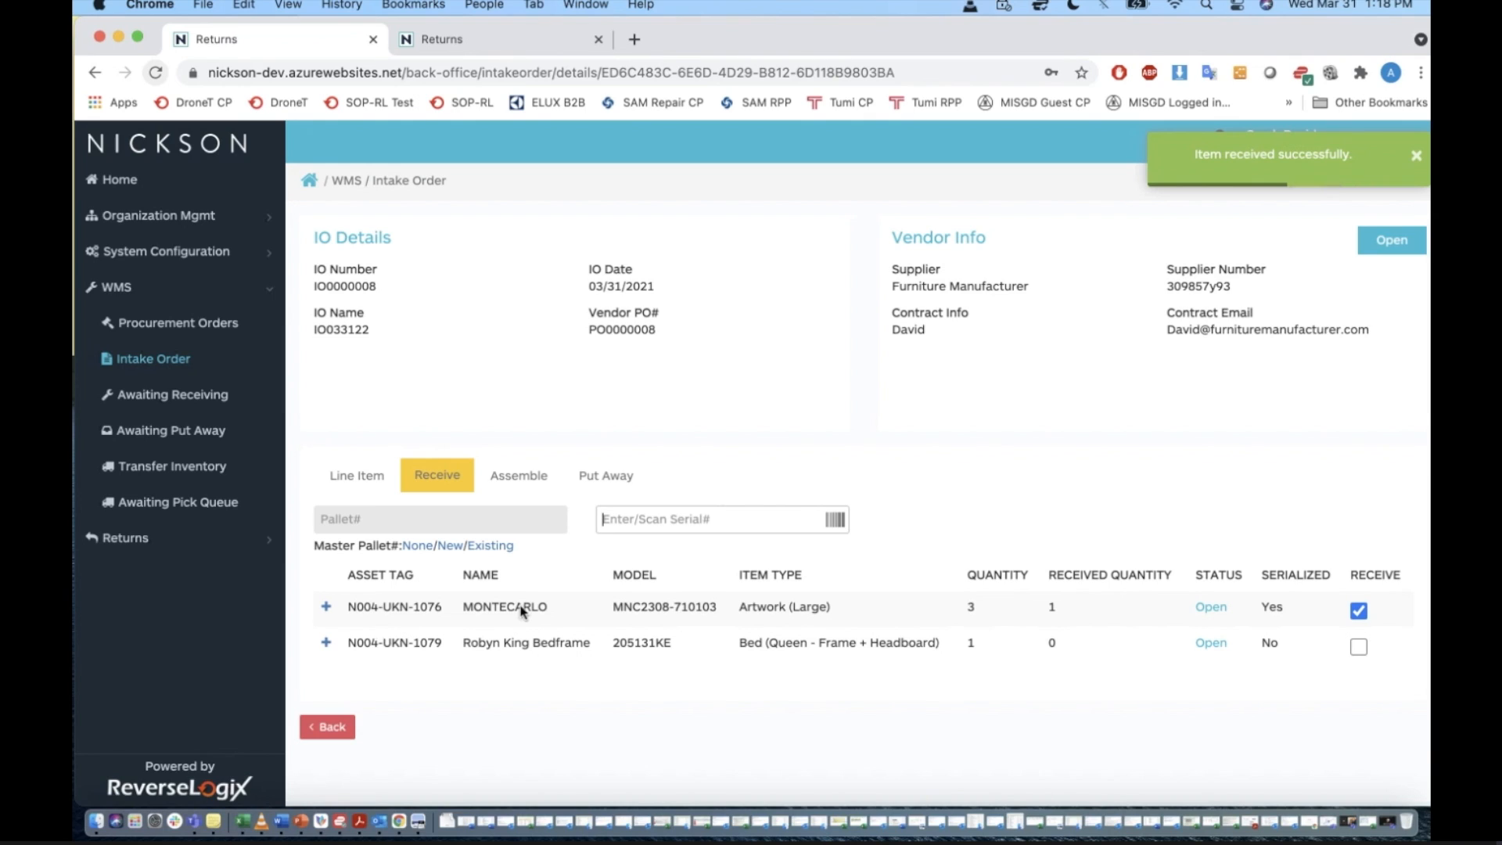
# Expand the MONTECARLO line's received units and receive a second one with serial SR1233 on a new master pallet.
pyautogui.click(327, 611)
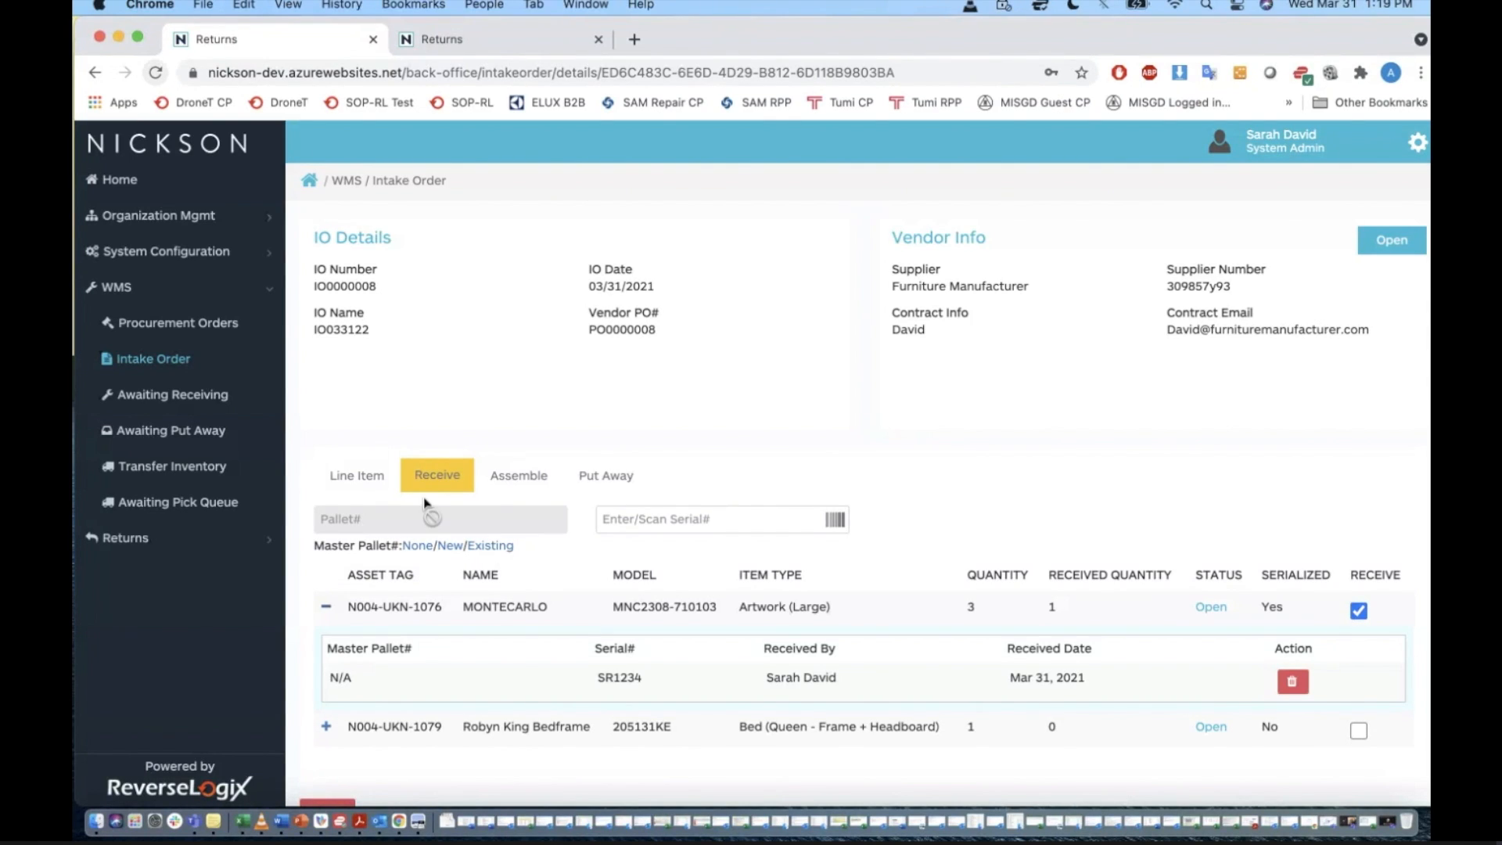
pyautogui.click(644, 514)
pyautogui.write('SR123')
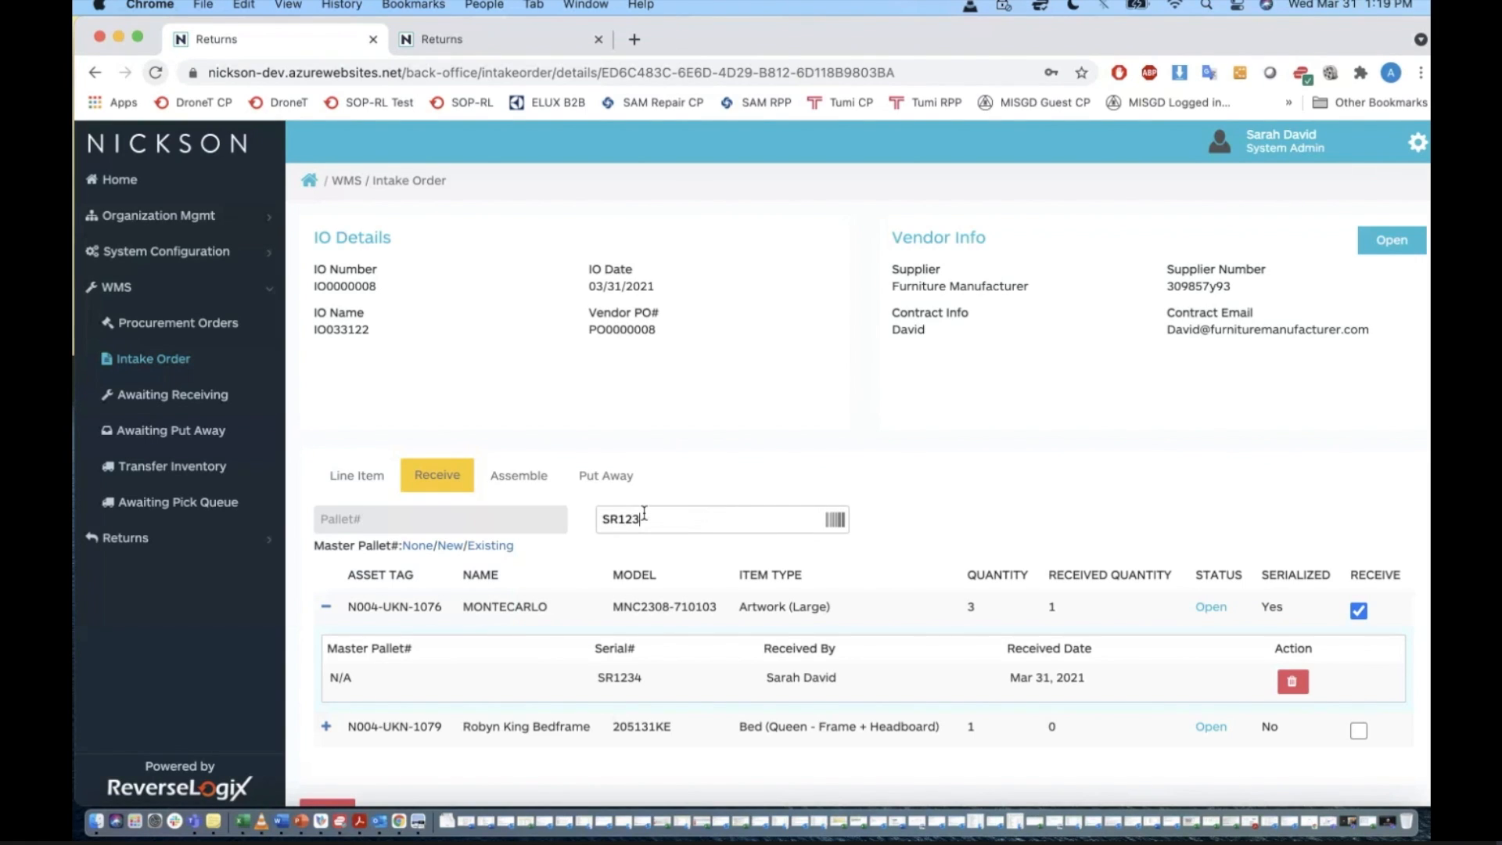
pyautogui.write('3')
pyautogui.click(450, 545)
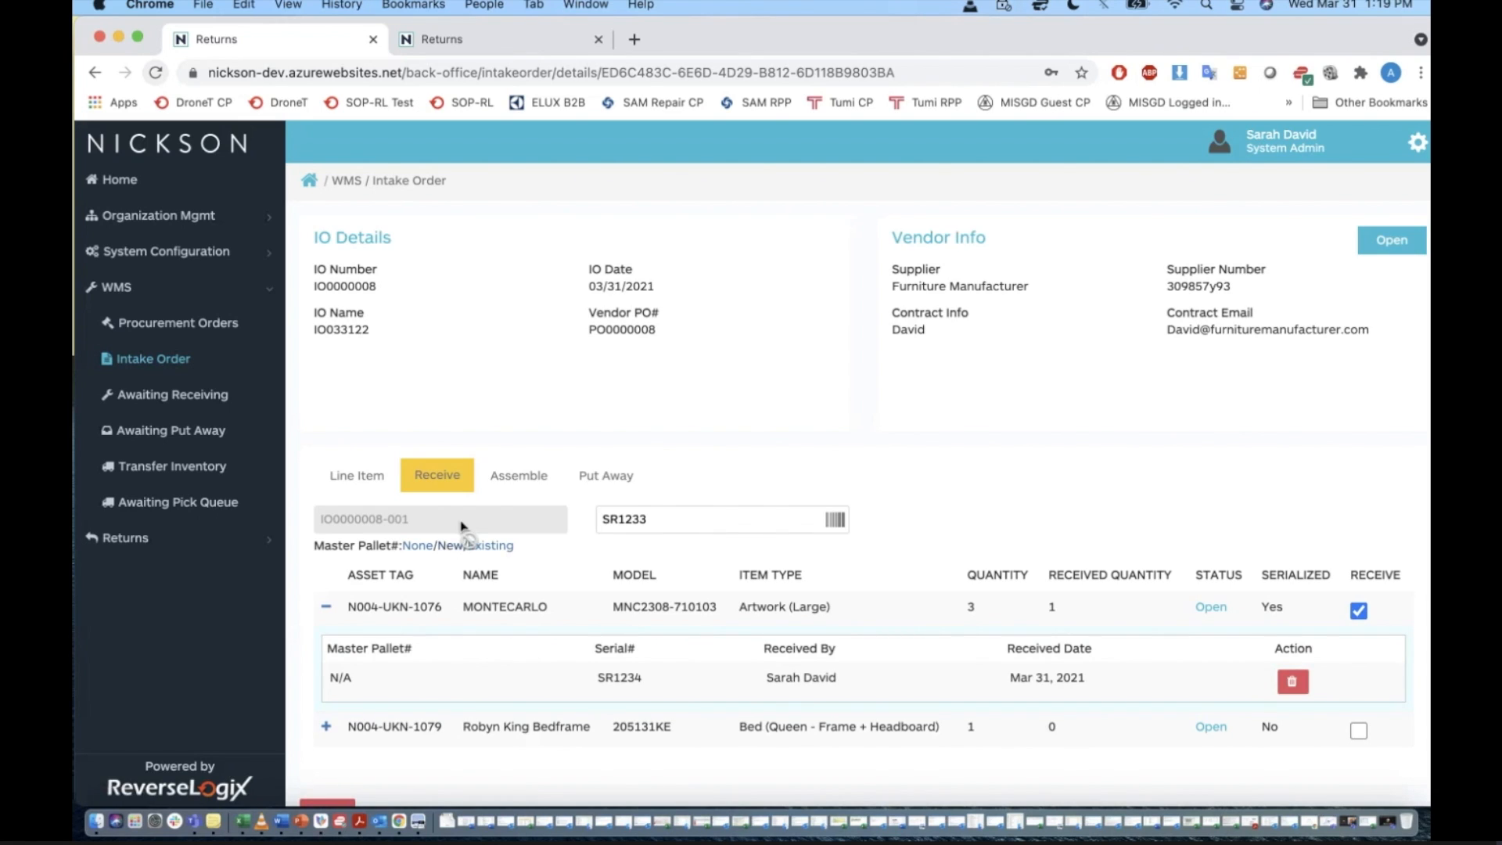
pyautogui.click(704, 521)
pyautogui.press('Return')
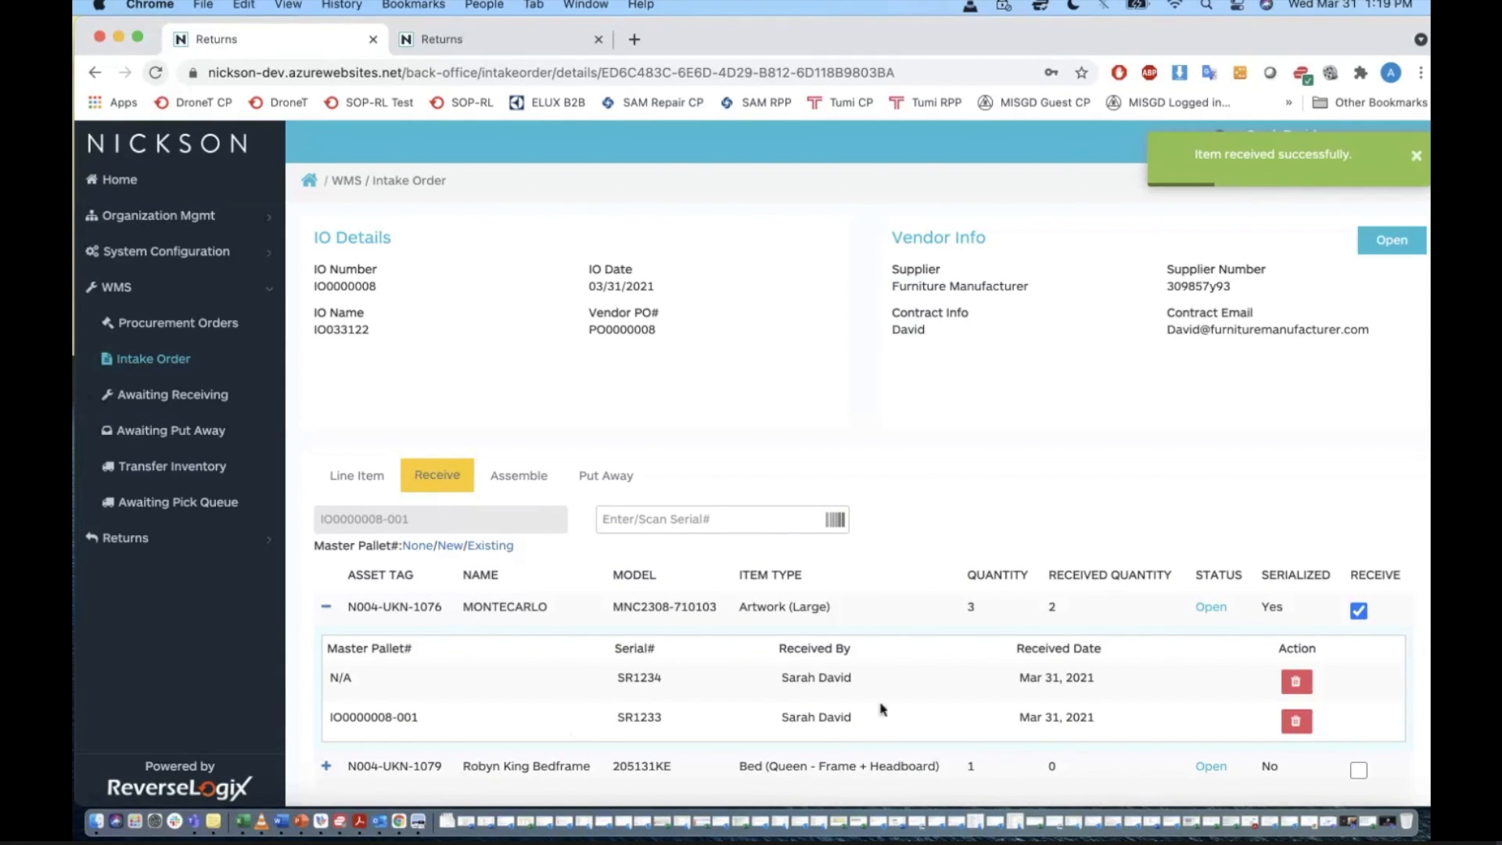
# Receive the third MONTECARLO unit with serial SR1232 on the same master pallet.
pyautogui.write('sR12')
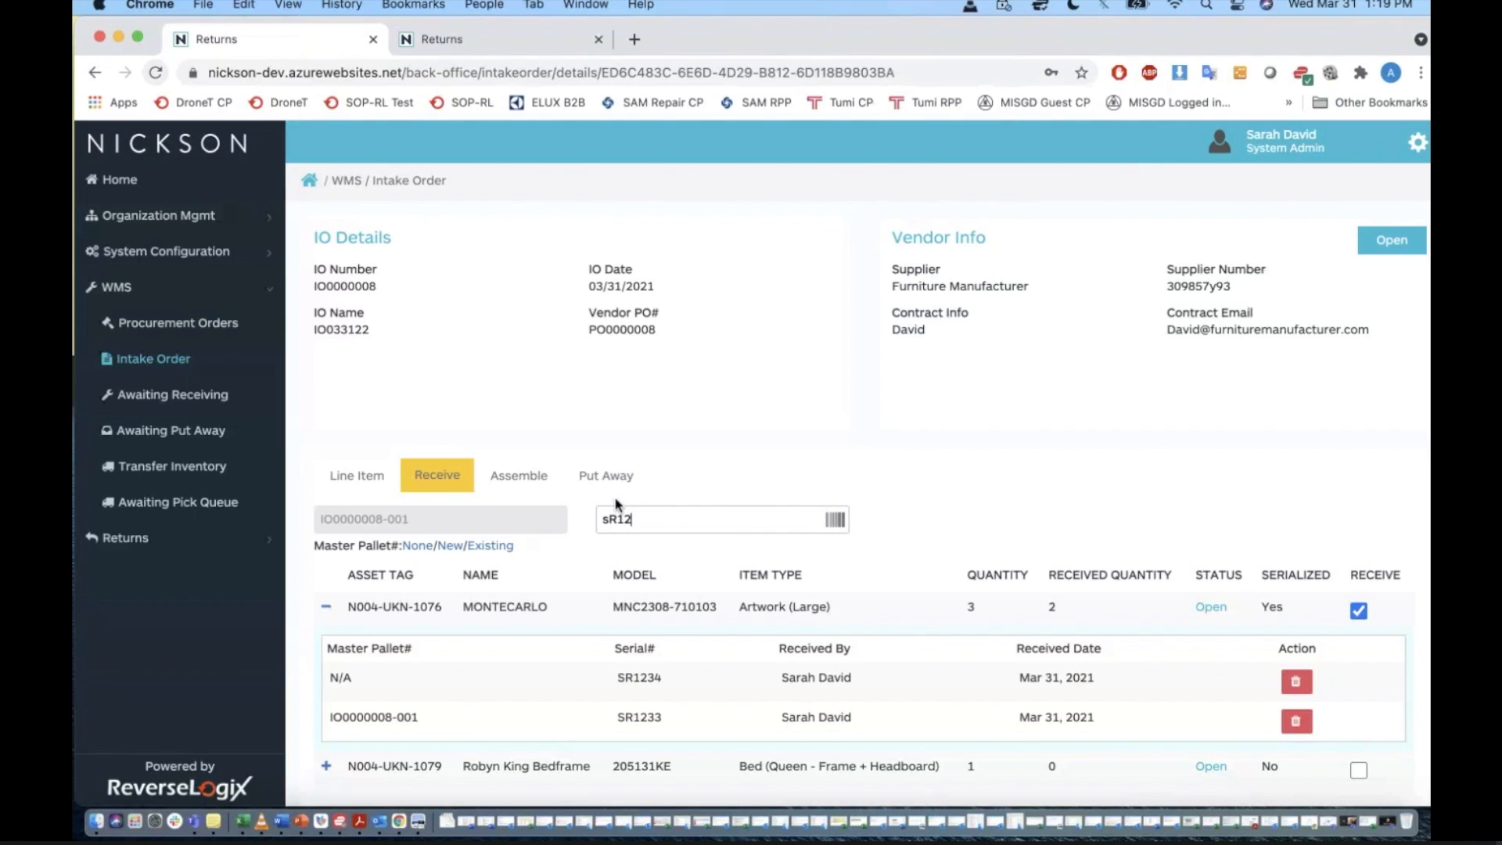
pyautogui.write('32')
pyautogui.press('Up')
pyautogui.press('Right')
pyautogui.press('BackSpace')
pyautogui.write('S')
pyautogui.press('Return')
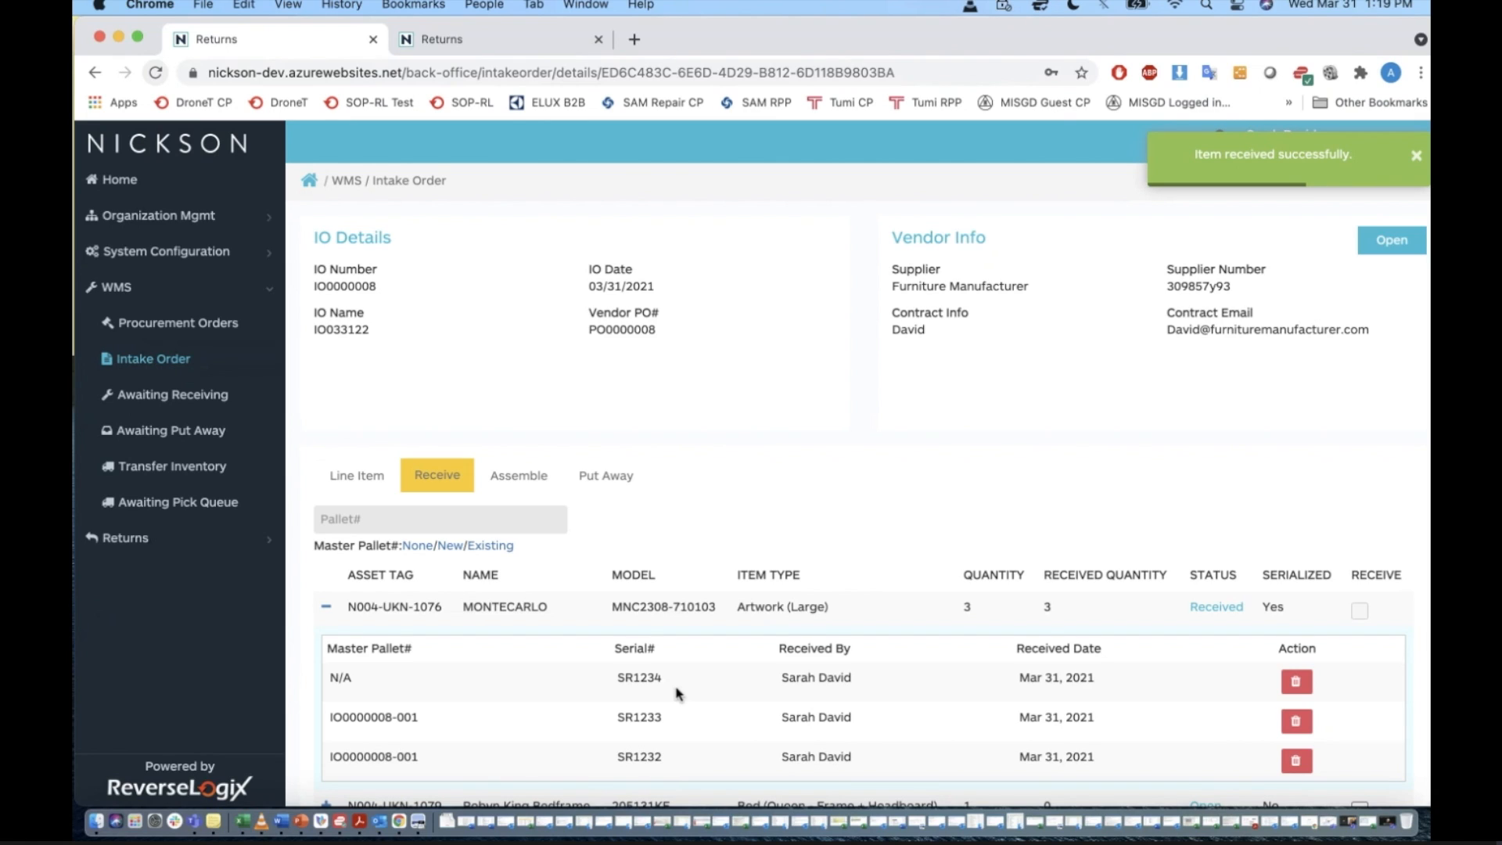
# Collapse the MONTECARLO line and receive the non-serialized Robyn King Bedframe with quantity 1.
pyautogui.click(326, 607)
pyautogui.click(1360, 647)
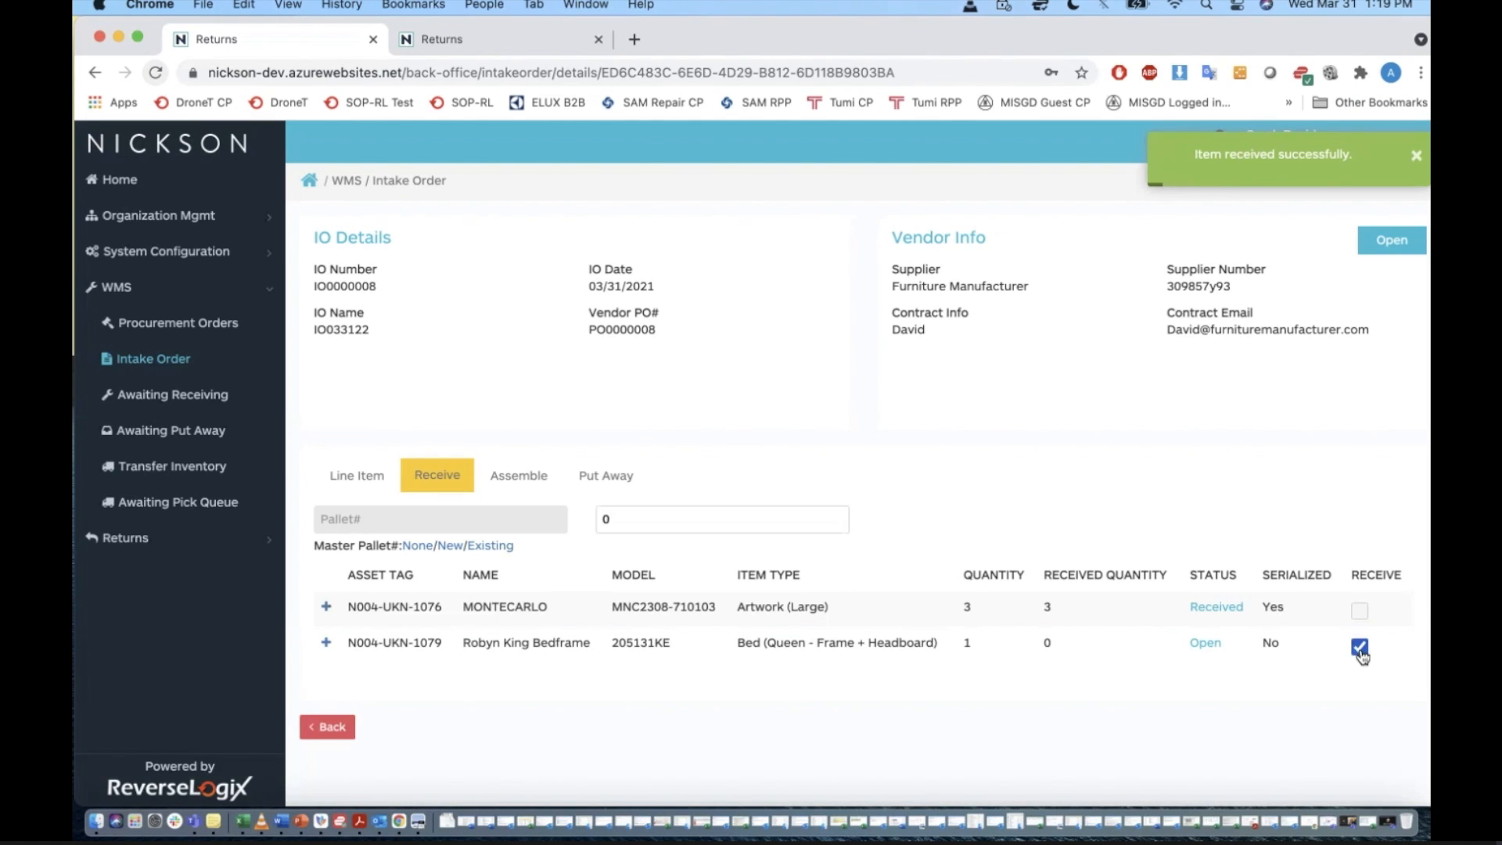
pyautogui.click(654, 513)
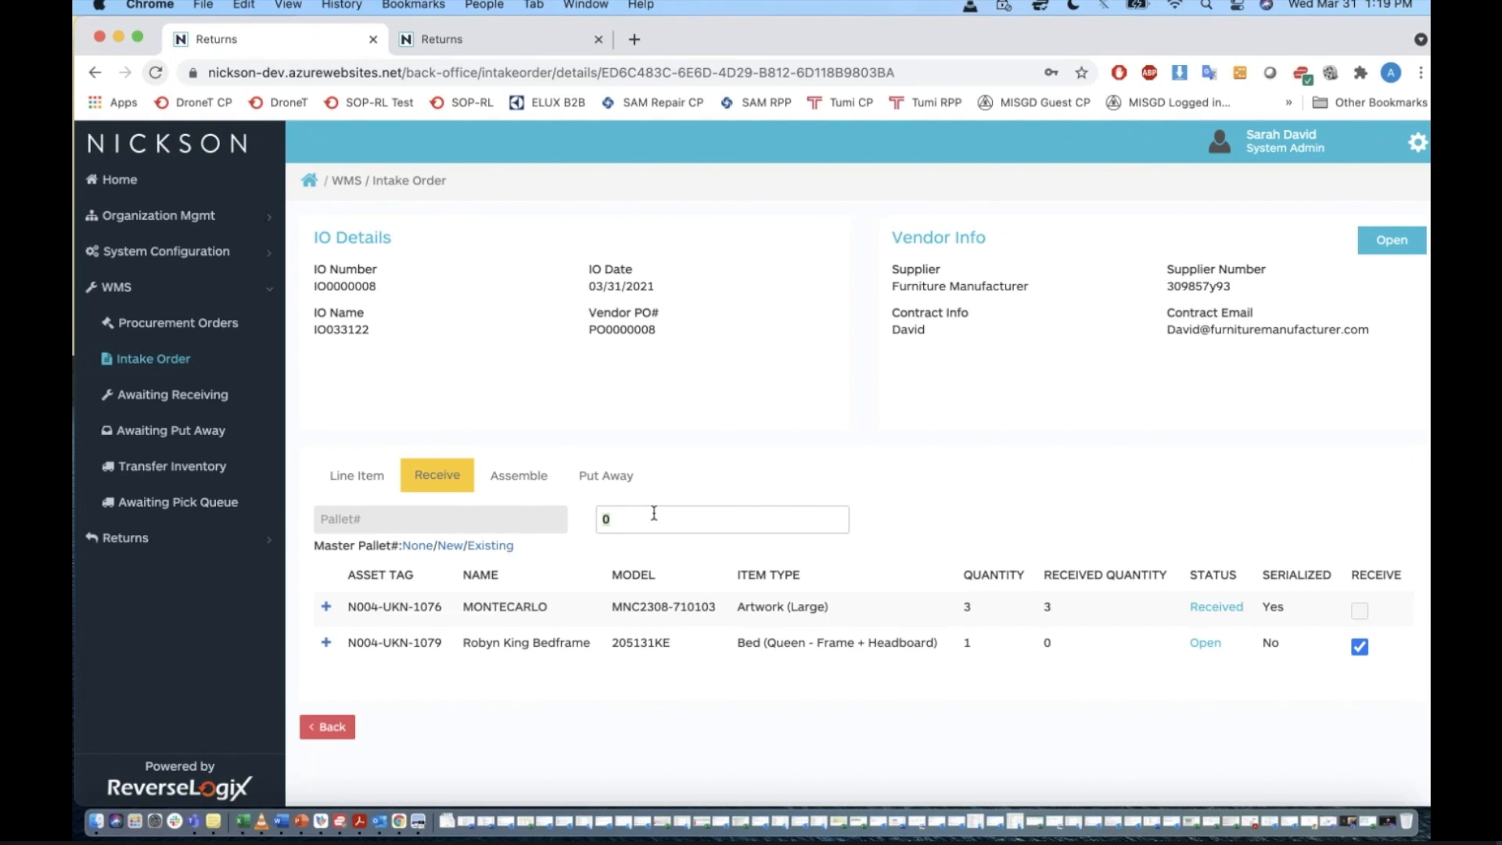
pyautogui.write('1')
pyautogui.press('Return')
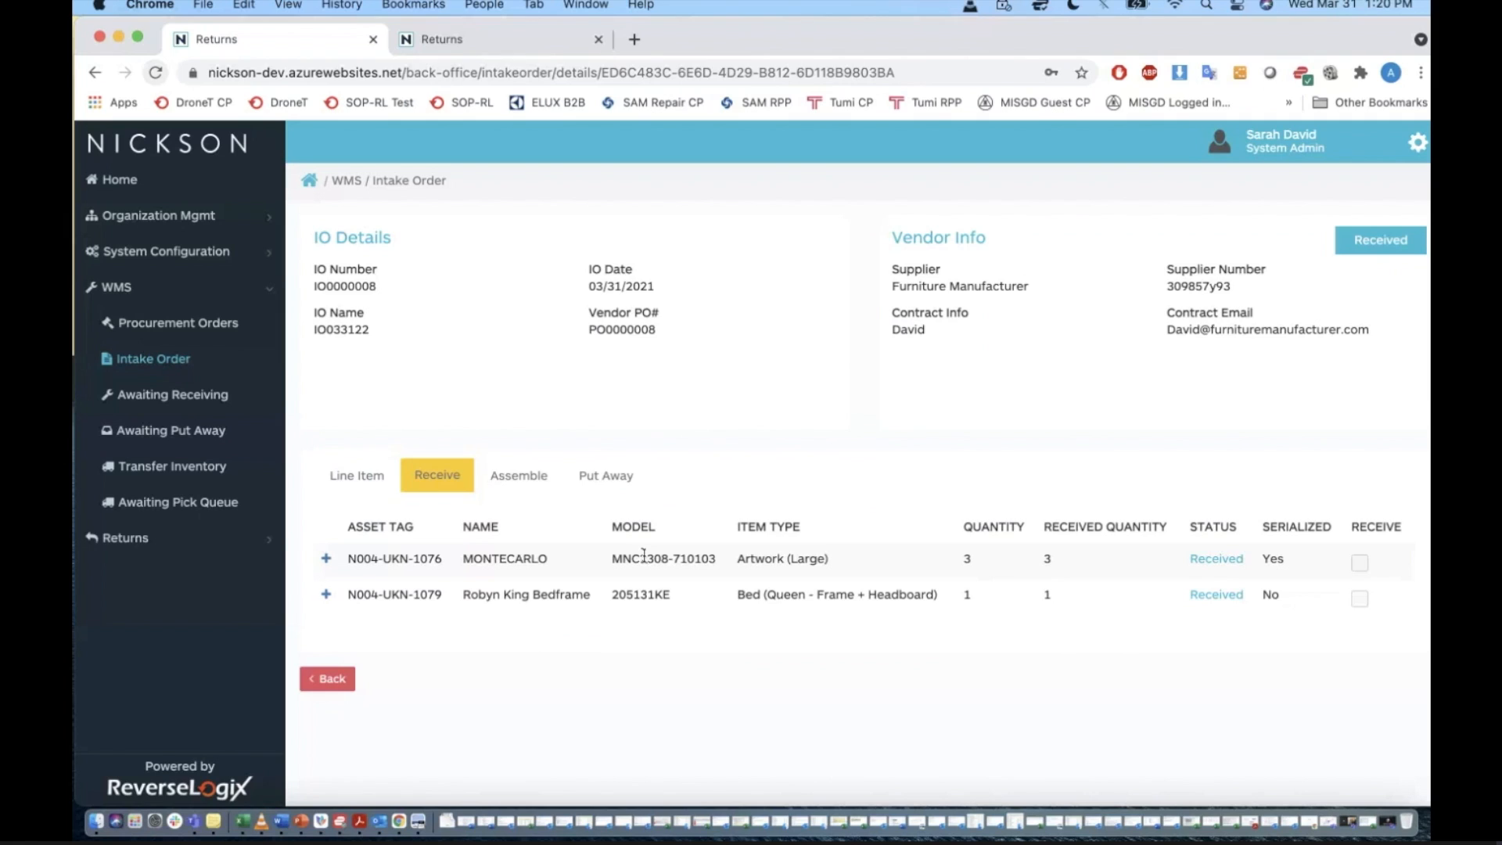
# Upload a photo for the MONTECARLO item in the order's assembly stage and view it enlarged.
pyautogui.click(521, 479)
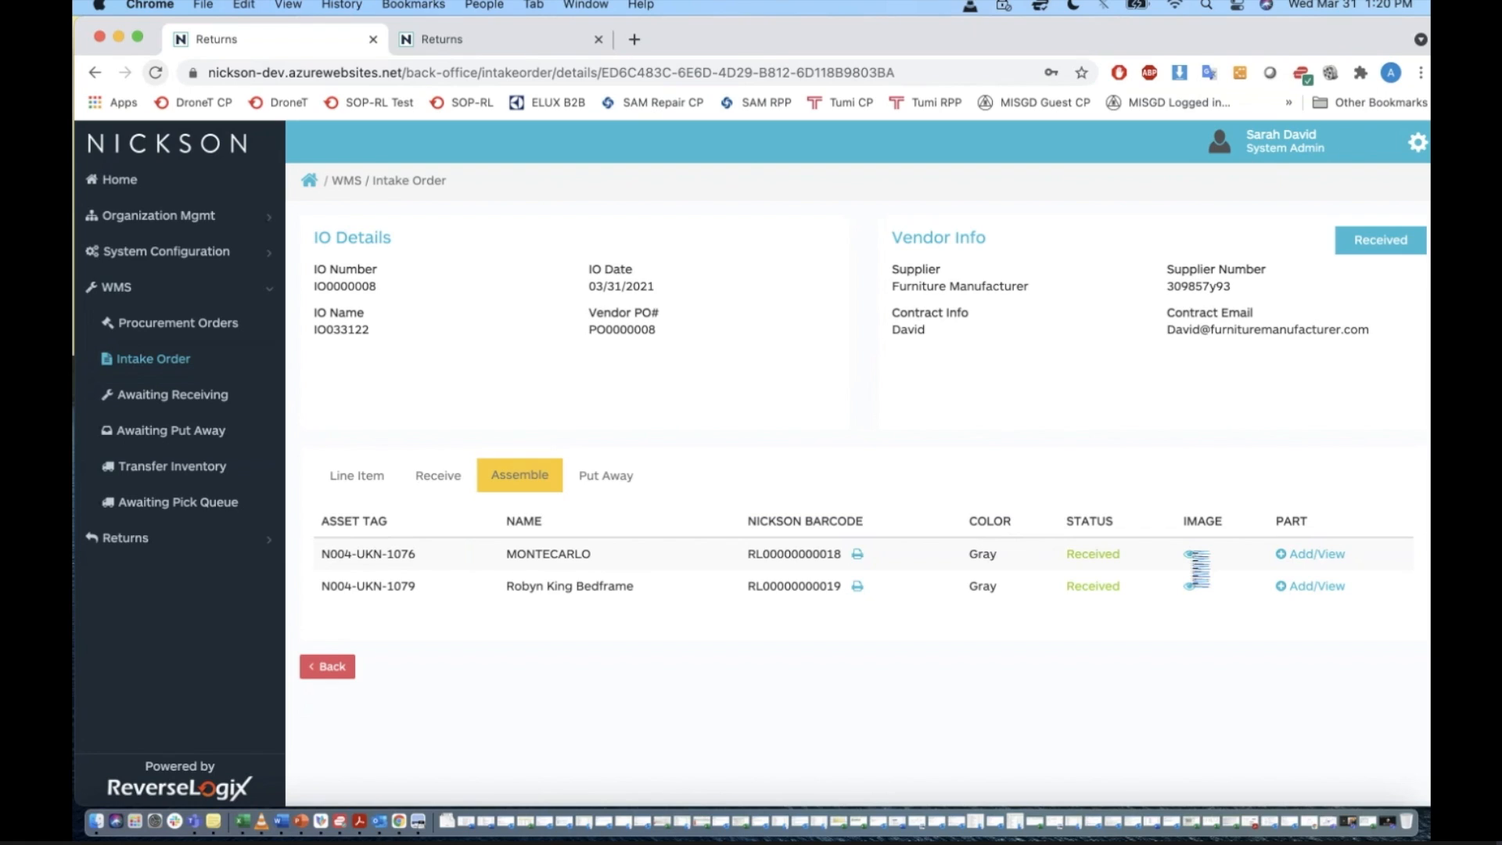
pyautogui.click(1195, 554)
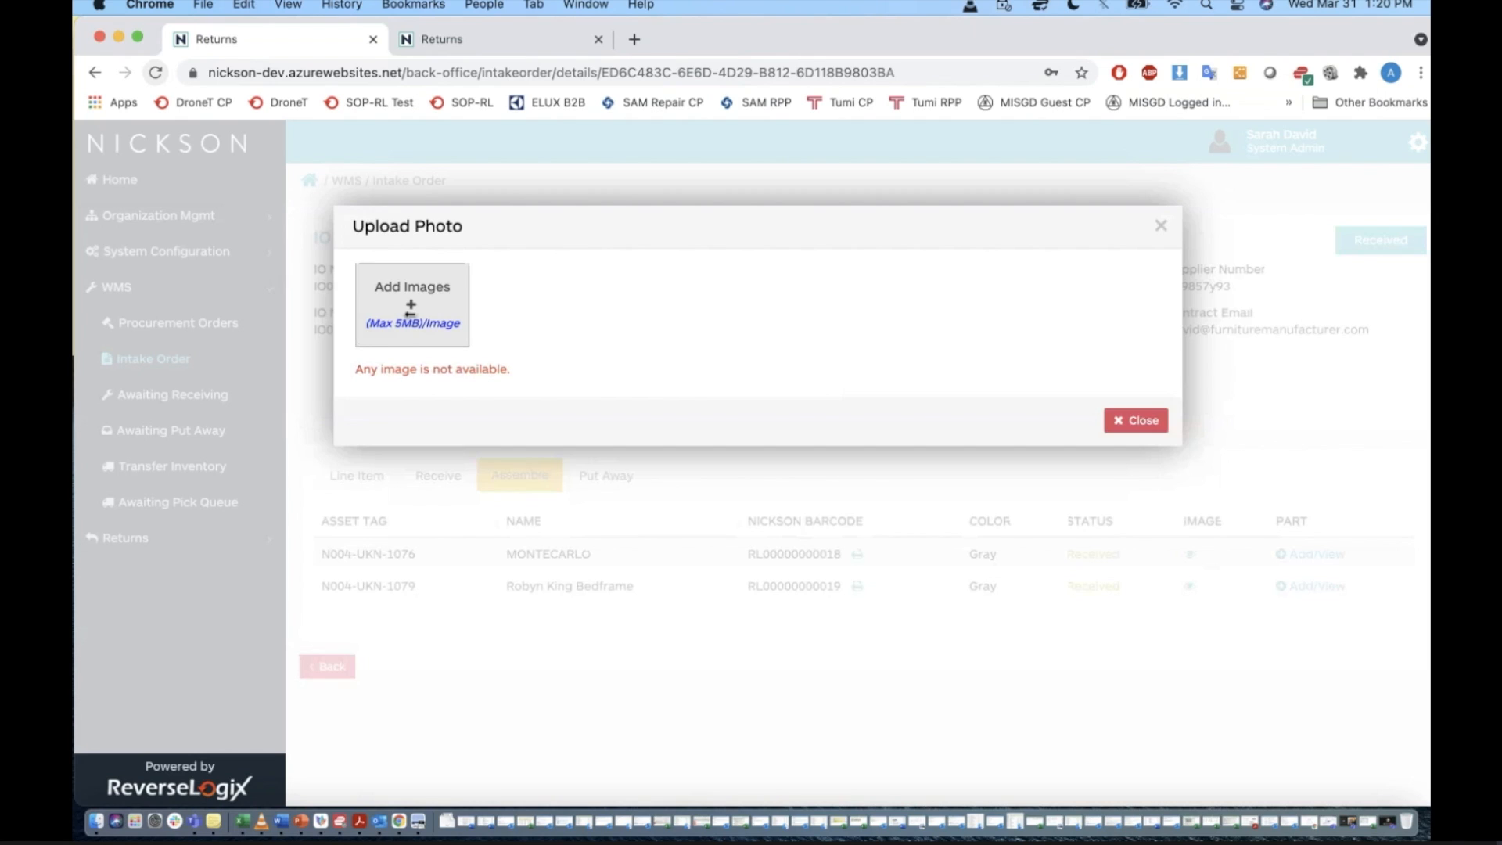
pyautogui.click(410, 312)
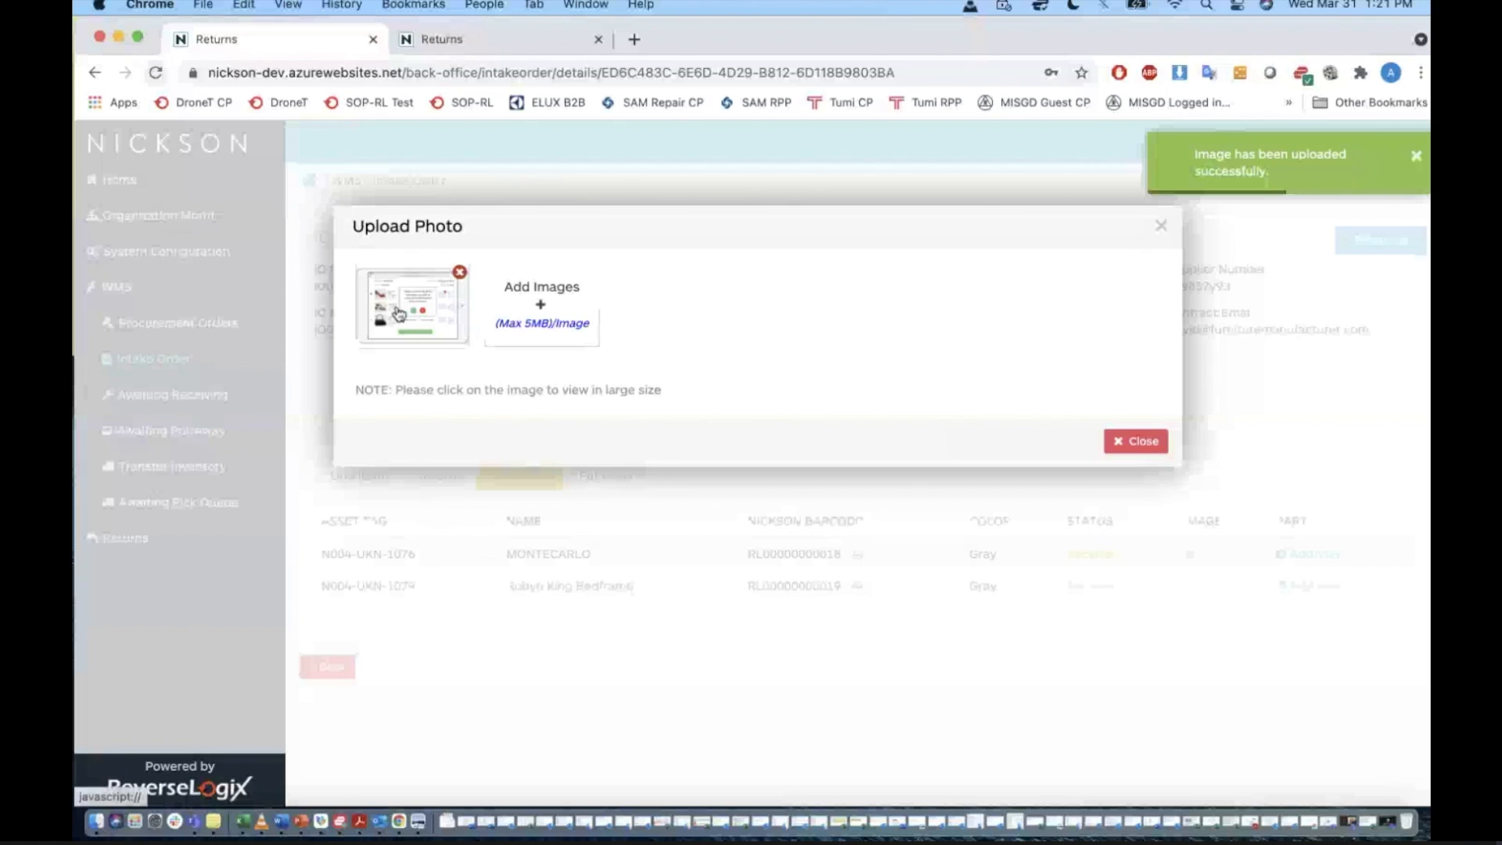
pyautogui.click(398, 313)
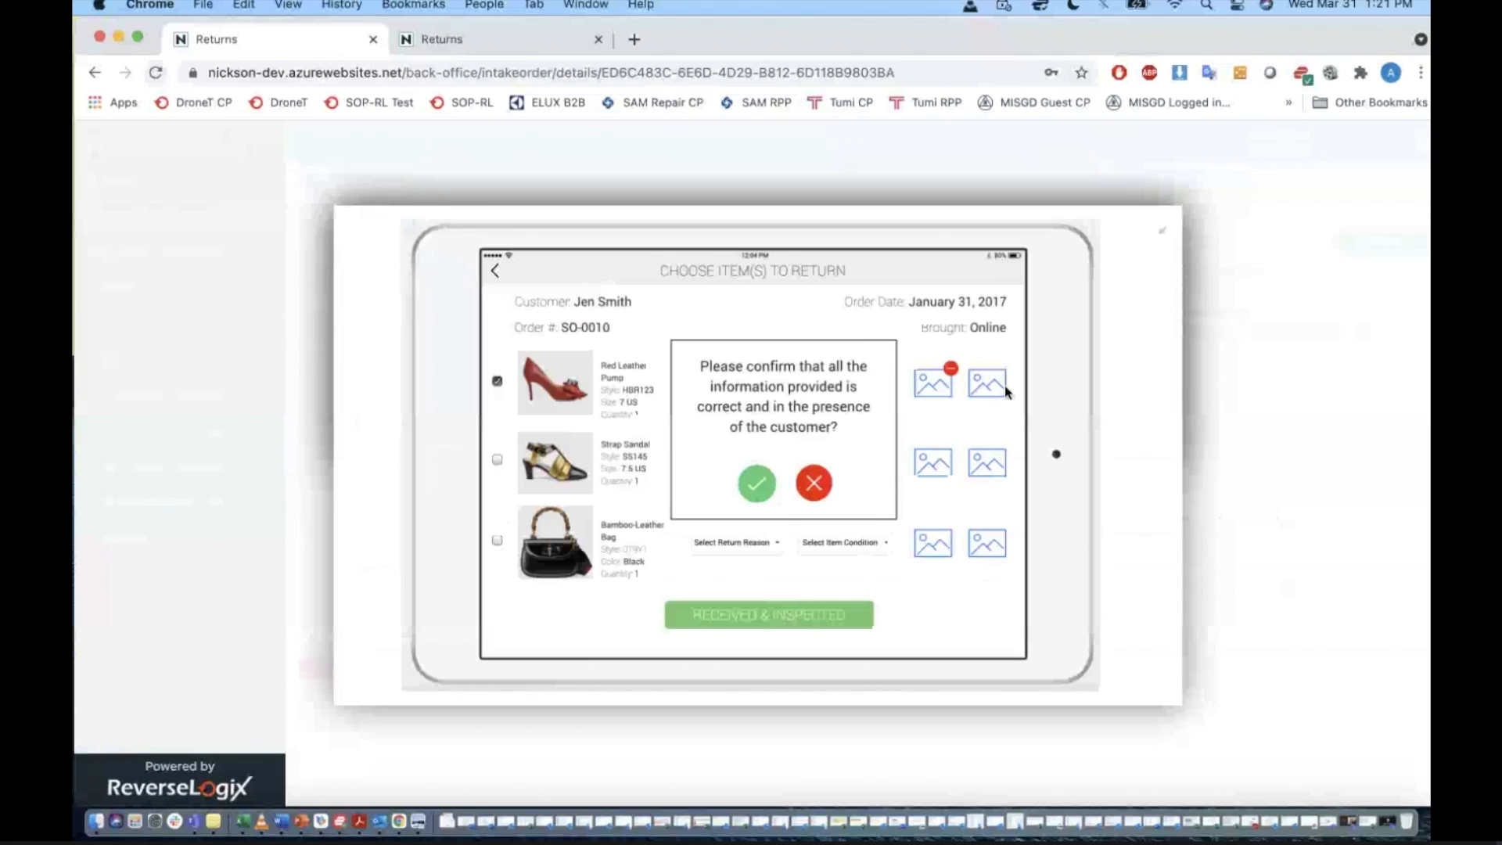
pyautogui.click(1161, 235)
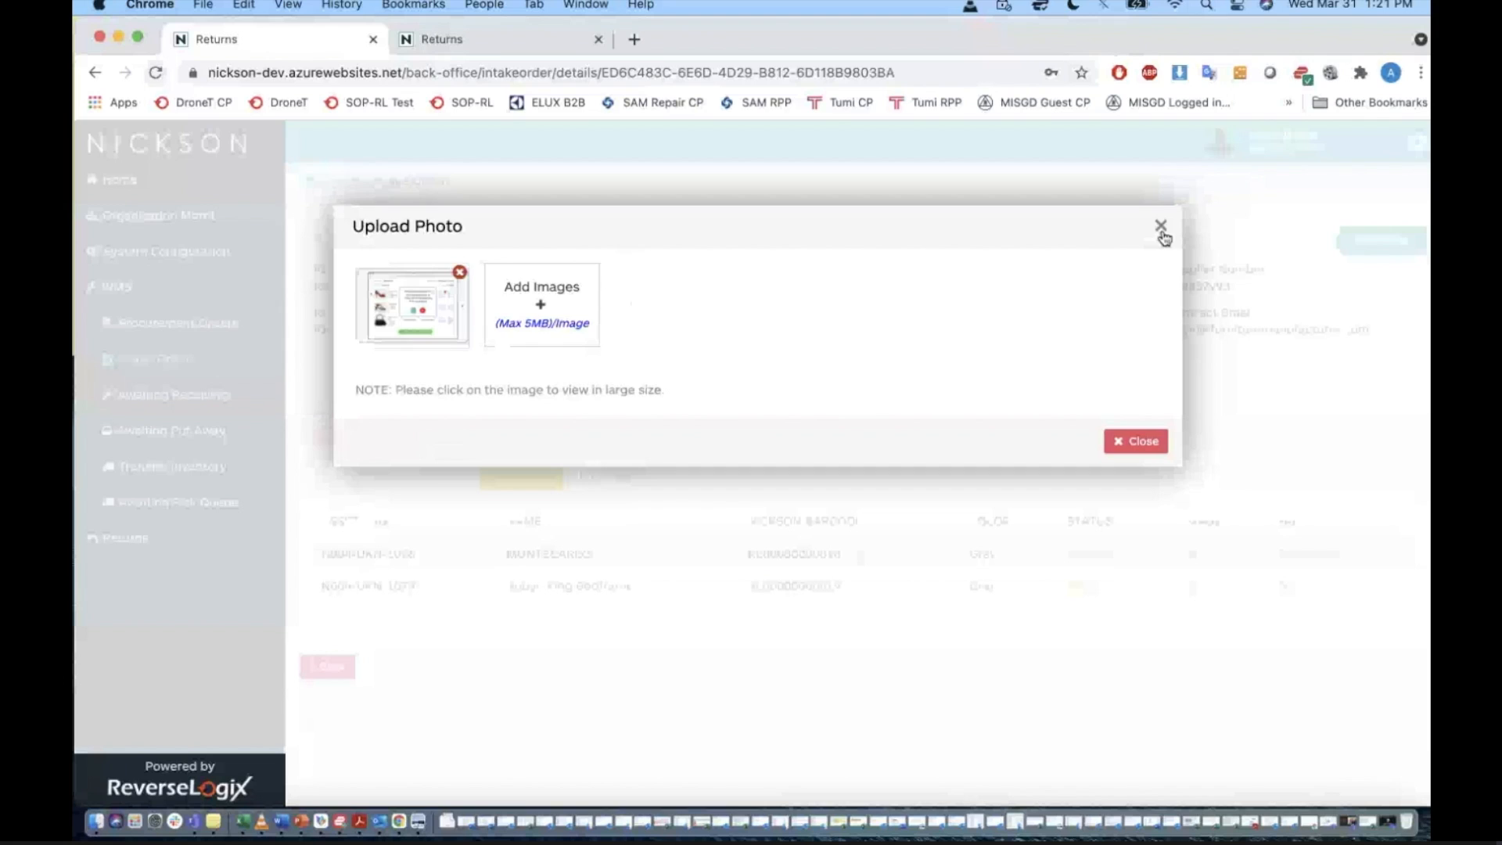
# Delete the photo uploaded for the MONTECARLO item and leave the photo upload dialog.
pyautogui.click(460, 272)
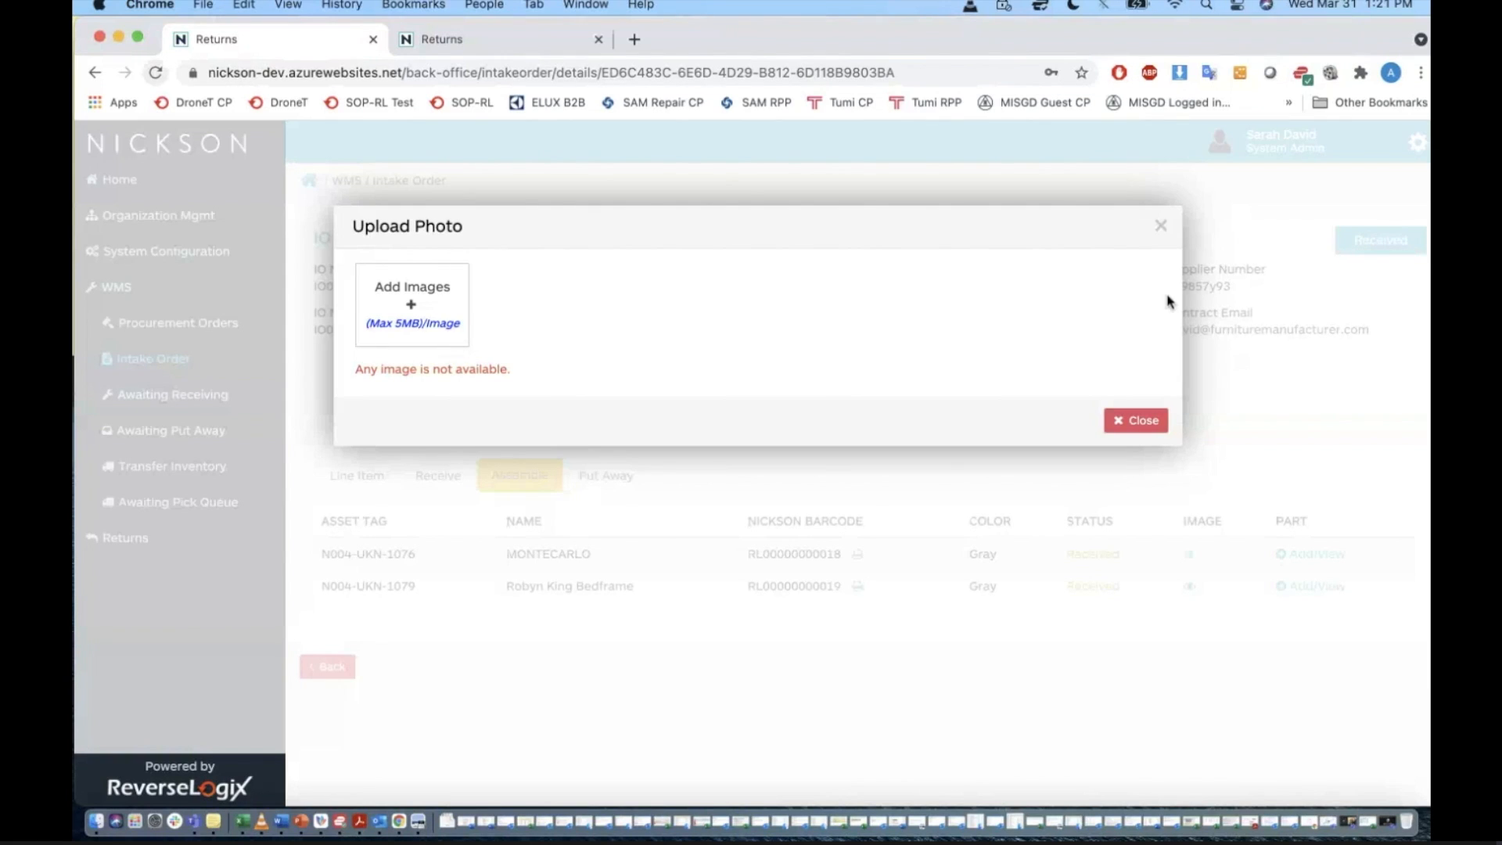
pyautogui.click(1161, 226)
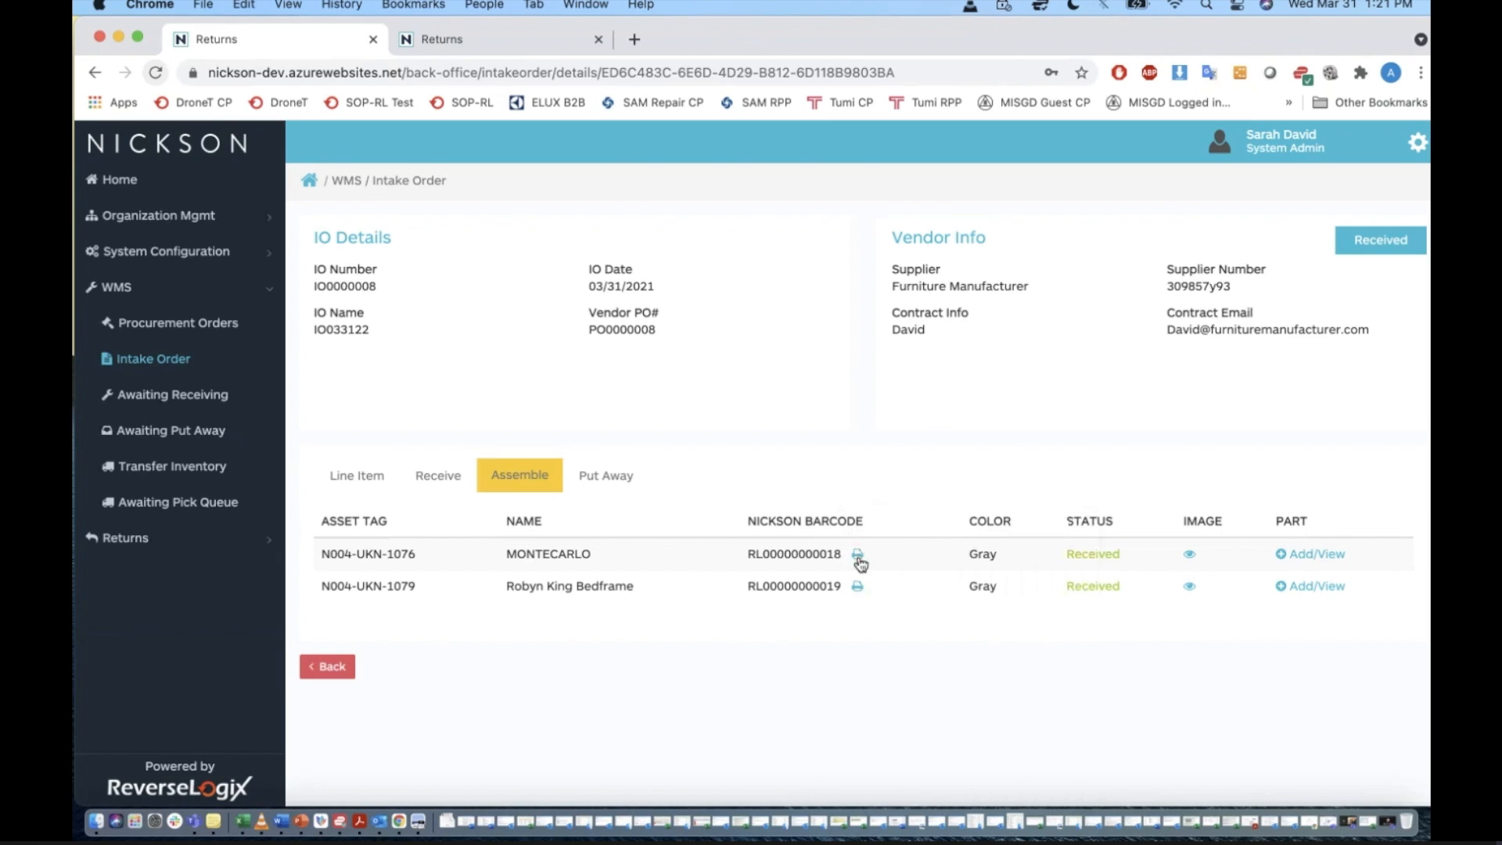
# Examine the MONTECARLO item's barcode printing option and the fields of its part entry form.
pyautogui.click(859, 555)
pyautogui.click(1302, 557)
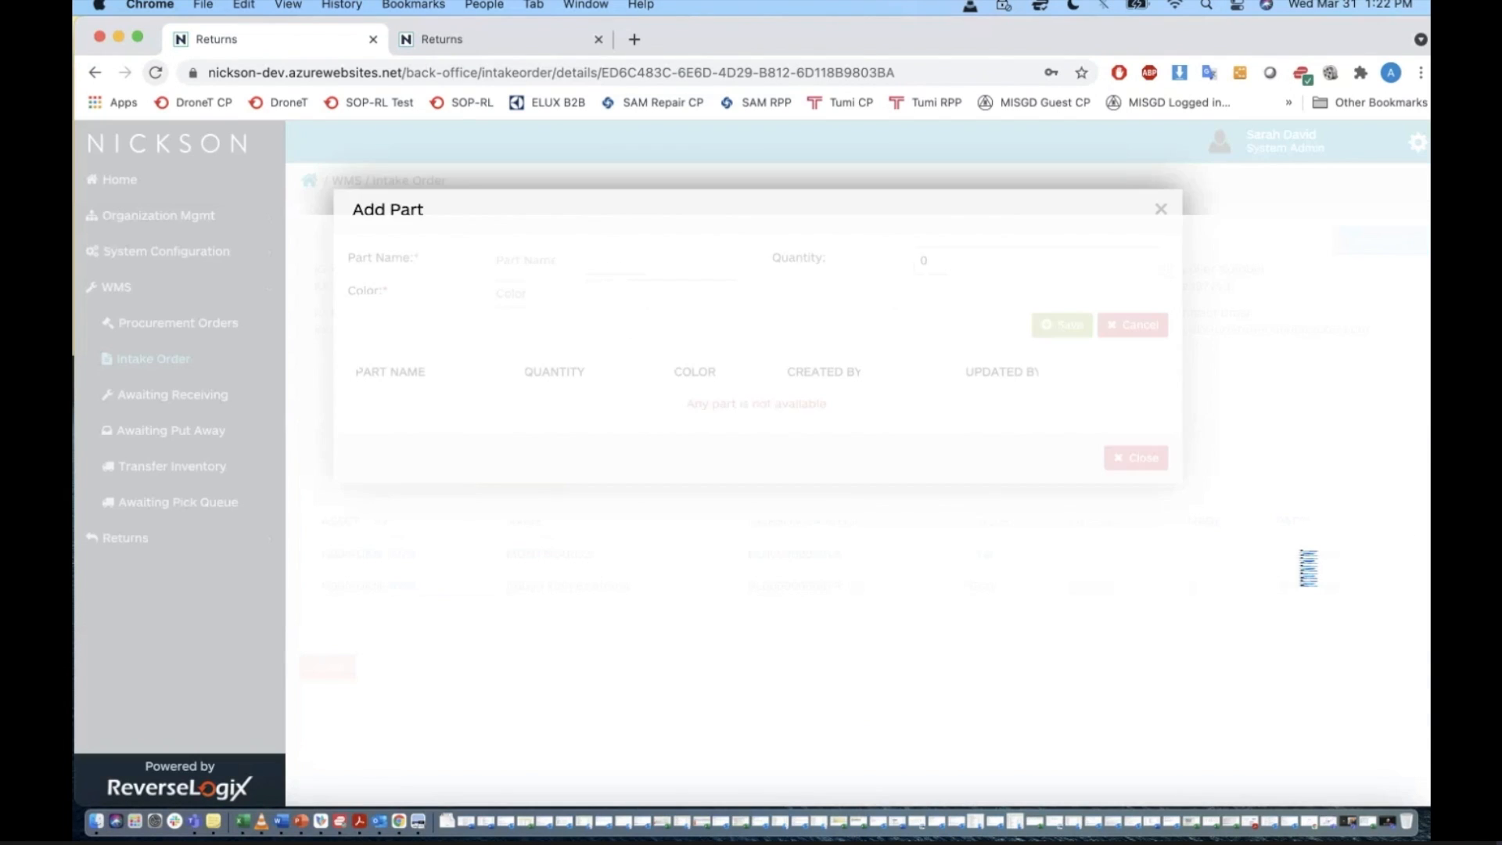
pyautogui.click(584, 276)
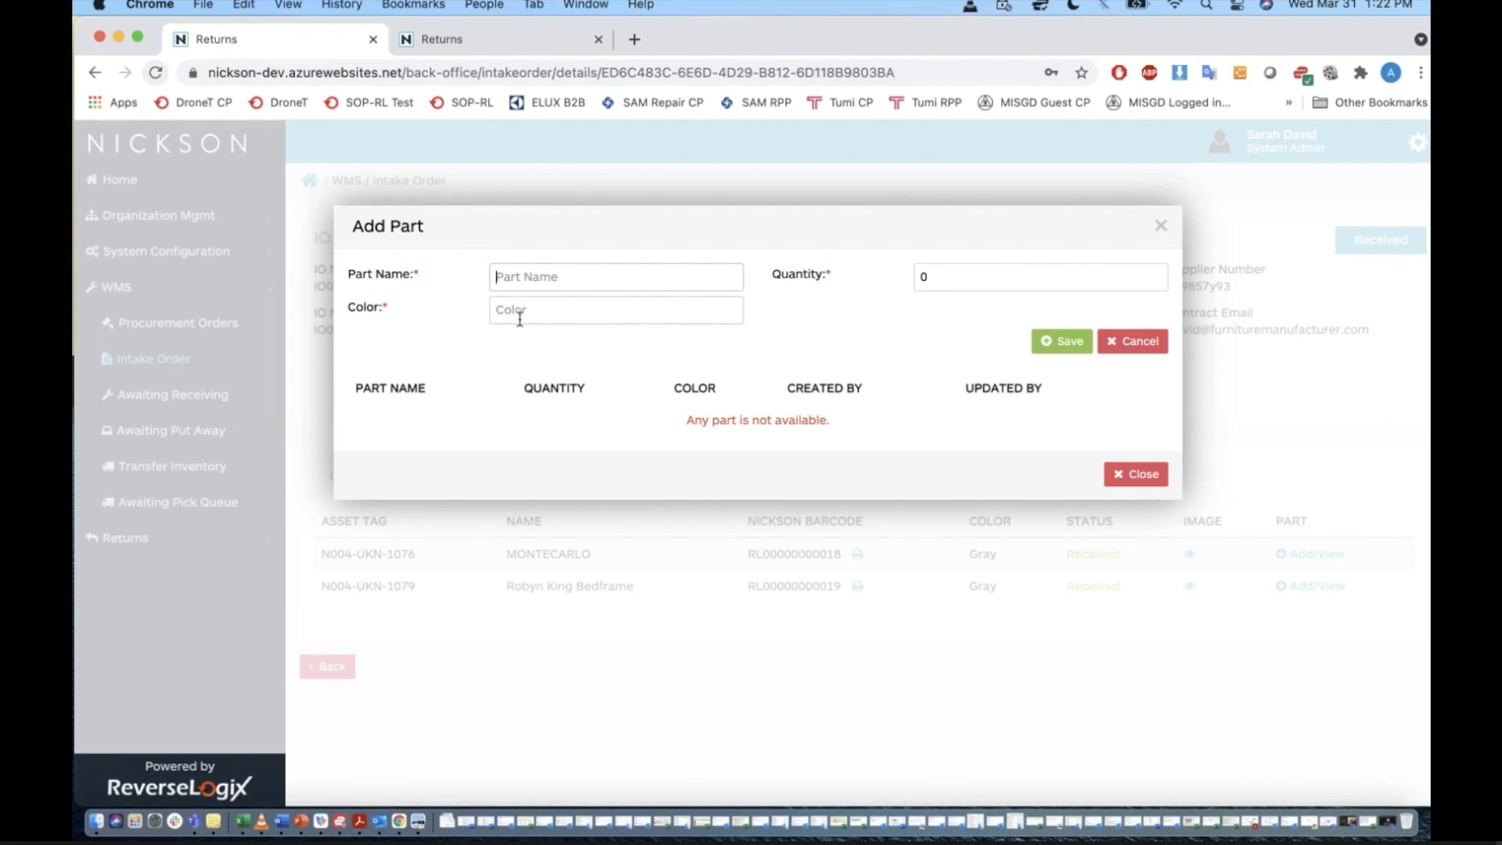
pyautogui.click(1163, 232)
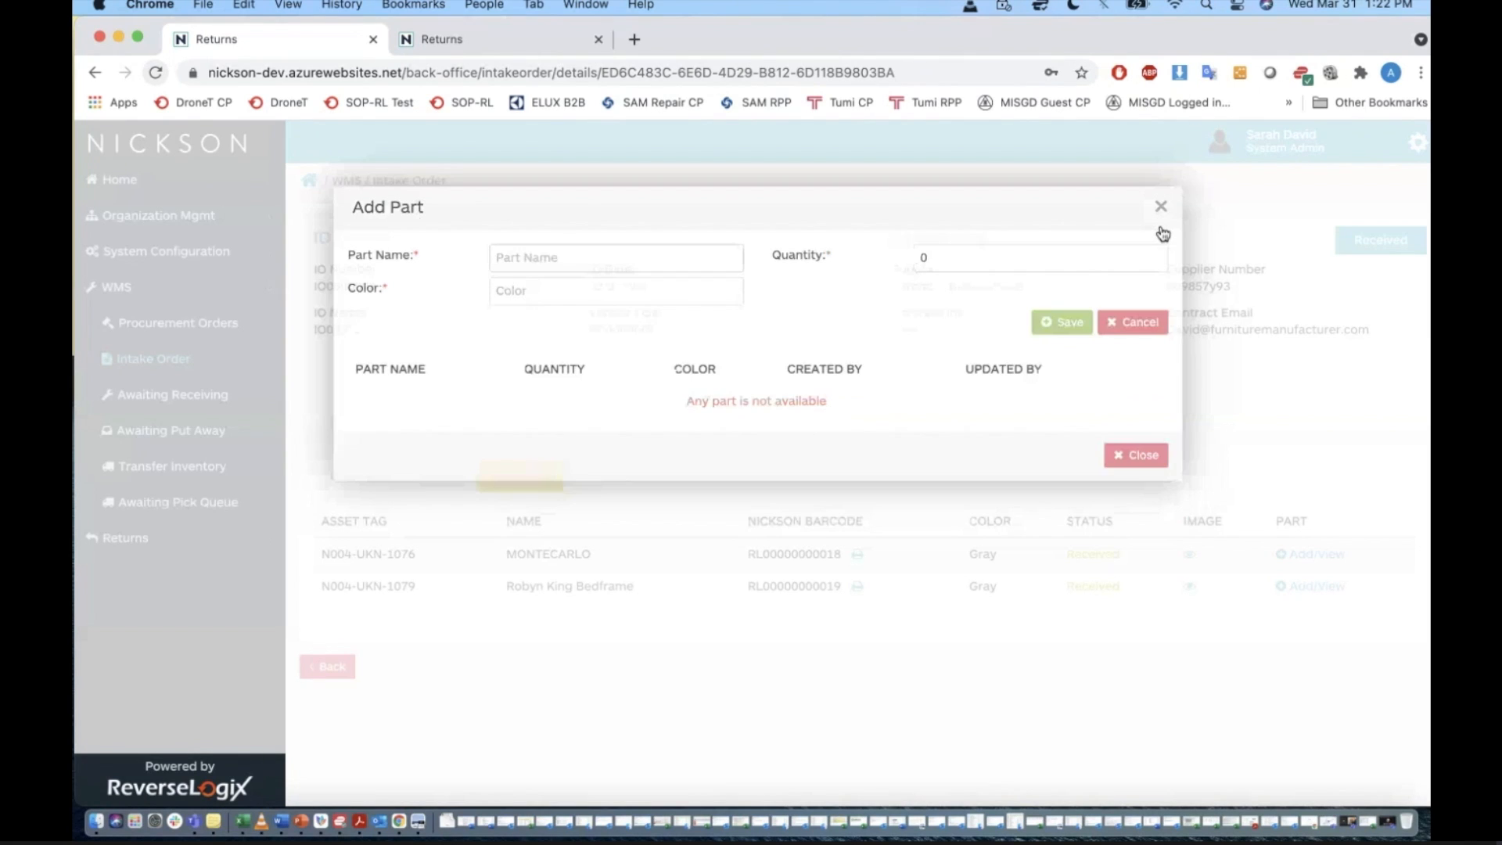
# Add a Headboard part to the Robyn King Bedframe with quantity 1 and color Blue.
pyautogui.click(1316, 586)
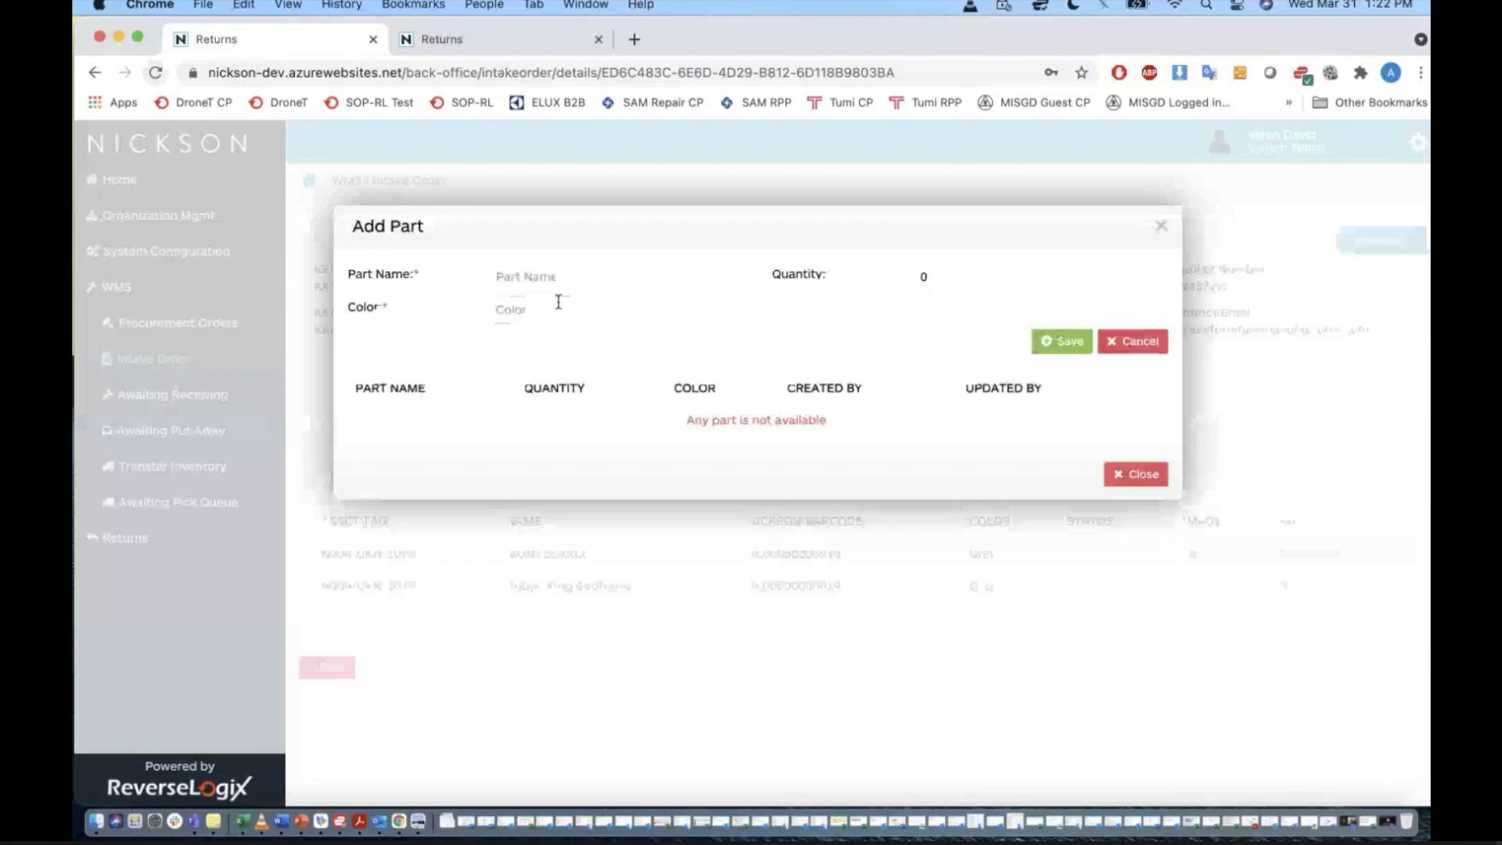
pyautogui.click(550, 278)
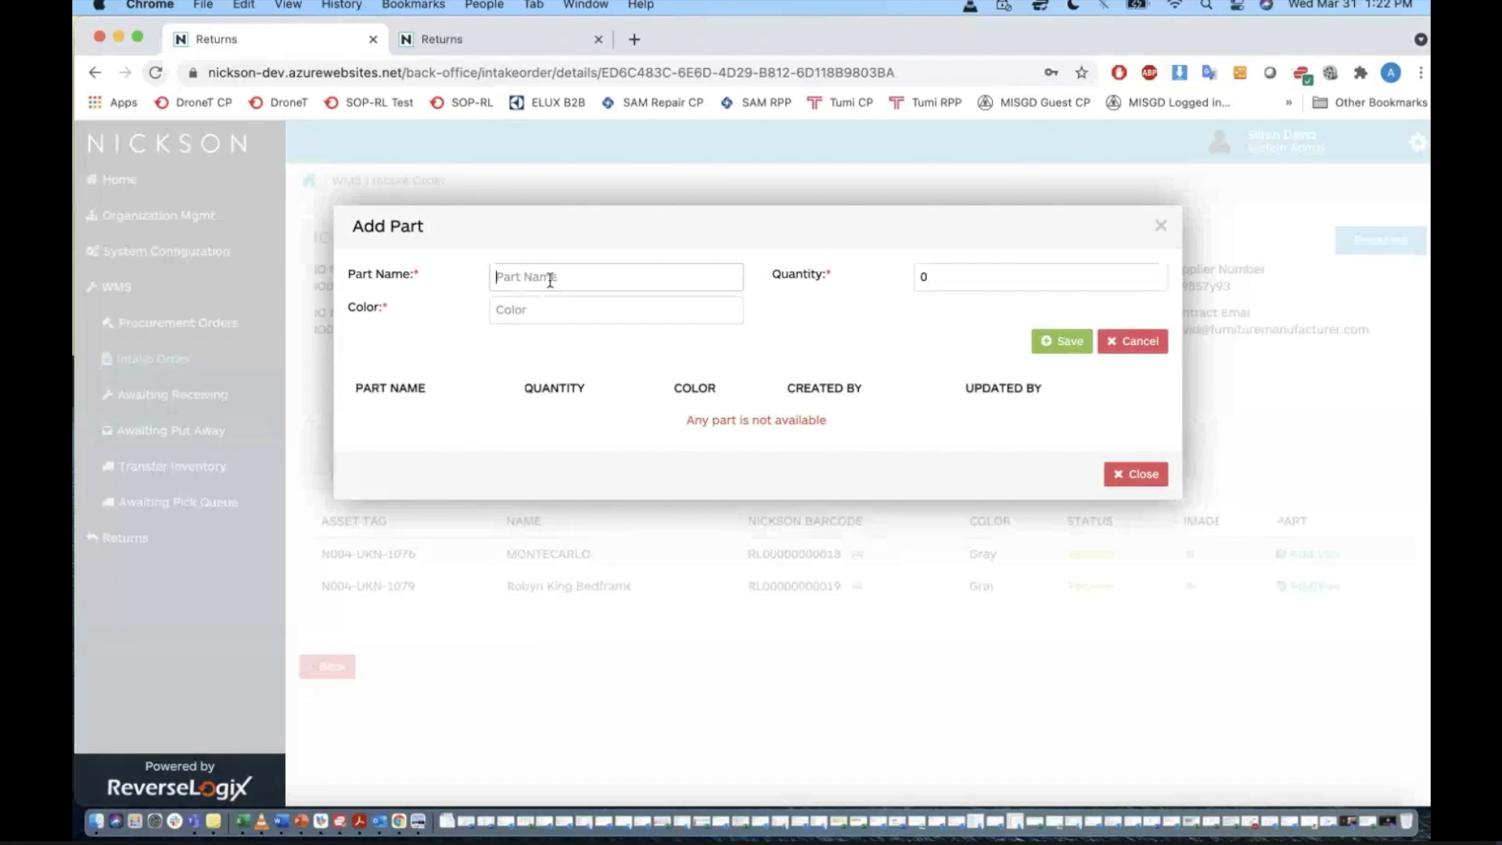
pyautogui.write('Headboard')
pyautogui.doubleClick(952, 273)
pyautogui.write('1')
pyautogui.click(625, 306)
pyautogui.write('Blue')
pyautogui.click(1064, 342)
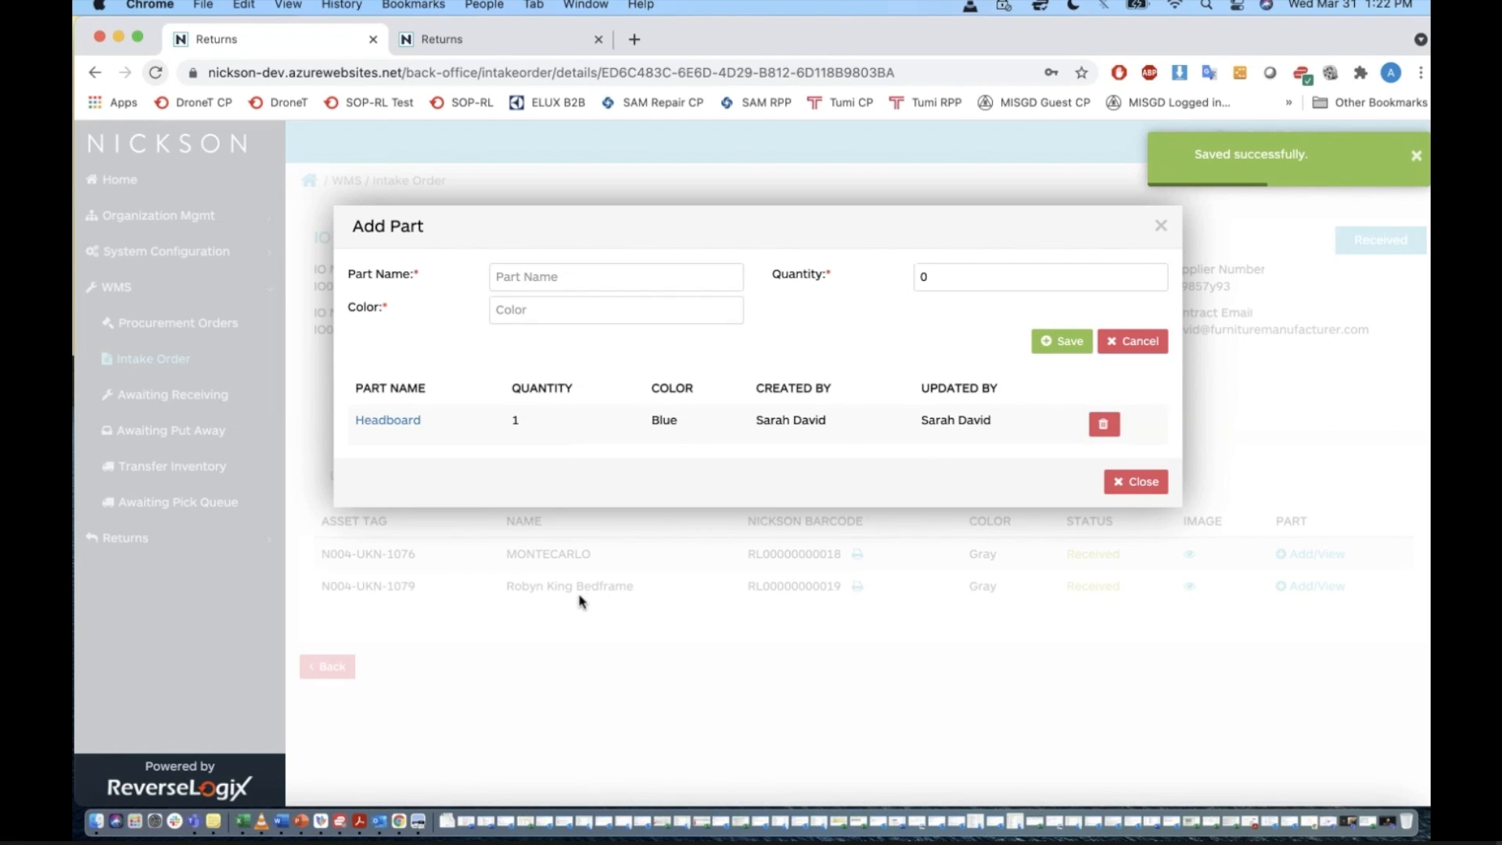
# Add a Footboard part to the Robyn King Bedframe with quantity 1 and color Blue.
pyautogui.click(507, 278)
pyautogui.write('G')
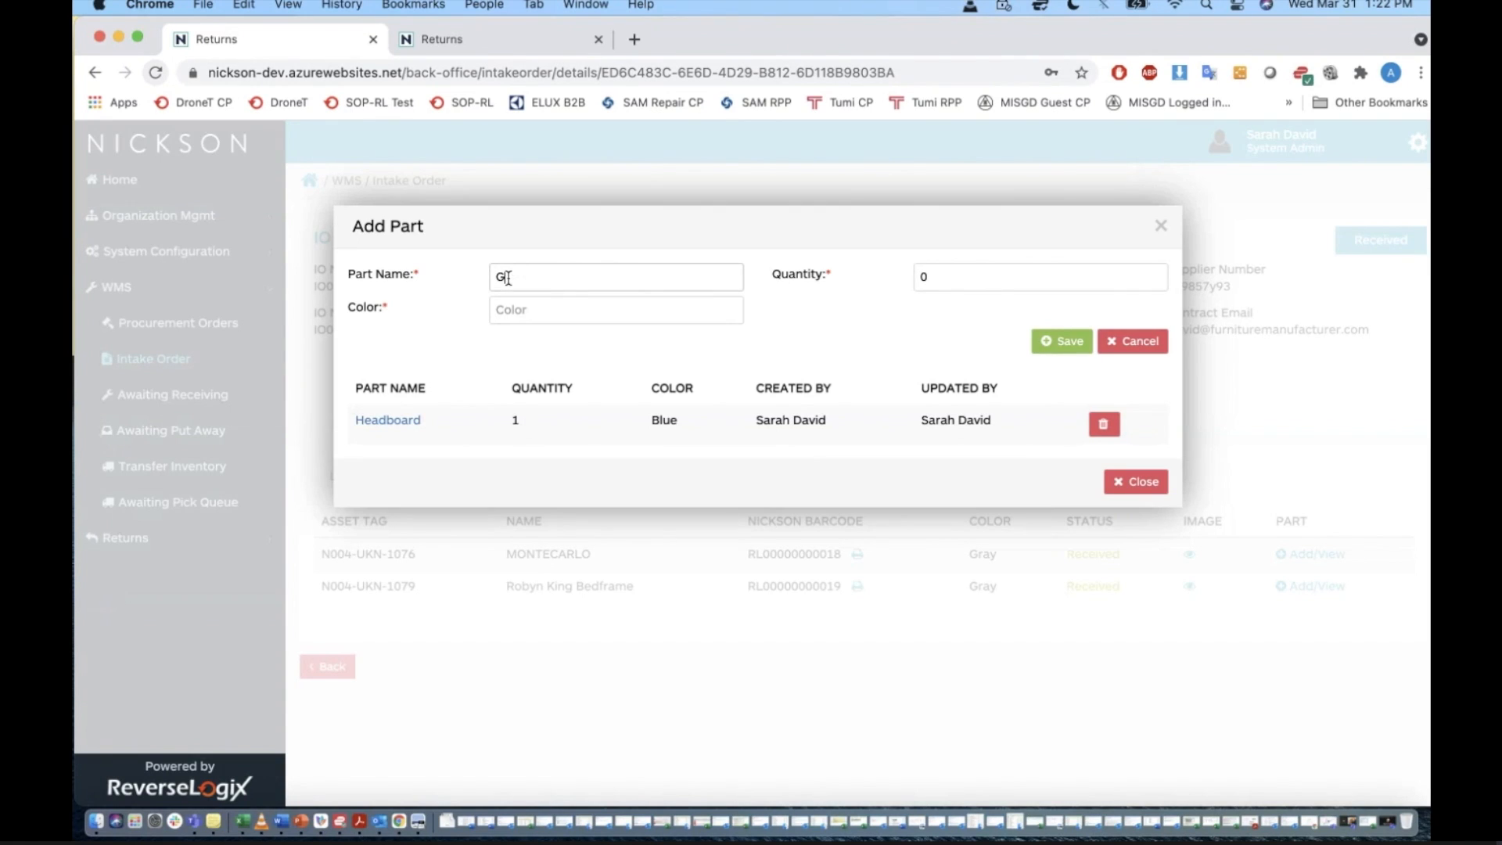
pyautogui.press('BackSpace')
pyautogui.write('Footboard')
pyautogui.doubleClick(949, 278)
pyautogui.write('1')
pyautogui.click(632, 309)
pyautogui.write('Blue')
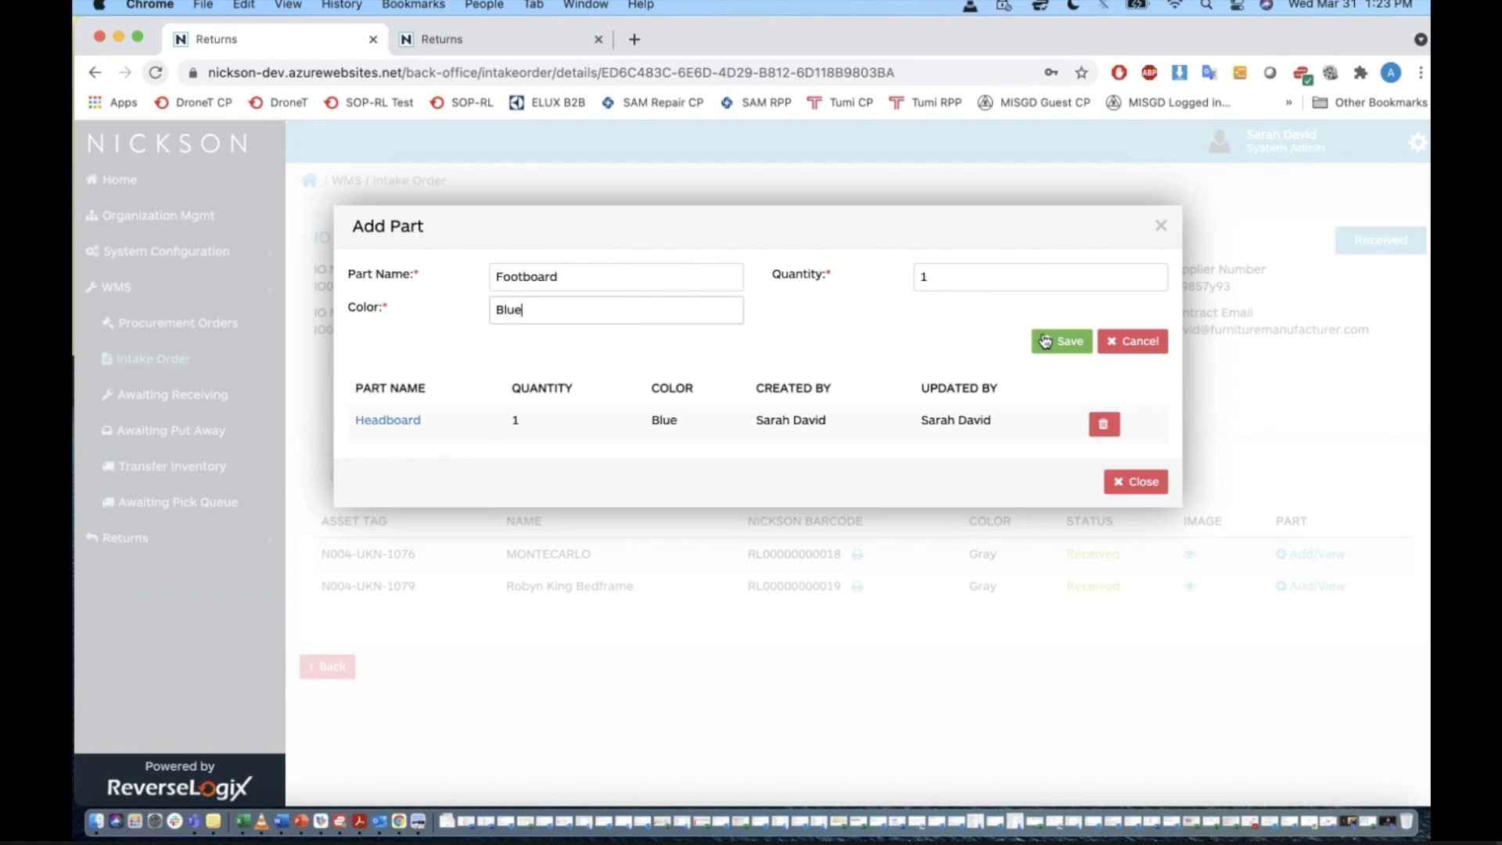
pyautogui.click(1046, 341)
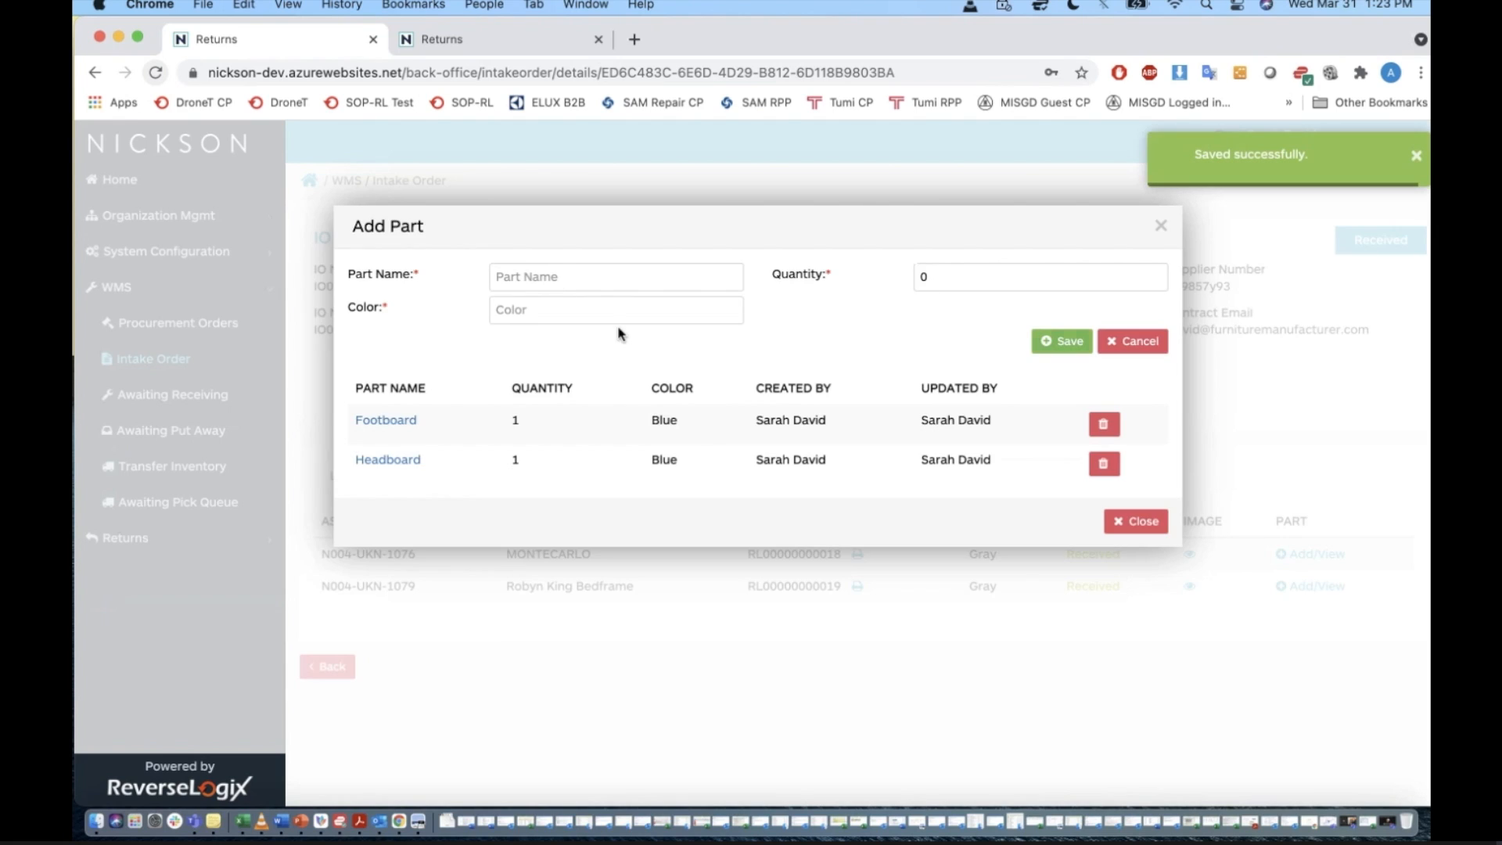
# Add a Side panels part to the Robyn King Bedframe with quantity 2 and color Red.
pyautogui.write('Side ')
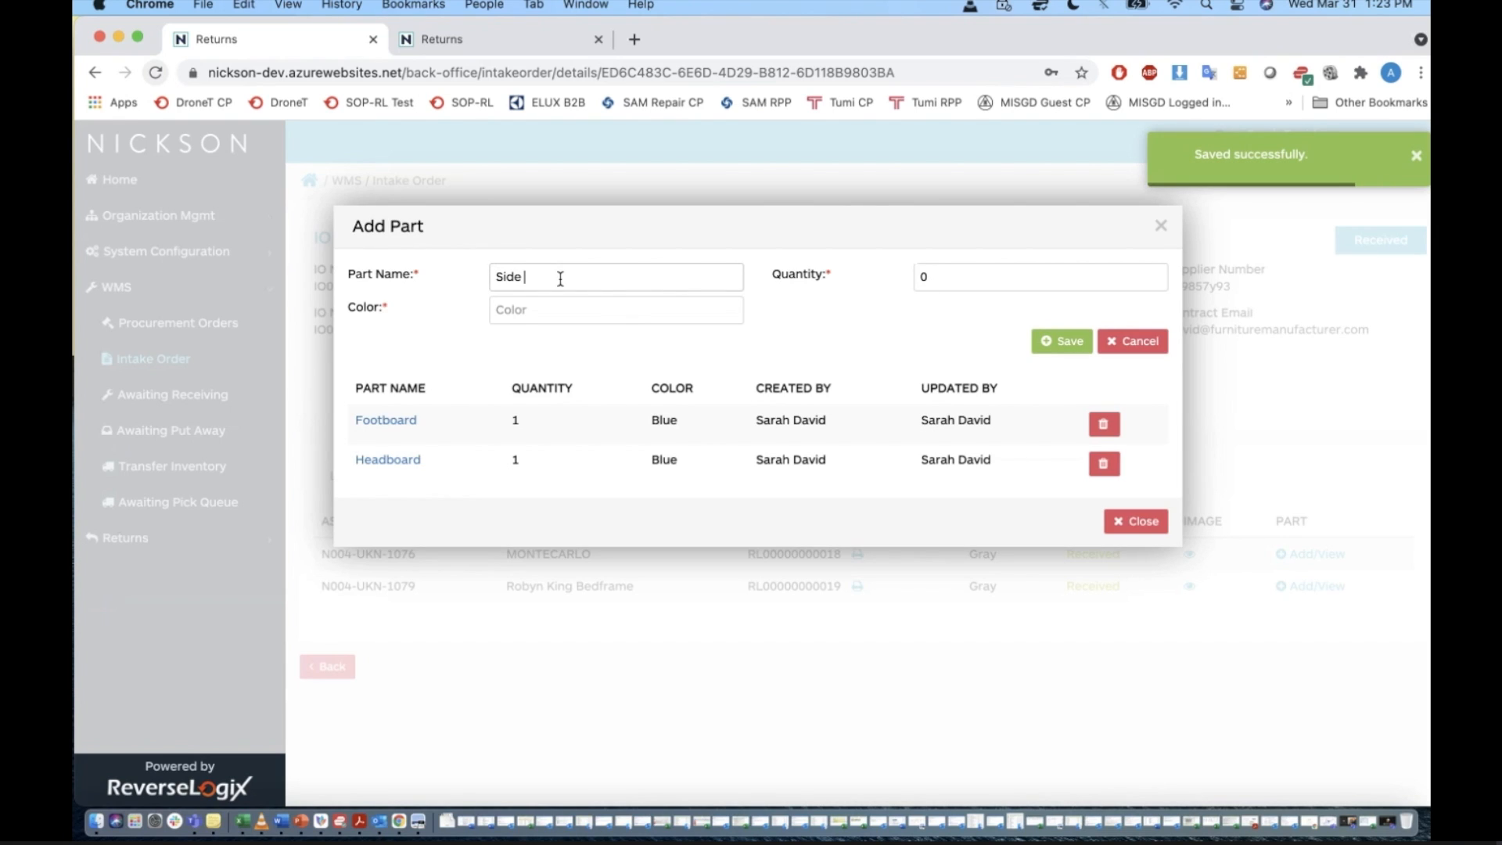
pyautogui.write('panels')
pyautogui.doubleClick(936, 280)
pyautogui.write('2')
pyautogui.click(610, 307)
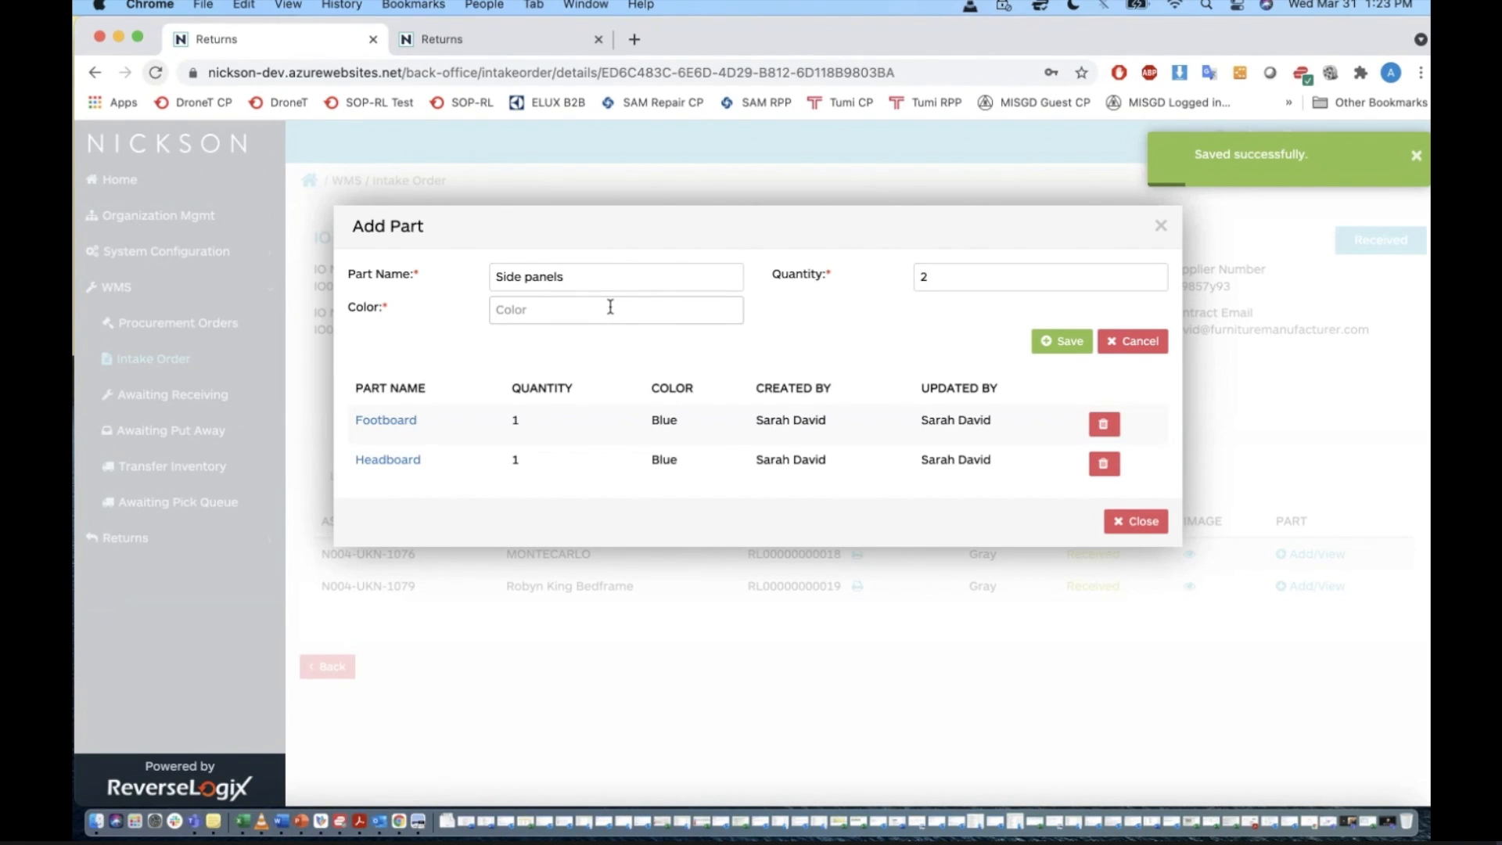
pyautogui.write('Red')
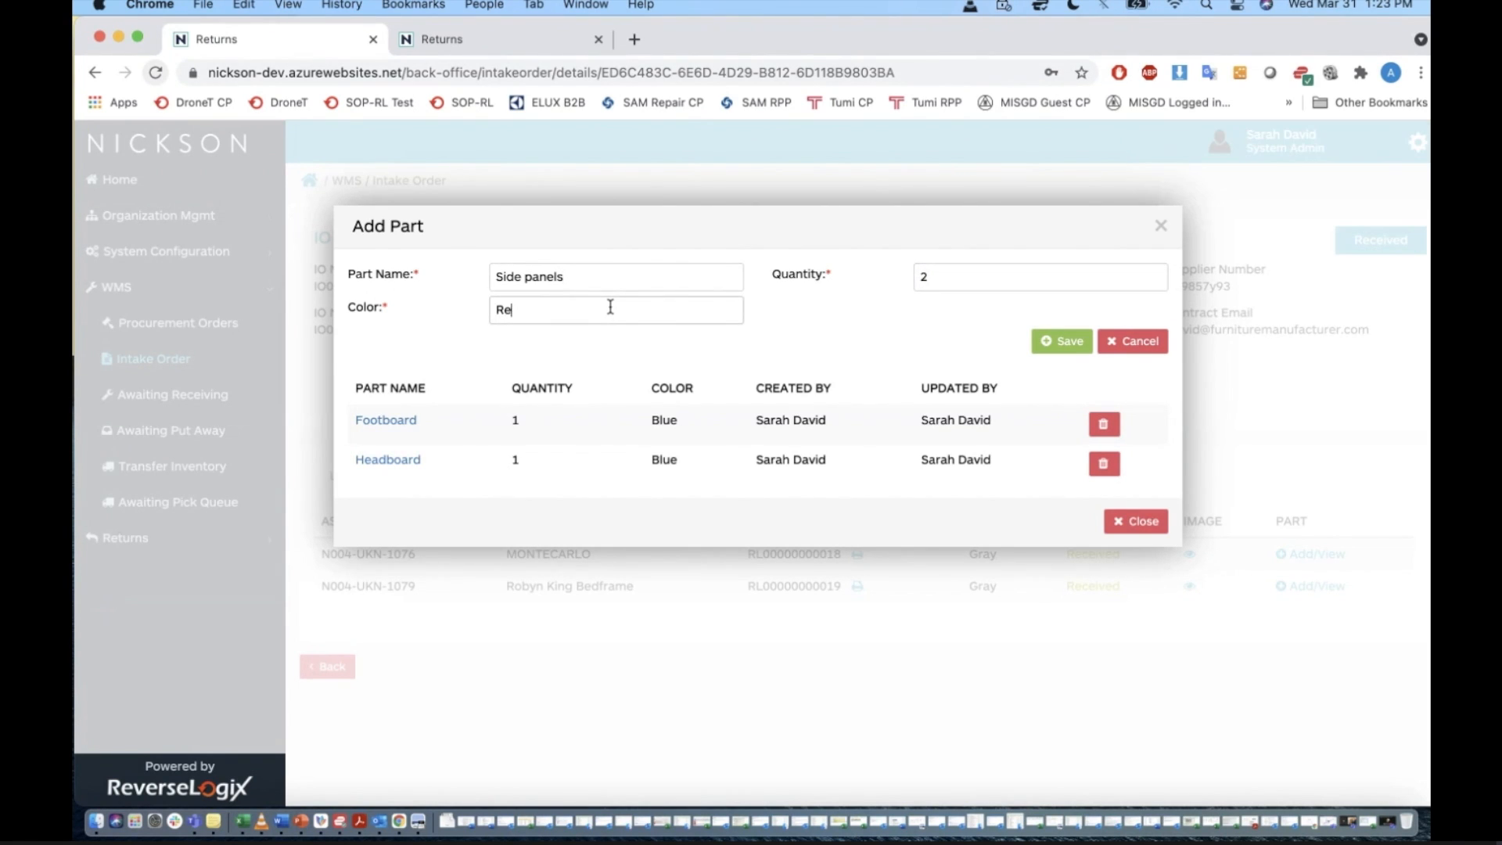
pyautogui.click(1056, 343)
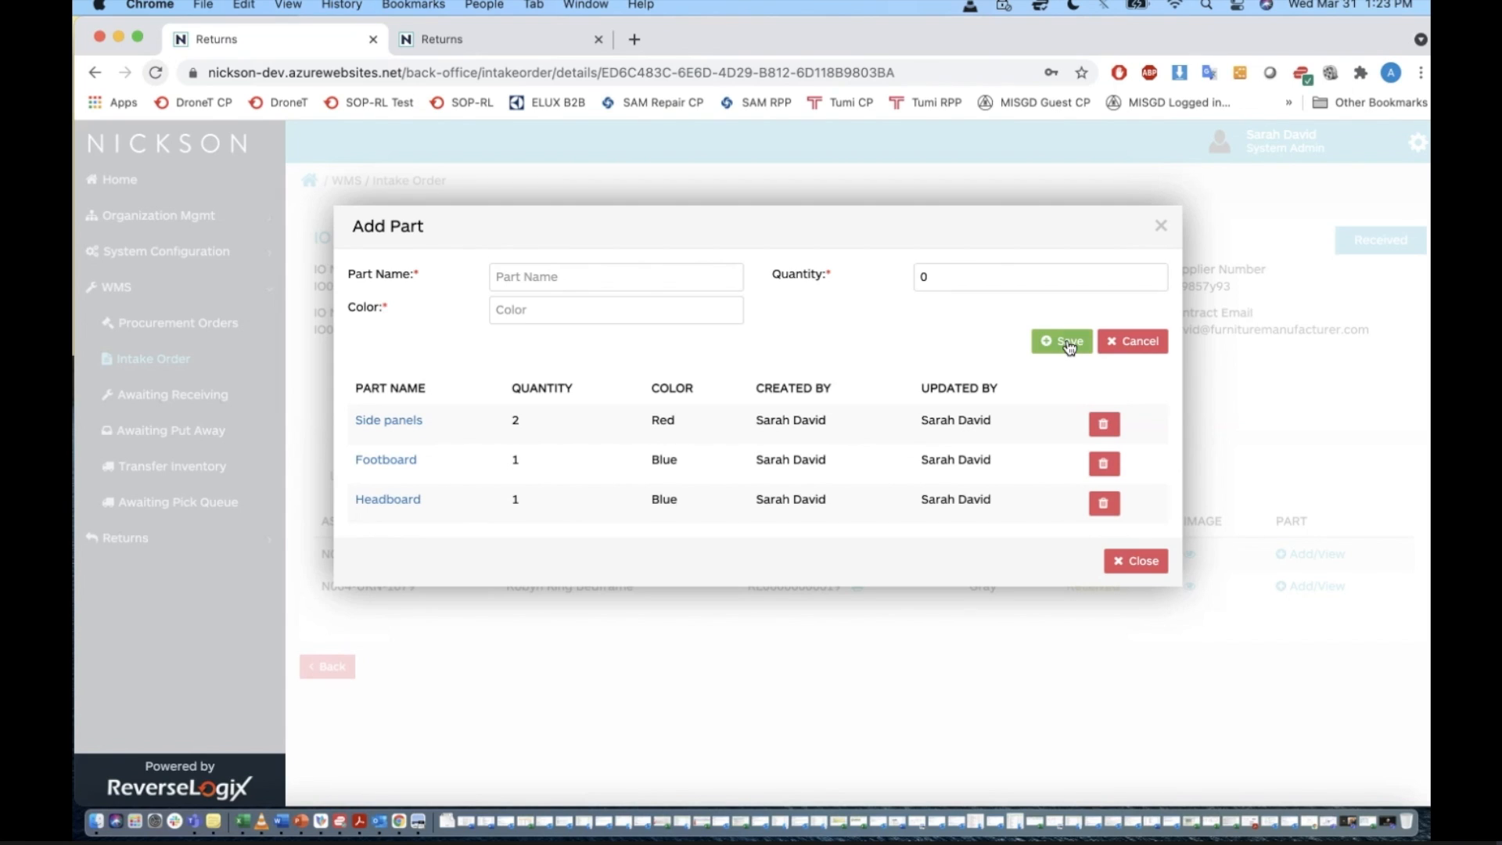
# Close and reopen the Robyn King Bedframe's parts to check the saved list, leaving the dialog closed.
pyautogui.click(1163, 227)
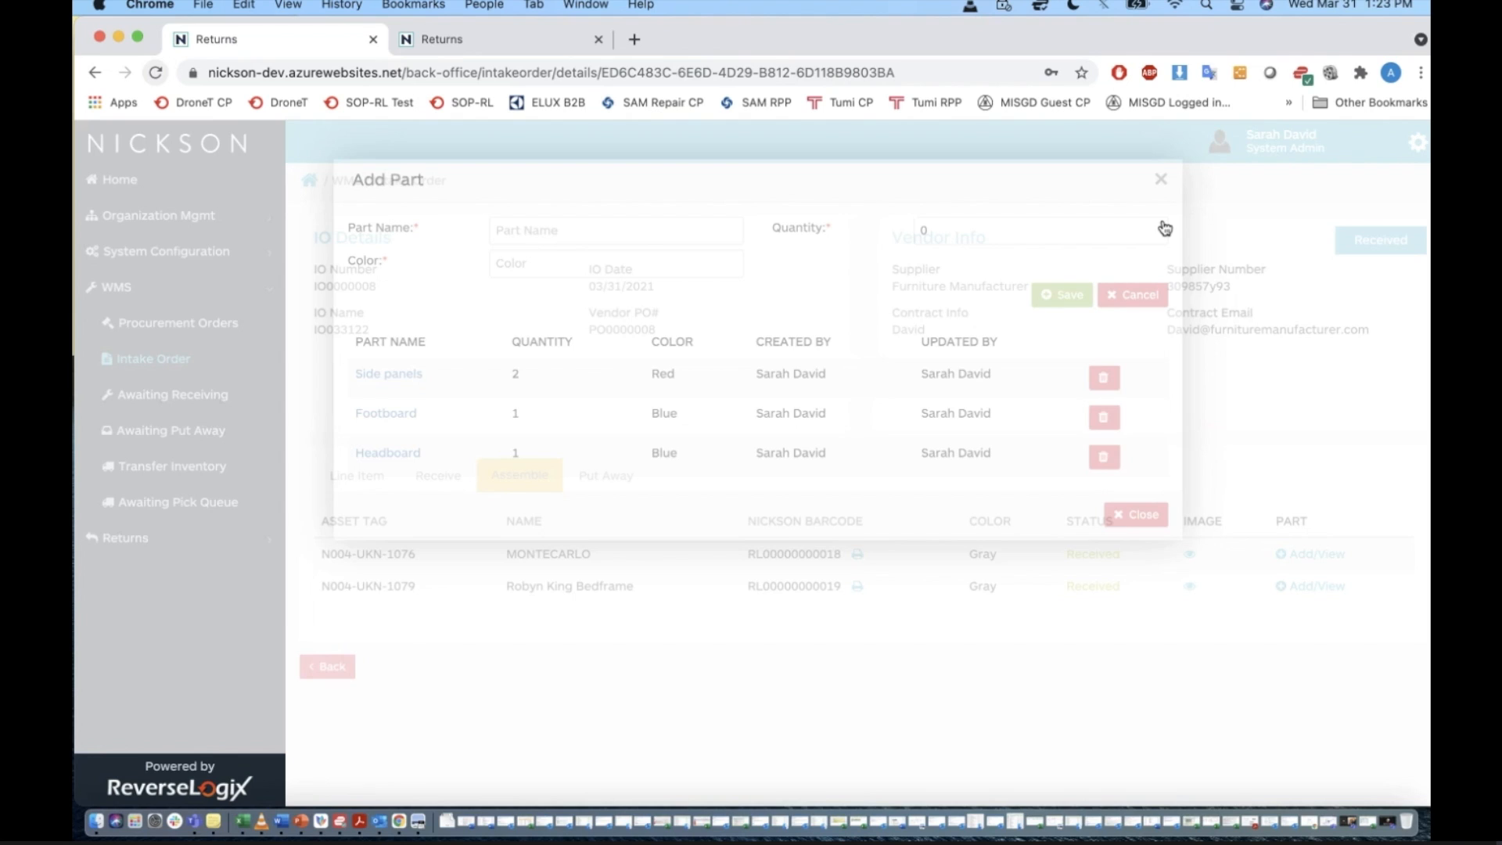
pyautogui.click(1303, 586)
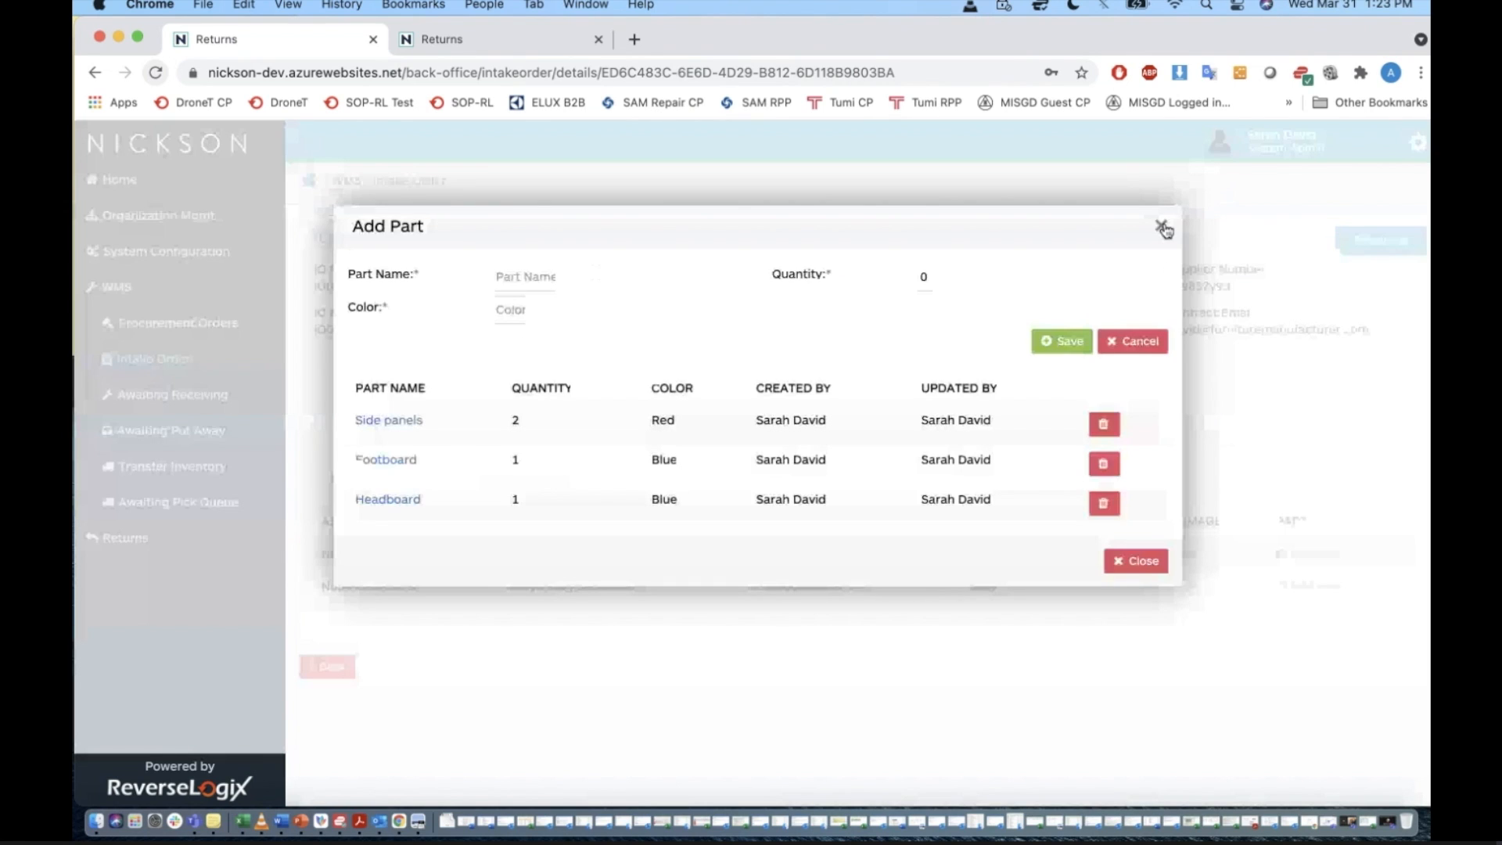
pyautogui.click(1163, 228)
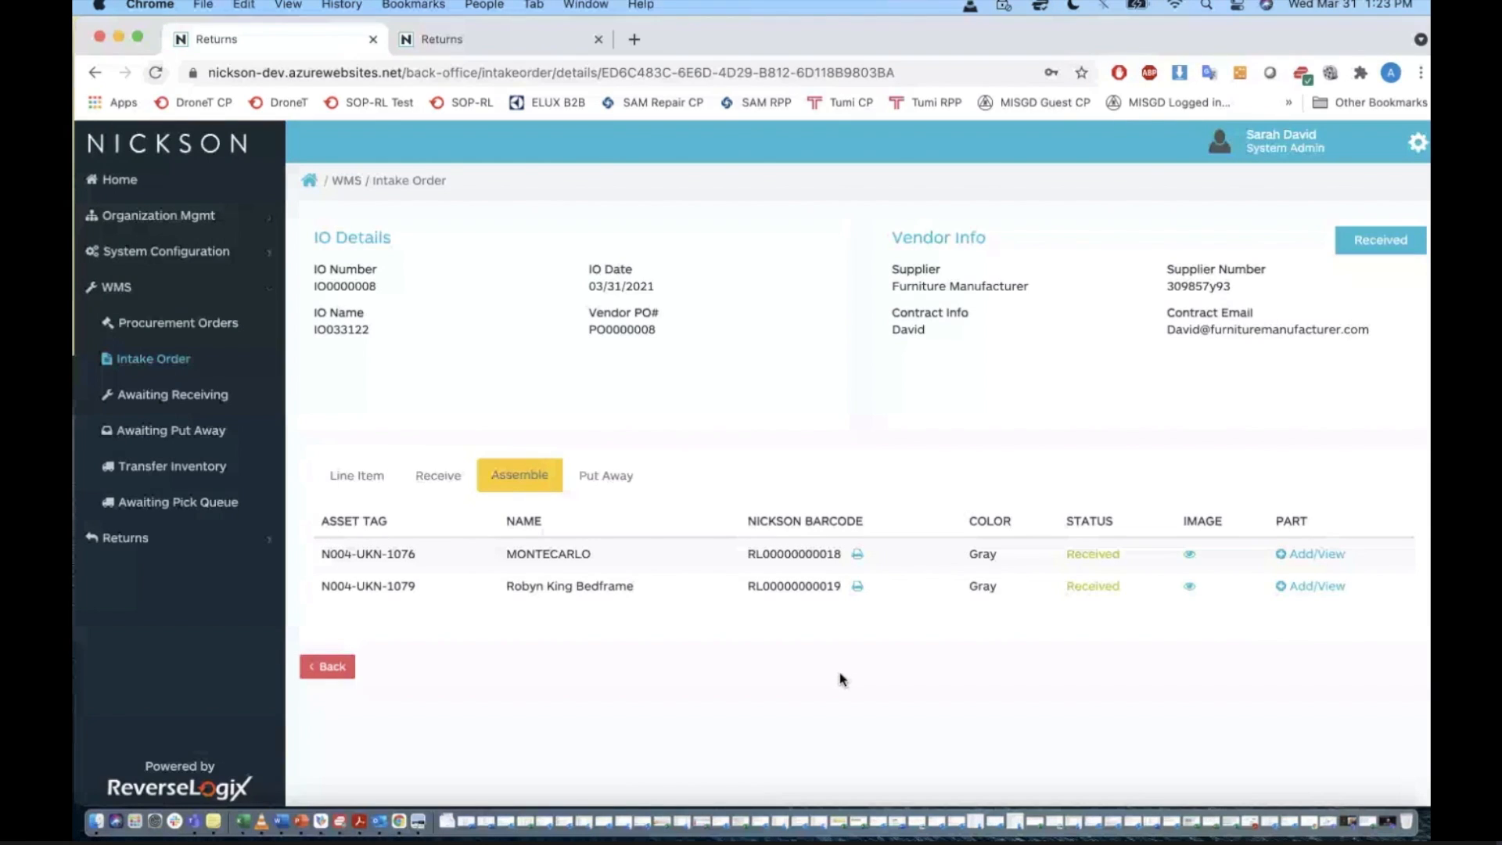
# View the order's put-away stage, and open the Robyn King Bedframe from the awaiting put-away list to check its pallet/serial entry.
pyautogui.click(610, 475)
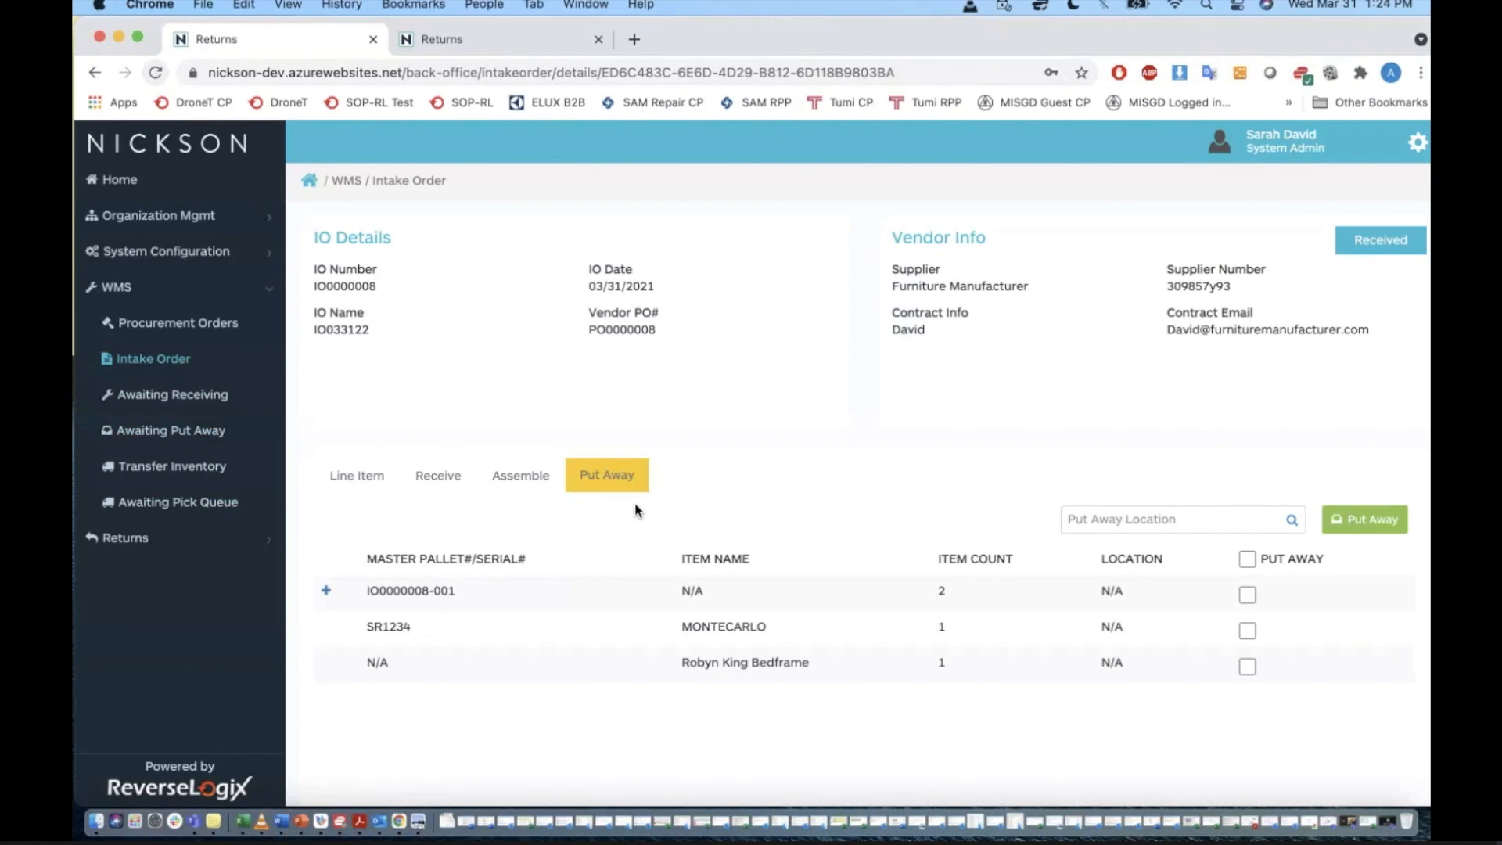
pyautogui.click(196, 437)
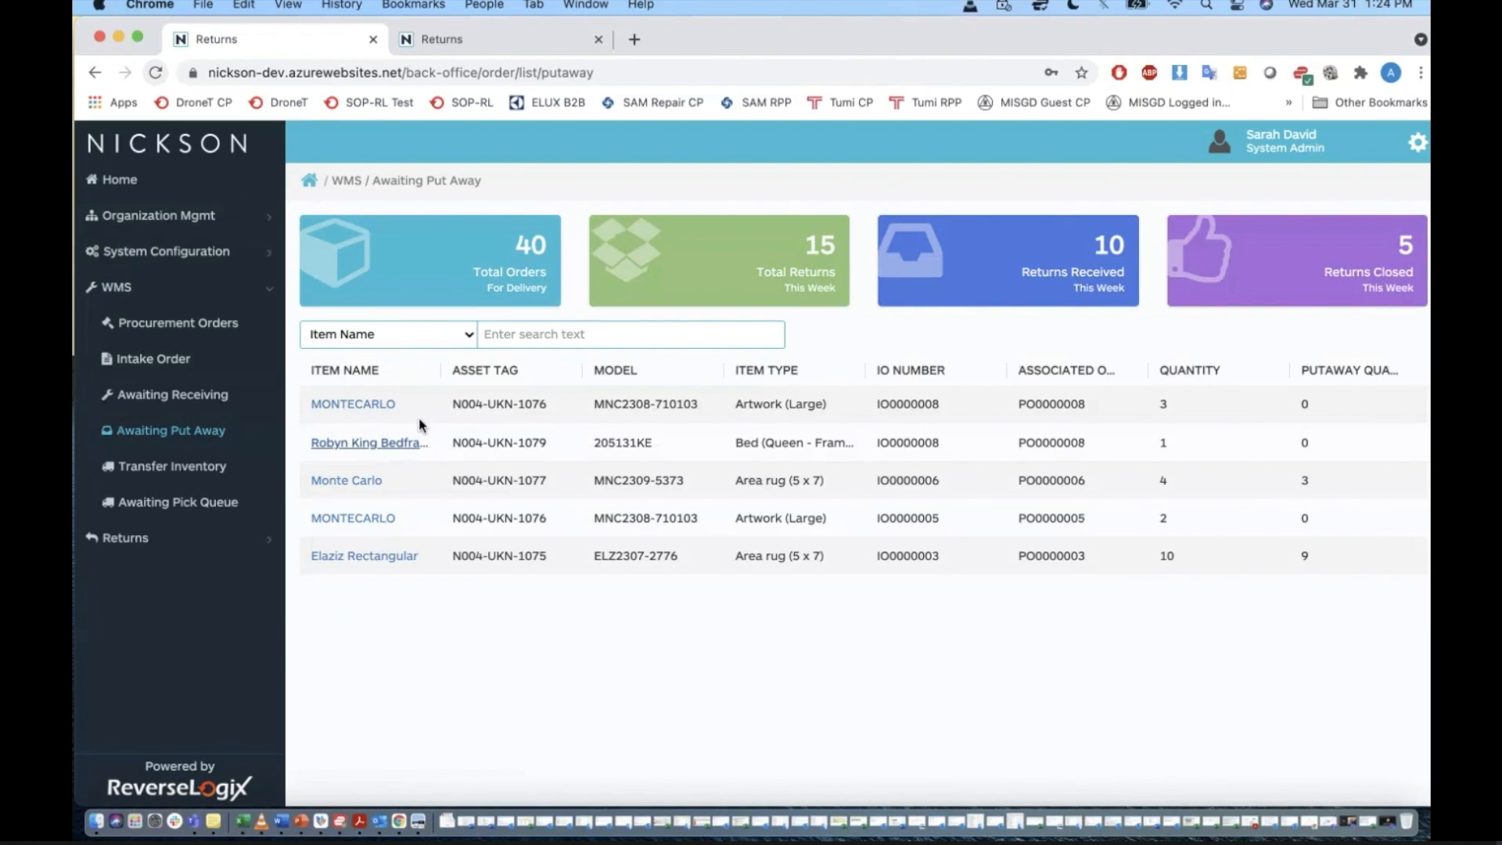
pyautogui.click(355, 445)
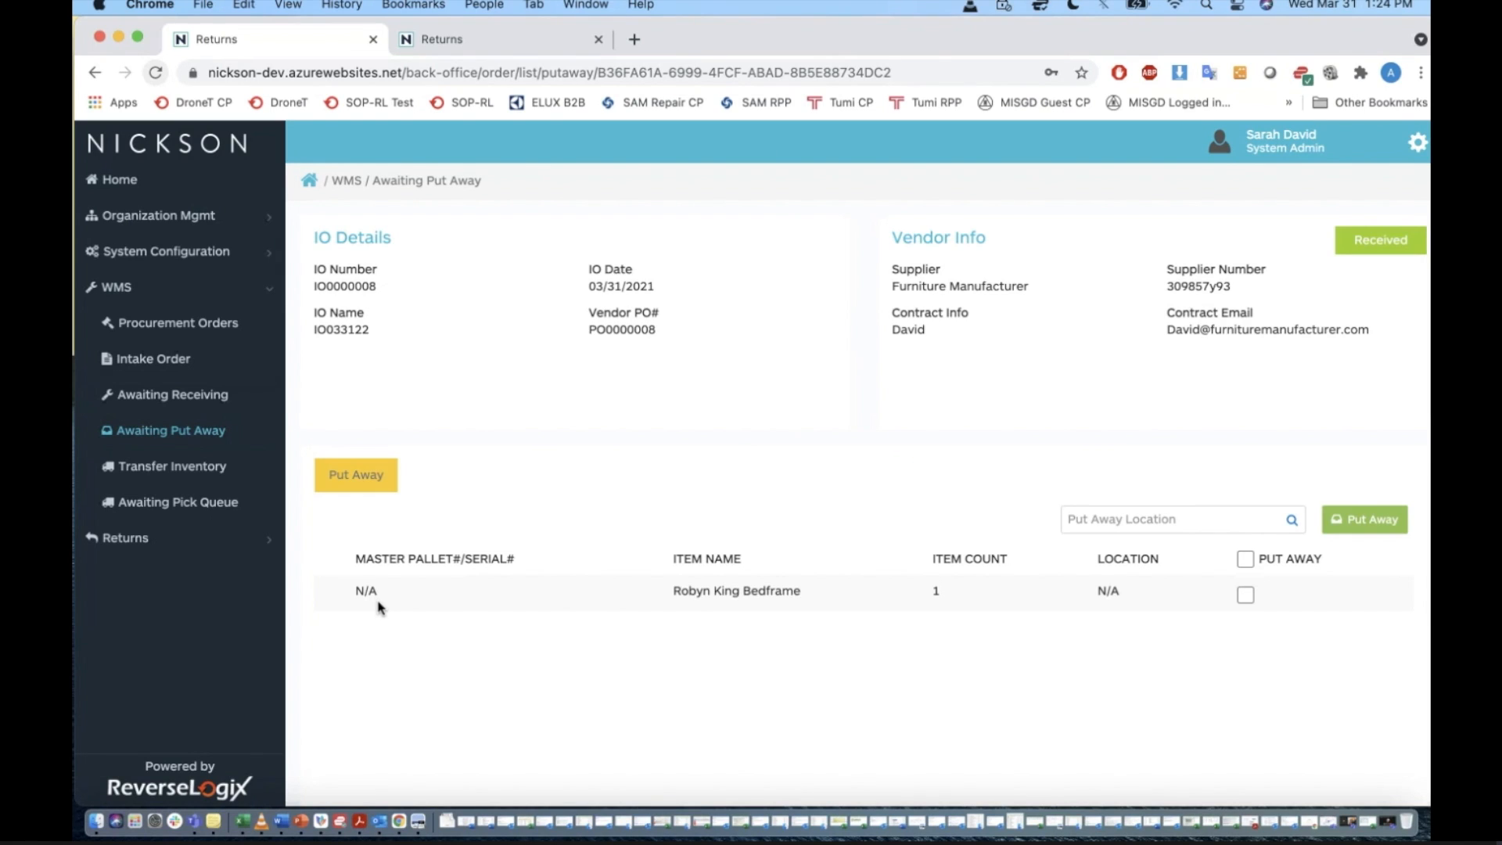
pyautogui.moveTo(464, 558); pyautogui.dragTo(517, 558)
pyautogui.moveTo(356, 592); pyautogui.dragTo(380, 592)
pyautogui.click(756, 480)
# Put away the Robyn King Bedframe at location L009 of Warehouse - Nicksons, chosen on the warehouse map.
pyautogui.click(1245, 561)
pyautogui.click(1171, 522)
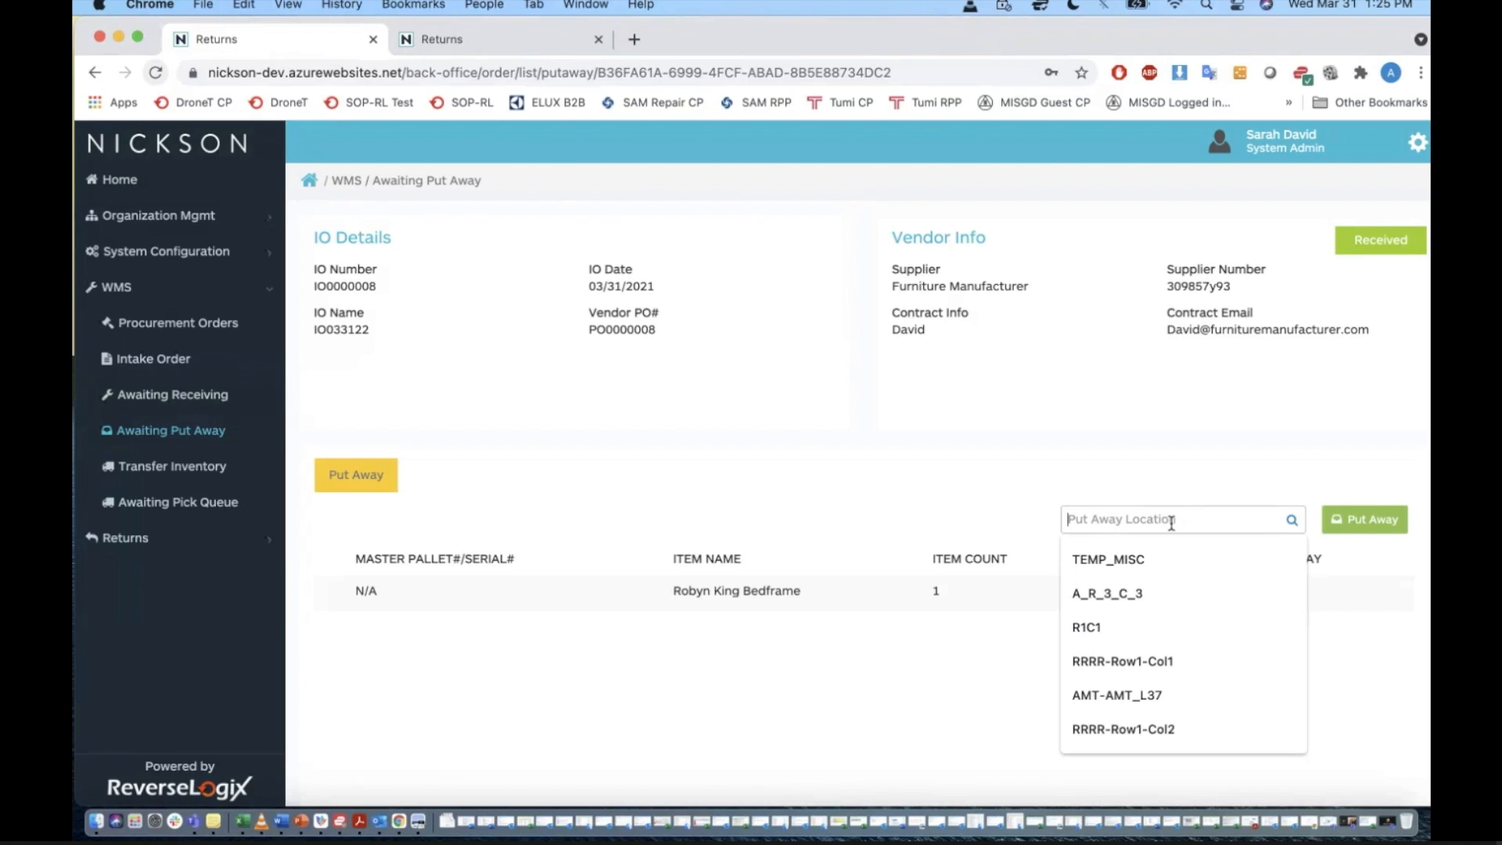
pyautogui.click(1295, 526)
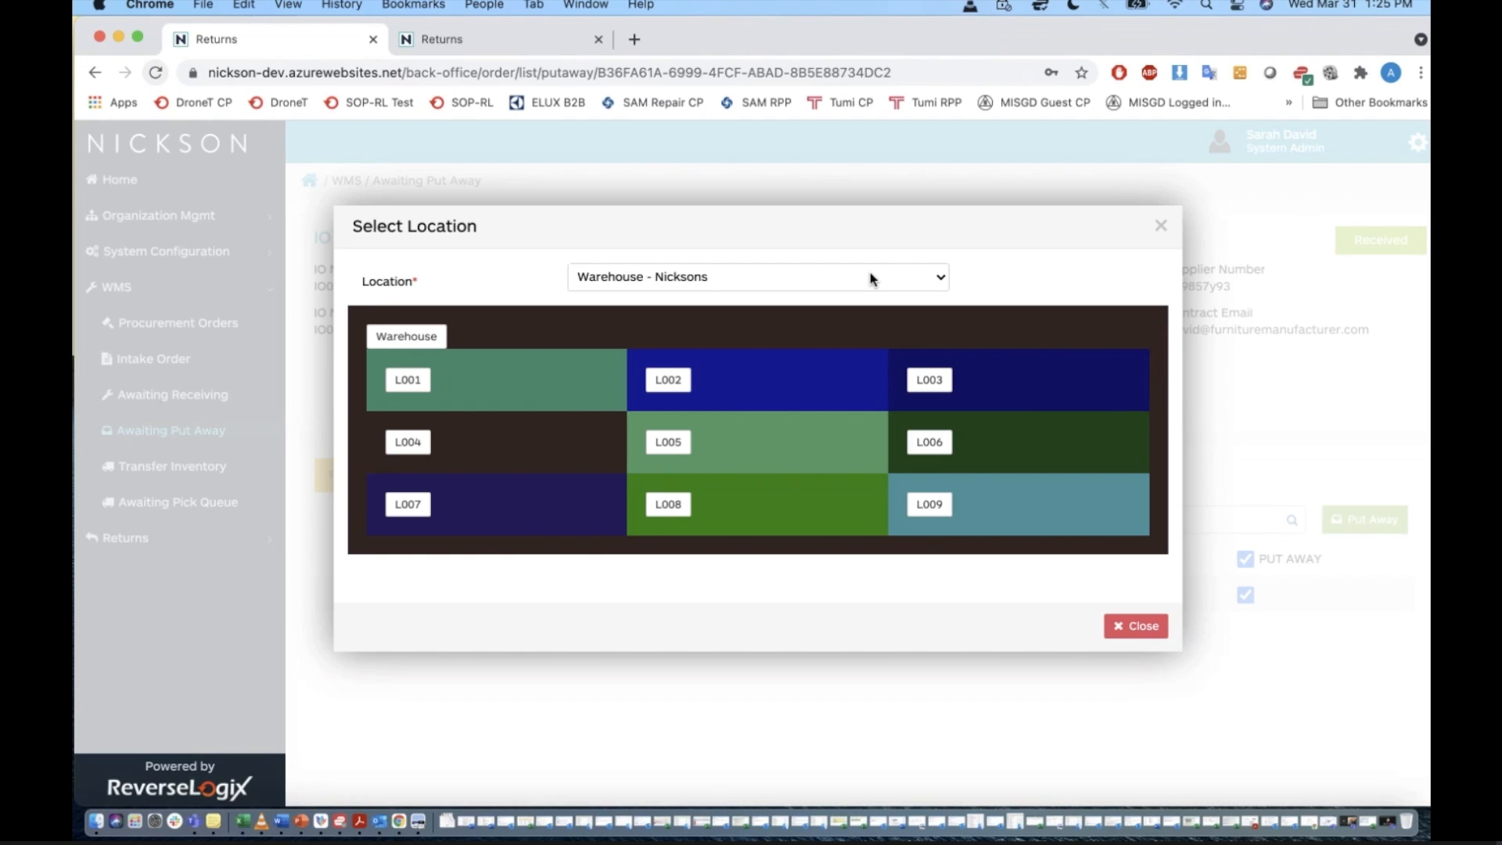
pyautogui.click(870, 275)
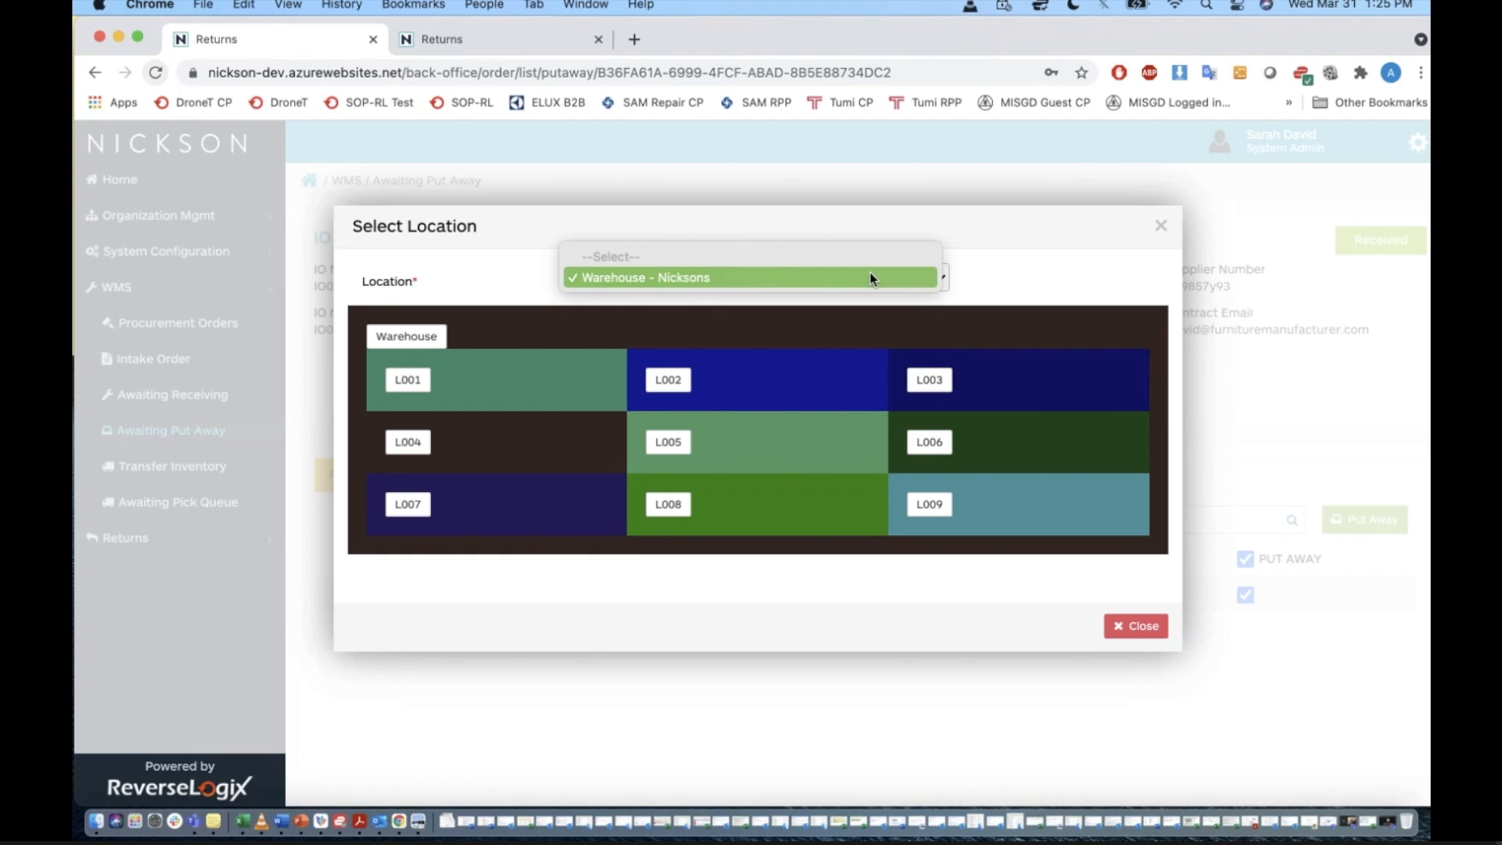
pyautogui.click(870, 276)
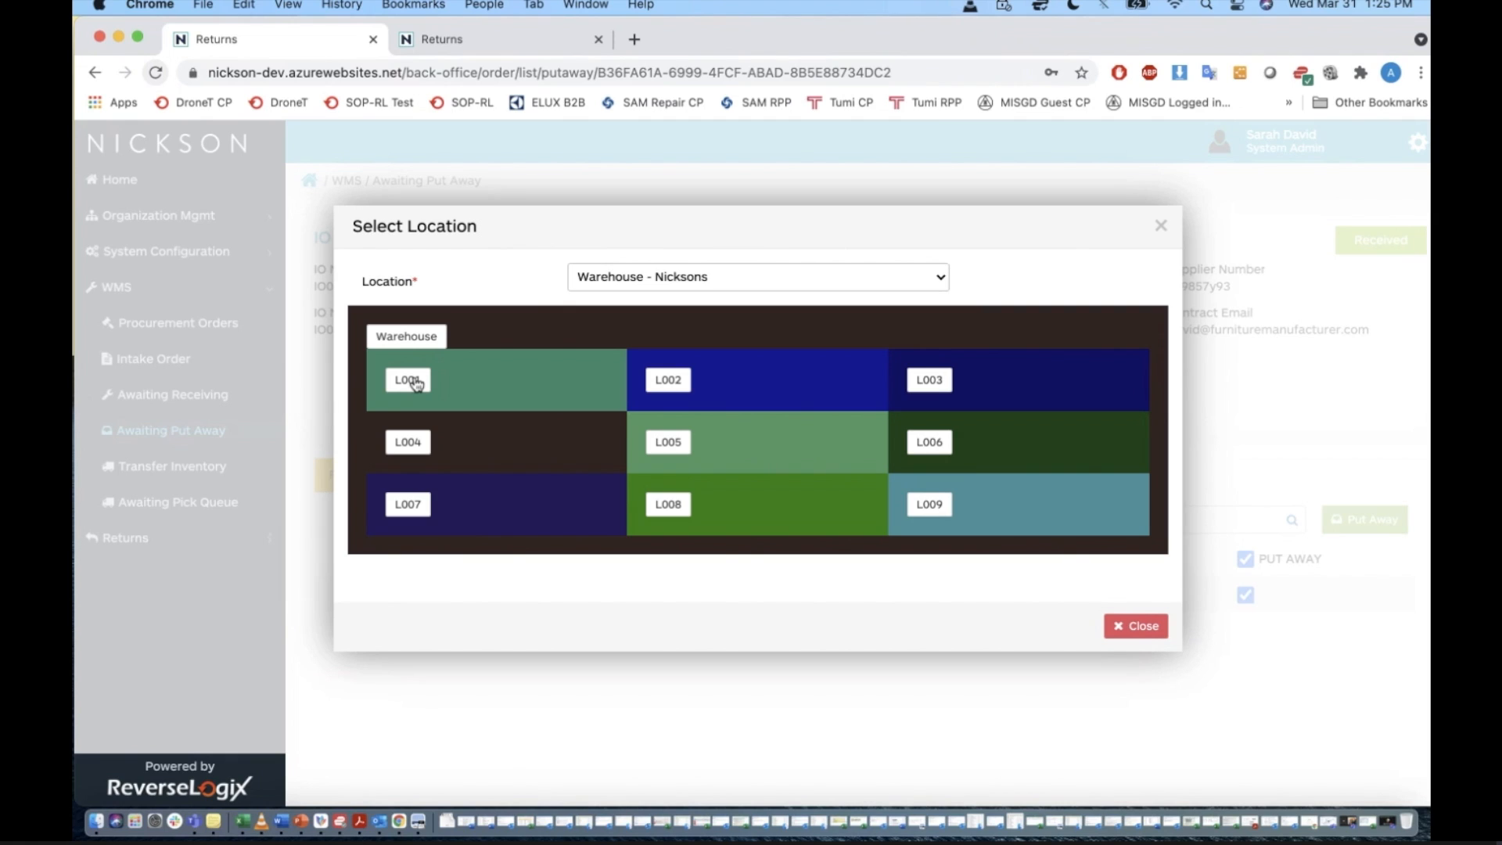
pyautogui.click(928, 506)
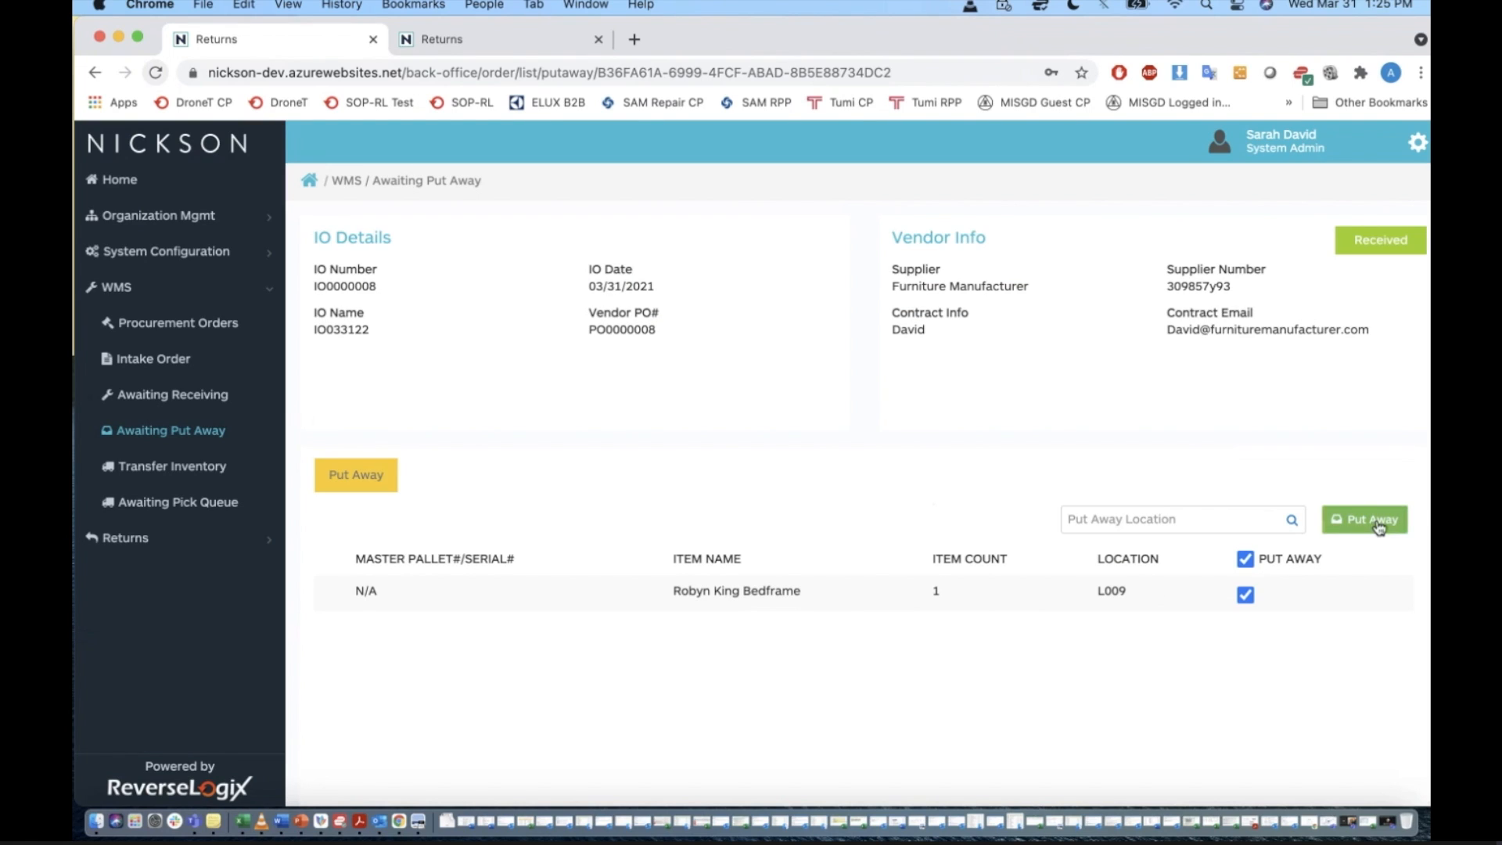
pyautogui.click(1377, 522)
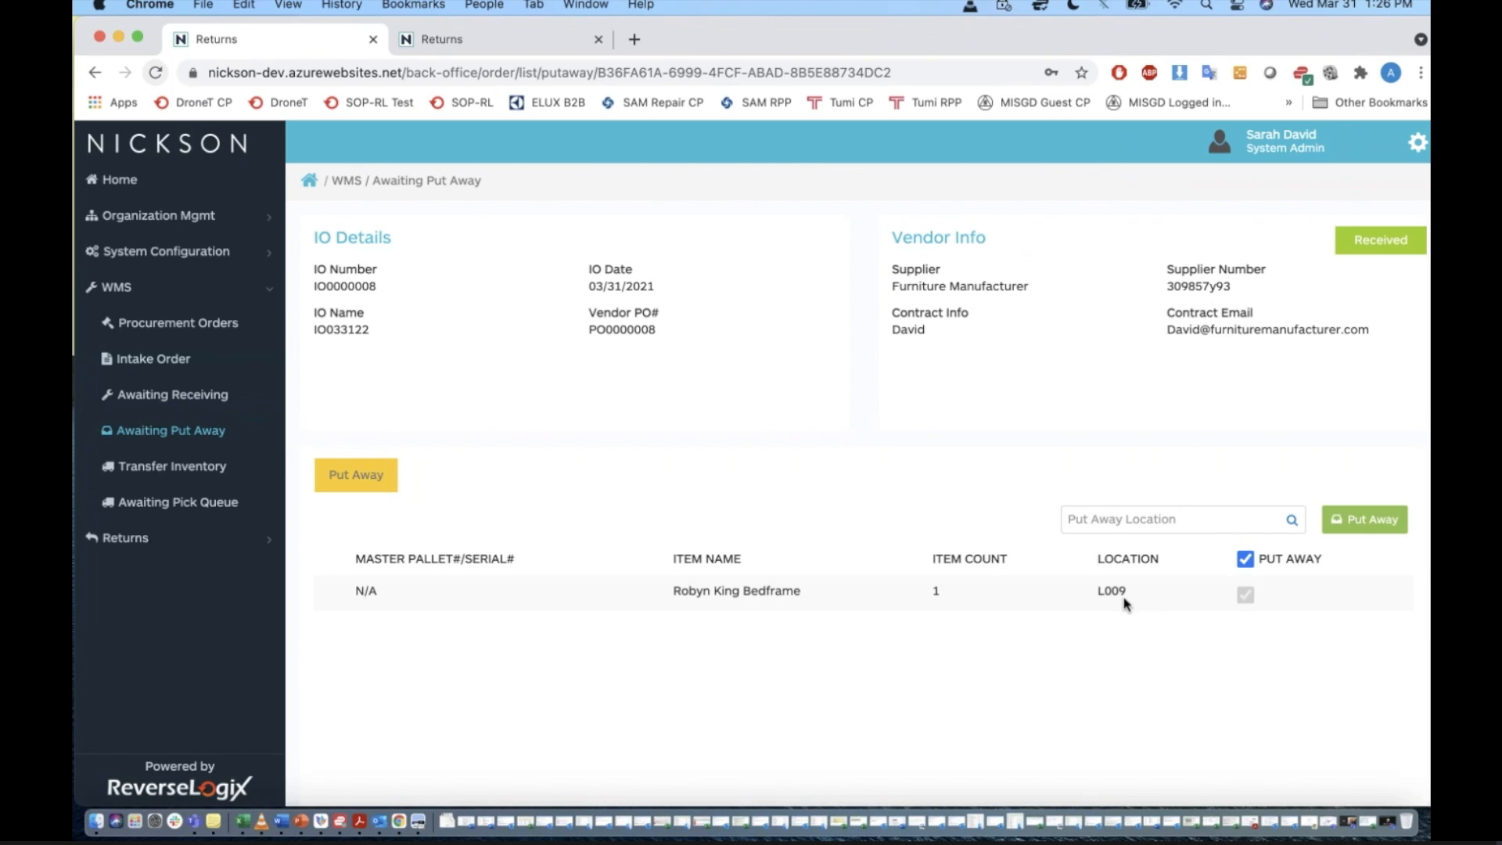
# Search the inventory available for transfer by inventory location L009.
pyautogui.click(197, 470)
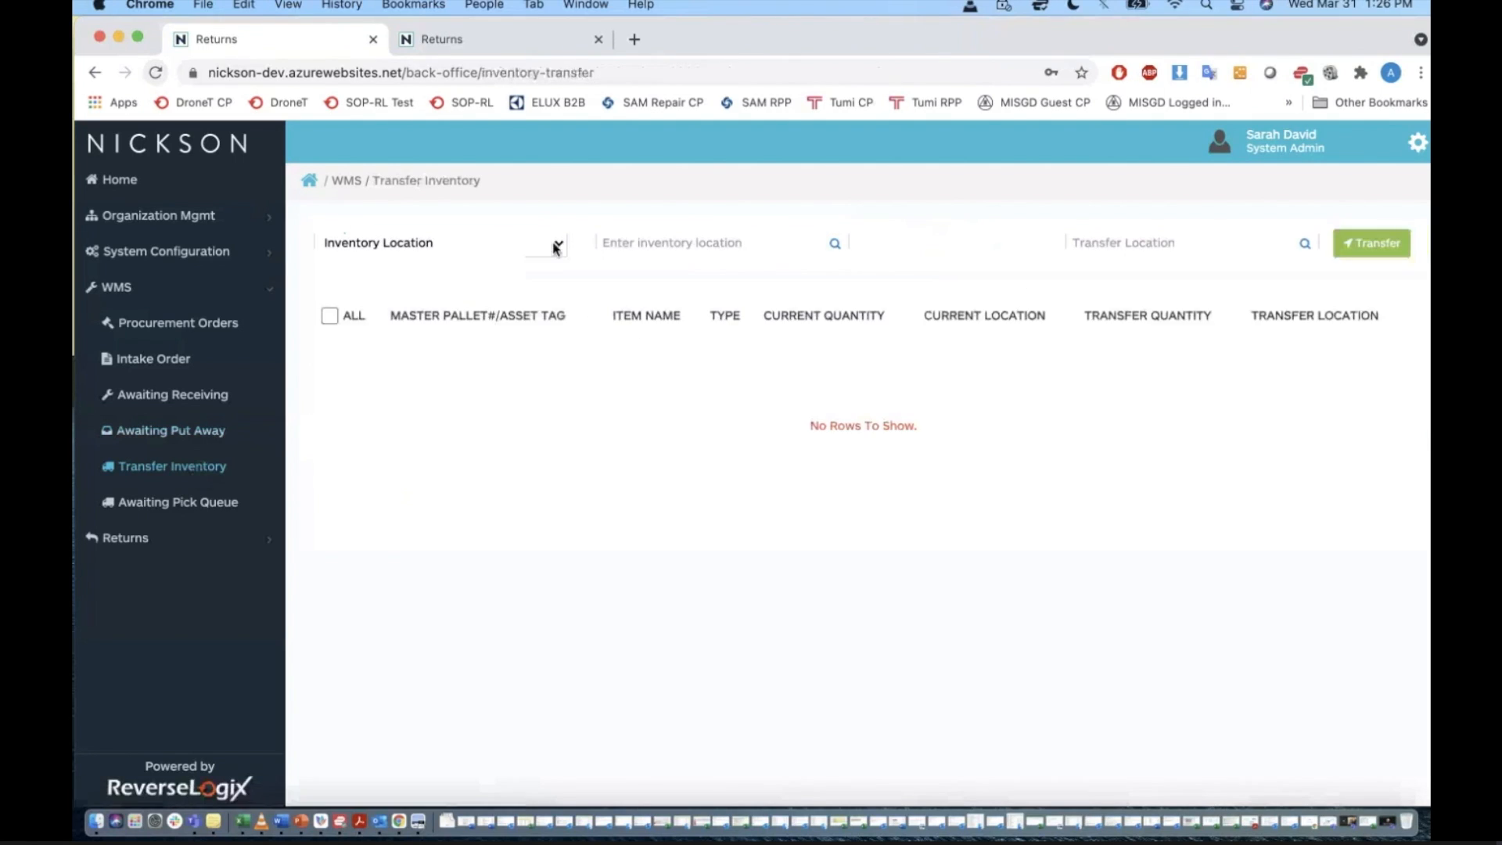
pyautogui.click(556, 244)
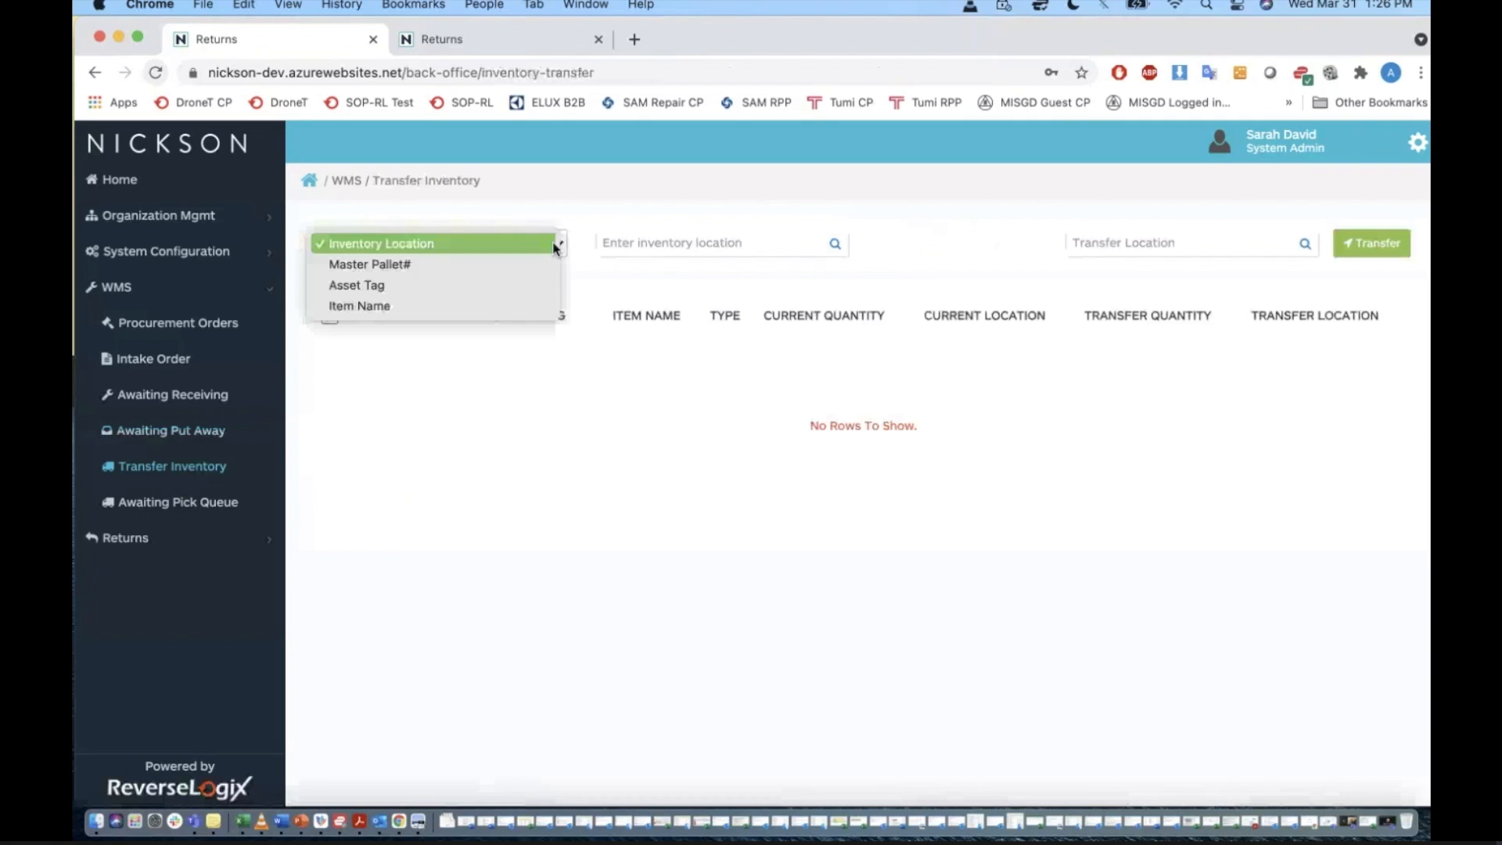
pyautogui.click(190, 432)
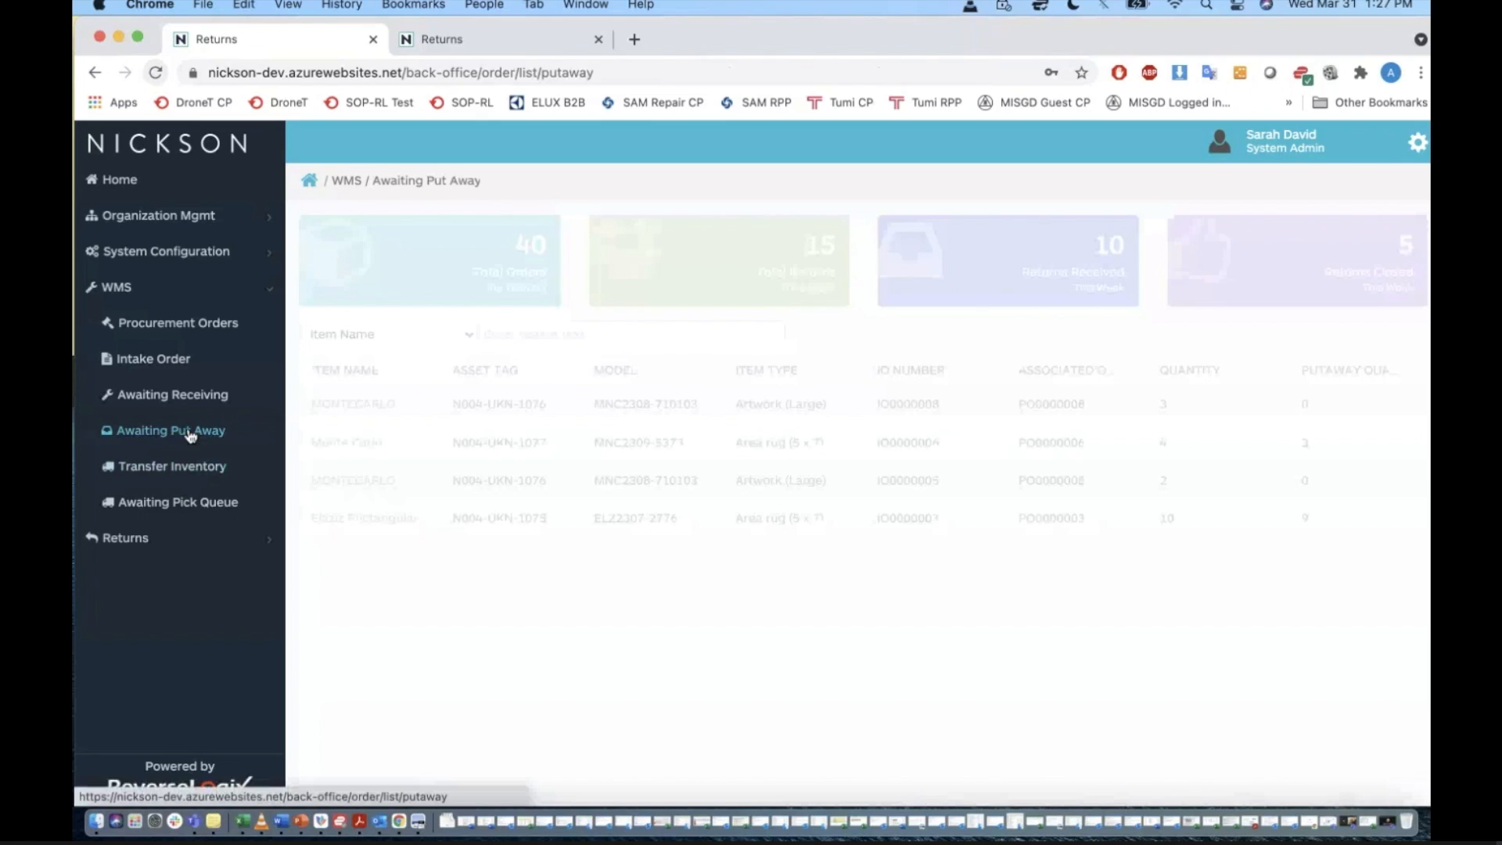
pyautogui.click(190, 468)
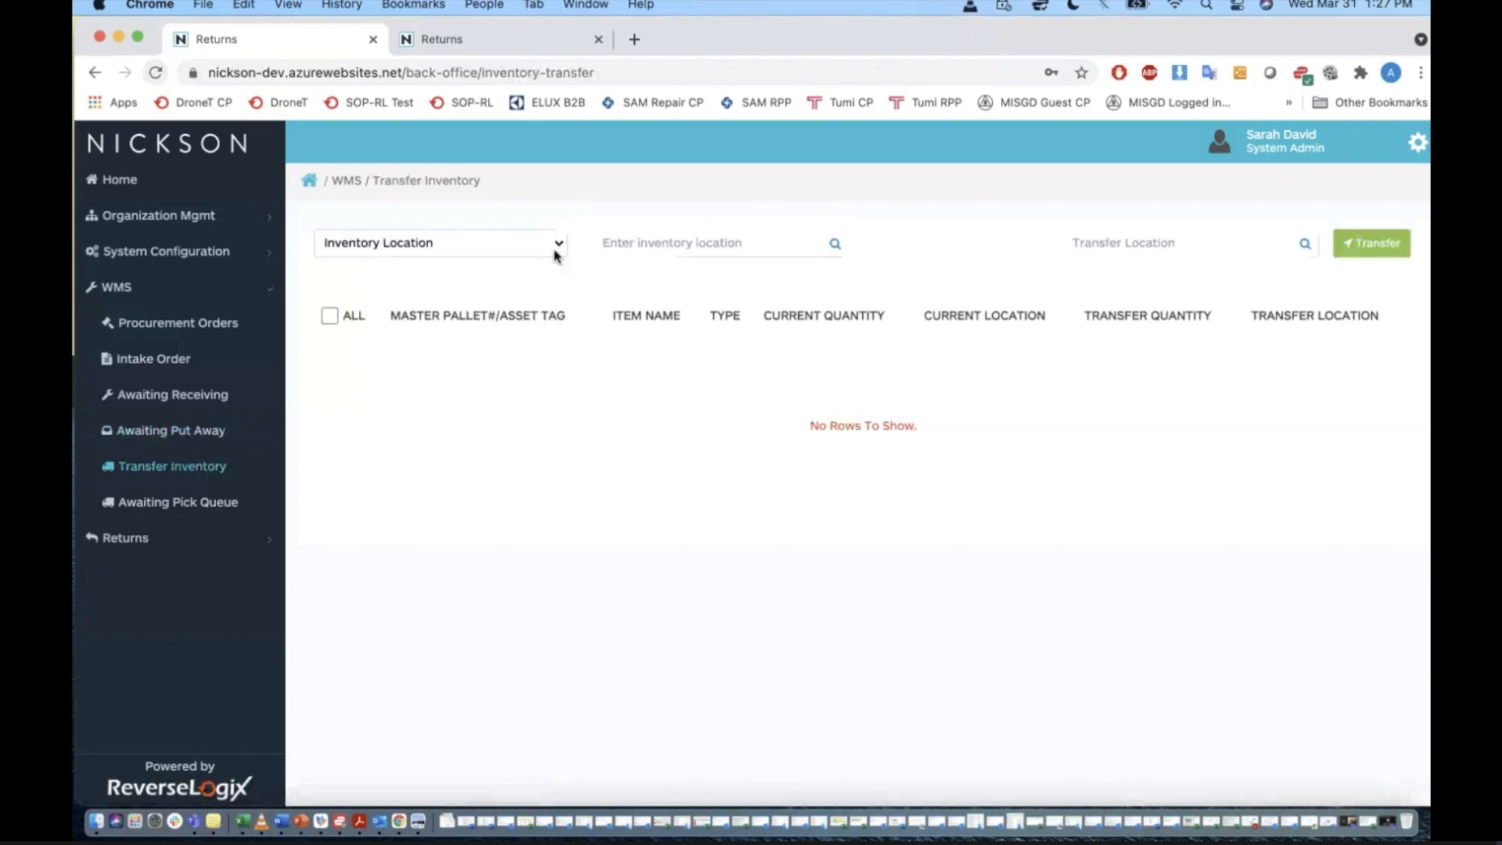
pyautogui.click(555, 255)
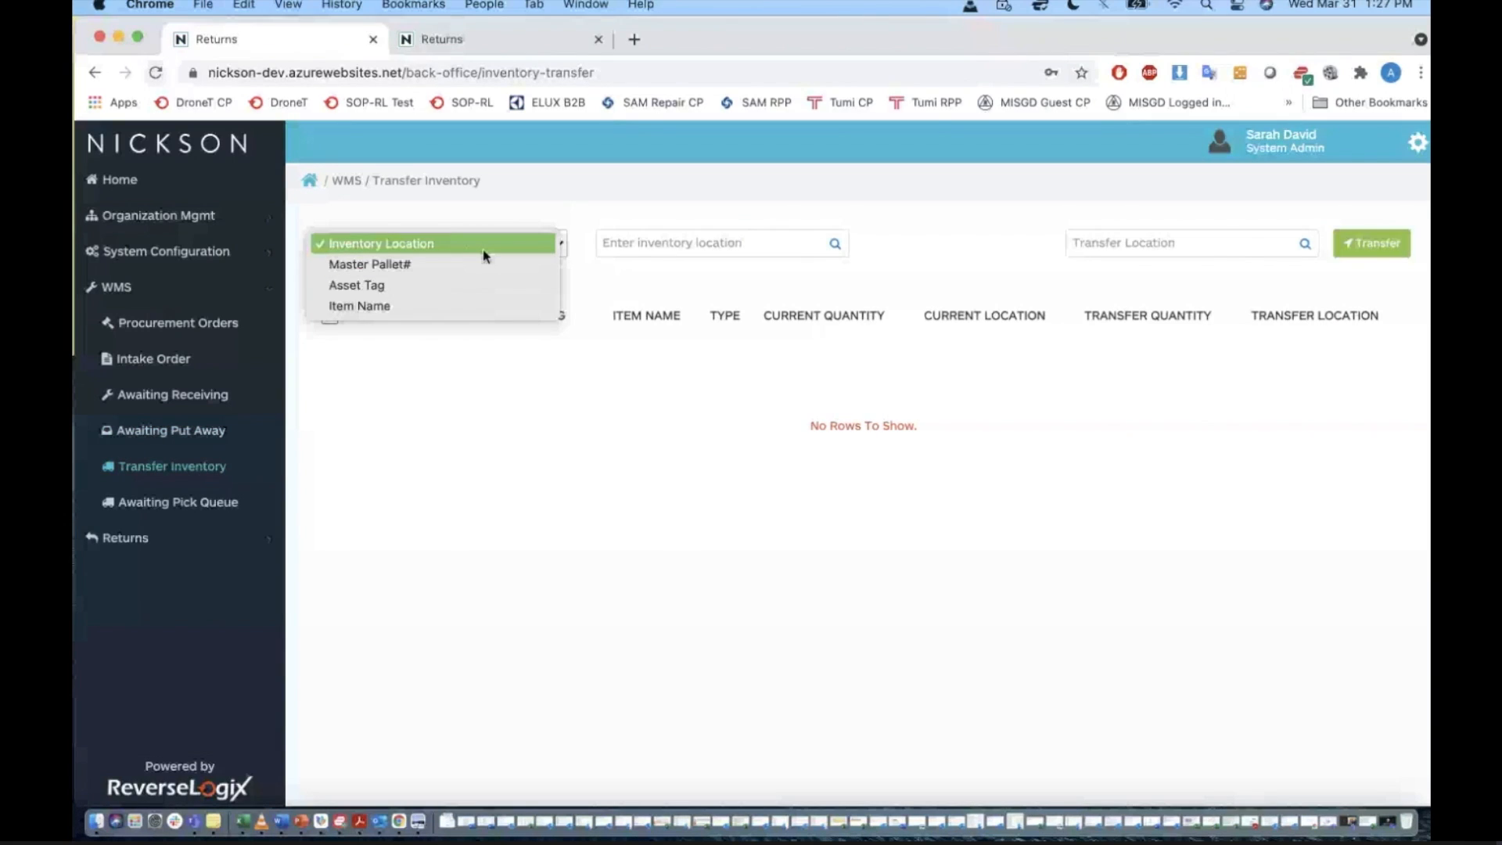
pyautogui.click(671, 250)
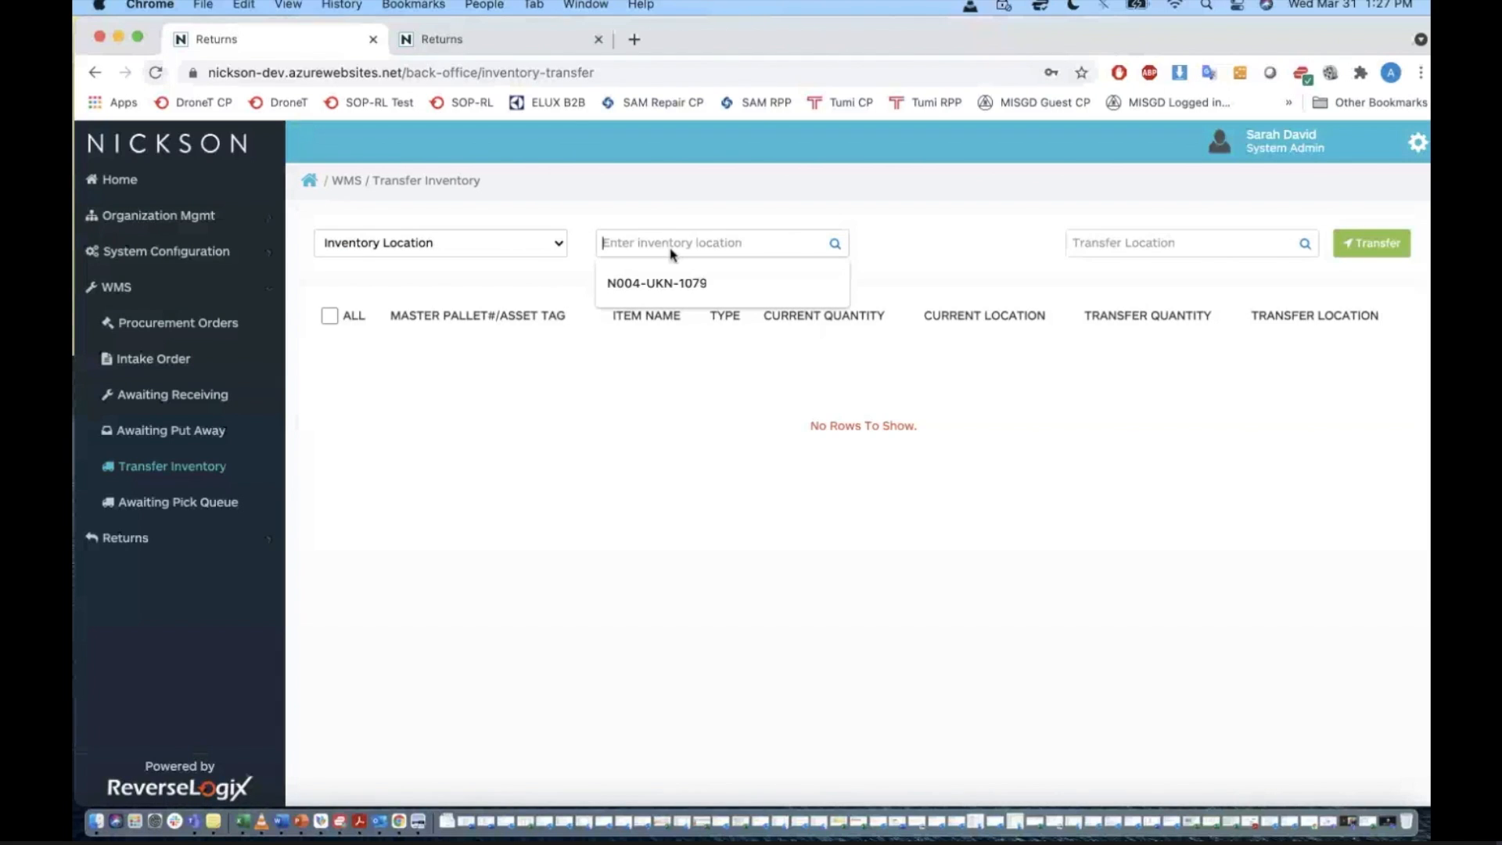
pyautogui.write('L00')
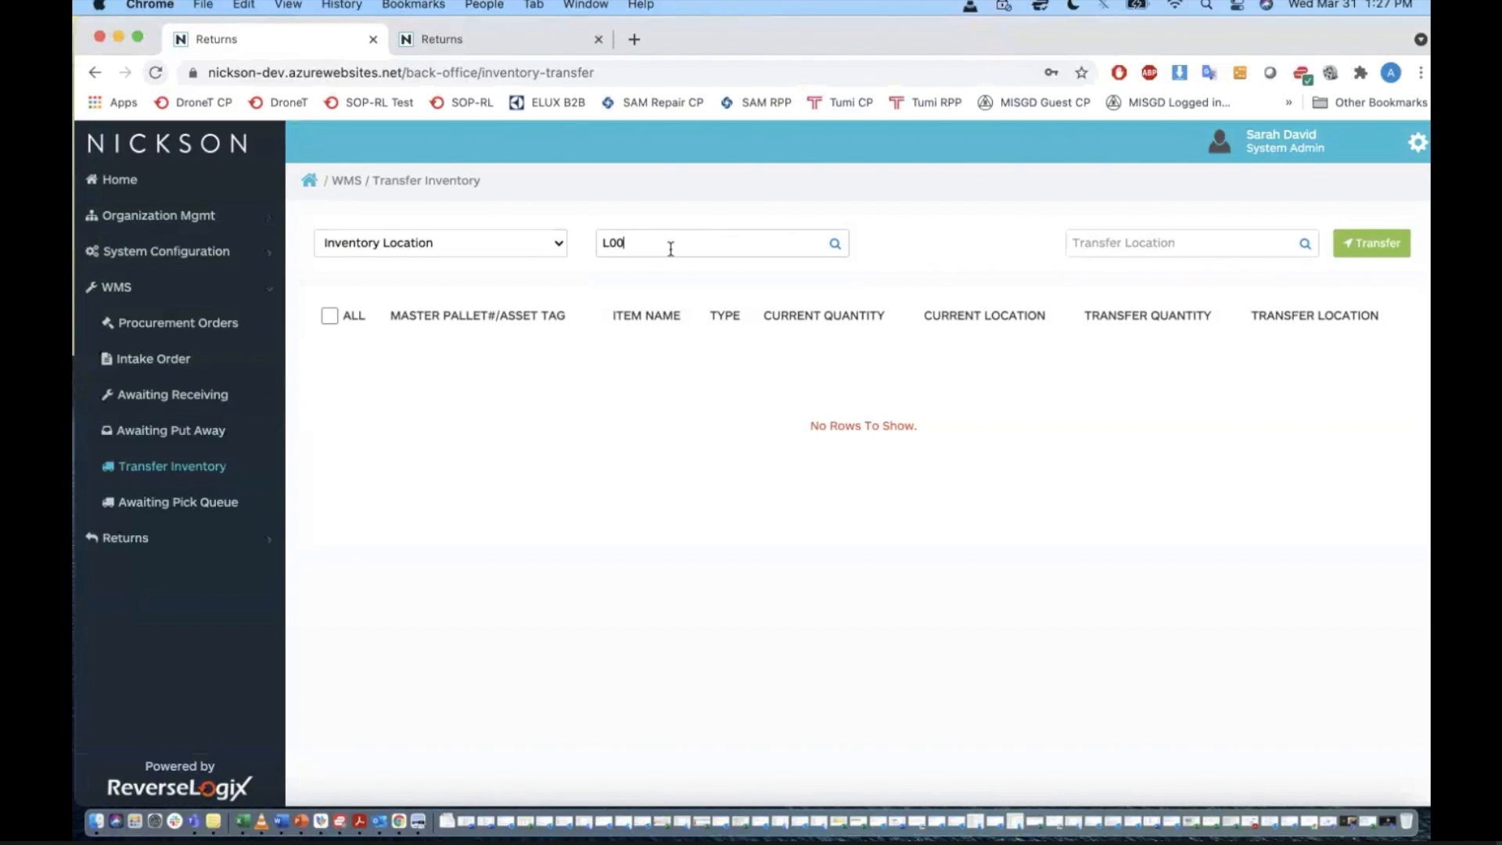
pyautogui.write('9')
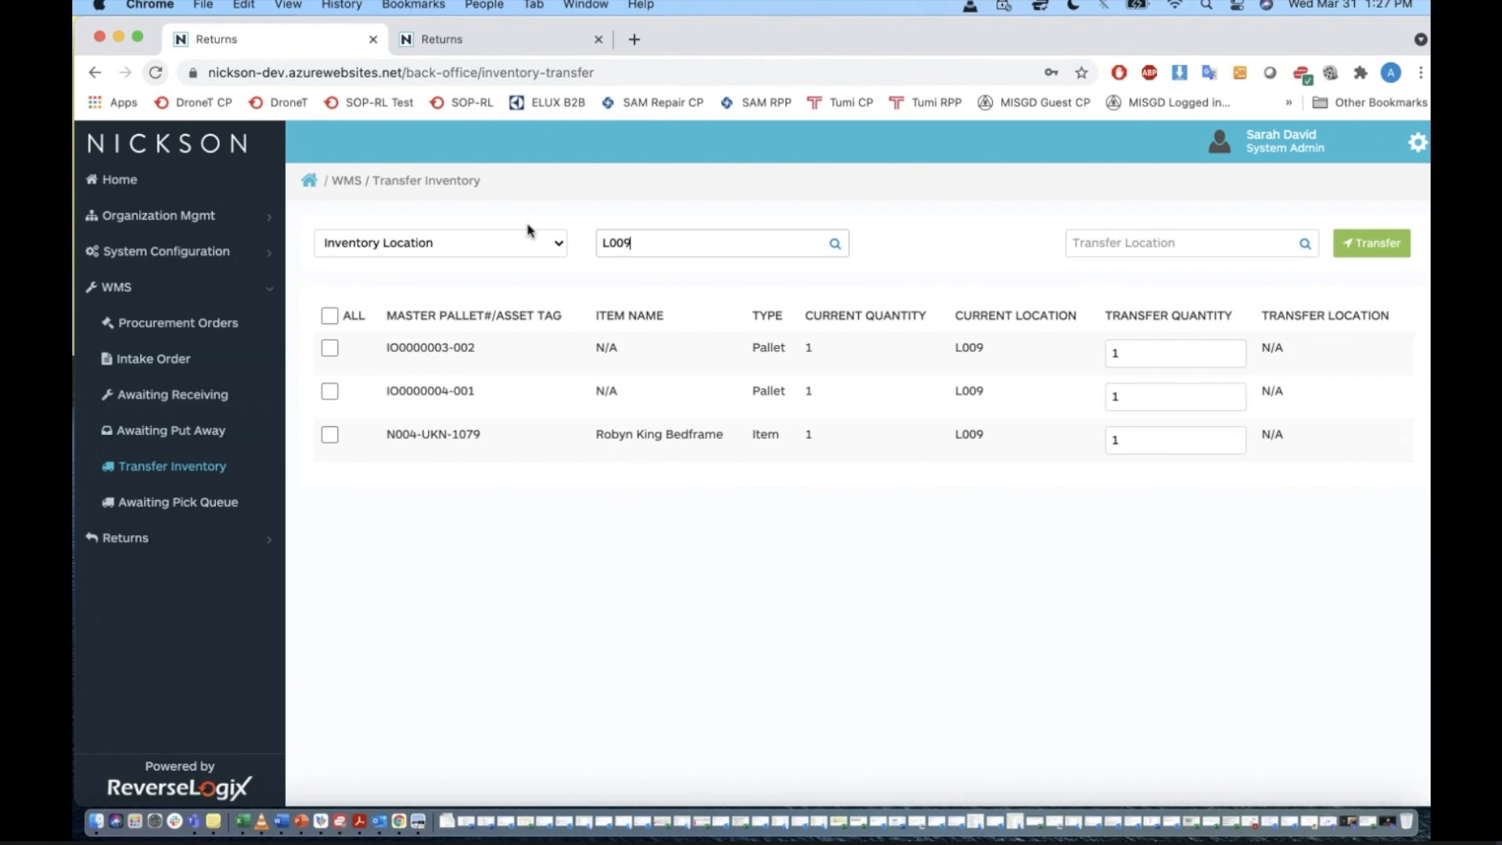
pyautogui.click(541, 250)
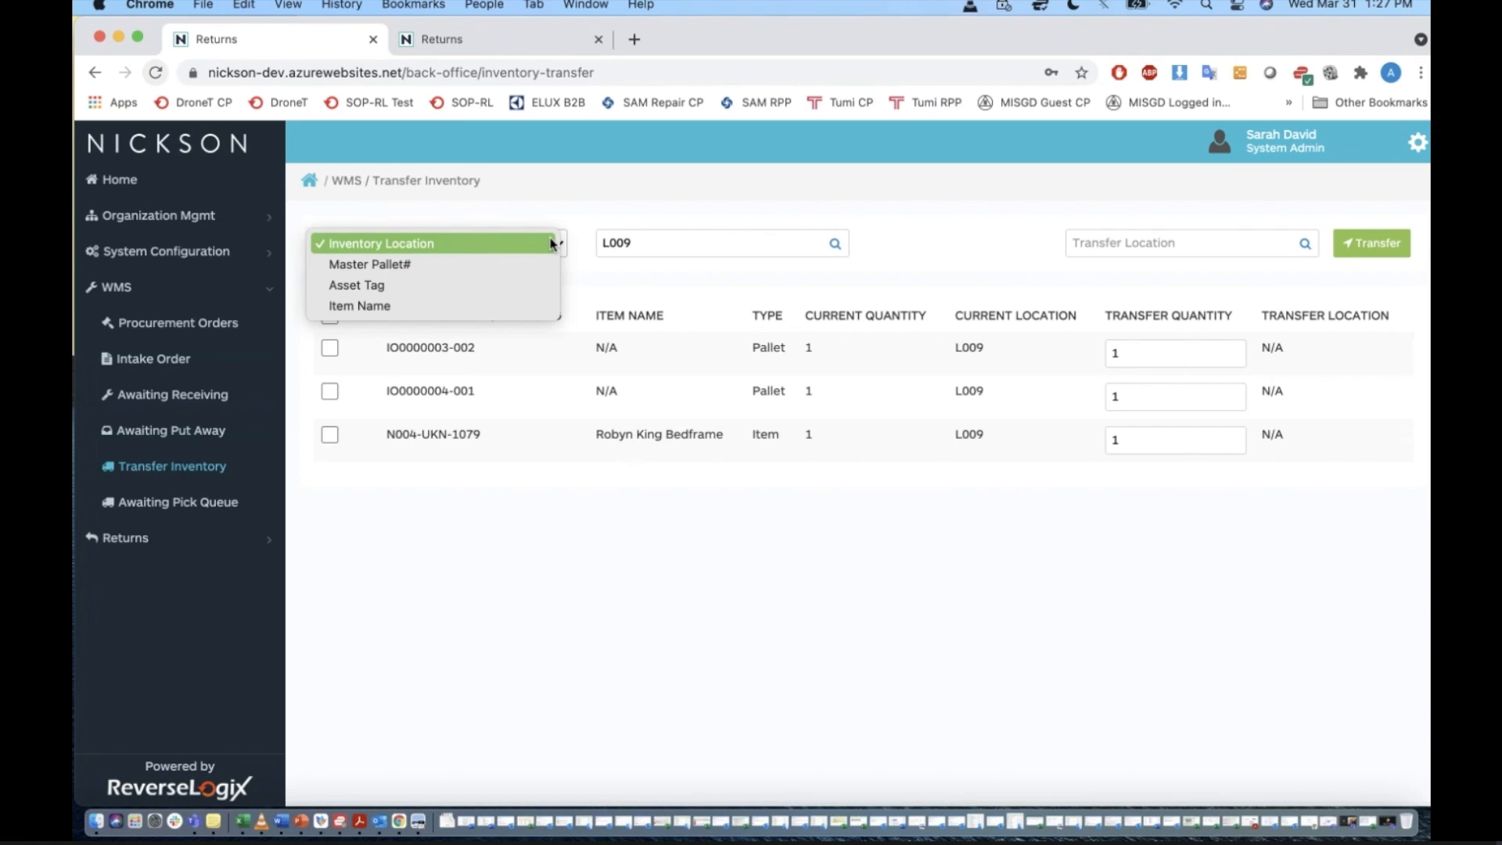
pyautogui.click(552, 243)
pyautogui.moveTo(483, 395); pyautogui.dragTo(384, 392)
pyautogui.press('super+c')
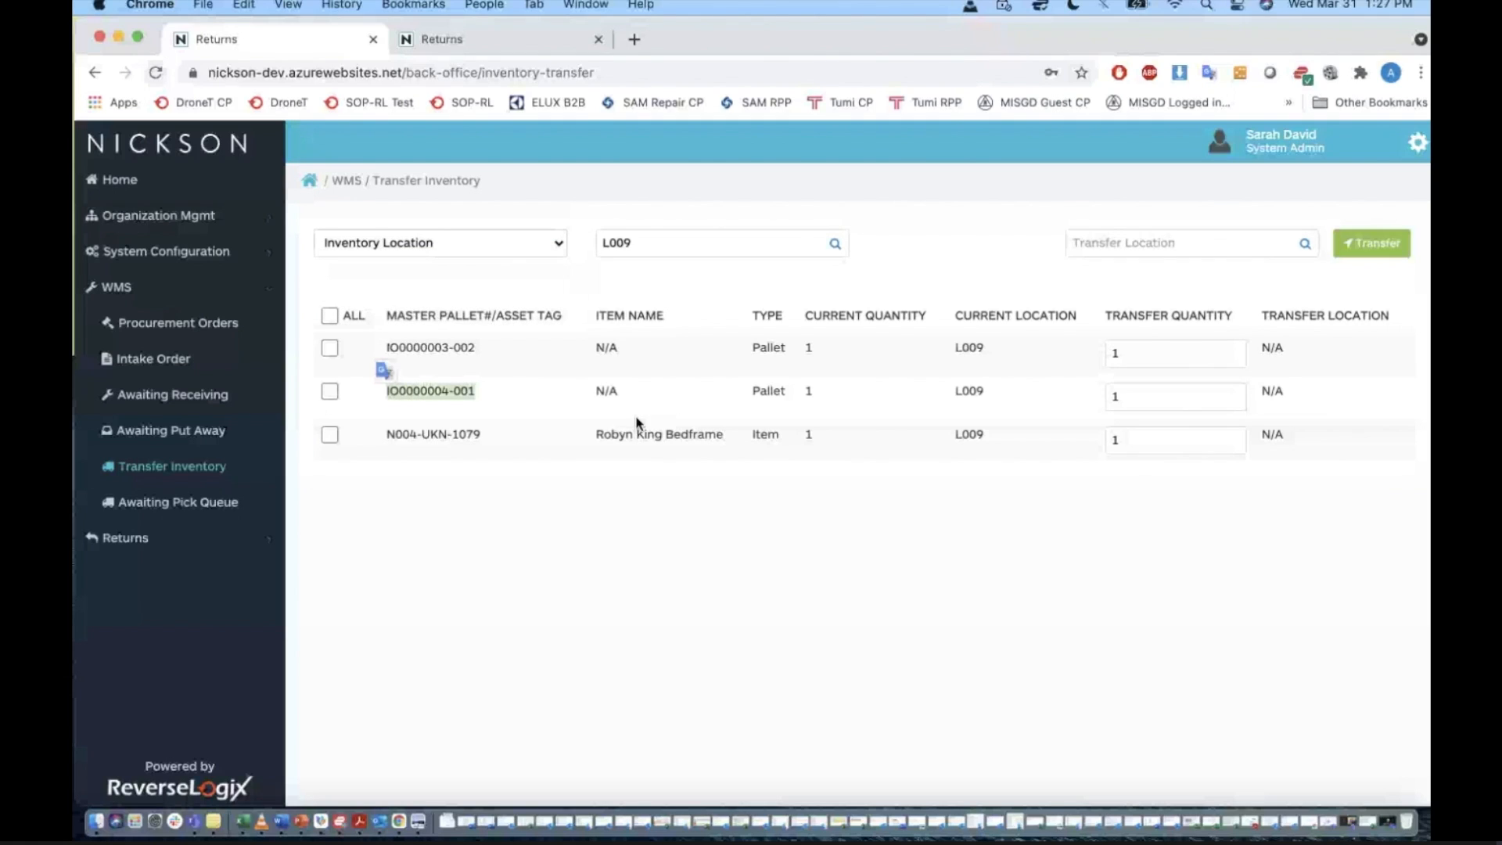
pyautogui.click(551, 244)
pyautogui.click(536, 270)
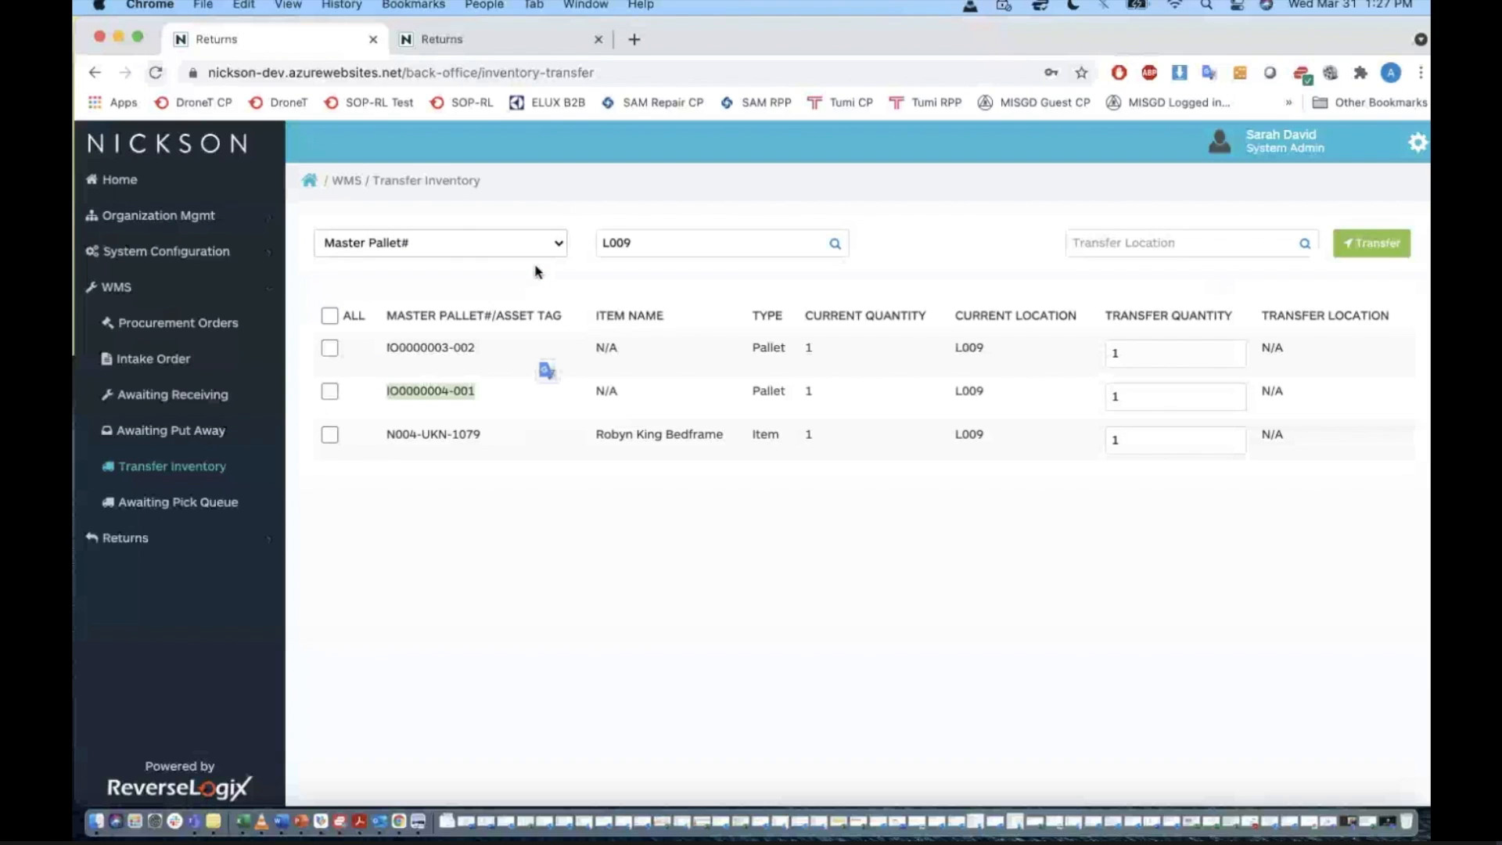
pyautogui.click(739, 244)
pyautogui.press('super+v')
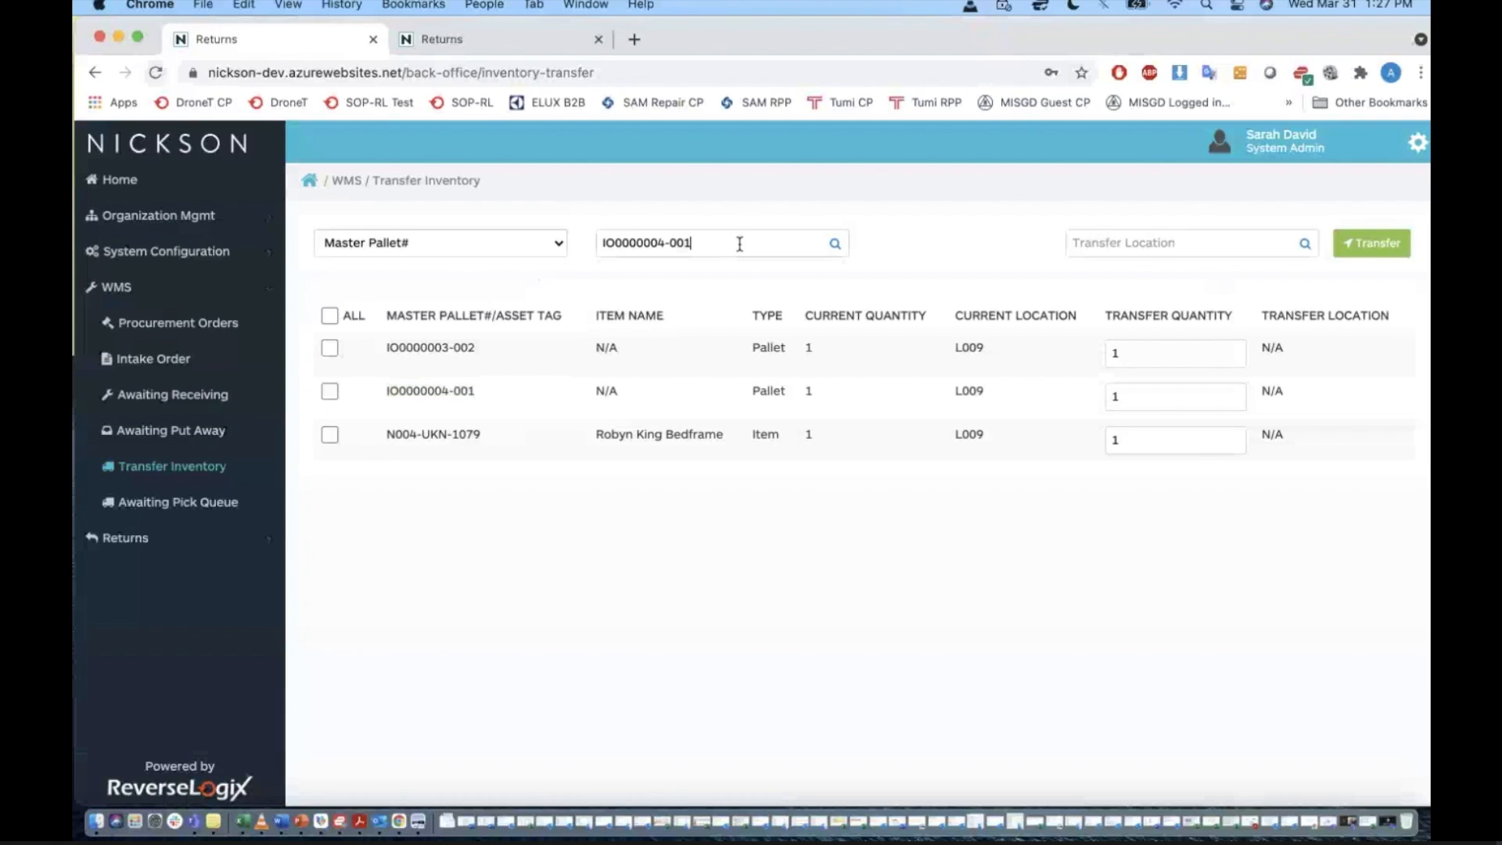
pyautogui.press('Return')
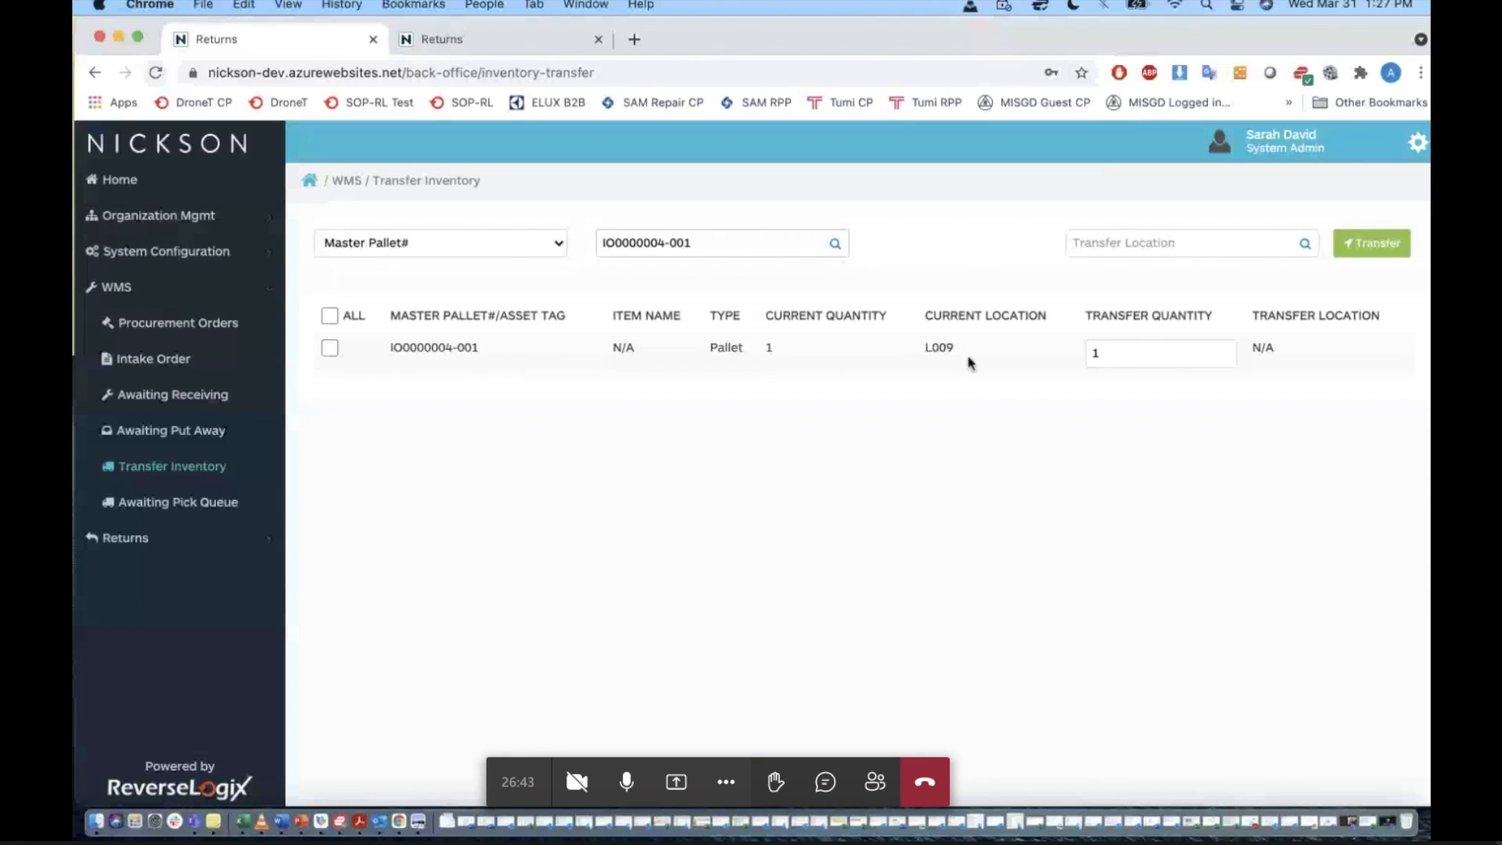
# Search the transfer inventory by asset tag N004-UKN-1079, taken from the non-serial entry in the sticky note.
pyautogui.click(467, 242)
pyautogui.click(464, 264)
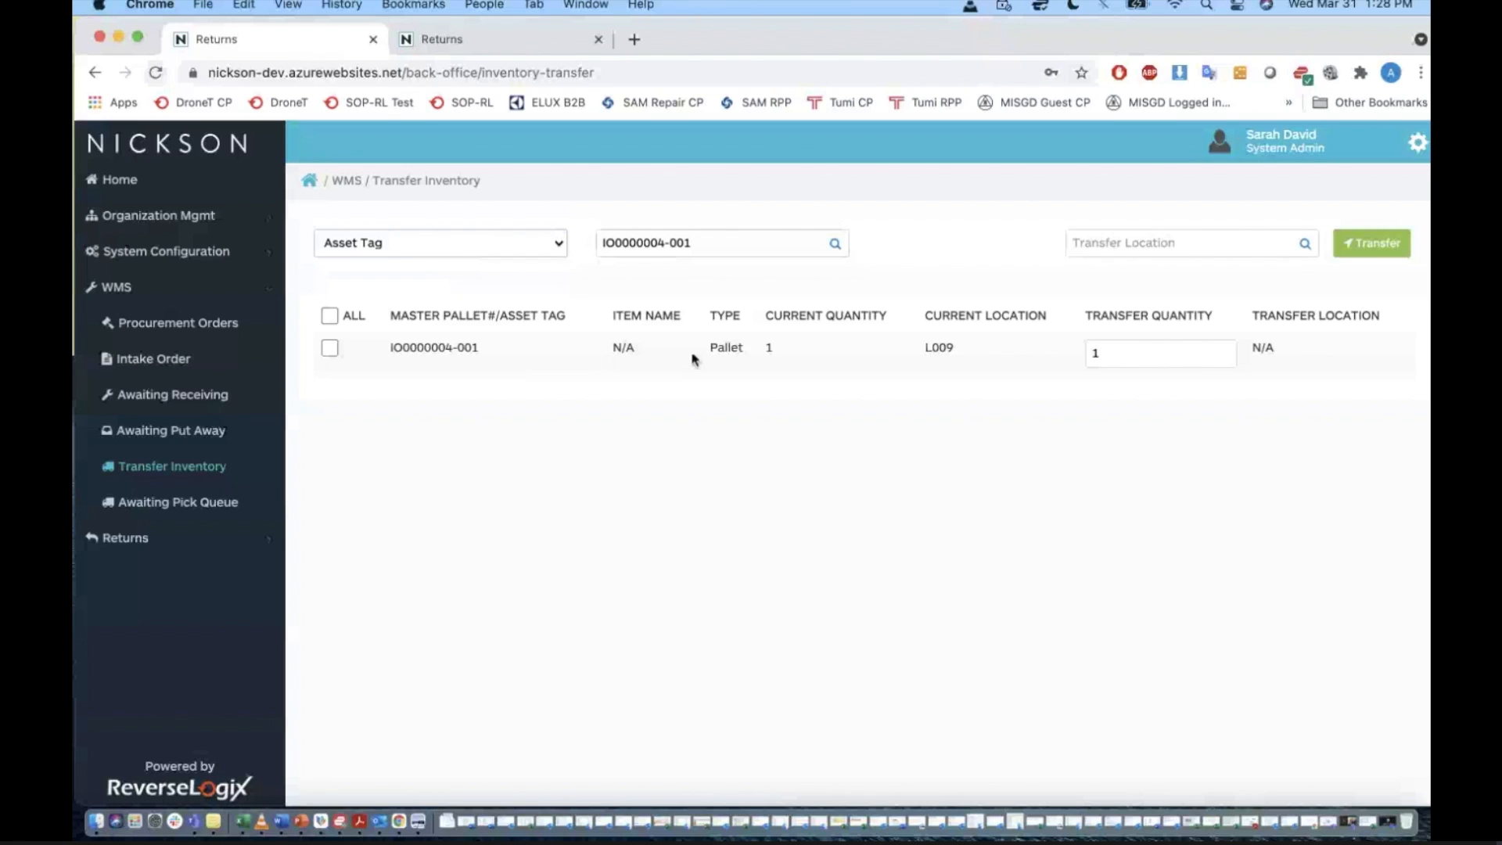
pyautogui.hotkey('ctrl', 'Up')
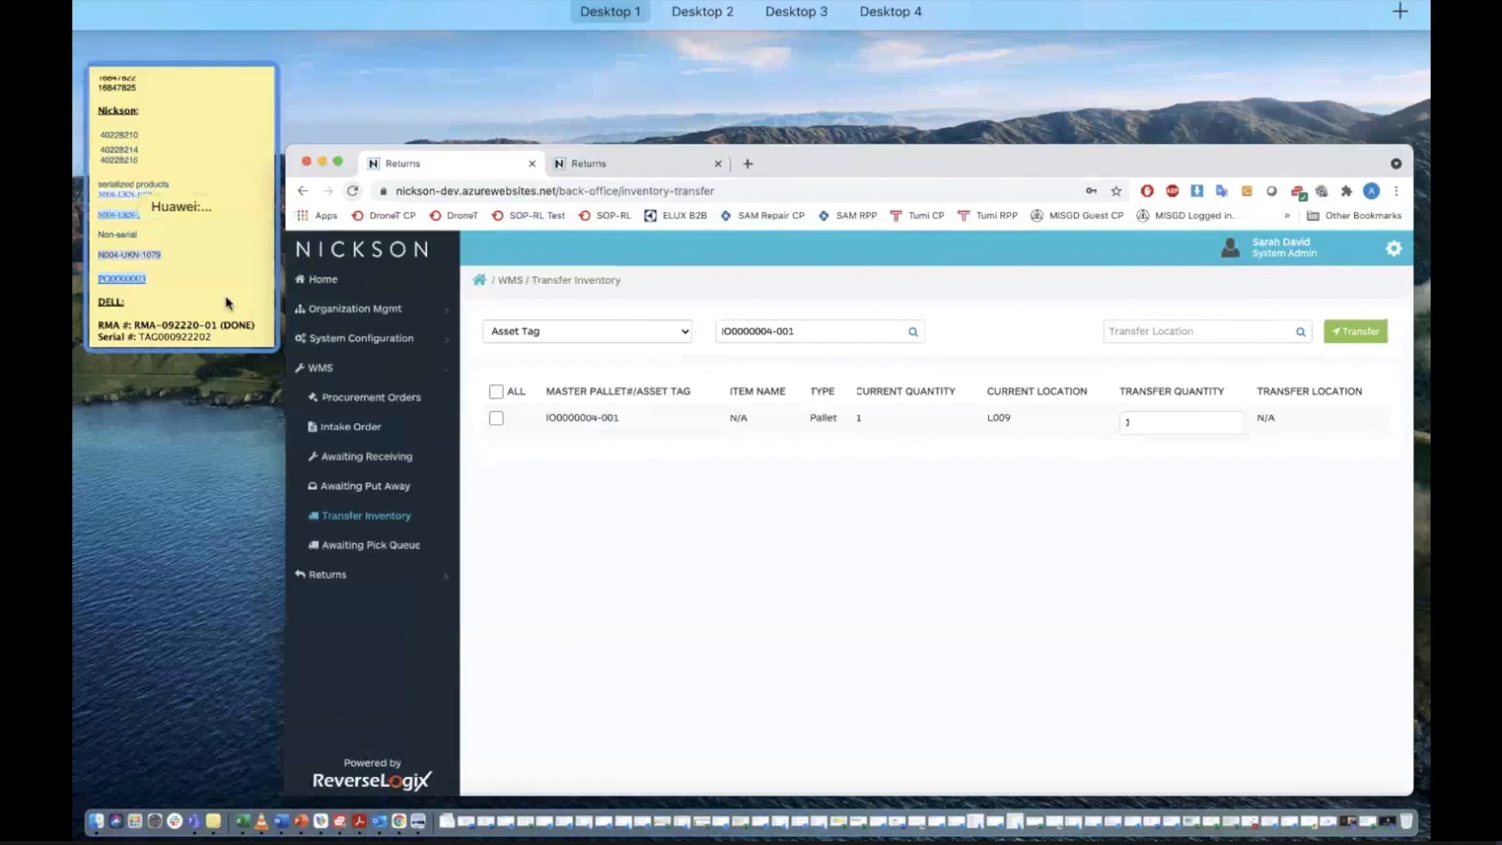
pyautogui.click(226, 302)
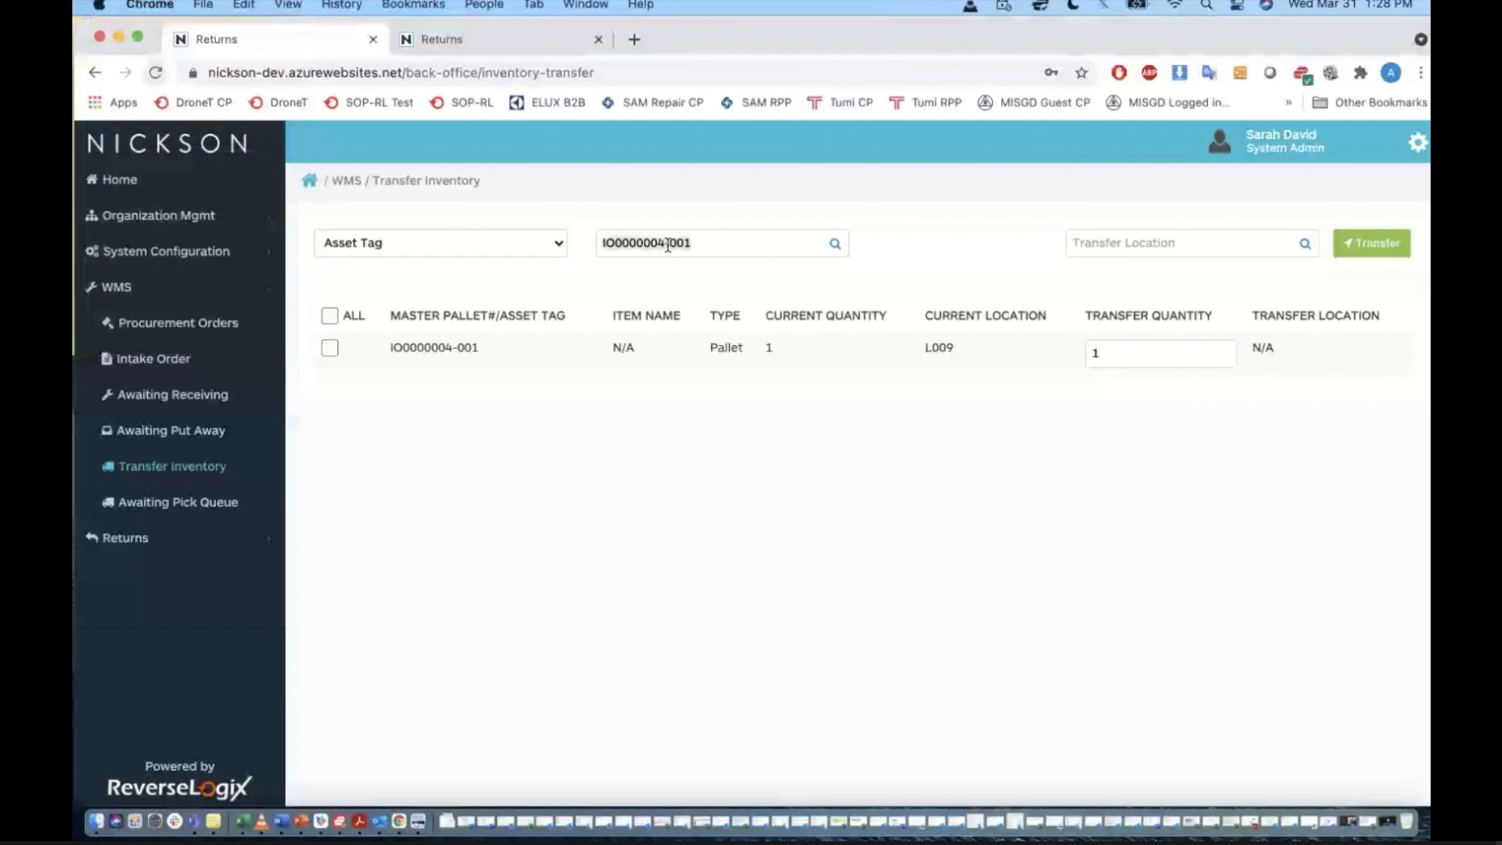
pyautogui.tripleClick(671, 245)
pyautogui.write('N004-UKN-1079')
pyautogui.press('Return')
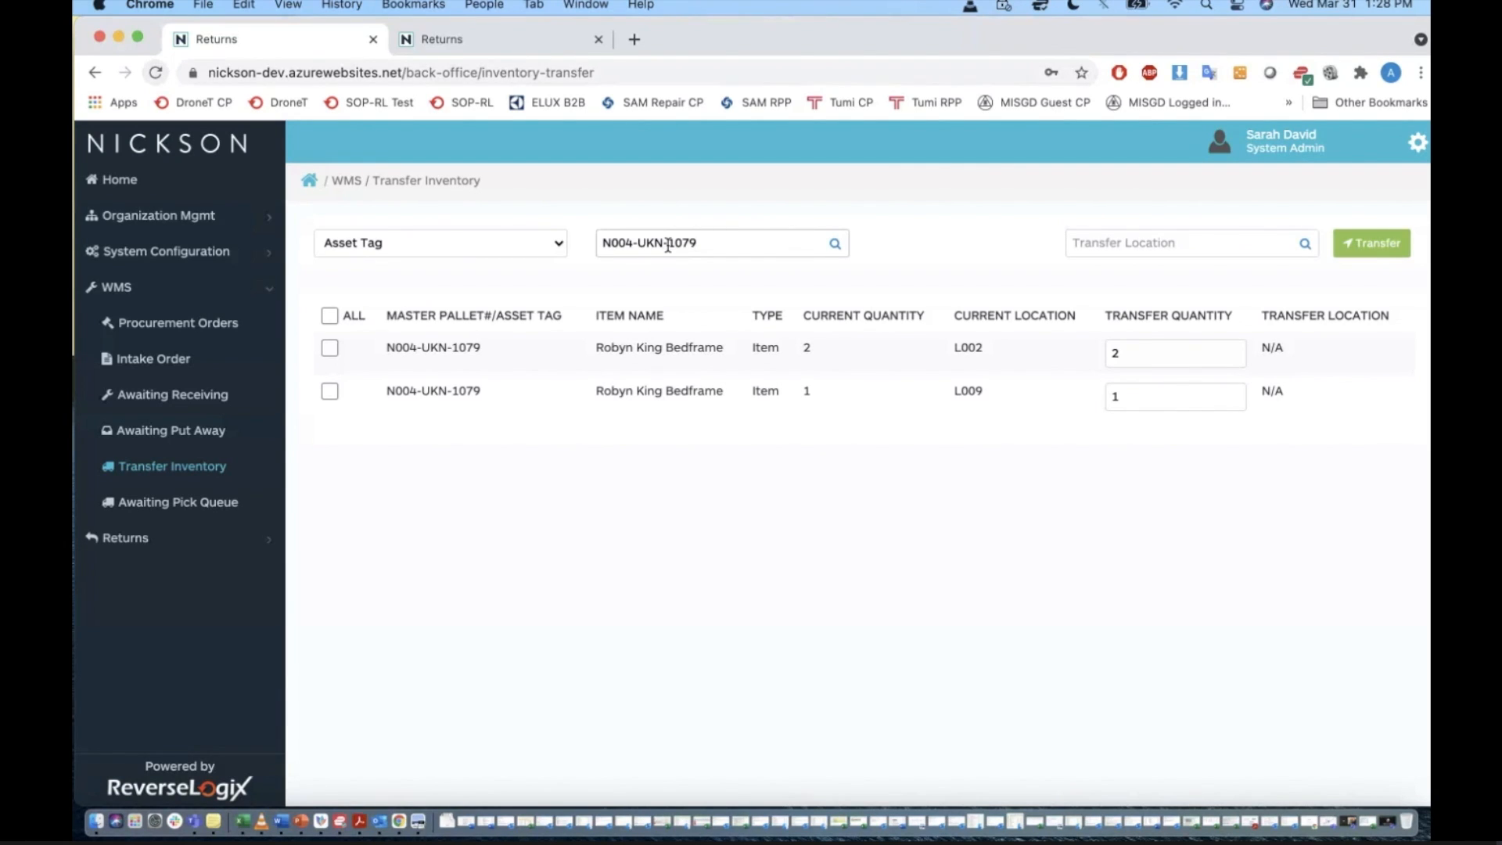
# Search the transfer inventory by item name, using Robyn King Bedframe copied from the listed results.
pyautogui.click(532, 249)
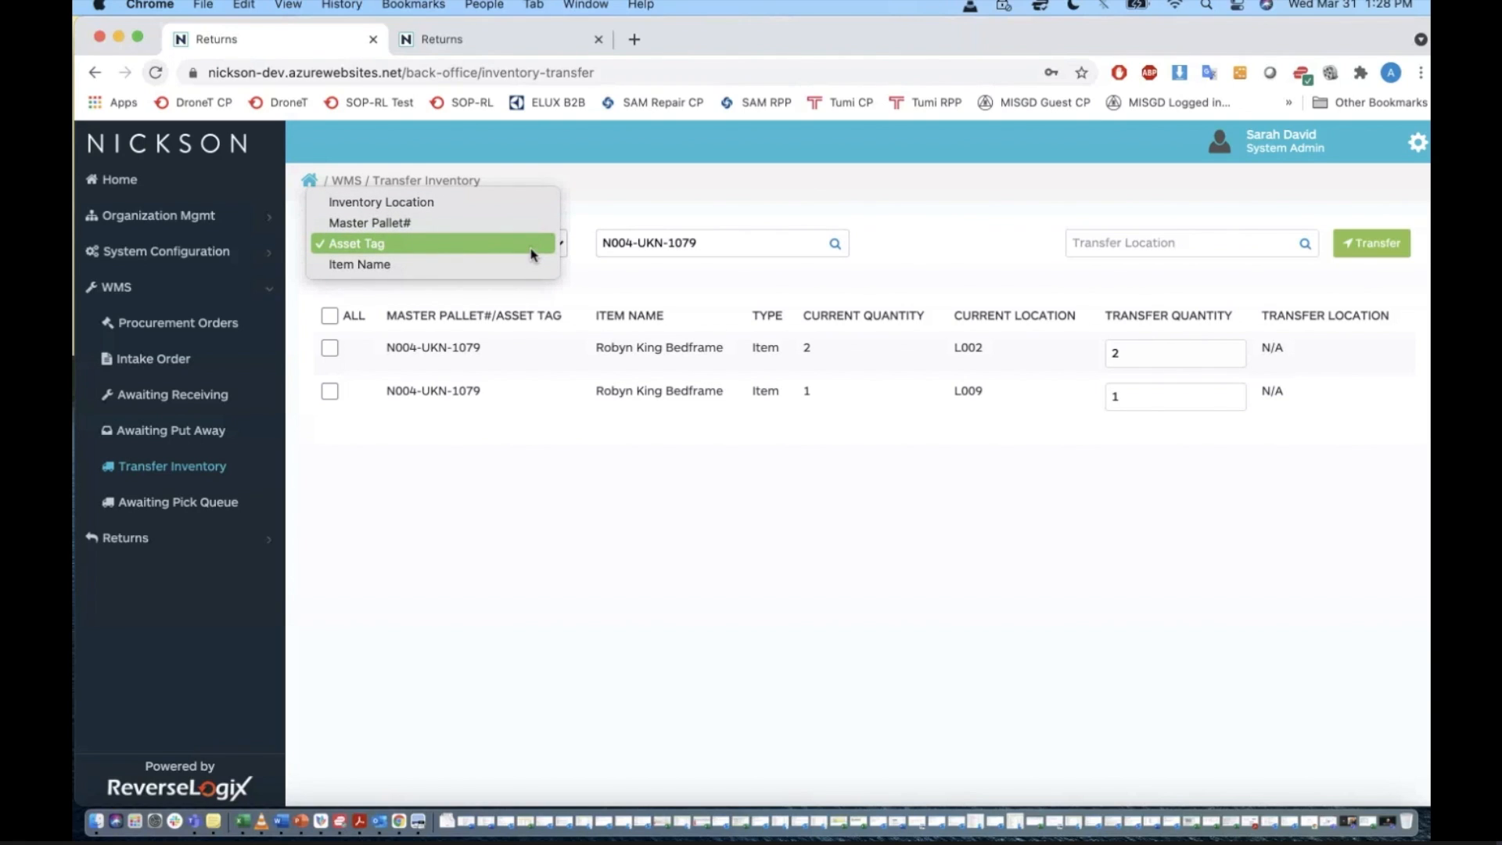
pyautogui.click(730, 265)
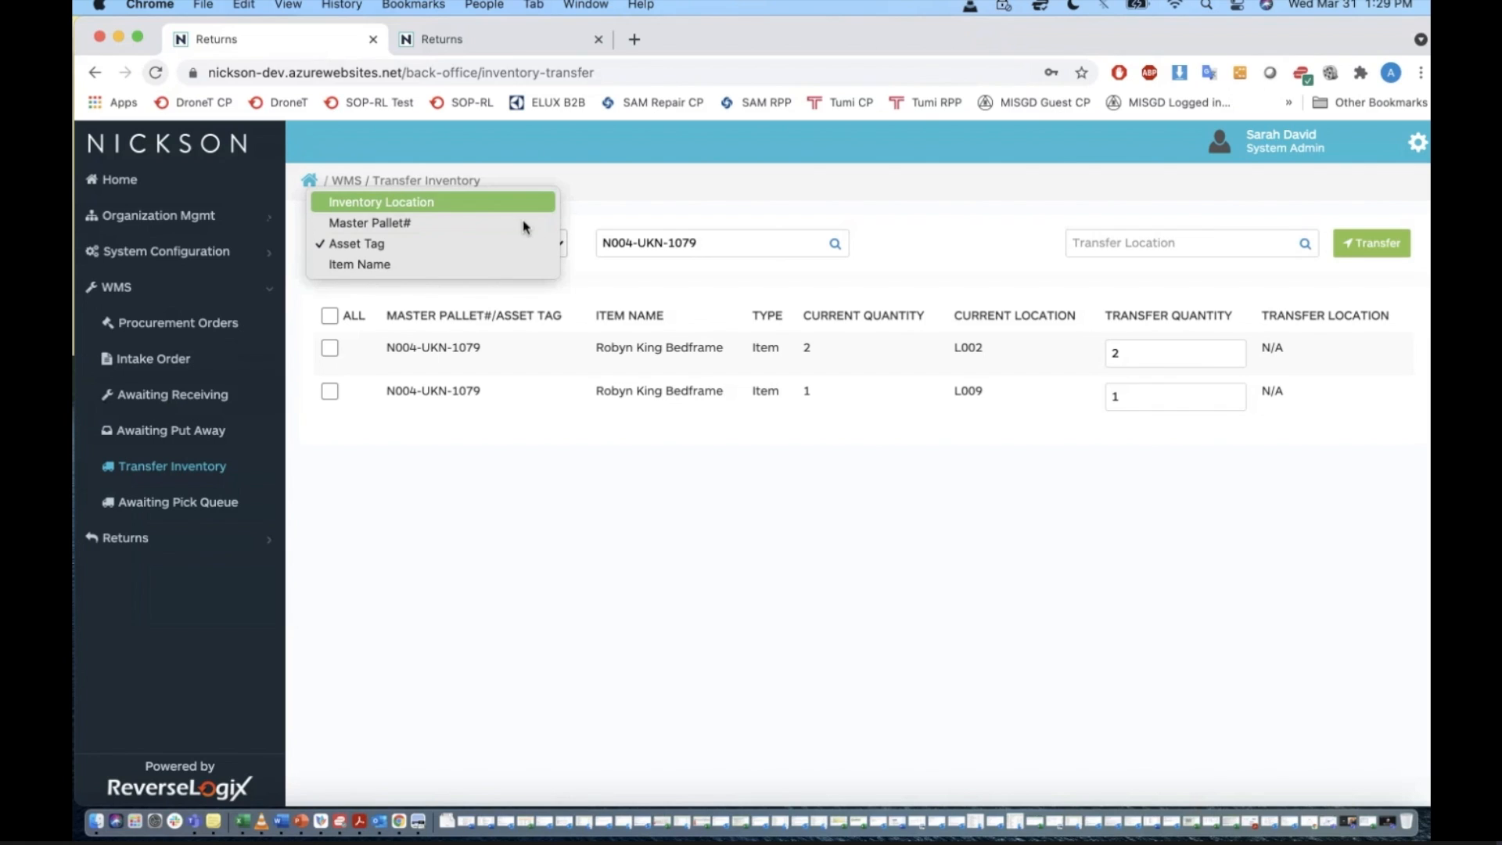
pyautogui.click(737, 397)
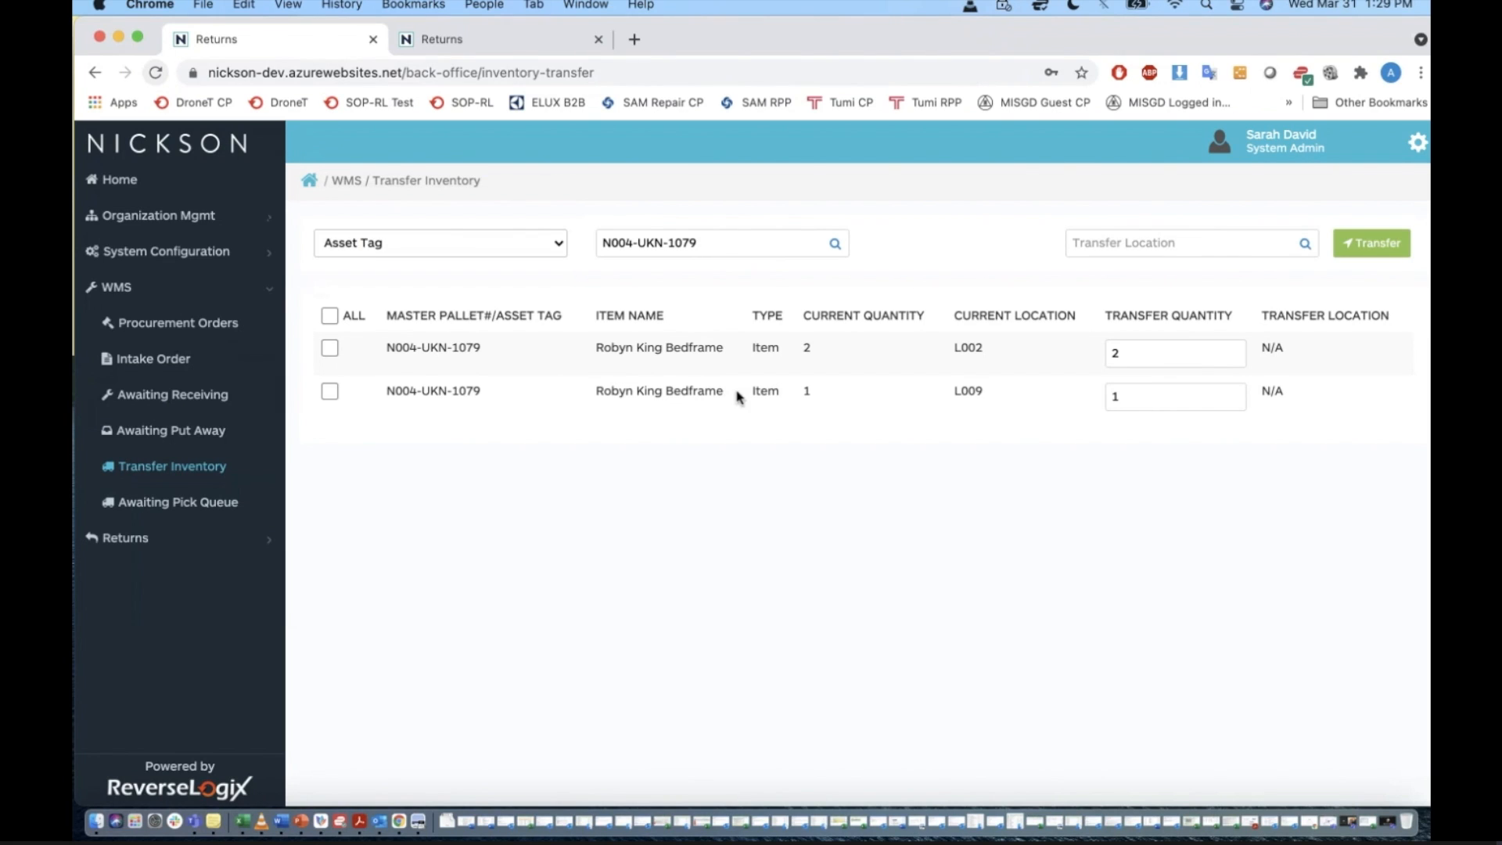
pyautogui.moveTo(721, 388); pyautogui.dragTo(596, 389)
pyautogui.press('cmd+c')
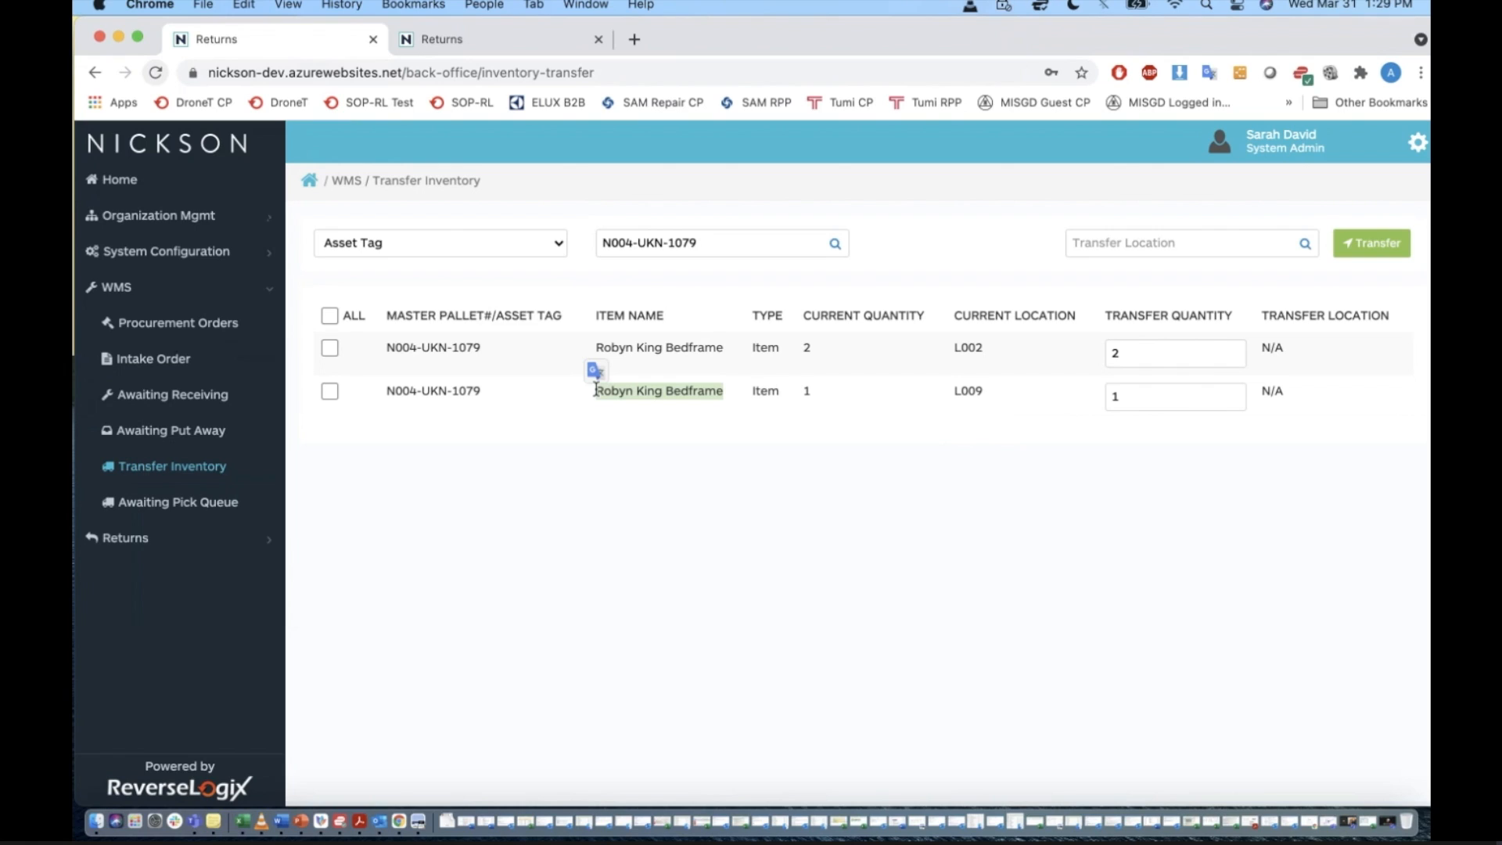
pyautogui.click(479, 244)
pyautogui.click(472, 265)
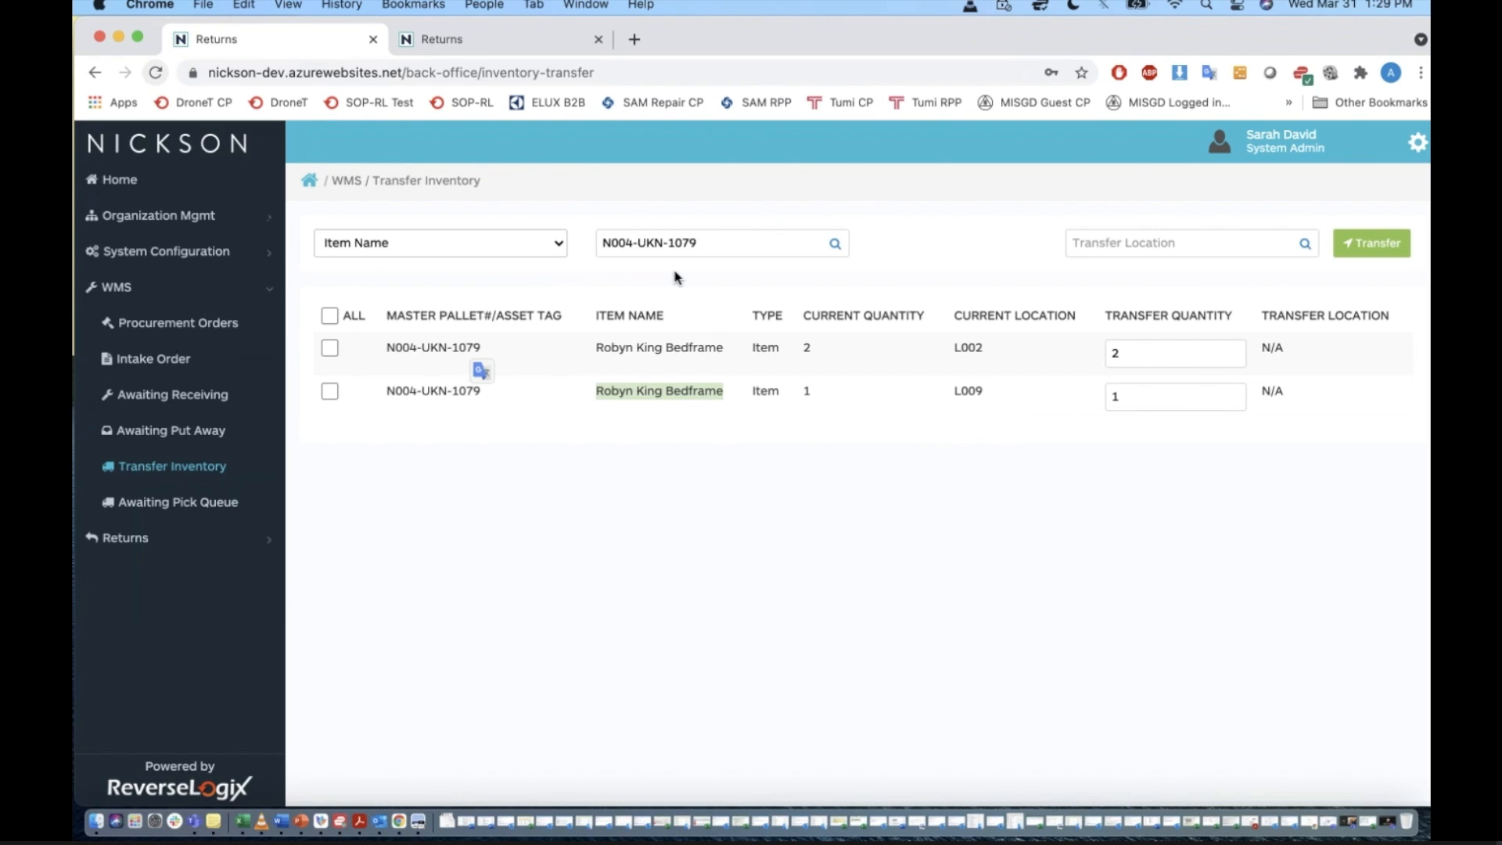
pyautogui.tripleClick(673, 242)
pyautogui.press('cmd+v')
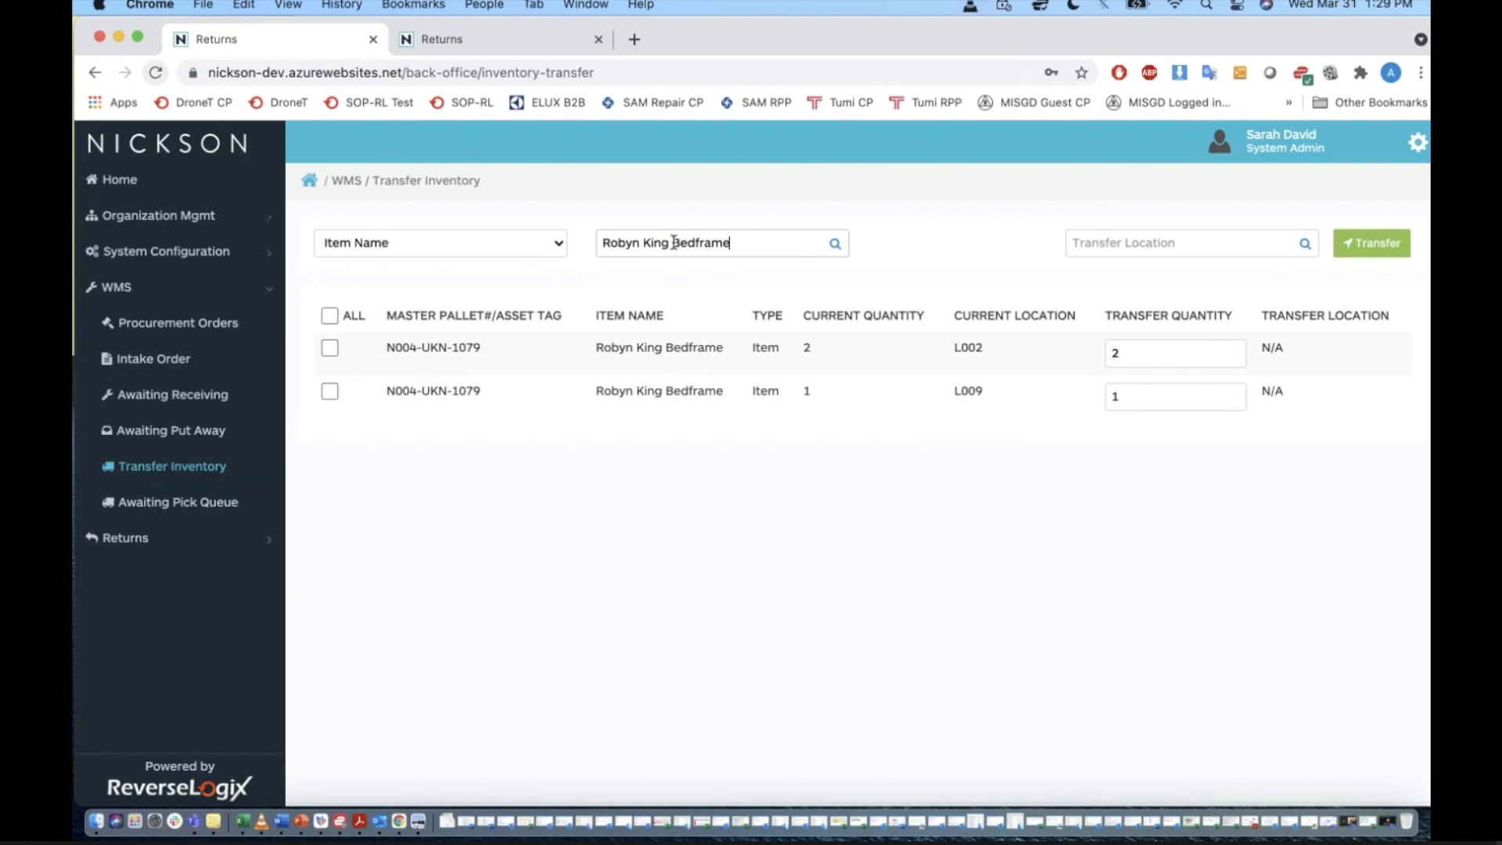
pyautogui.press('Return')
pyautogui.click(453, 244)
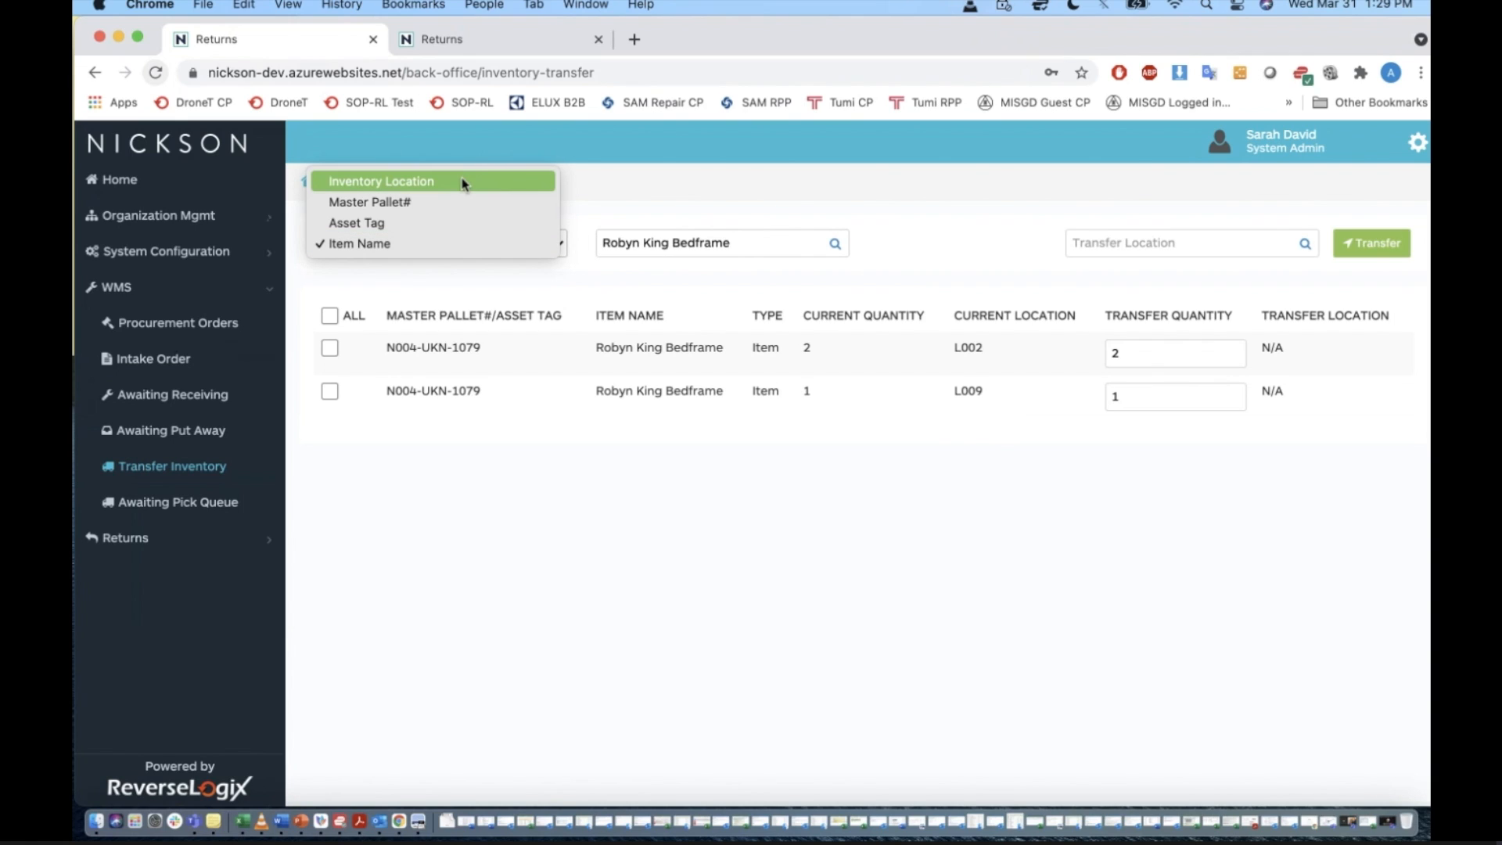
pyautogui.click(472, 466)
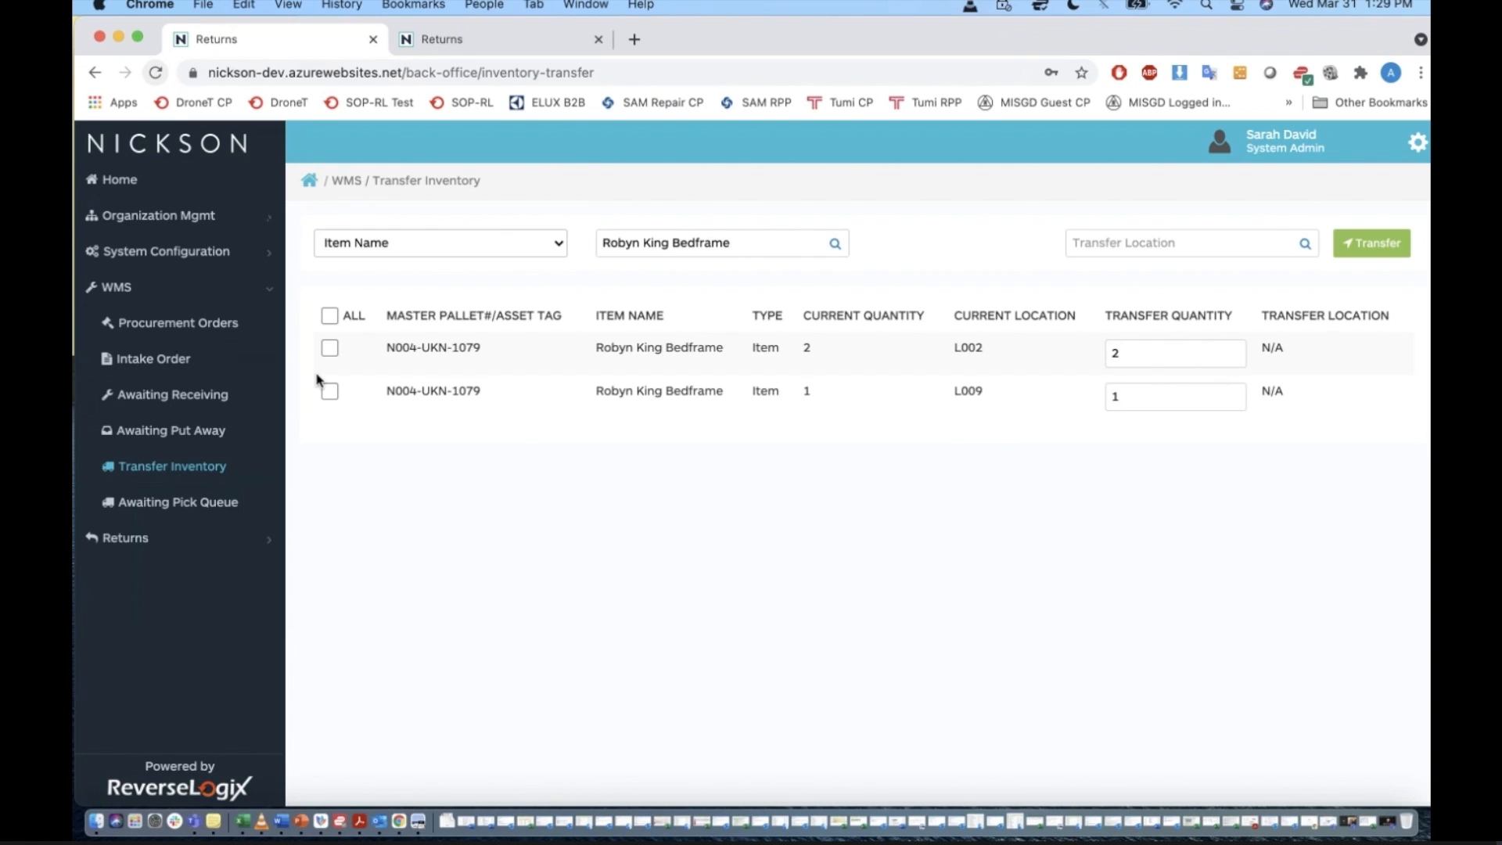
pyautogui.click(442, 244)
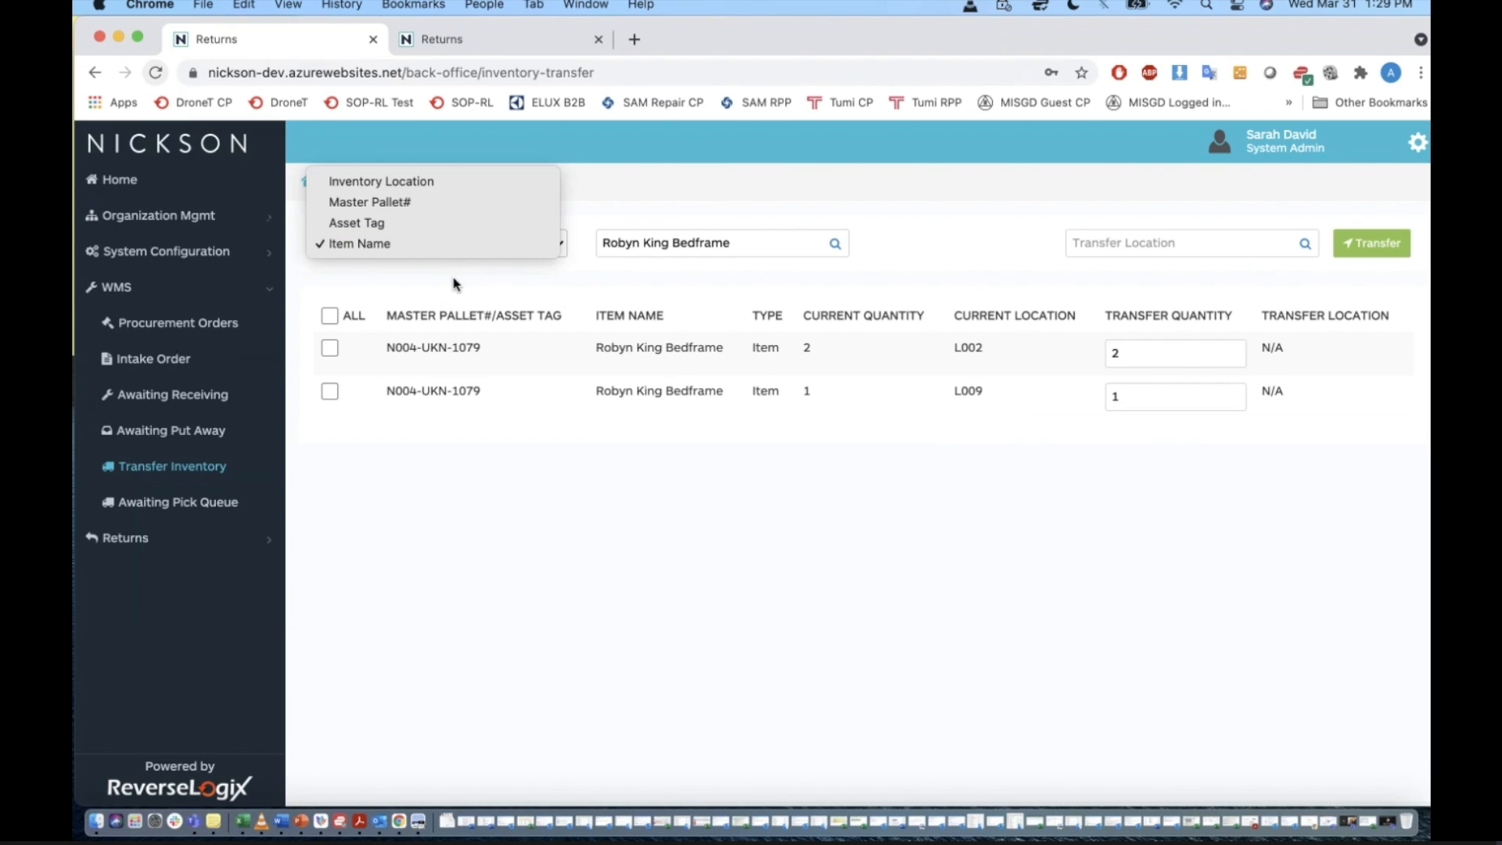
pyautogui.click(457, 281)
# Transfer the Robyn King Bedframe stored at L009 to location L004 of Warehouse - Nicksons.
pyautogui.click(329, 391)
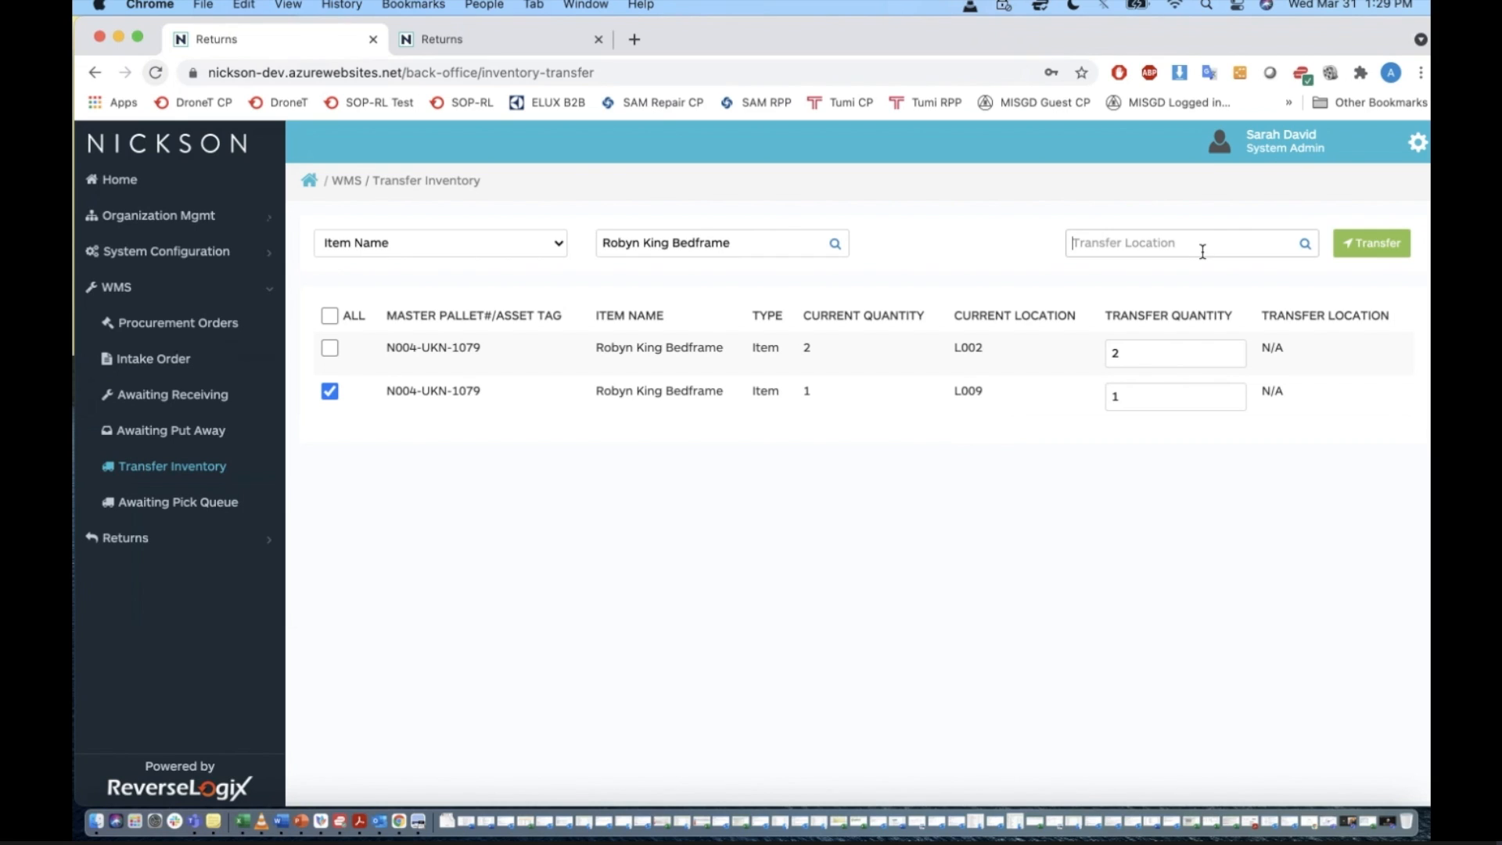
pyautogui.click(1304, 245)
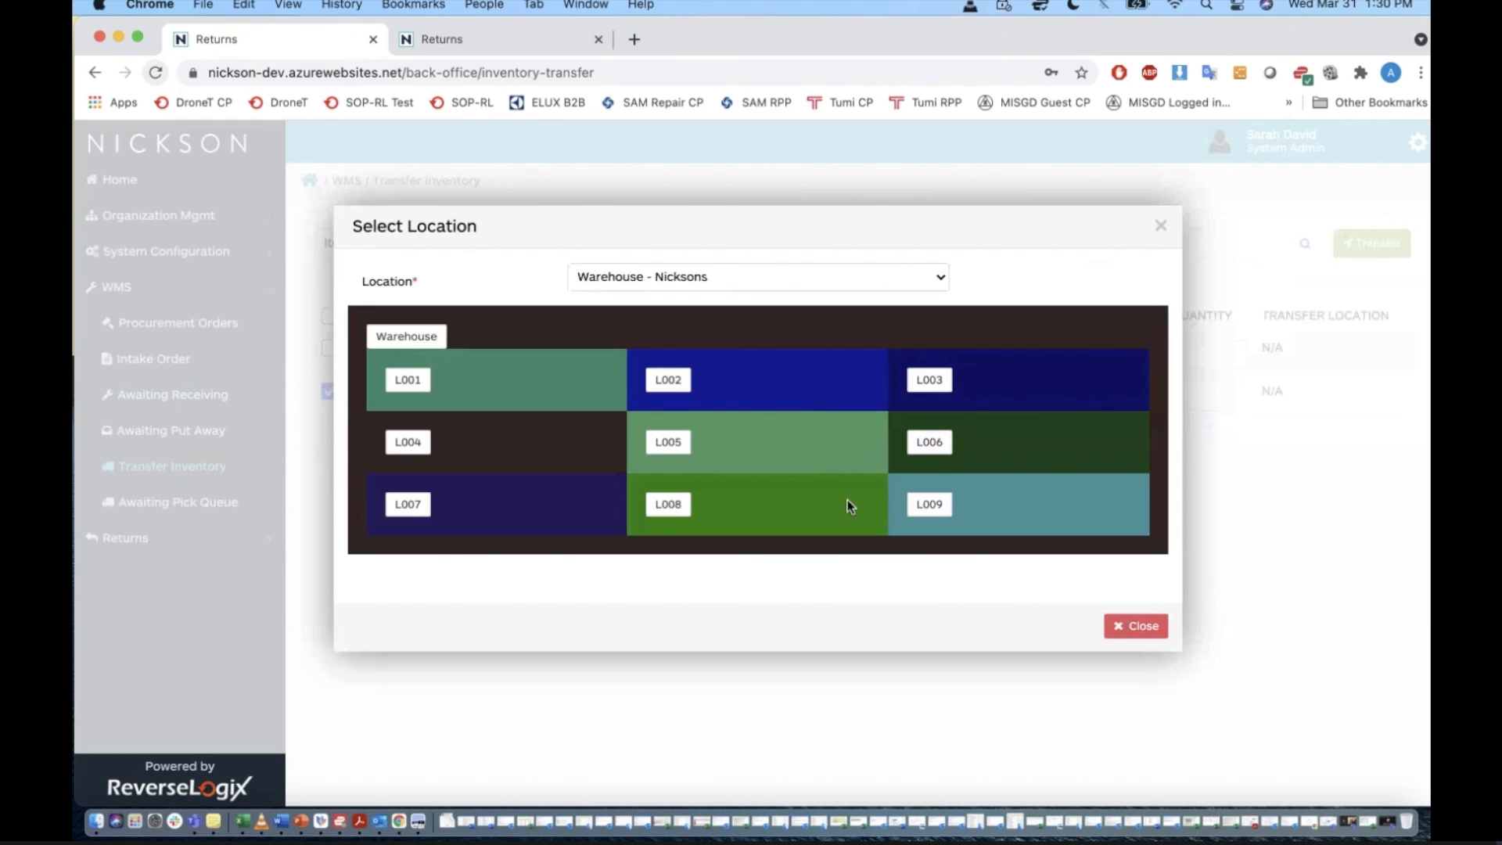
pyautogui.click(408, 443)
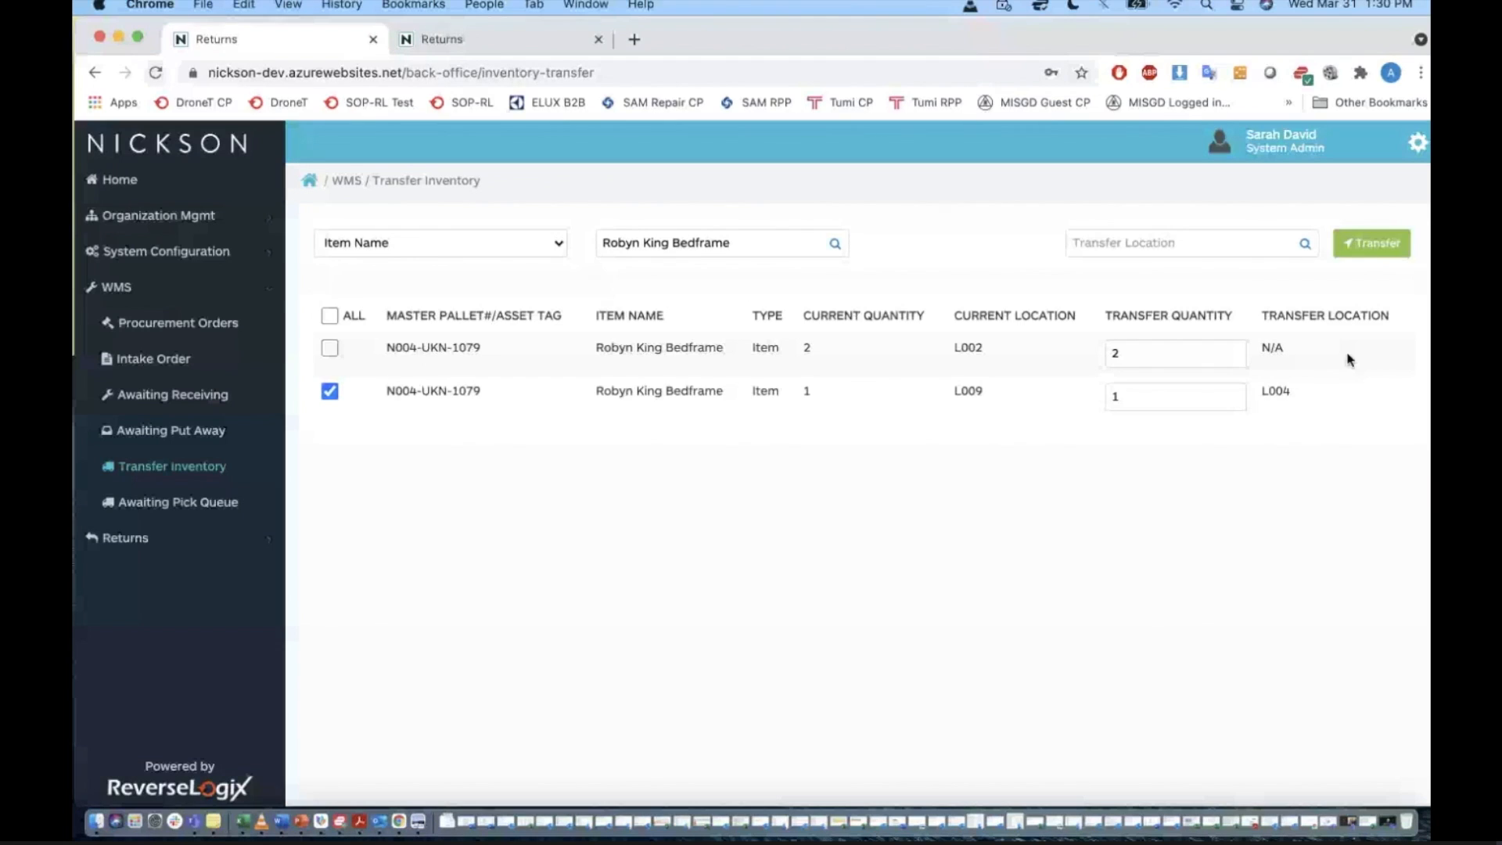
pyautogui.click(1395, 245)
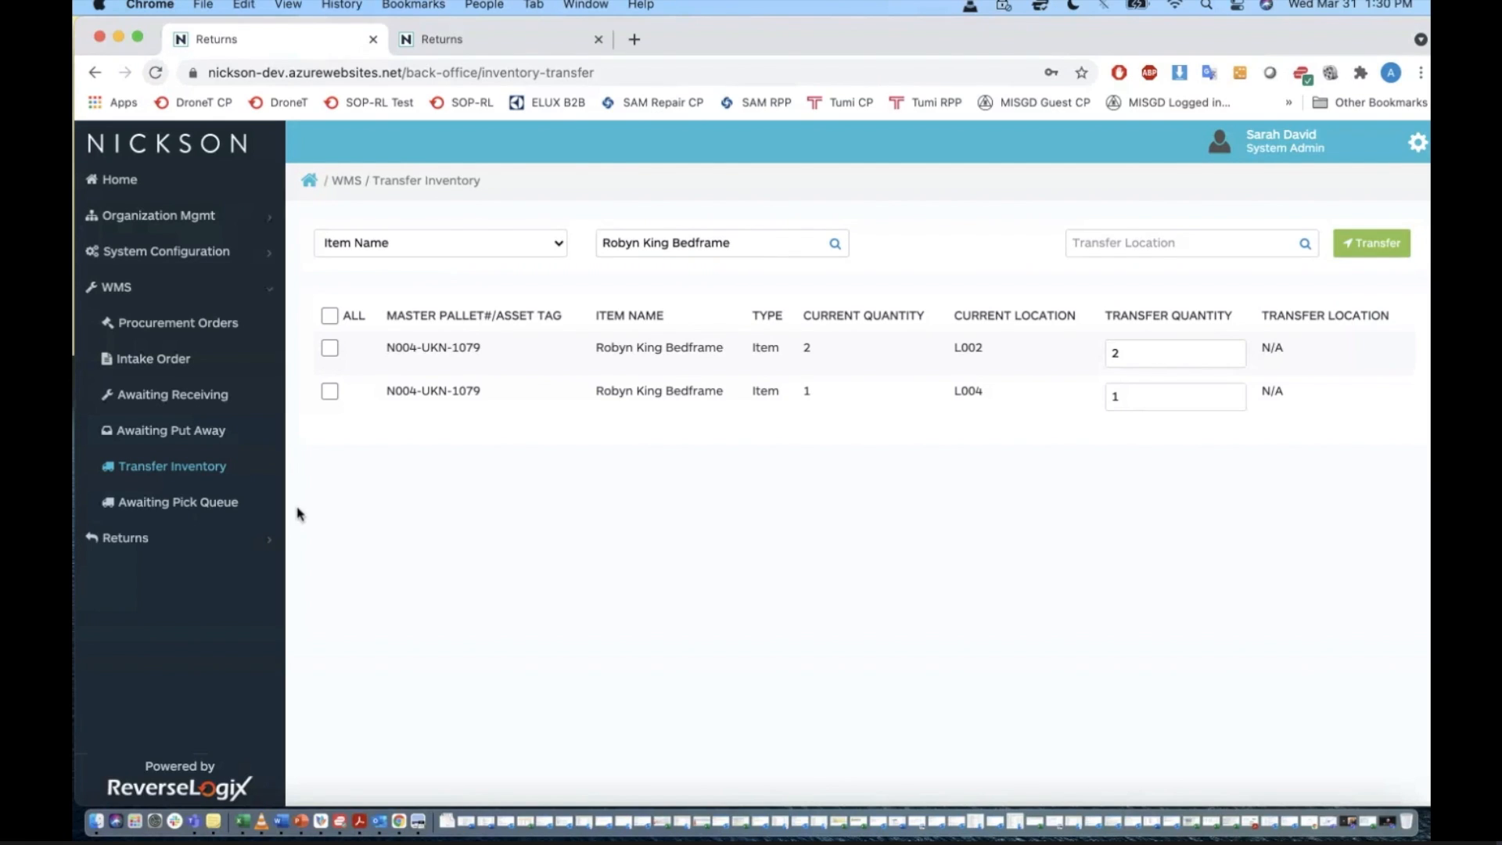
pyautogui.click(236, 544)
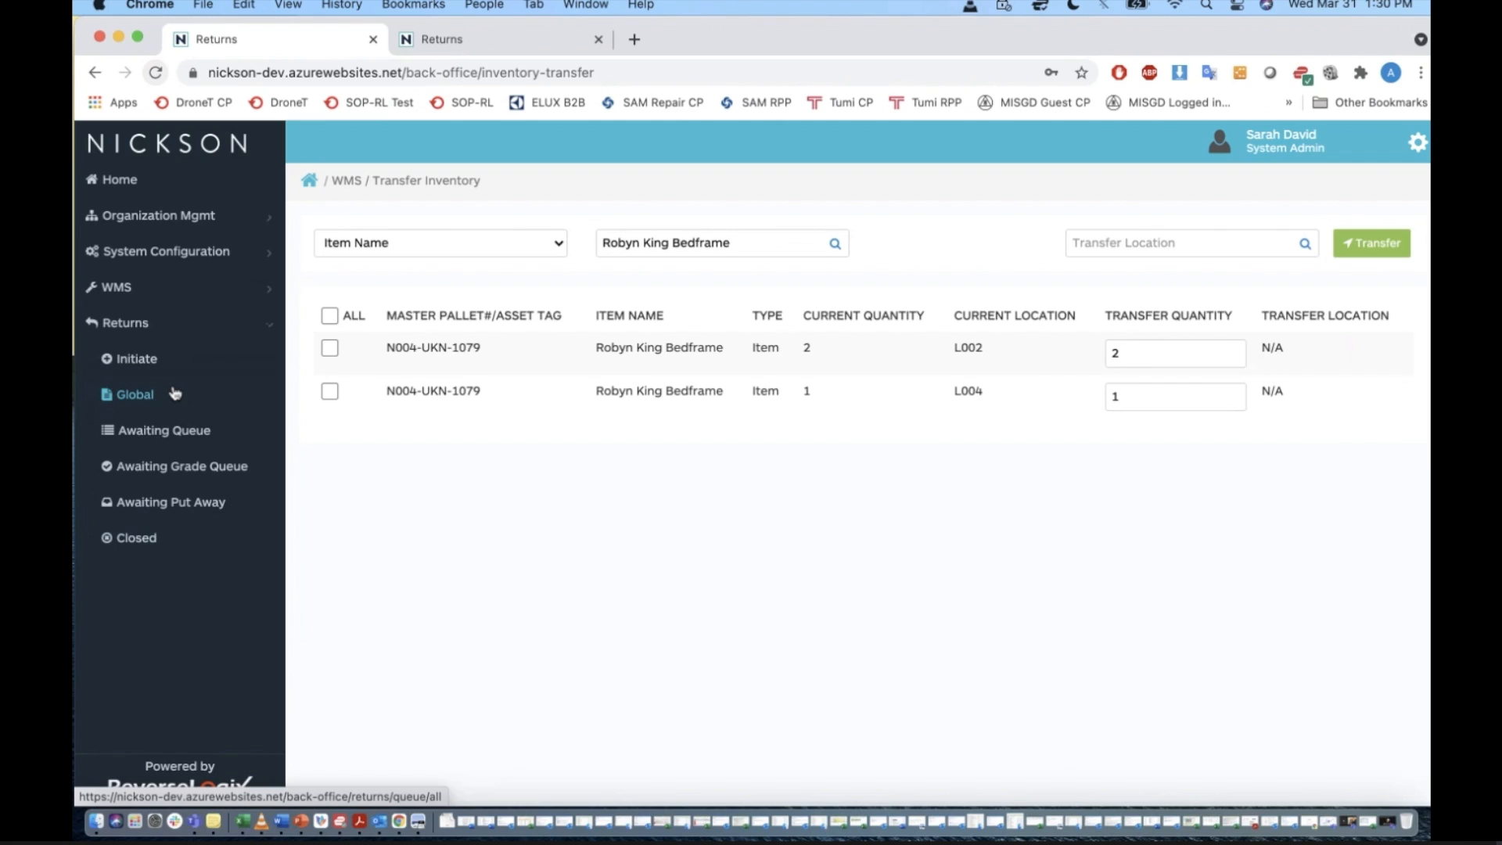
pyautogui.hotkey('ctrl', 'Up')
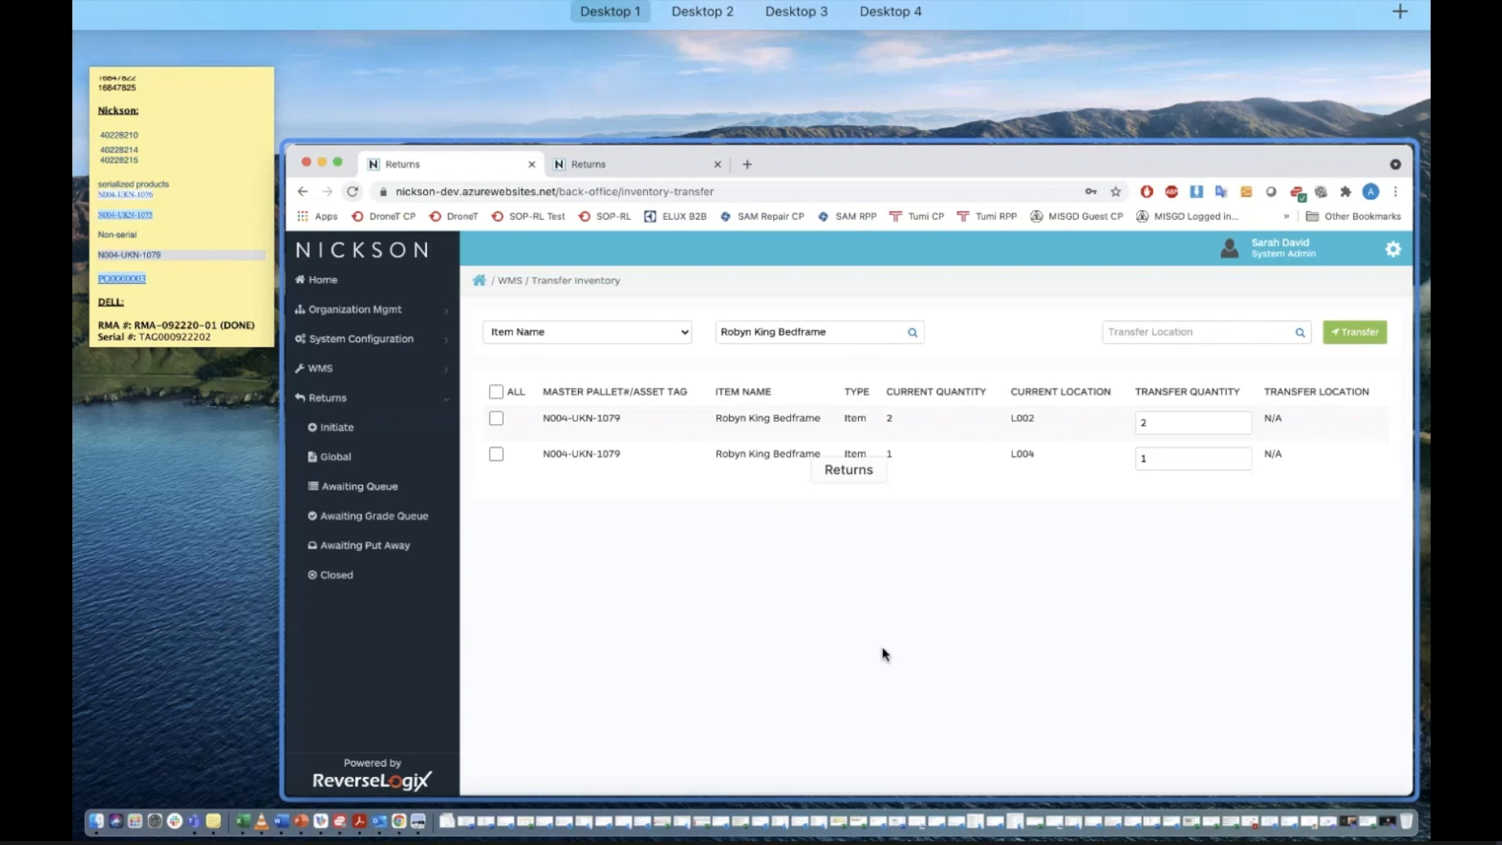
pyautogui.click(885, 653)
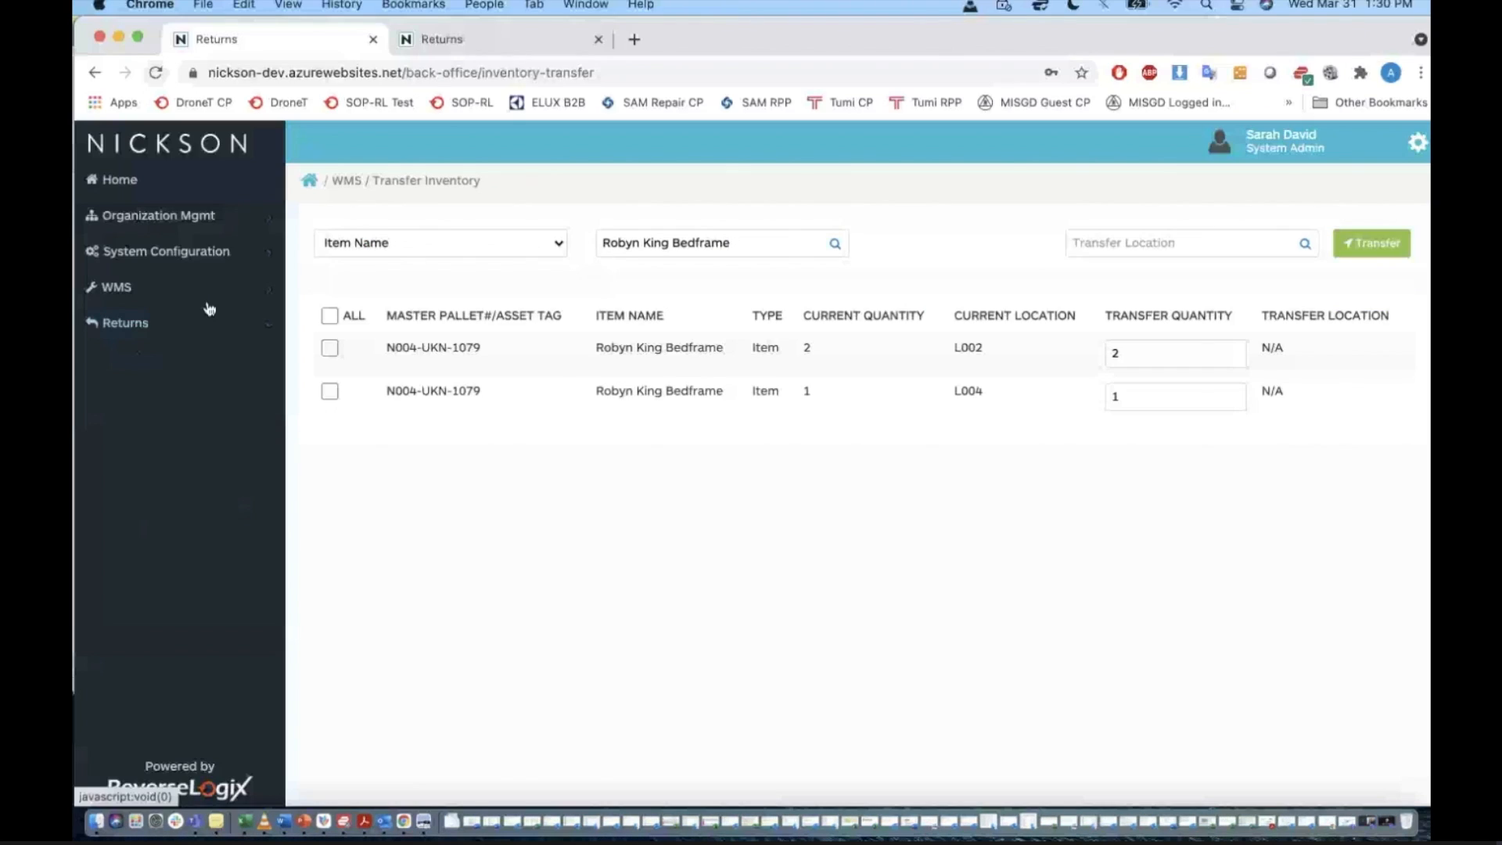
# Start adding a room type configuration for unit type Apartment and room area Studio Apartment Unit-Queen.
pyautogui.click(222, 264)
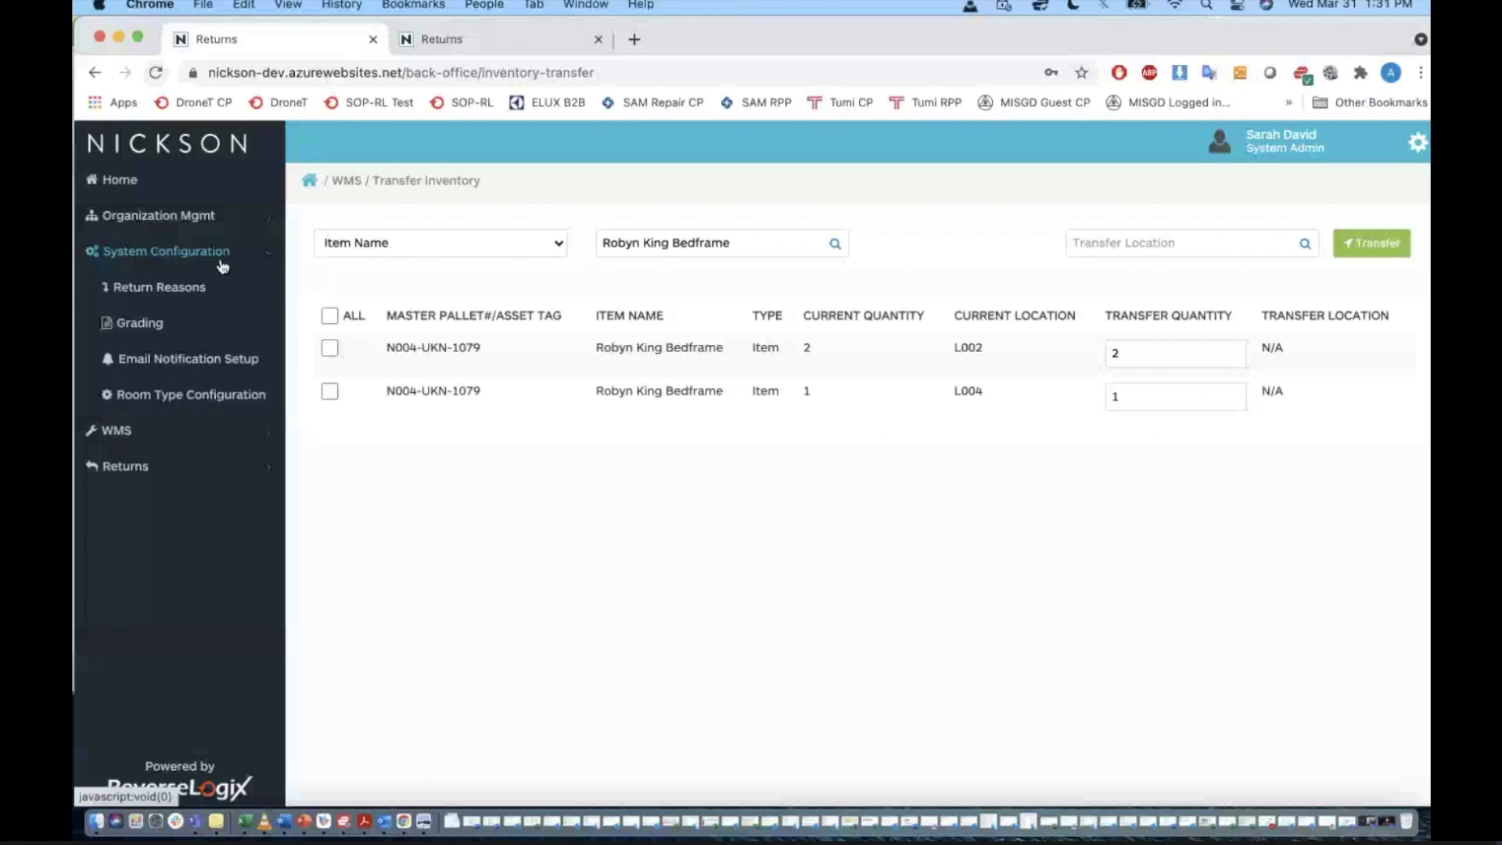
pyautogui.click(217, 403)
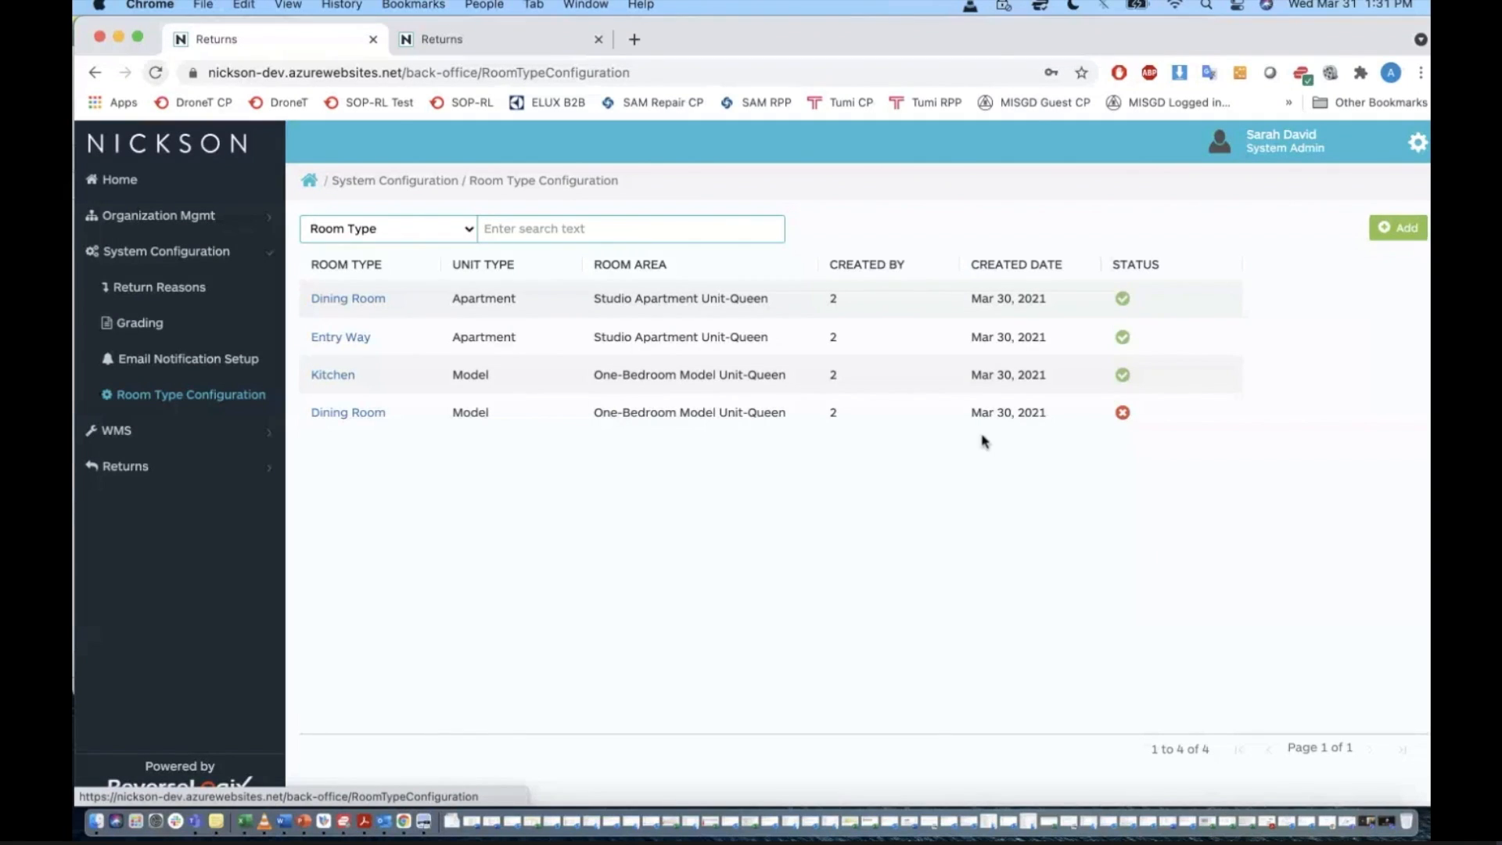
pyautogui.click(1391, 229)
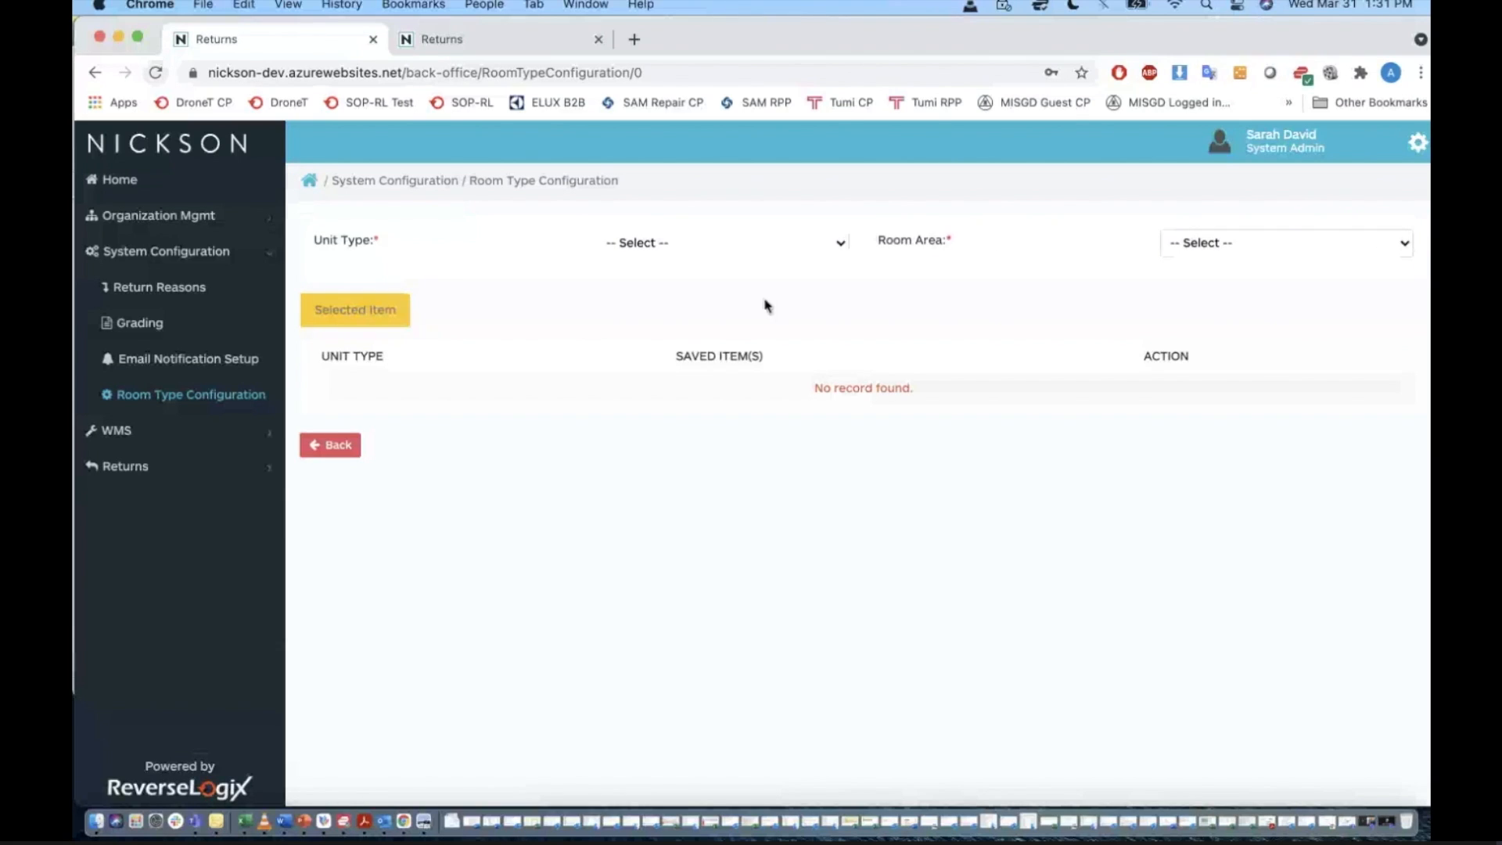
pyautogui.click(764, 256)
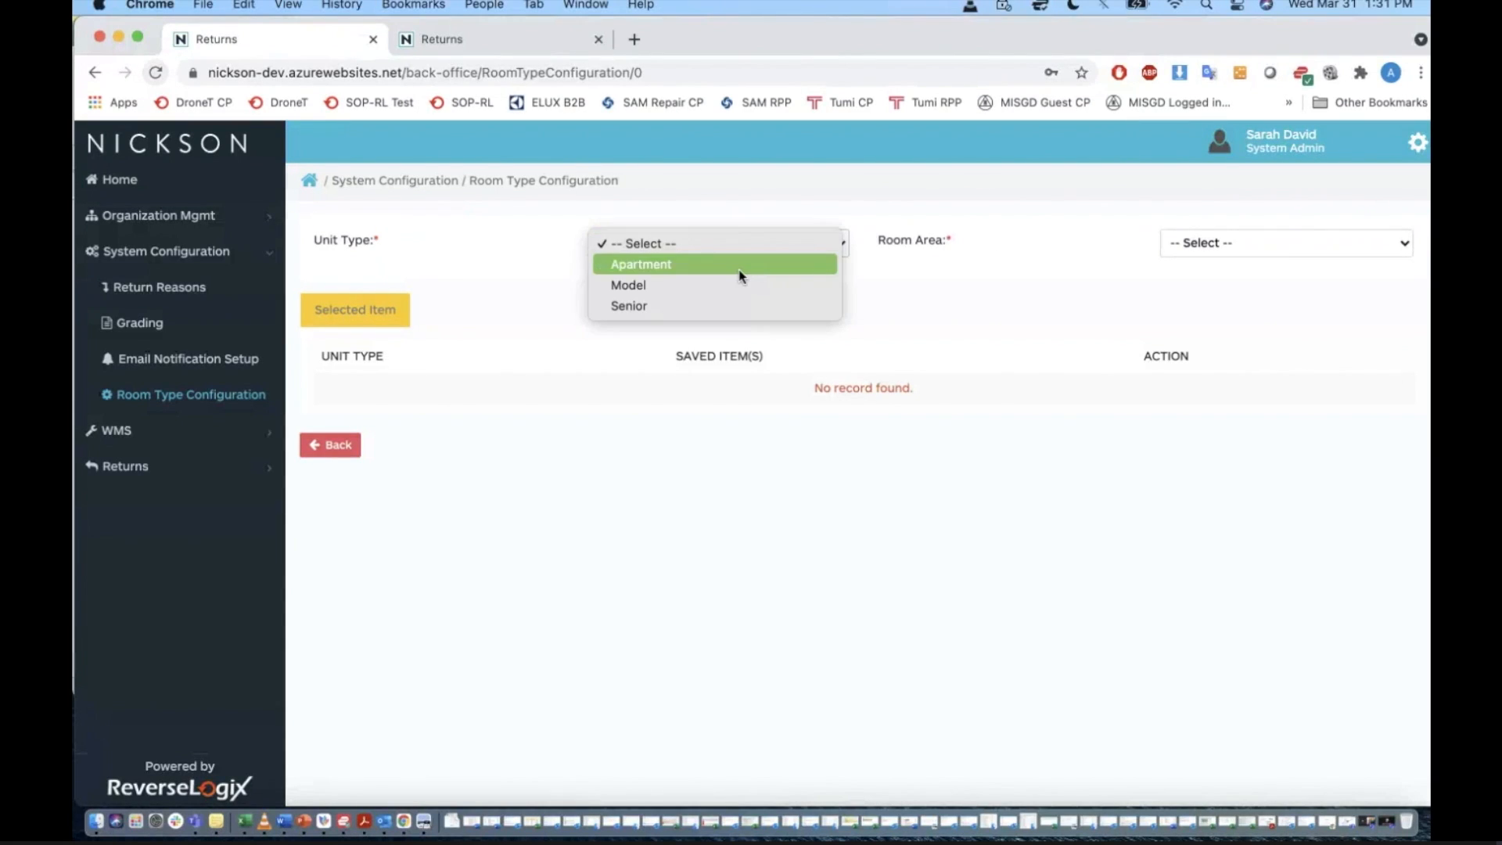
pyautogui.click(739, 268)
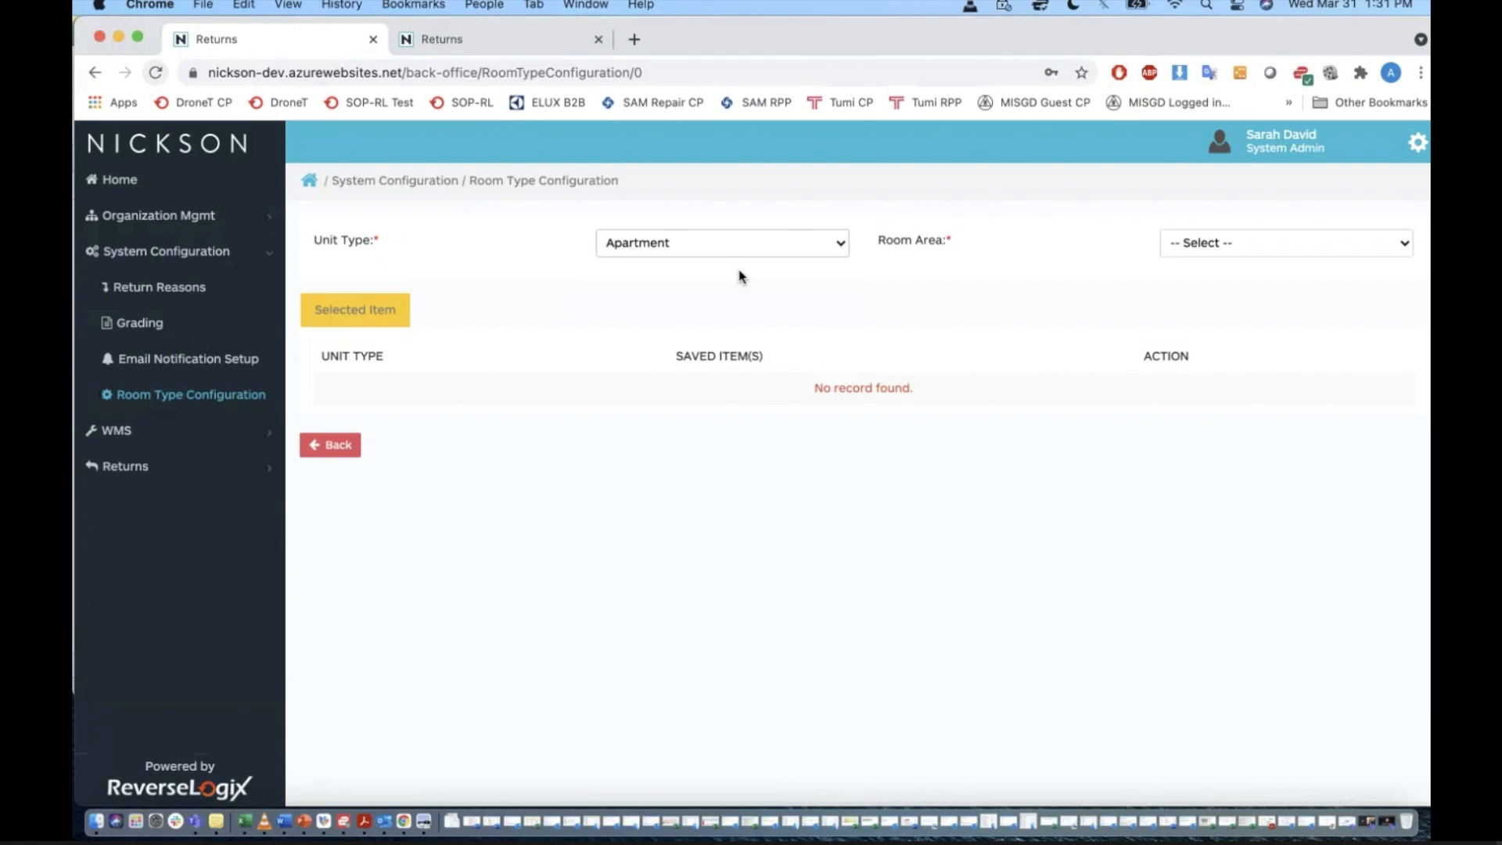
pyautogui.click(1269, 248)
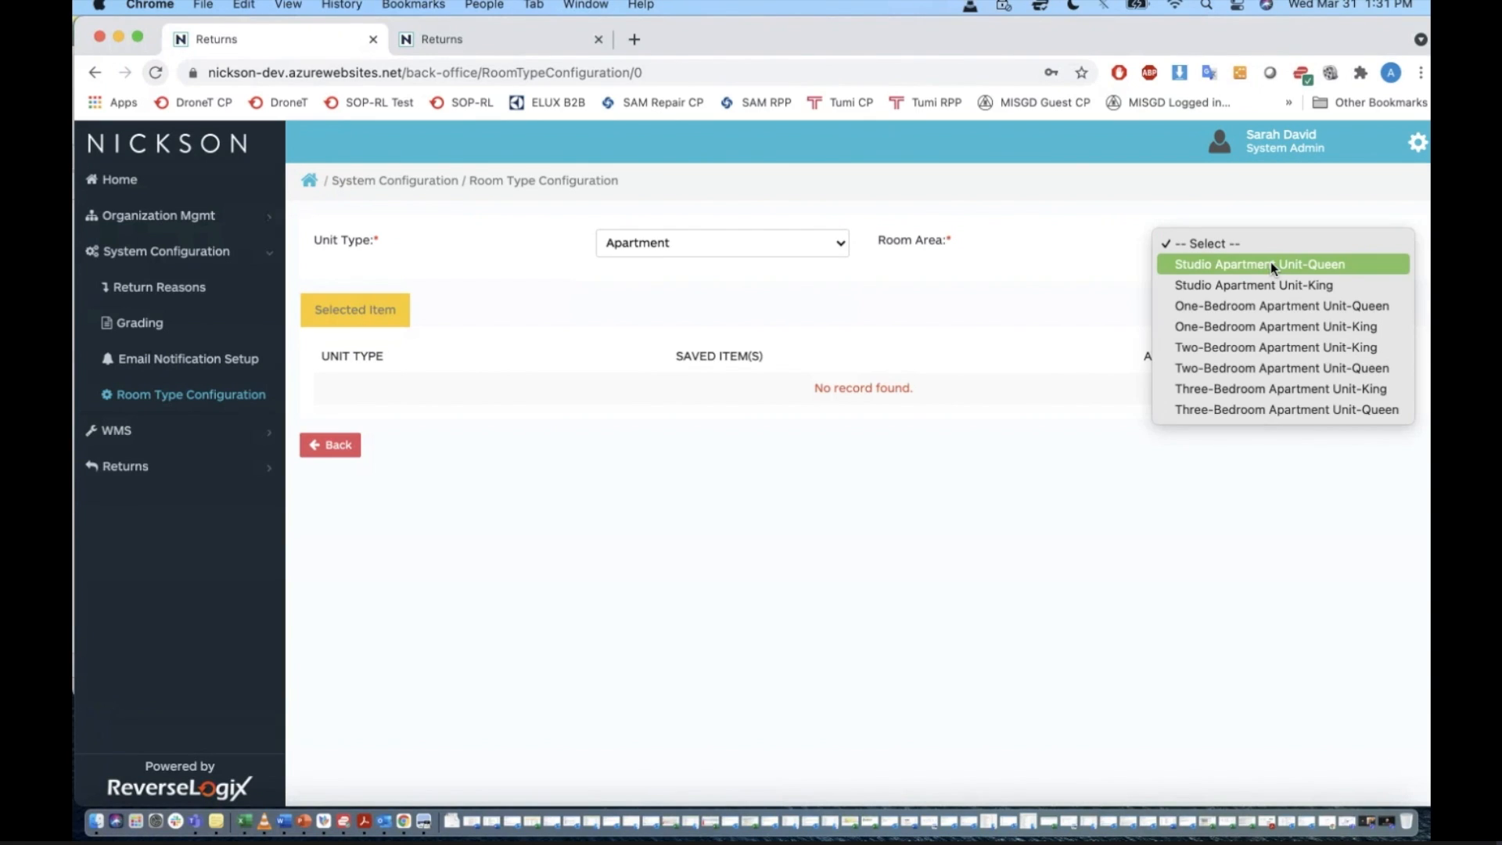
pyautogui.click(1271, 264)
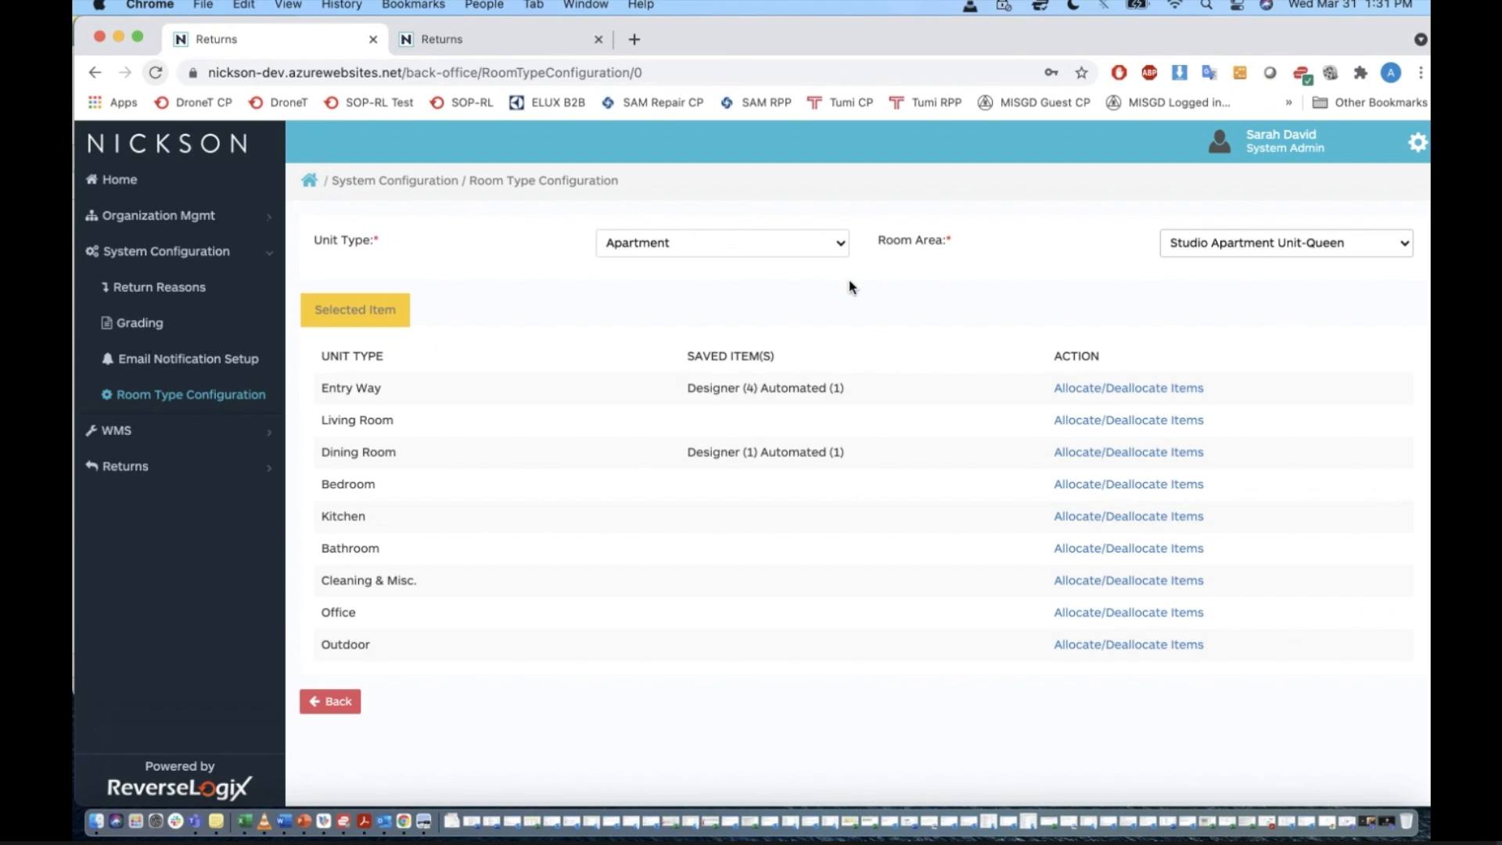
# Look through the available unit types and the room areas offered for the Apartment unit type.
pyautogui.click(785, 249)
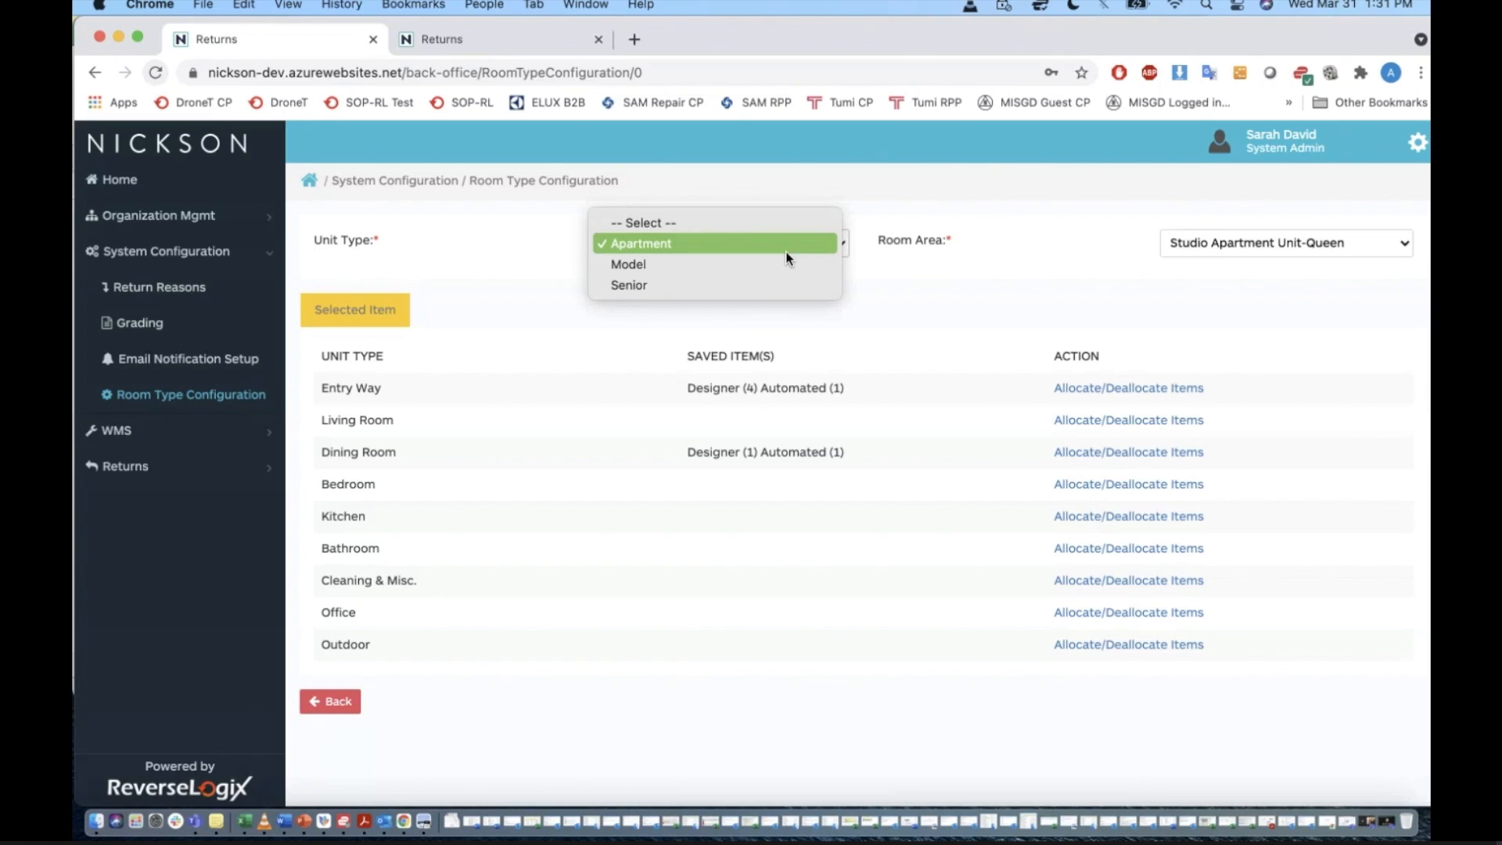
pyautogui.click(1222, 261)
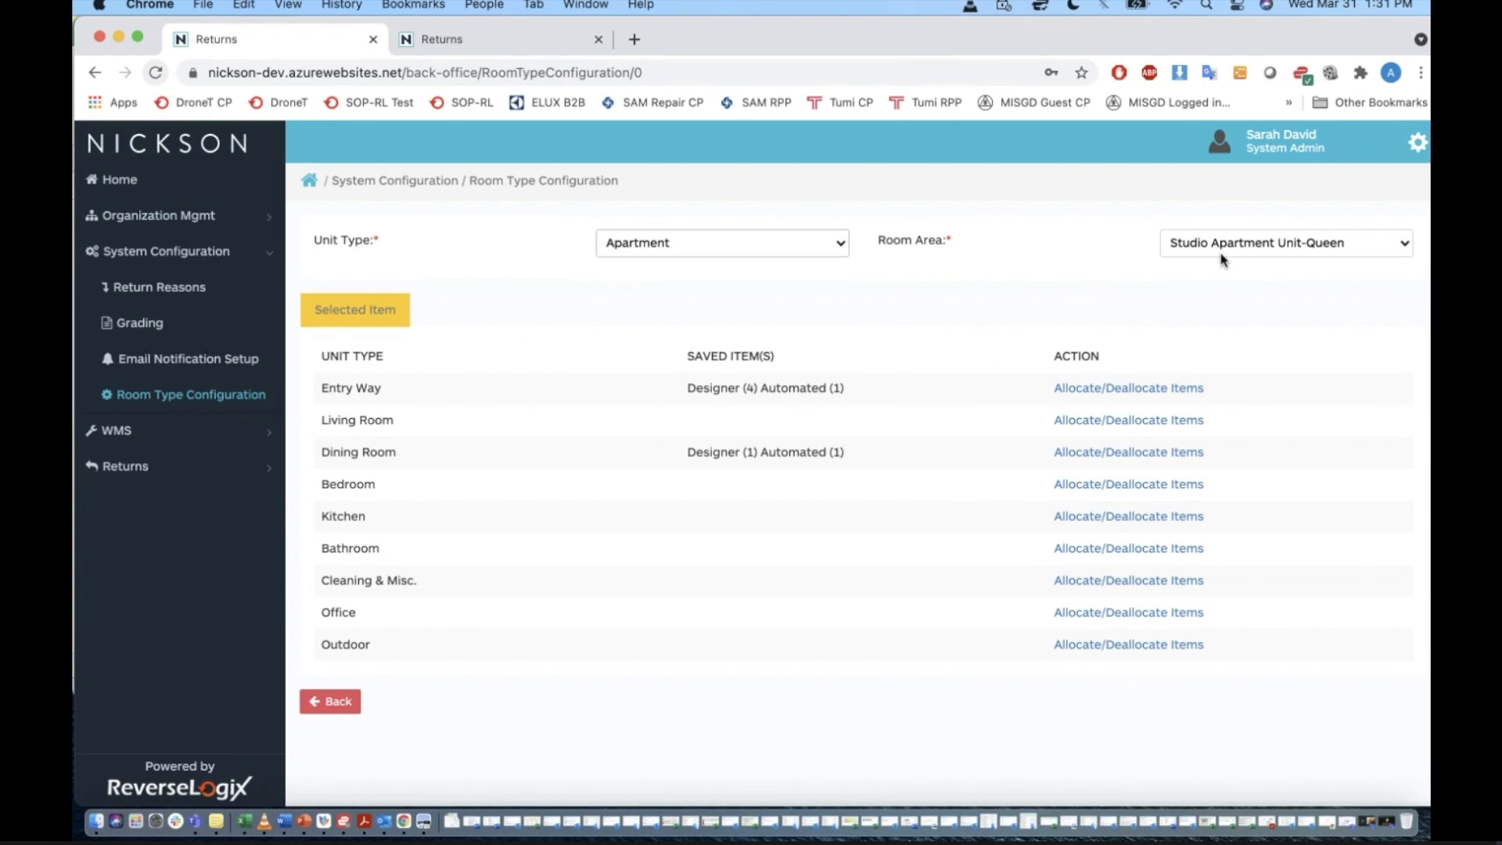
pyautogui.click(1223, 257)
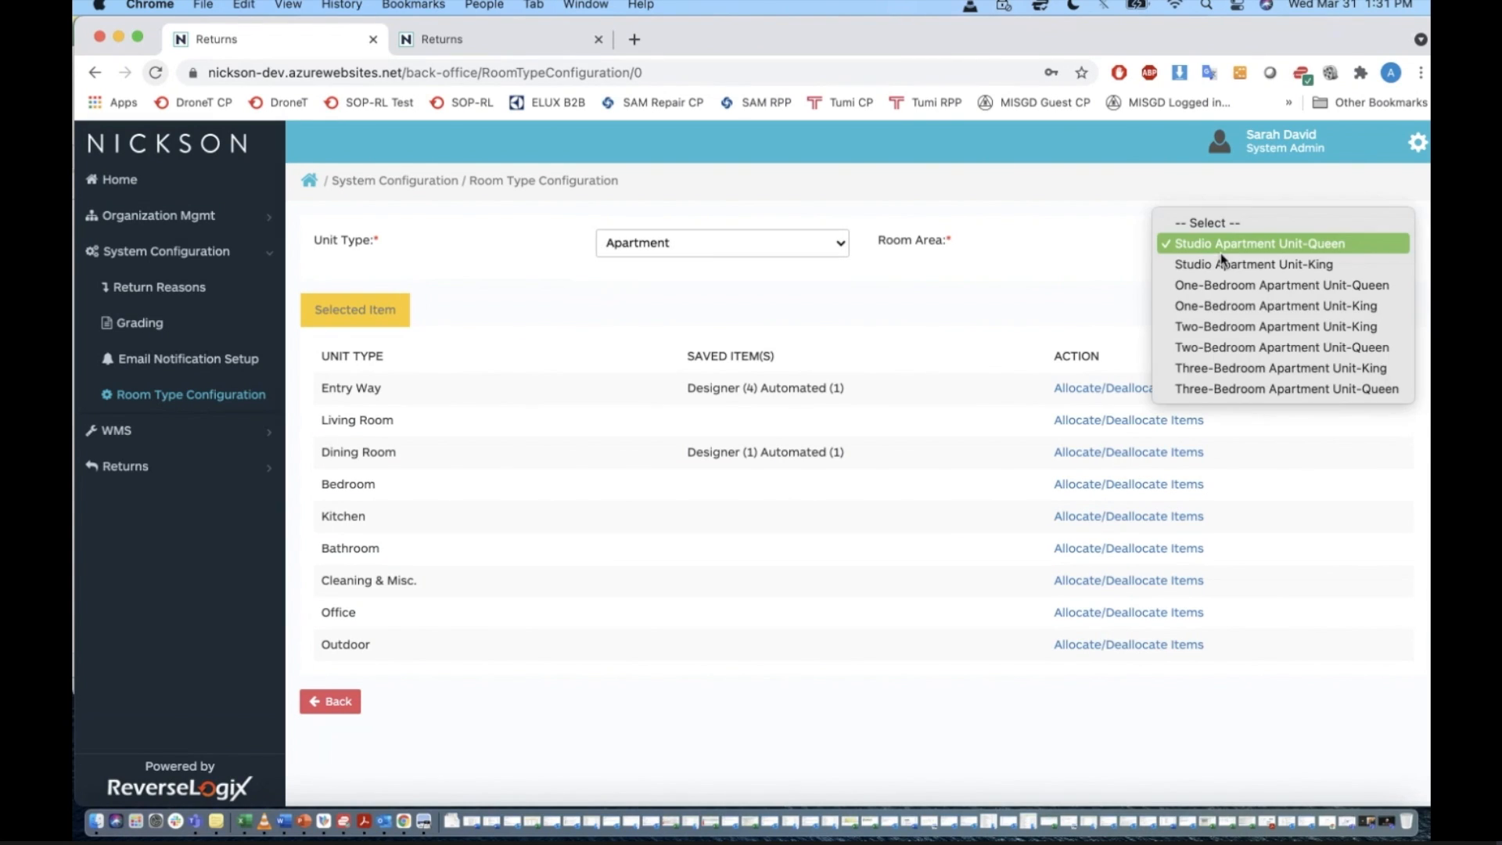
pyautogui.click(1021, 284)
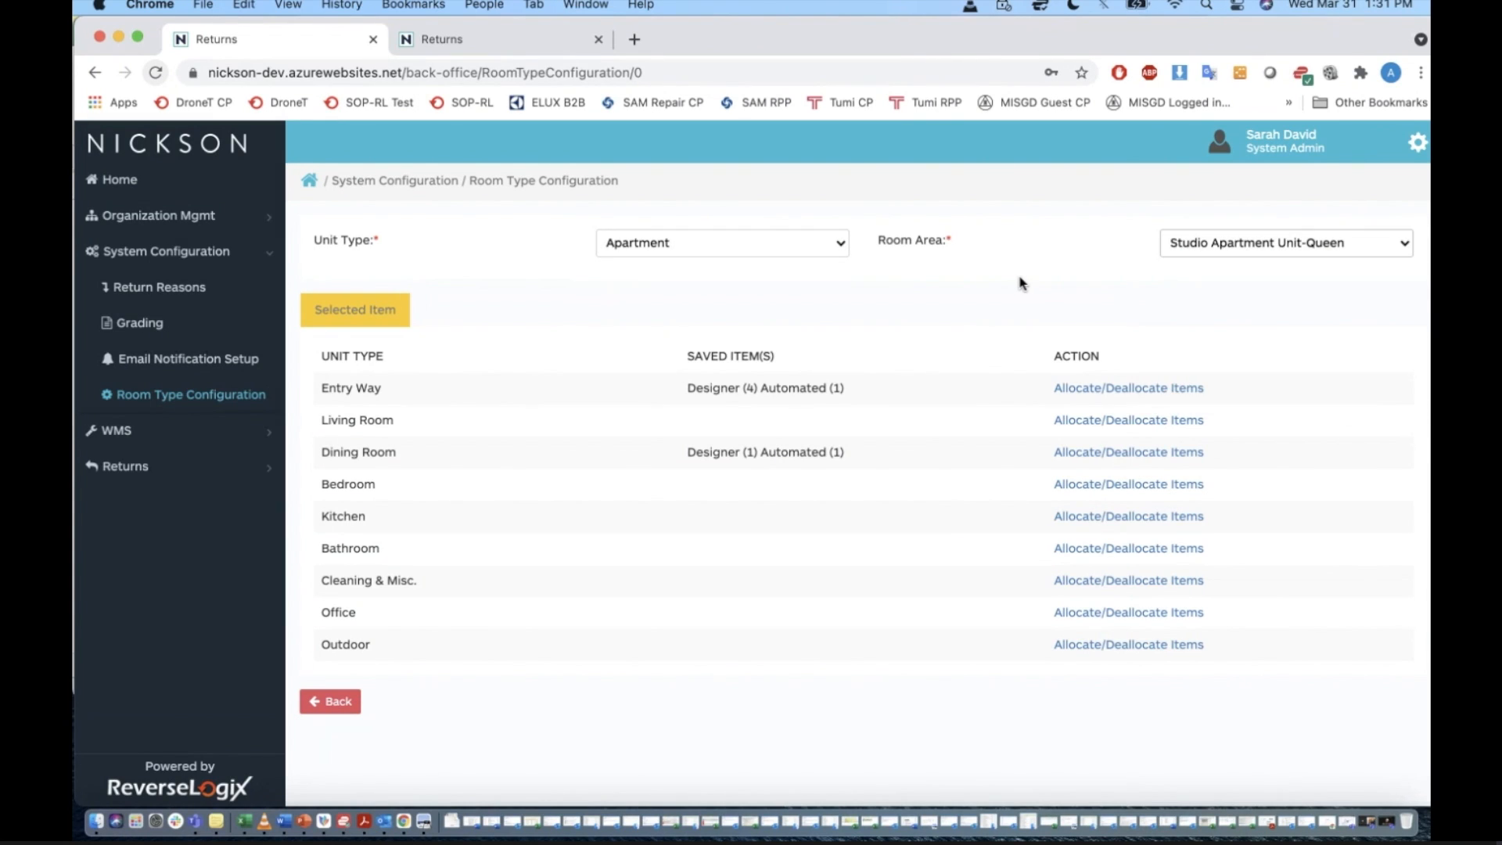
pyautogui.click(1206, 252)
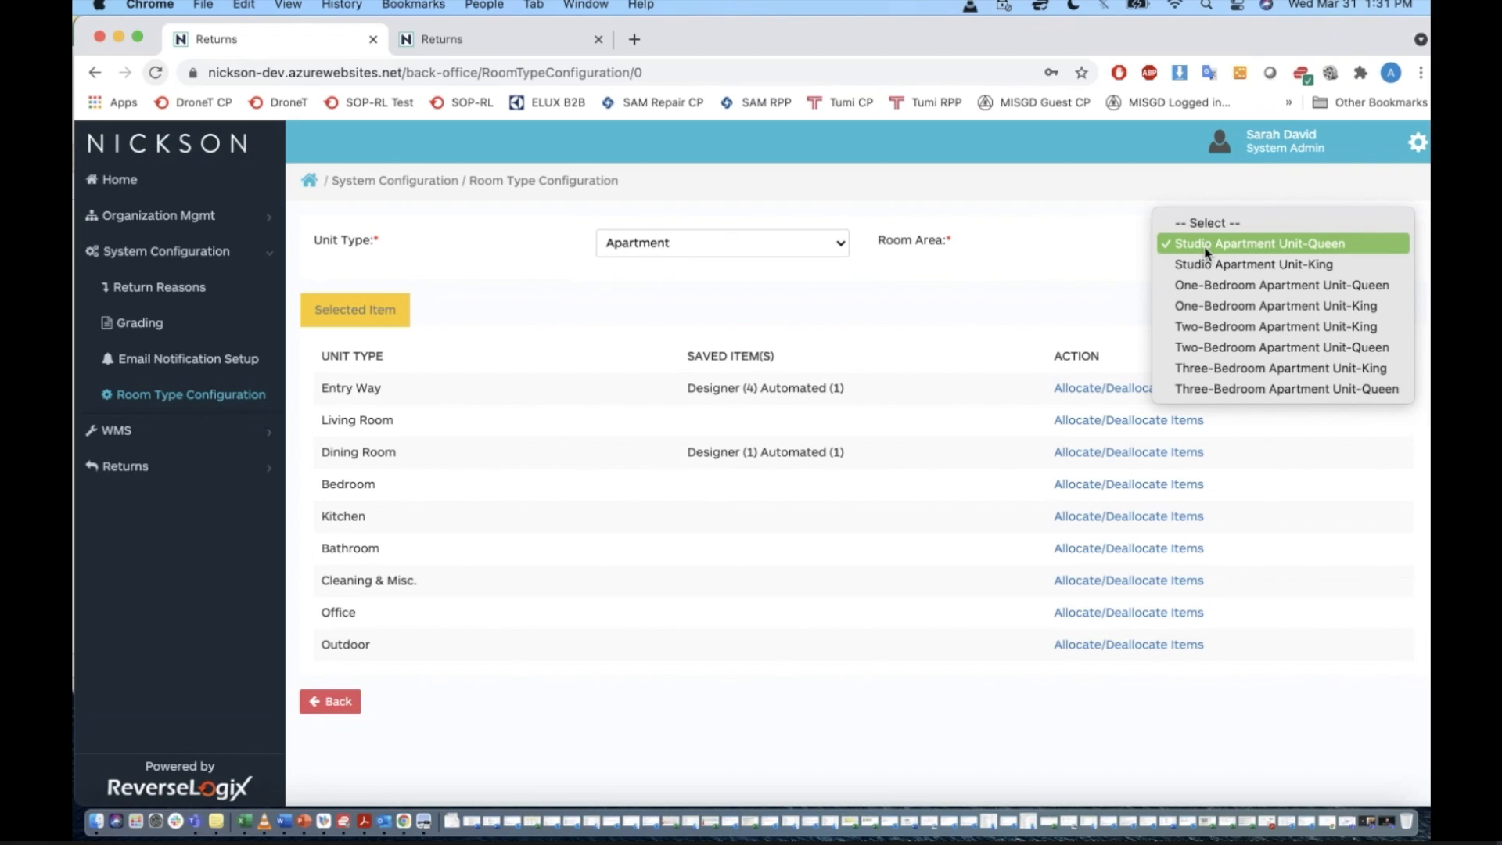
pyautogui.click(1074, 271)
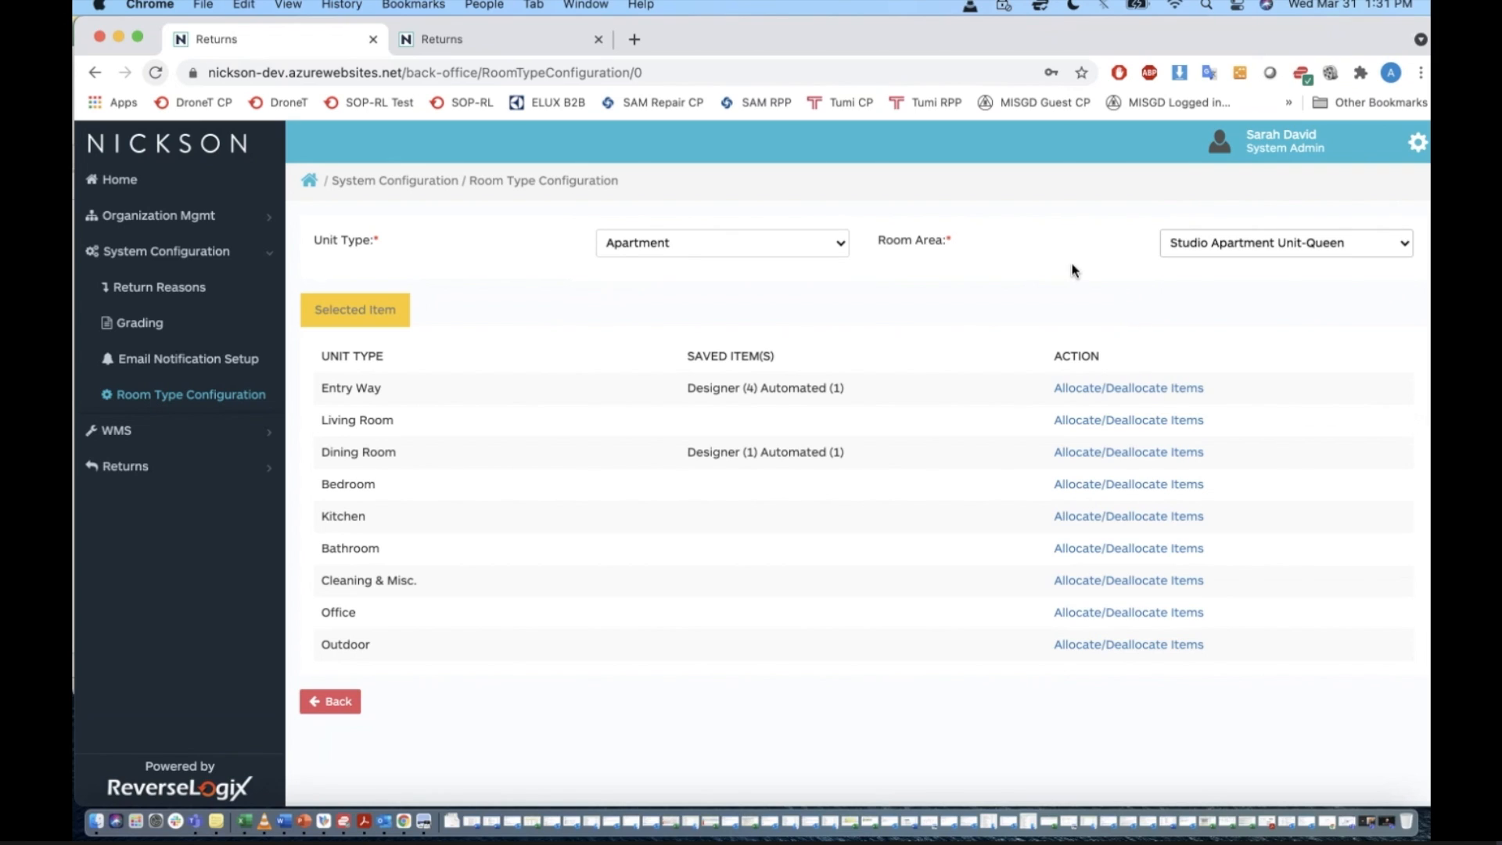
# Open the Entry Way item allocation of the studio apartment and view its designer and automated items.
pyautogui.click(1127, 388)
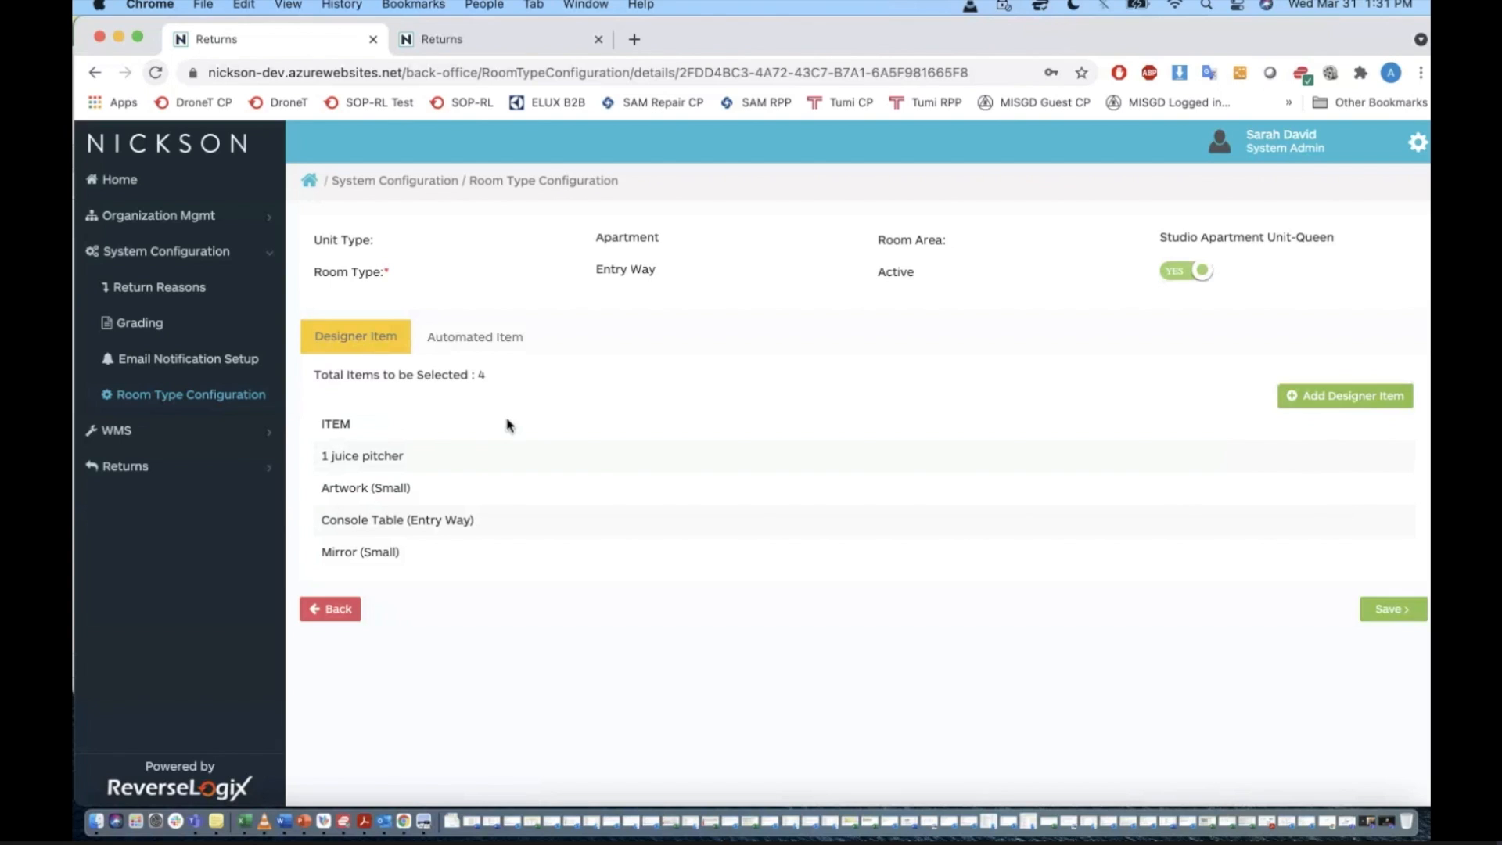
pyautogui.click(475, 338)
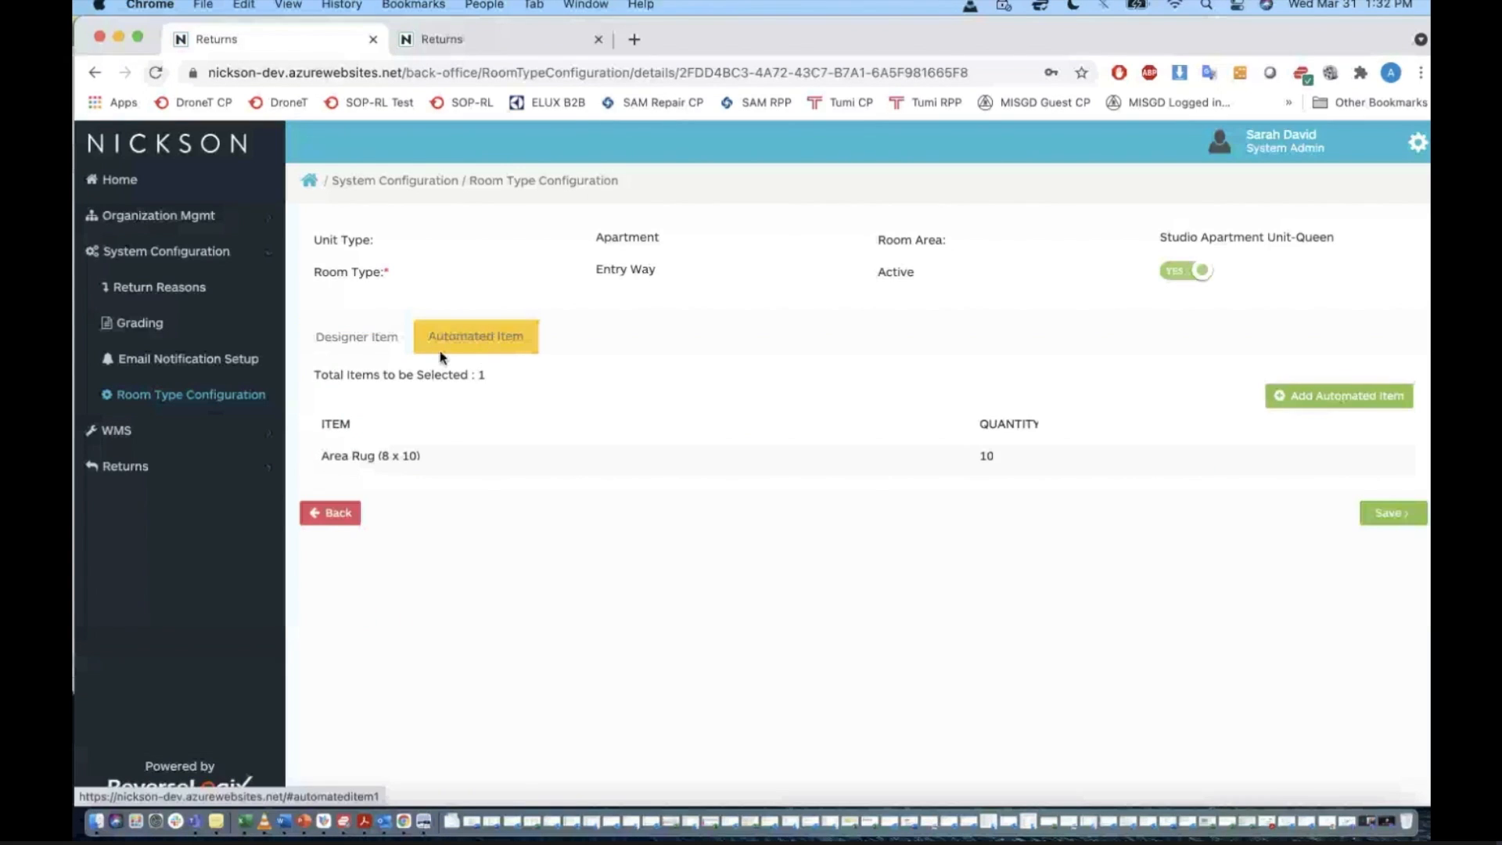
# View the Entry Way designer items, then open the Forgot Password email notification template and examine its #CUSTOMERFULLNAME# placeholder.
pyautogui.click(363, 349)
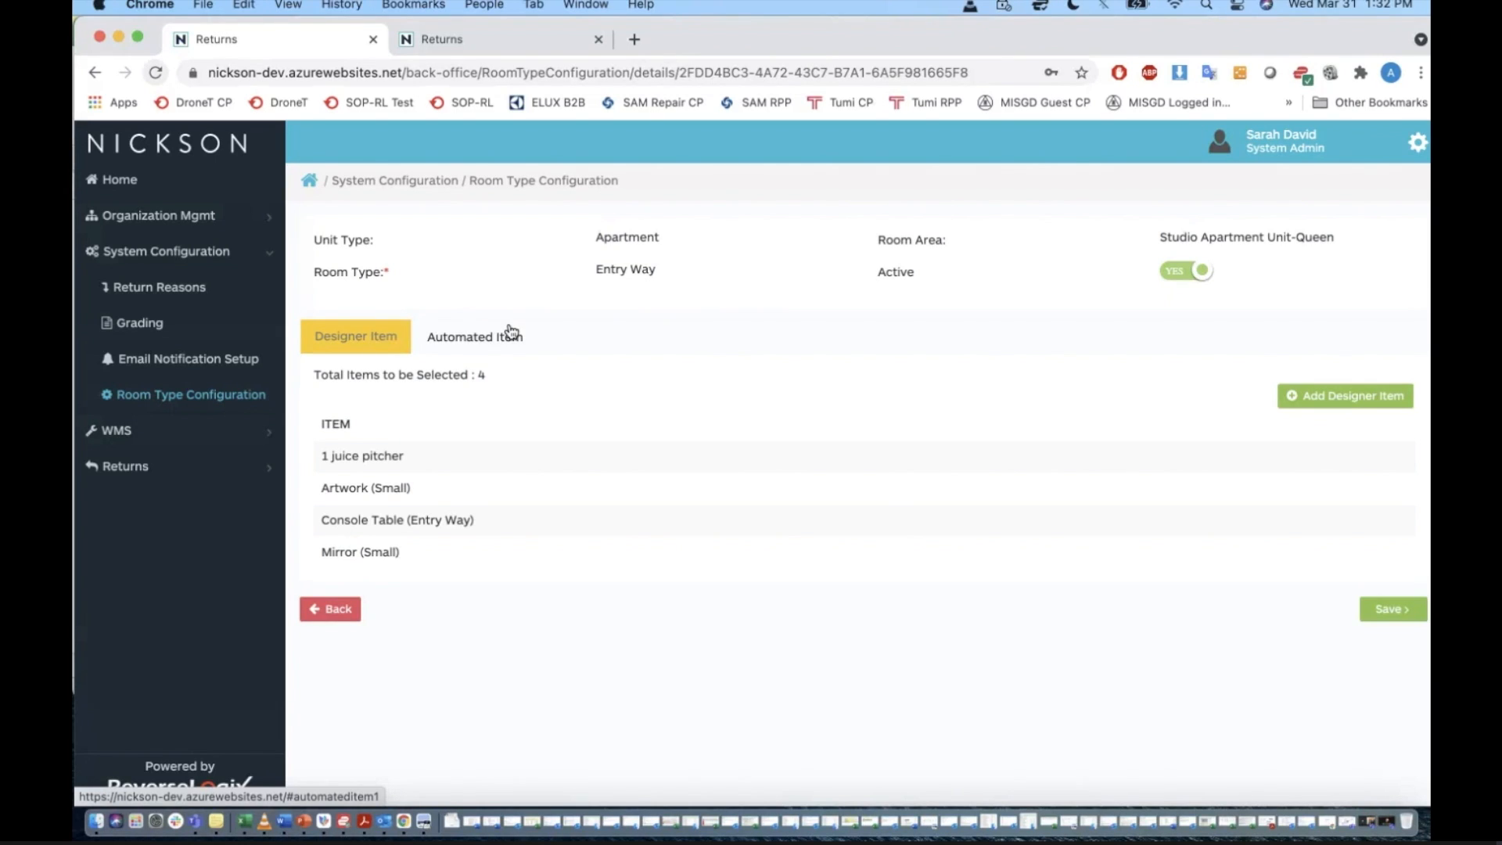
pyautogui.click(223, 367)
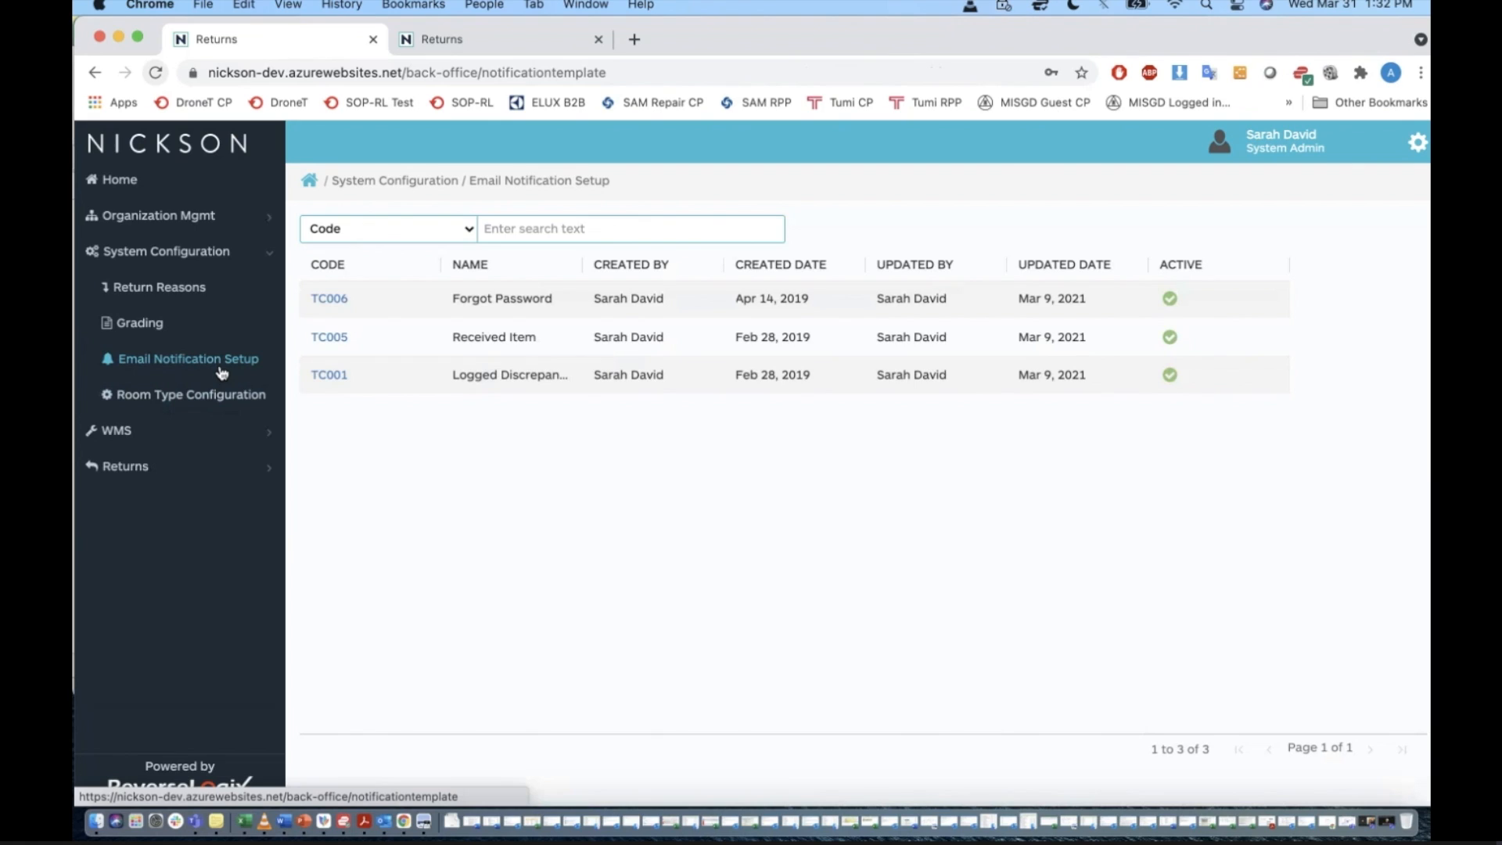
pyautogui.click(336, 301)
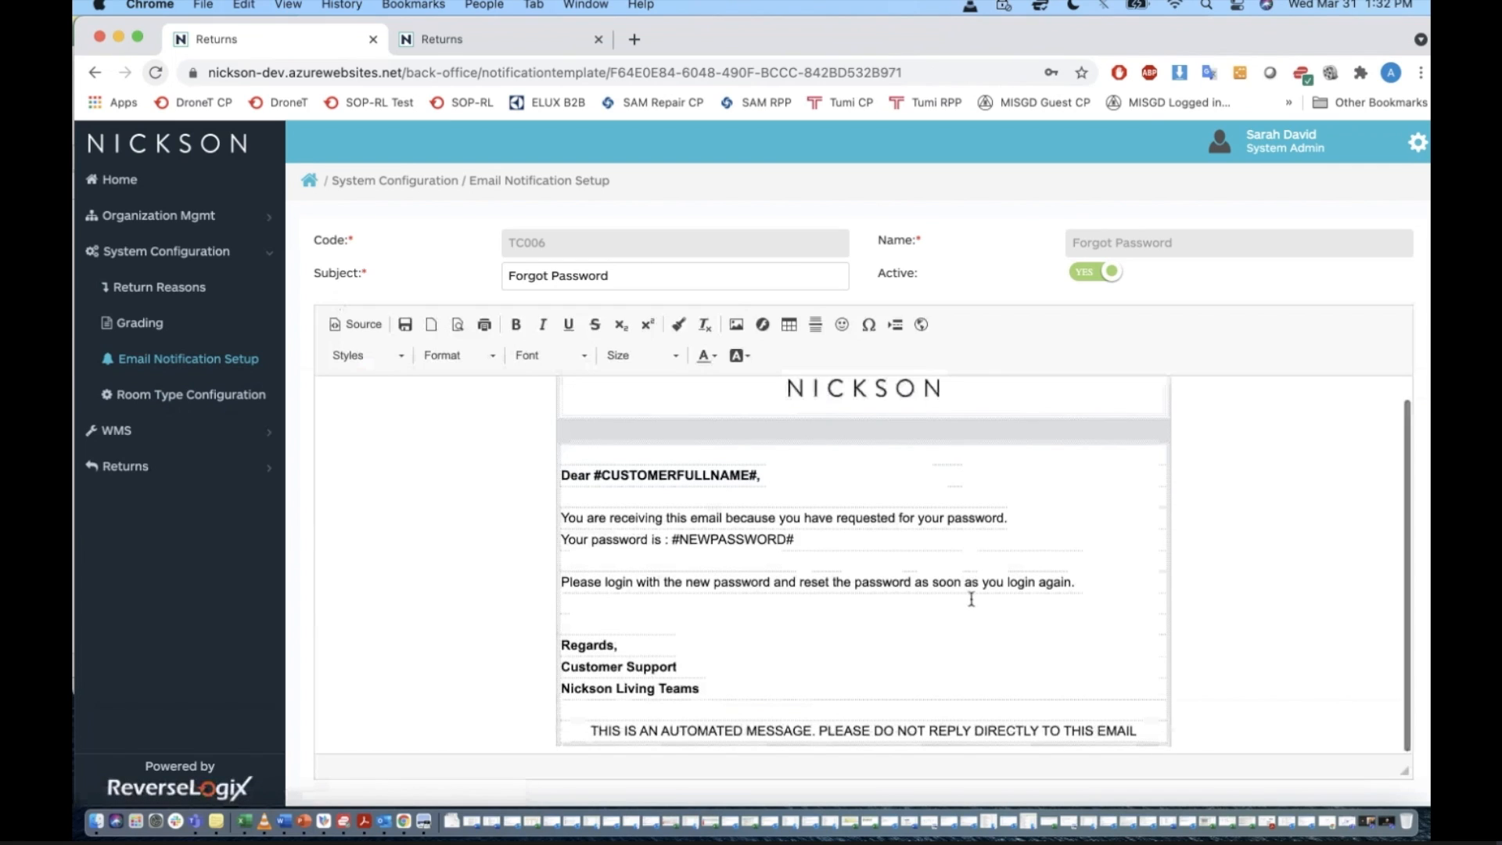
pyautogui.scroll(1, 971, 599)
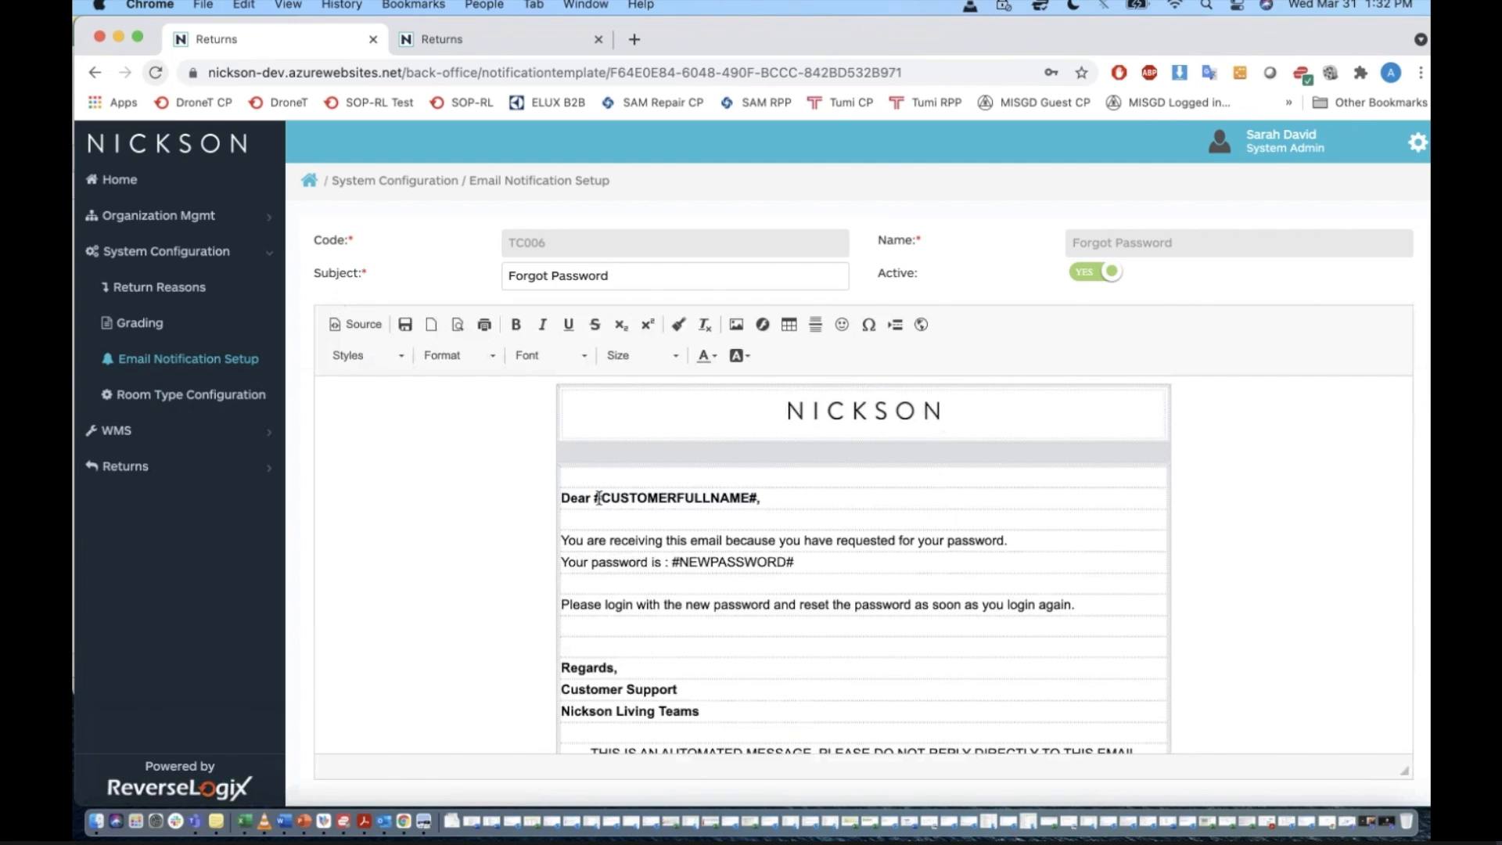
pyautogui.moveTo(599, 497); pyautogui.dragTo(758, 498)
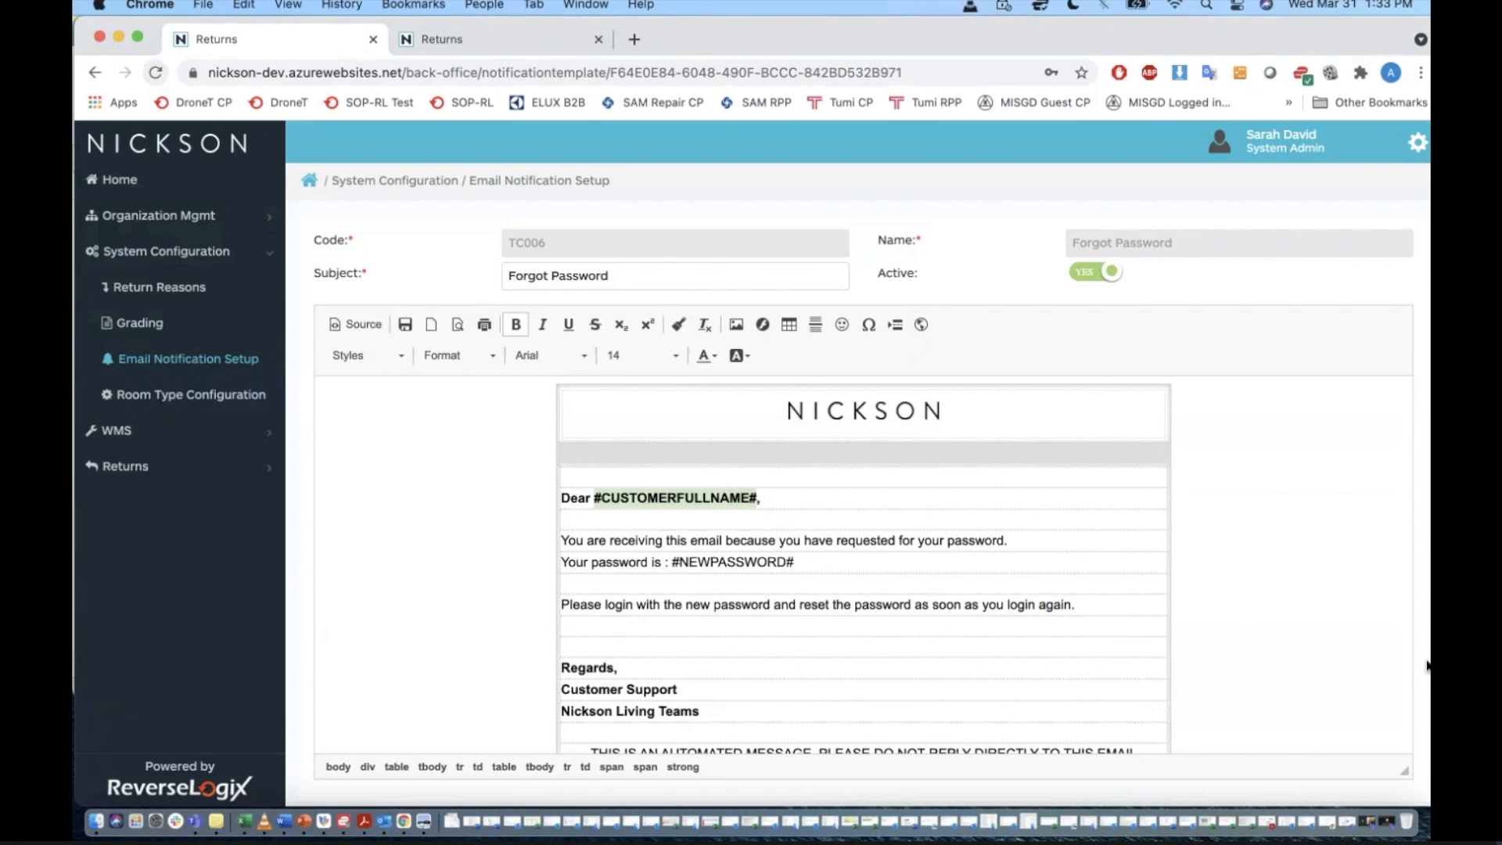
pyautogui.click(210, 251)
pyautogui.click(205, 221)
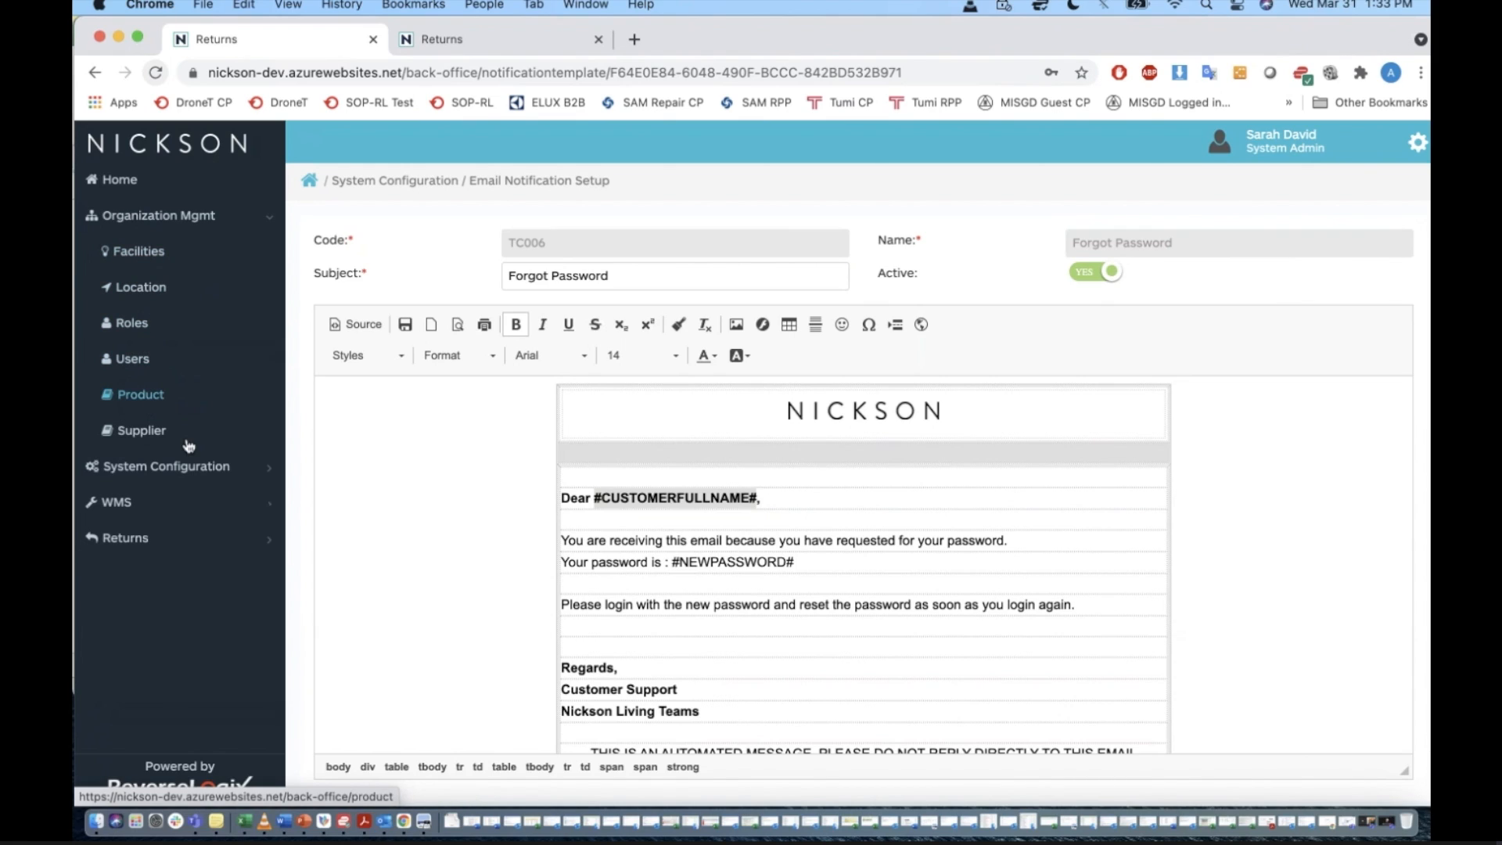
pyautogui.click(197, 475)
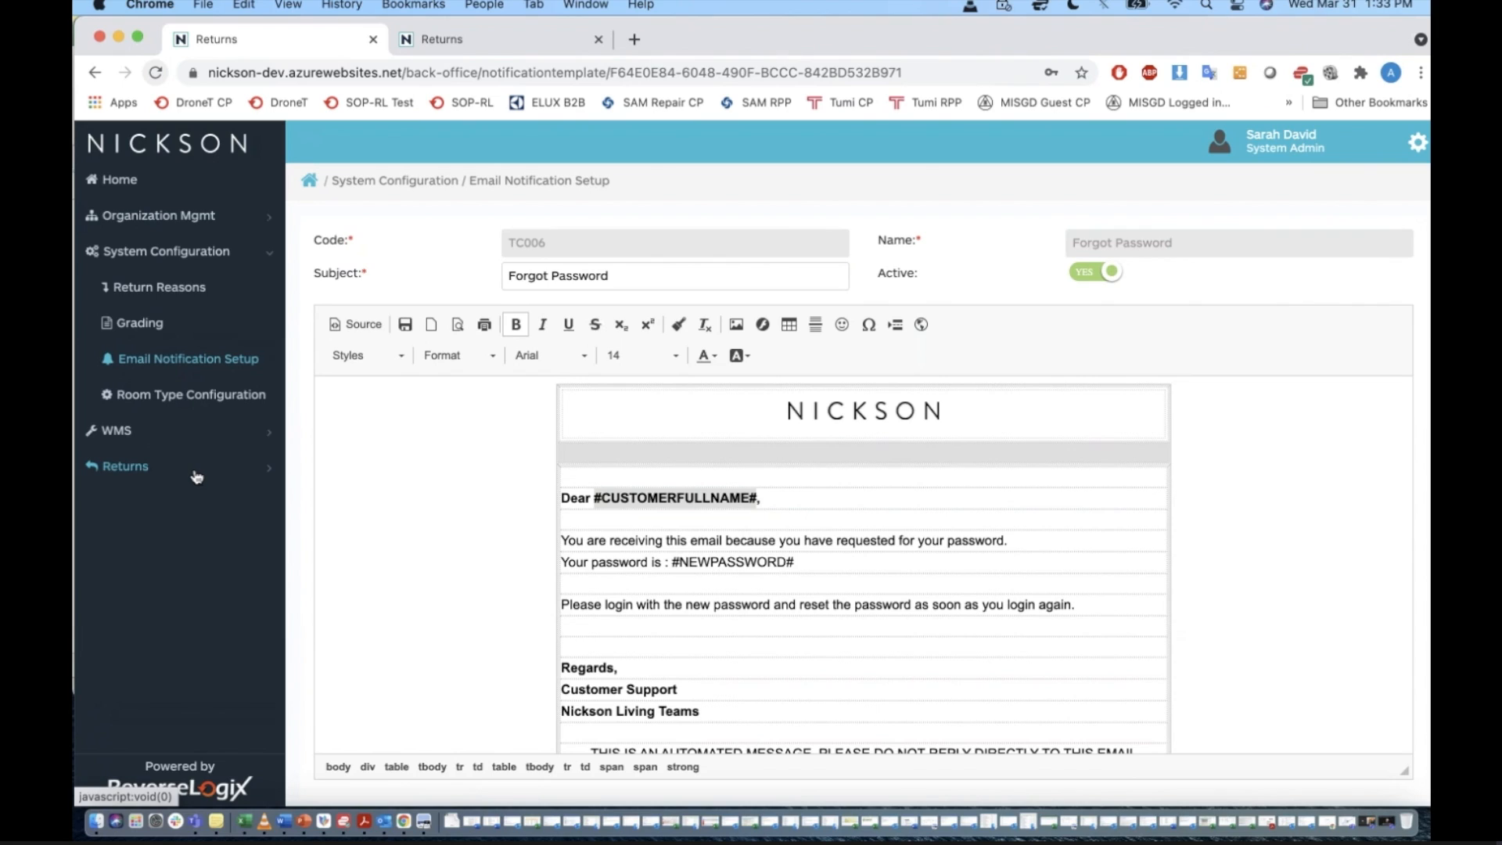
pyautogui.click(183, 430)
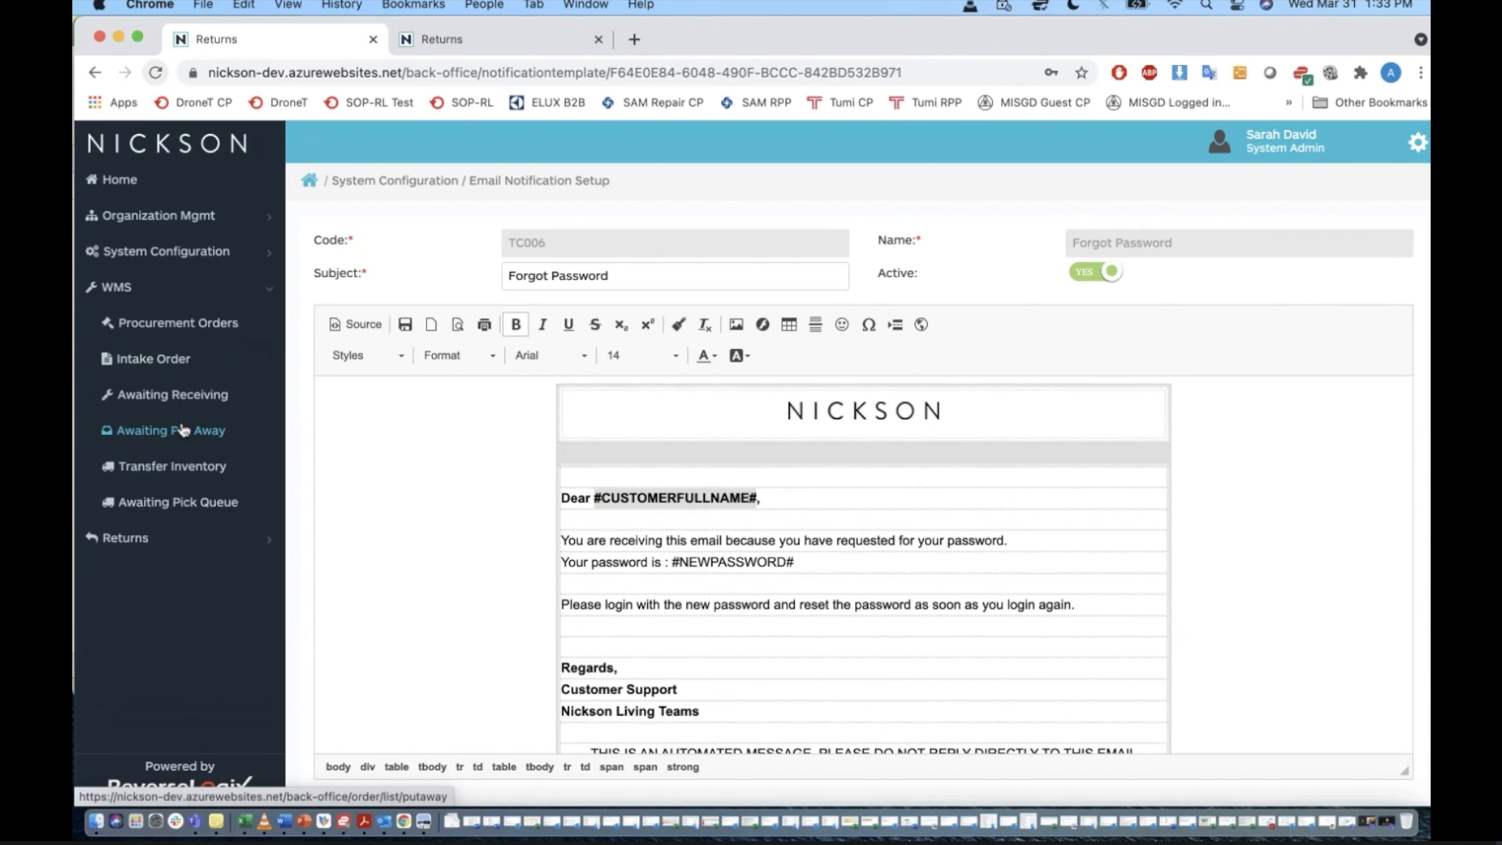
pyautogui.click(213, 540)
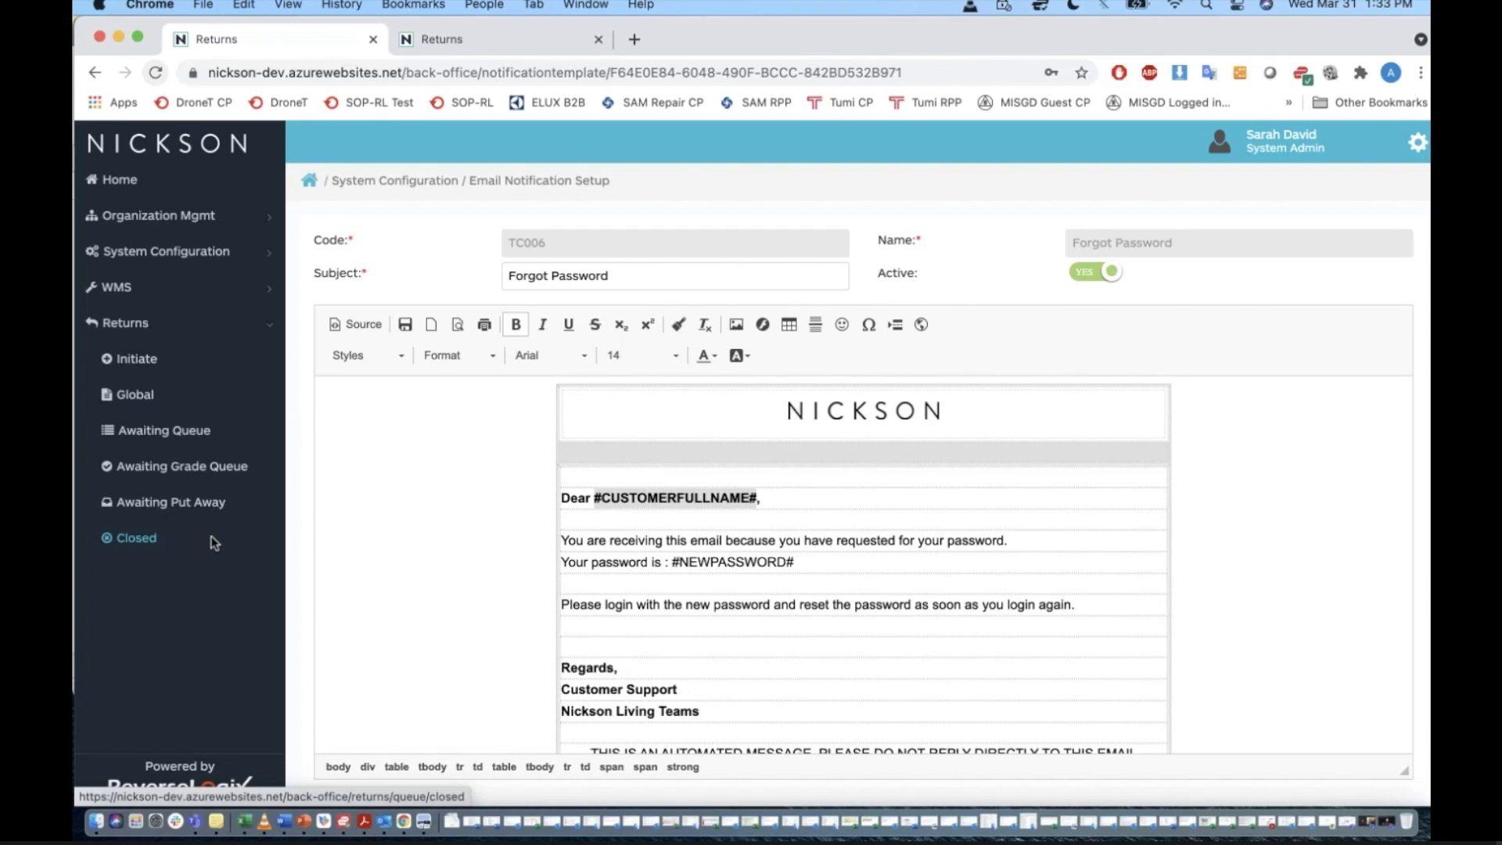
# Switch to the Nickson Living_Project Plan_012921 workbook in Excel and select the Configurations - Customer Lease Management & Project Order milestone.
pyautogui.hotkey('ctrl', 'Up')
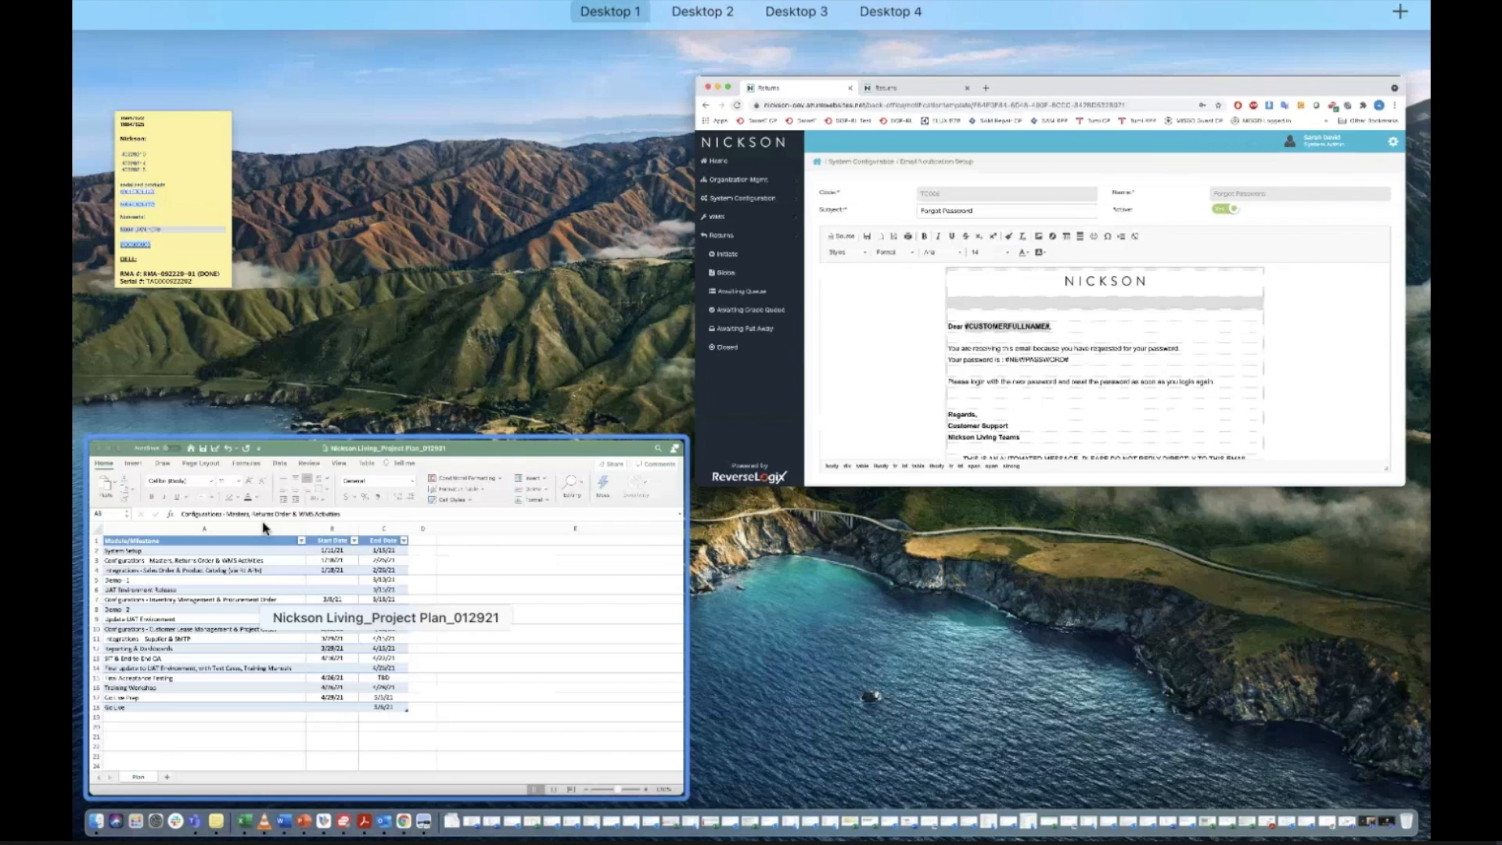
pyautogui.click(264, 528)
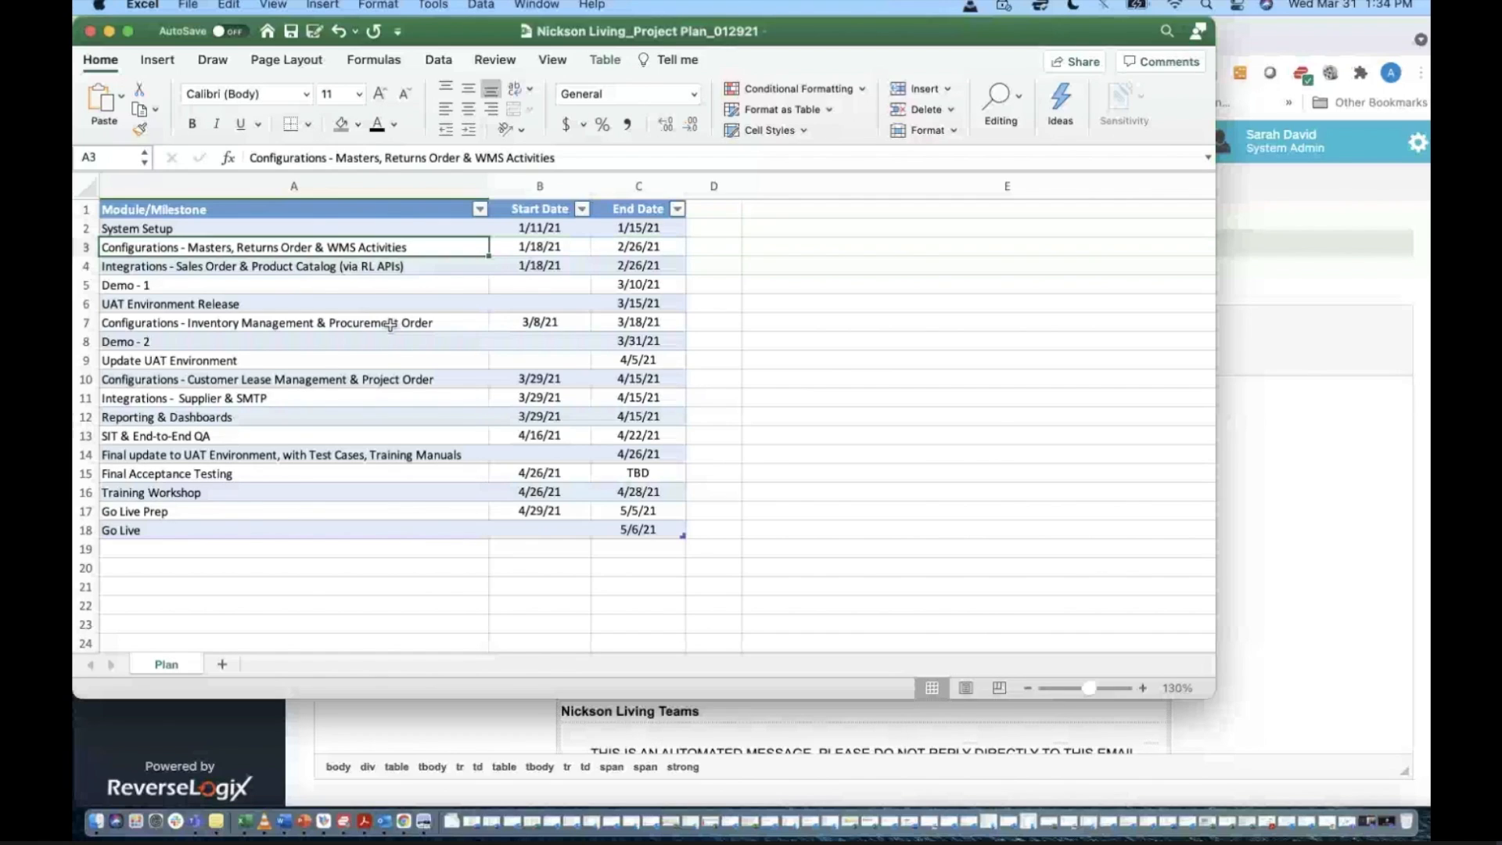
pyautogui.click(389, 383)
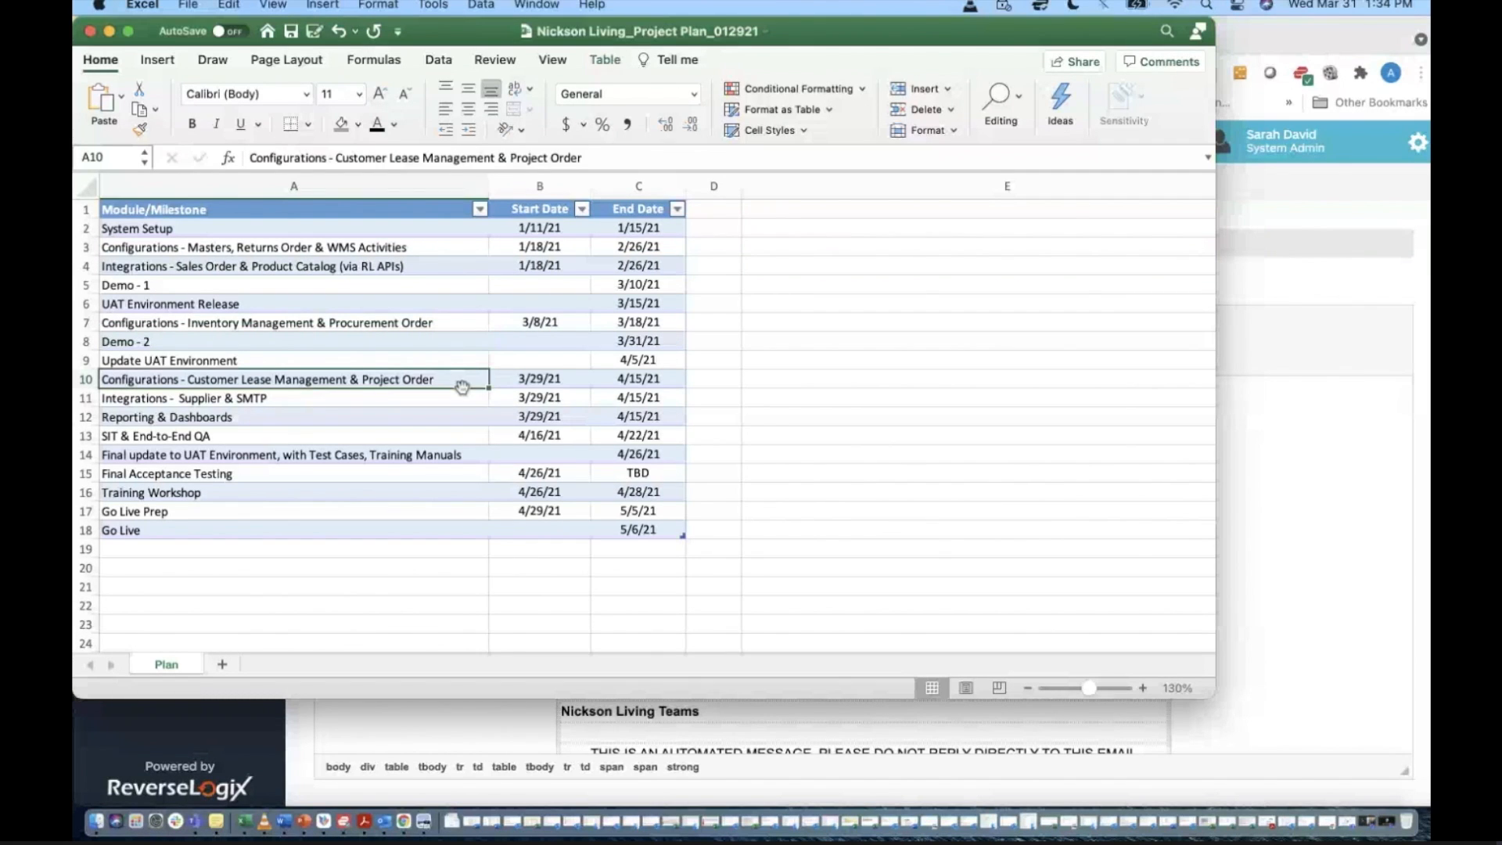
# Switch back to the portal in Chrome and open the order waiting in the Awaiting Pick Queue.
pyautogui.click(1340, 470)
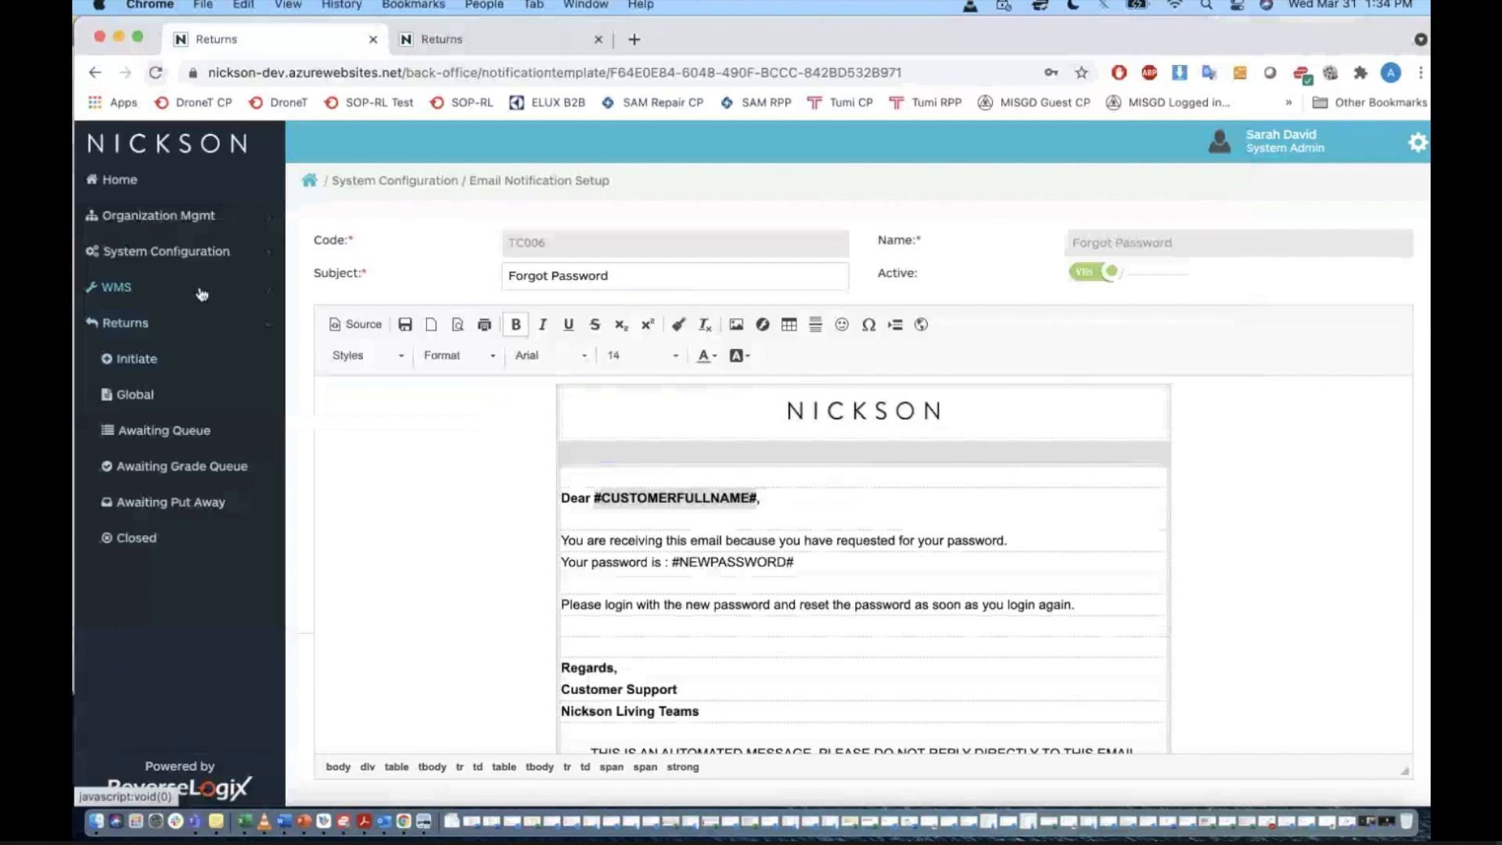
pyautogui.click(199, 292)
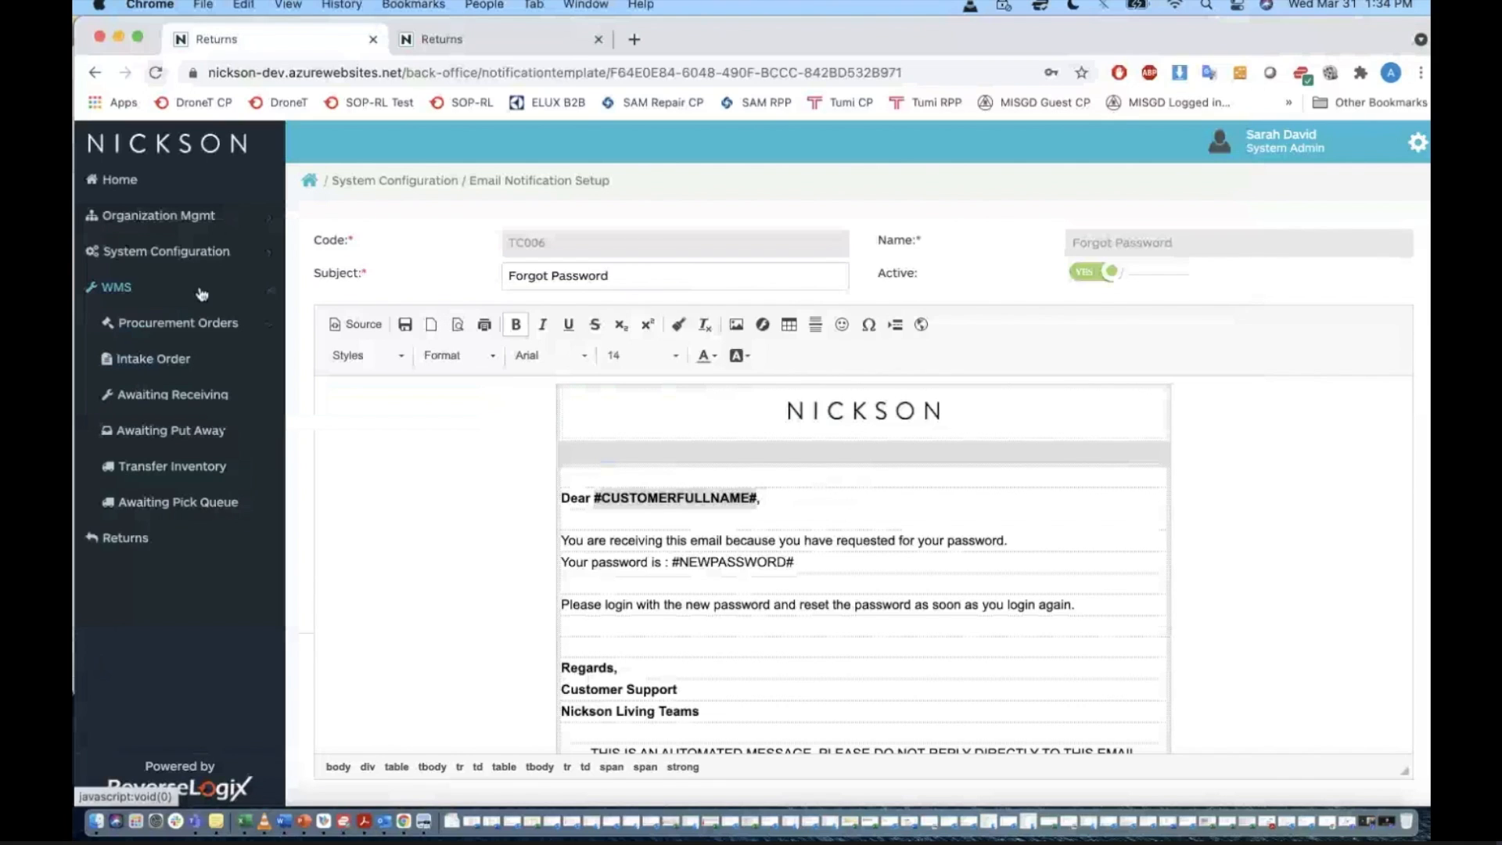
pyautogui.click(197, 523)
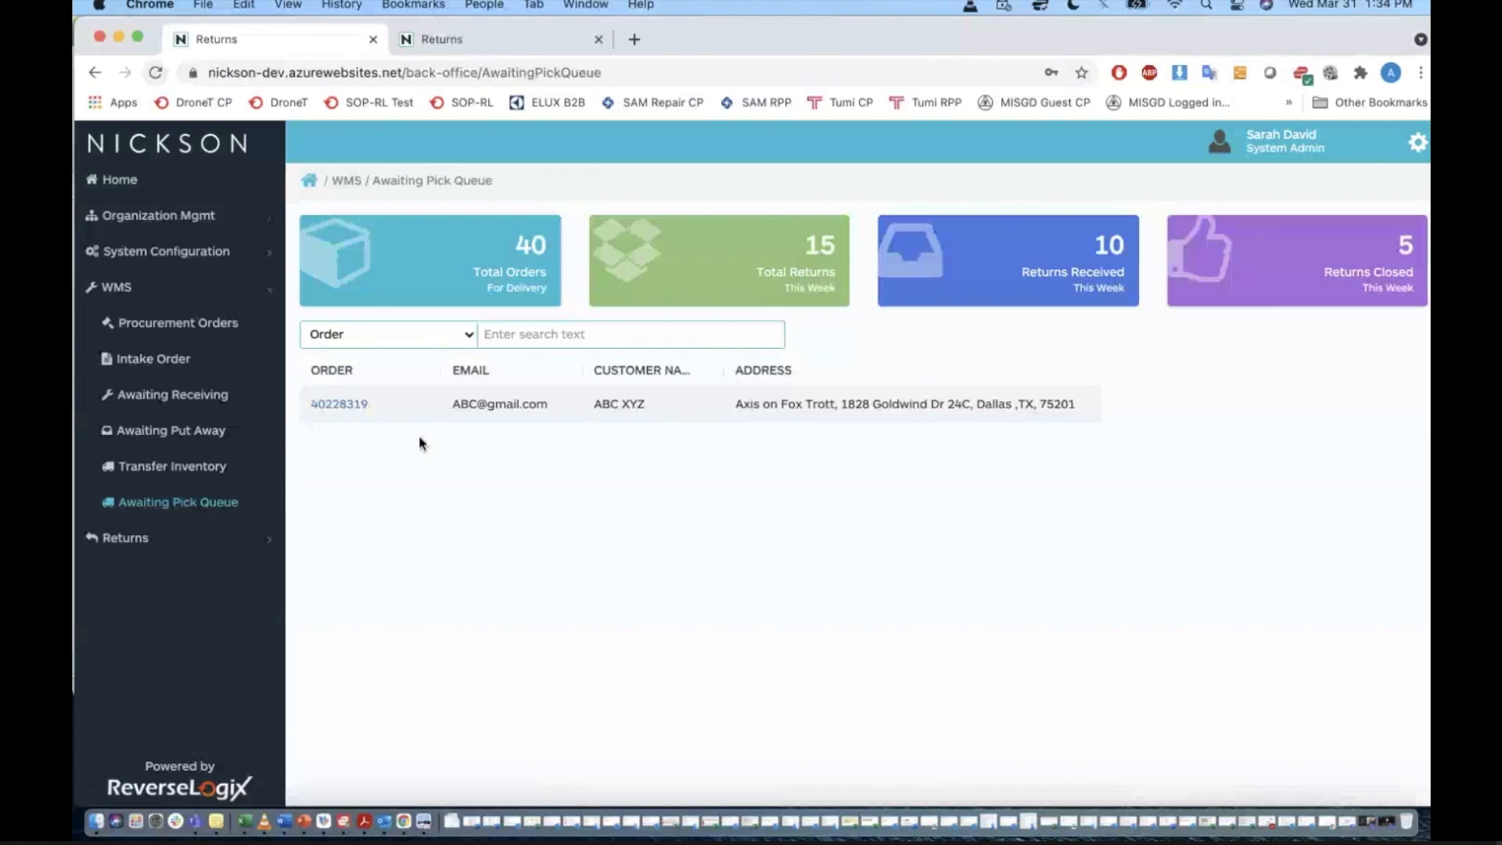
pyautogui.click(339, 405)
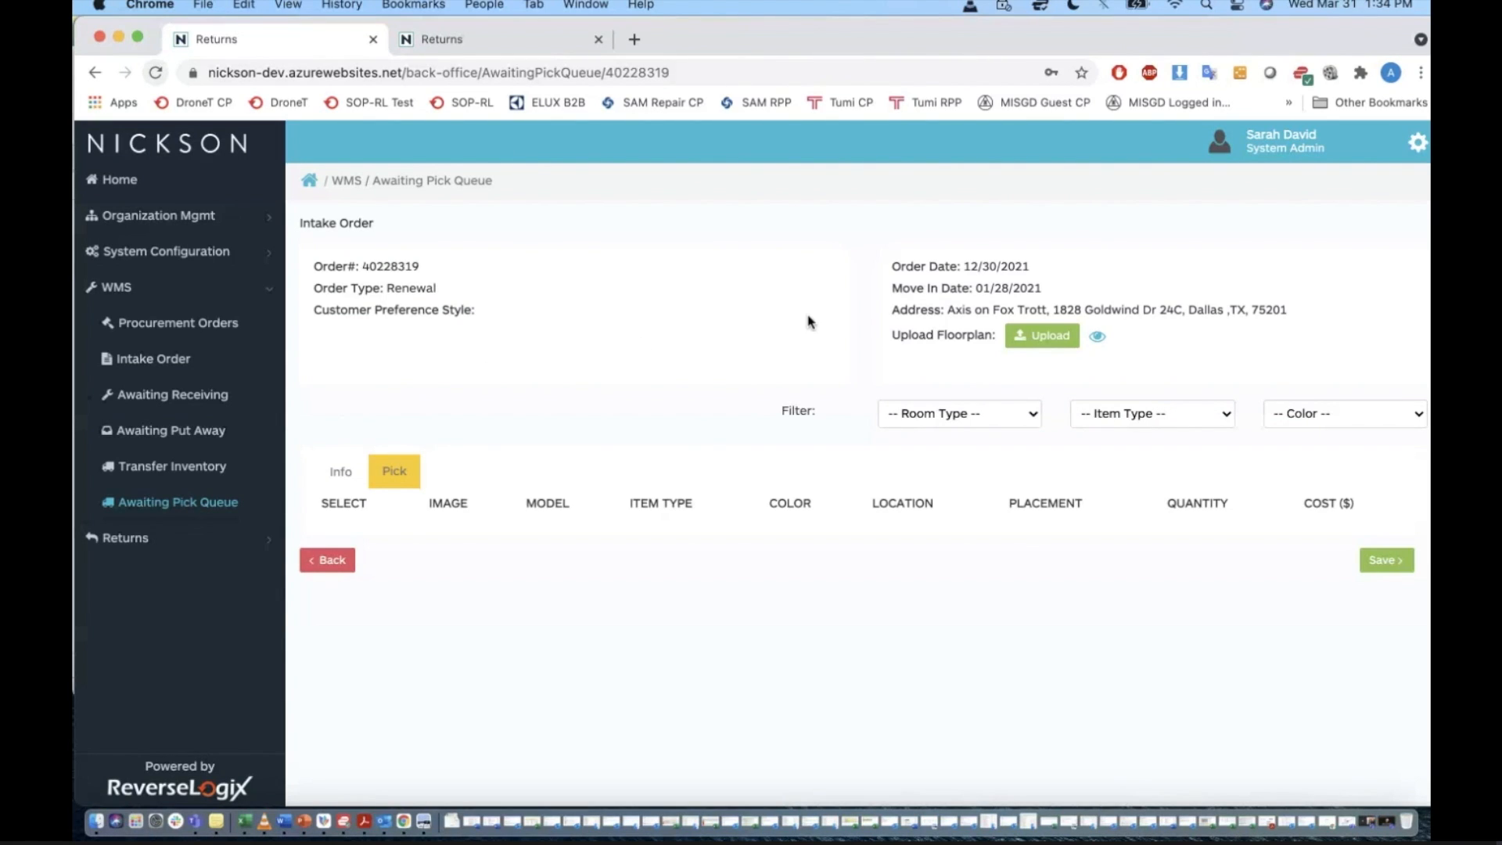
# Filter the order's pickable items to the Entry Way room type and view the order's pick information.
pyautogui.click(987, 415)
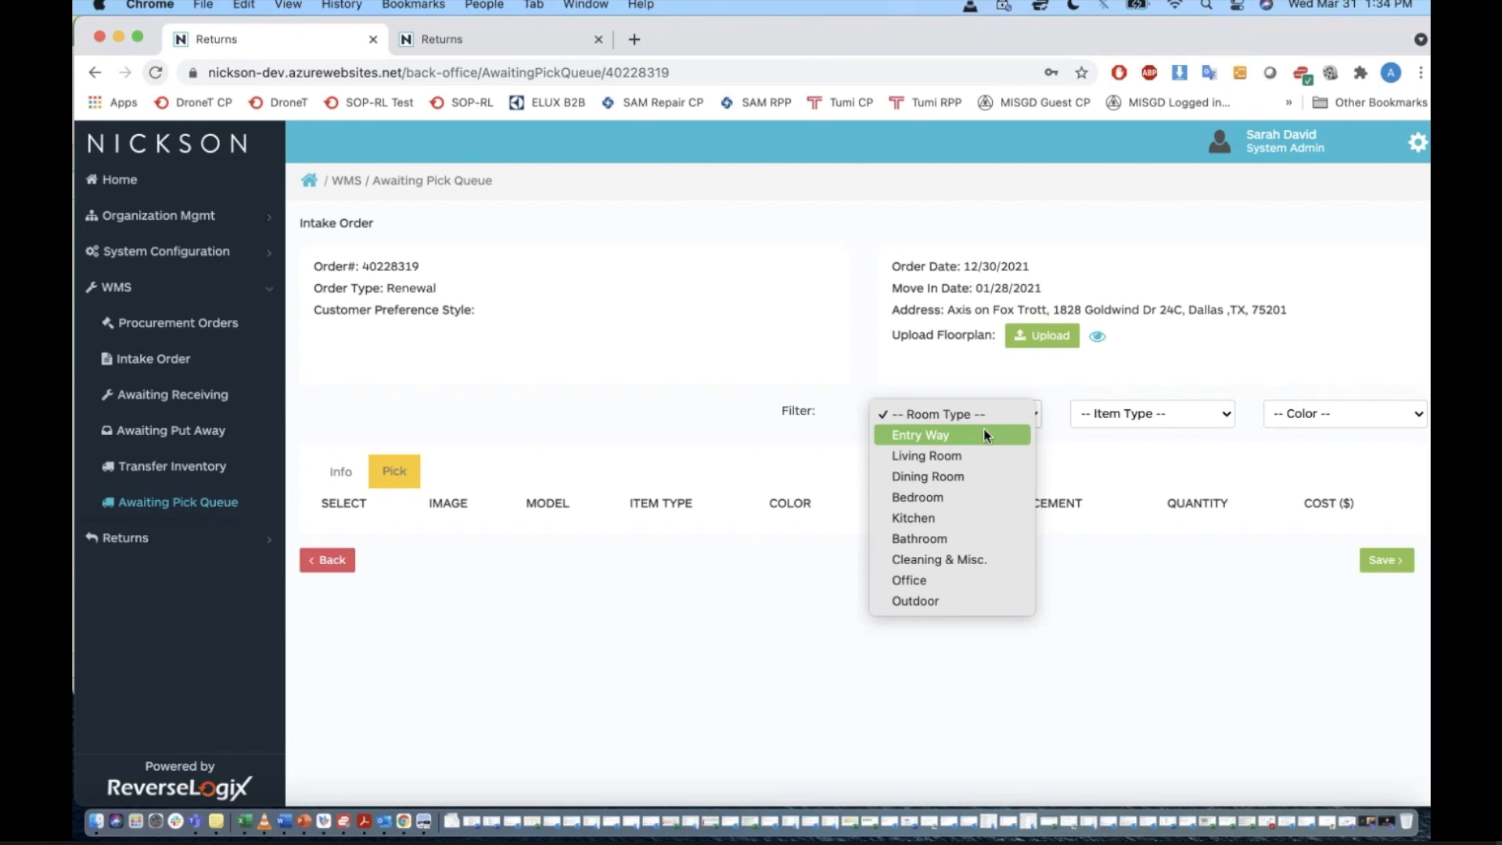
pyautogui.click(983, 434)
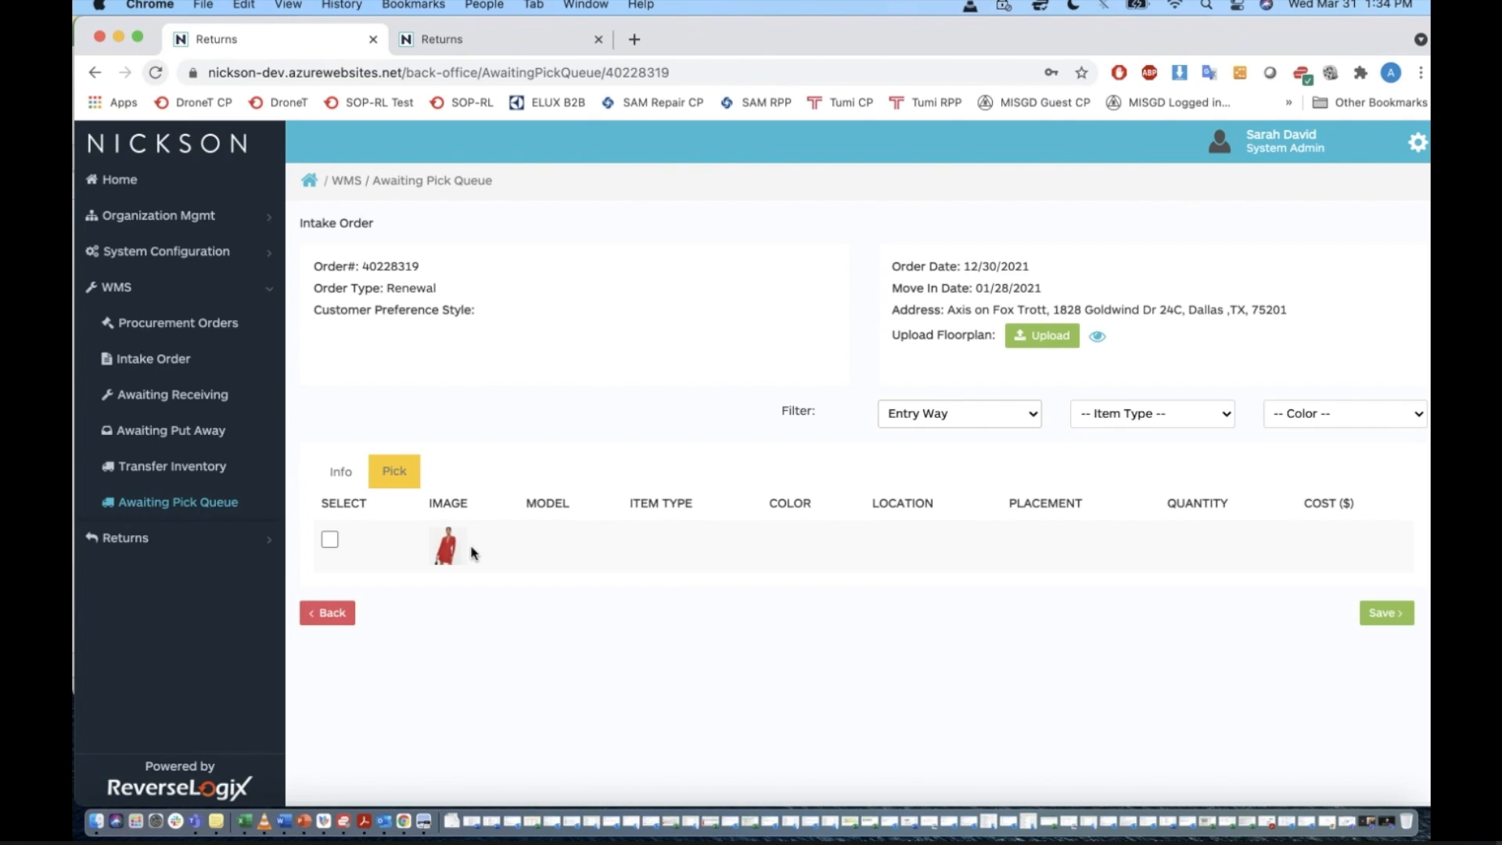
pyautogui.click(344, 477)
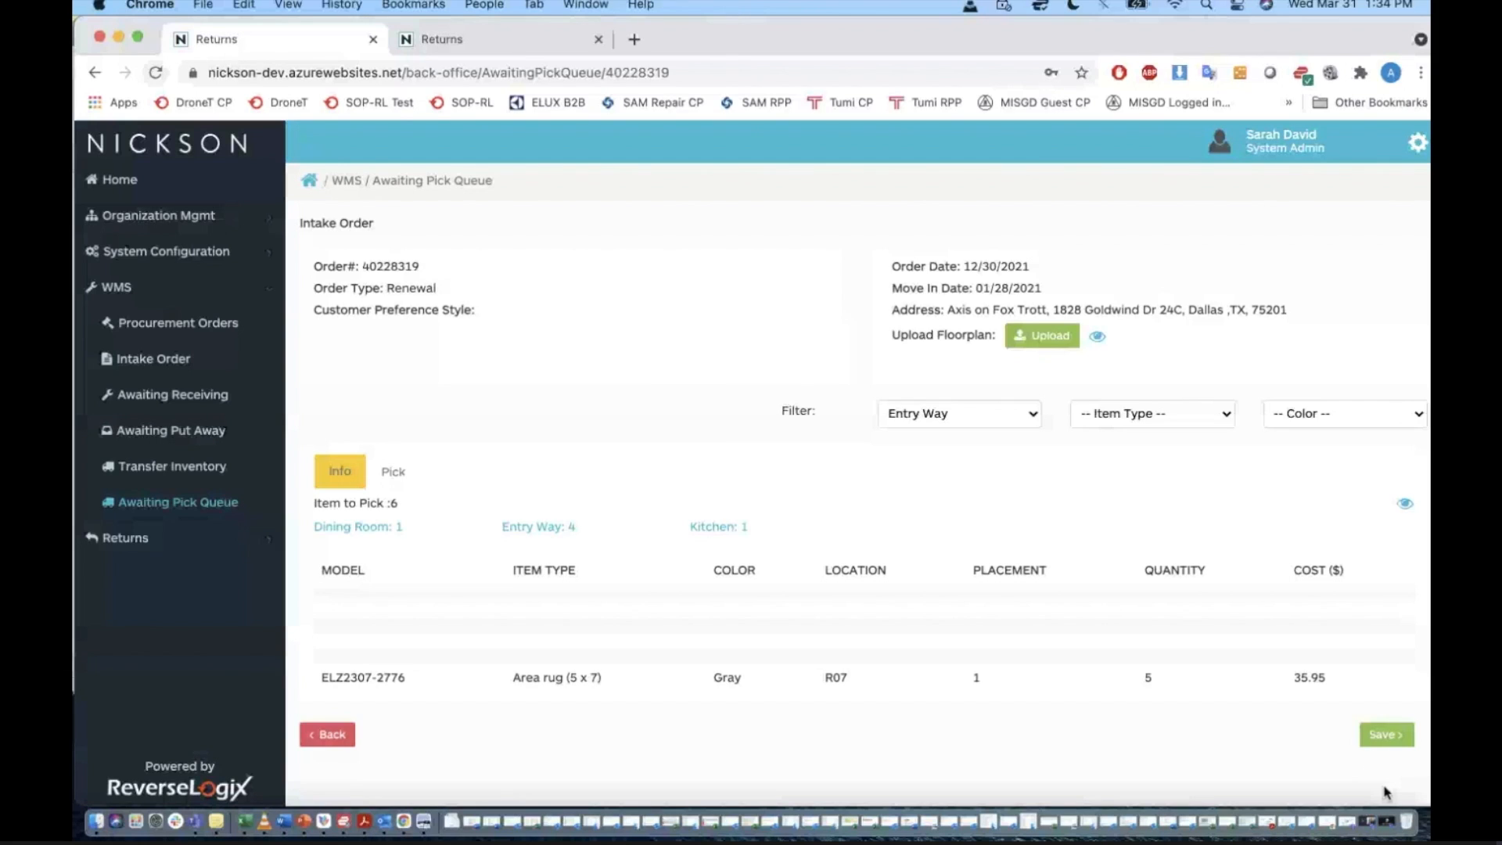
pyautogui.click(1387, 822)
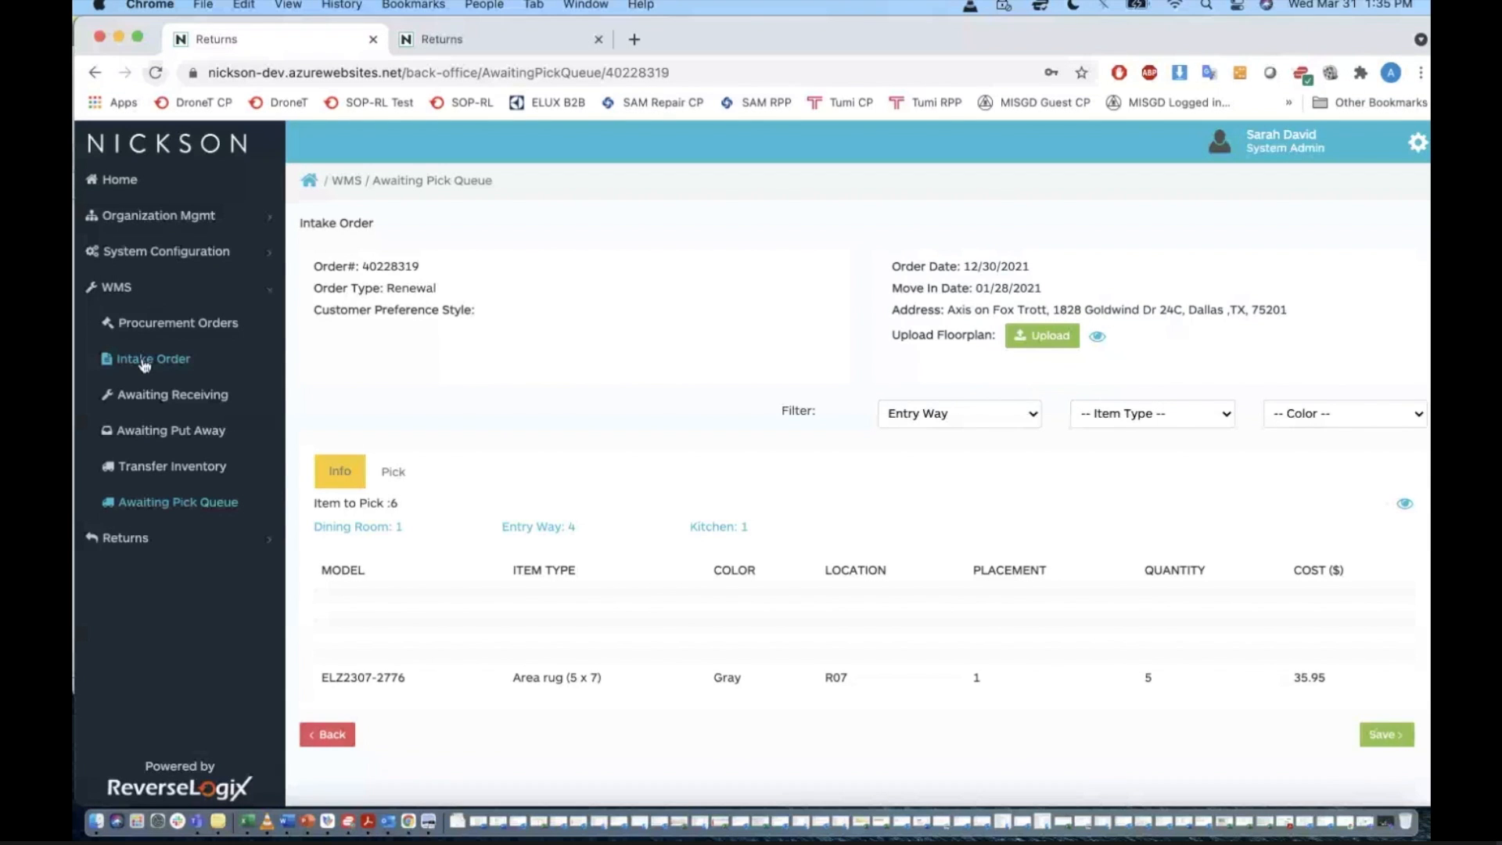
# View the open intake orders and the details of the first open procurement order.
pyautogui.click(142, 362)
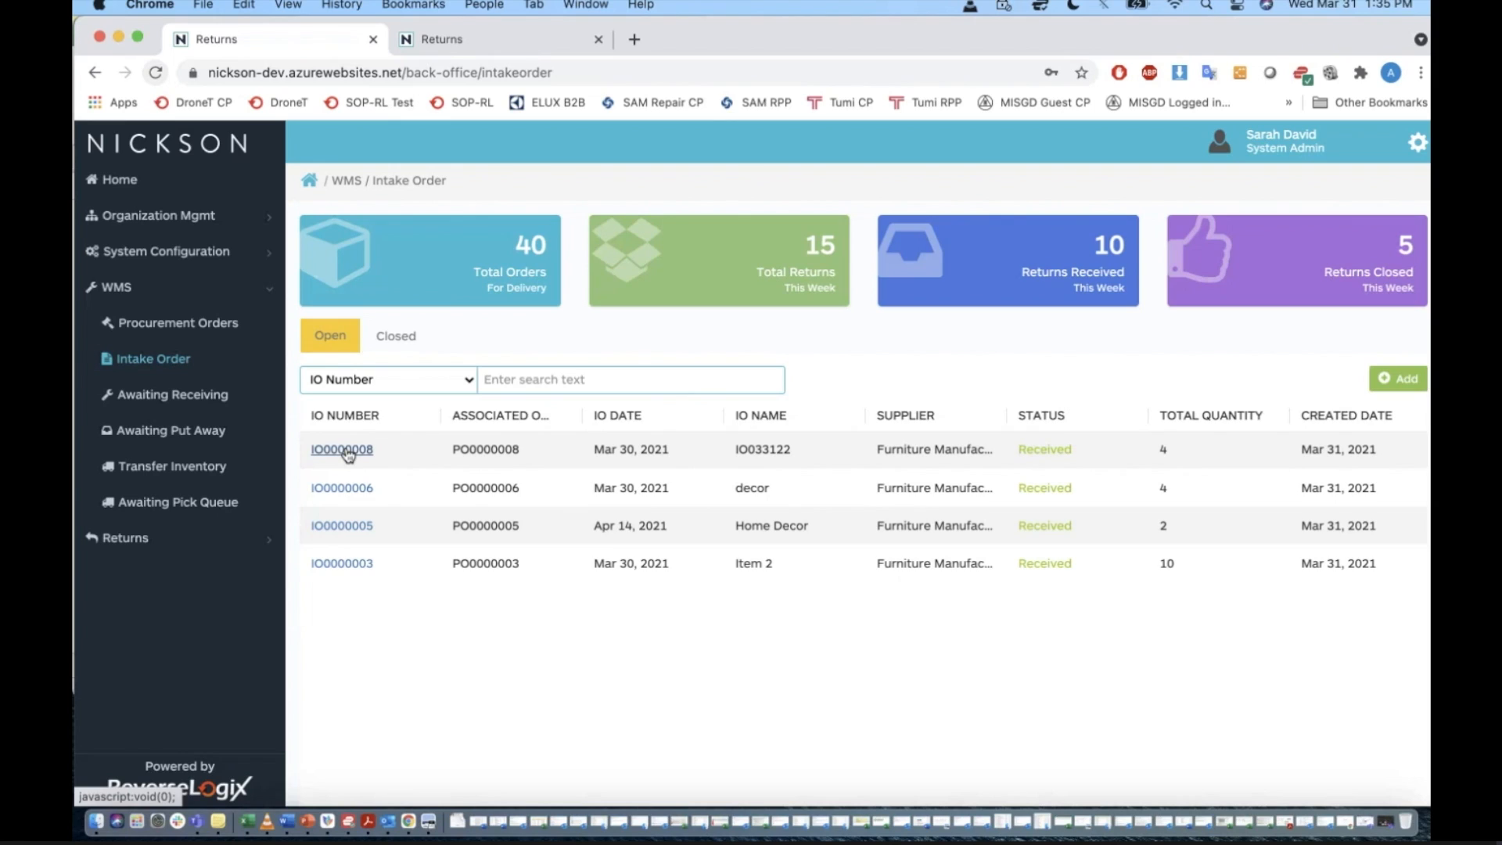
pyautogui.click(179, 259)
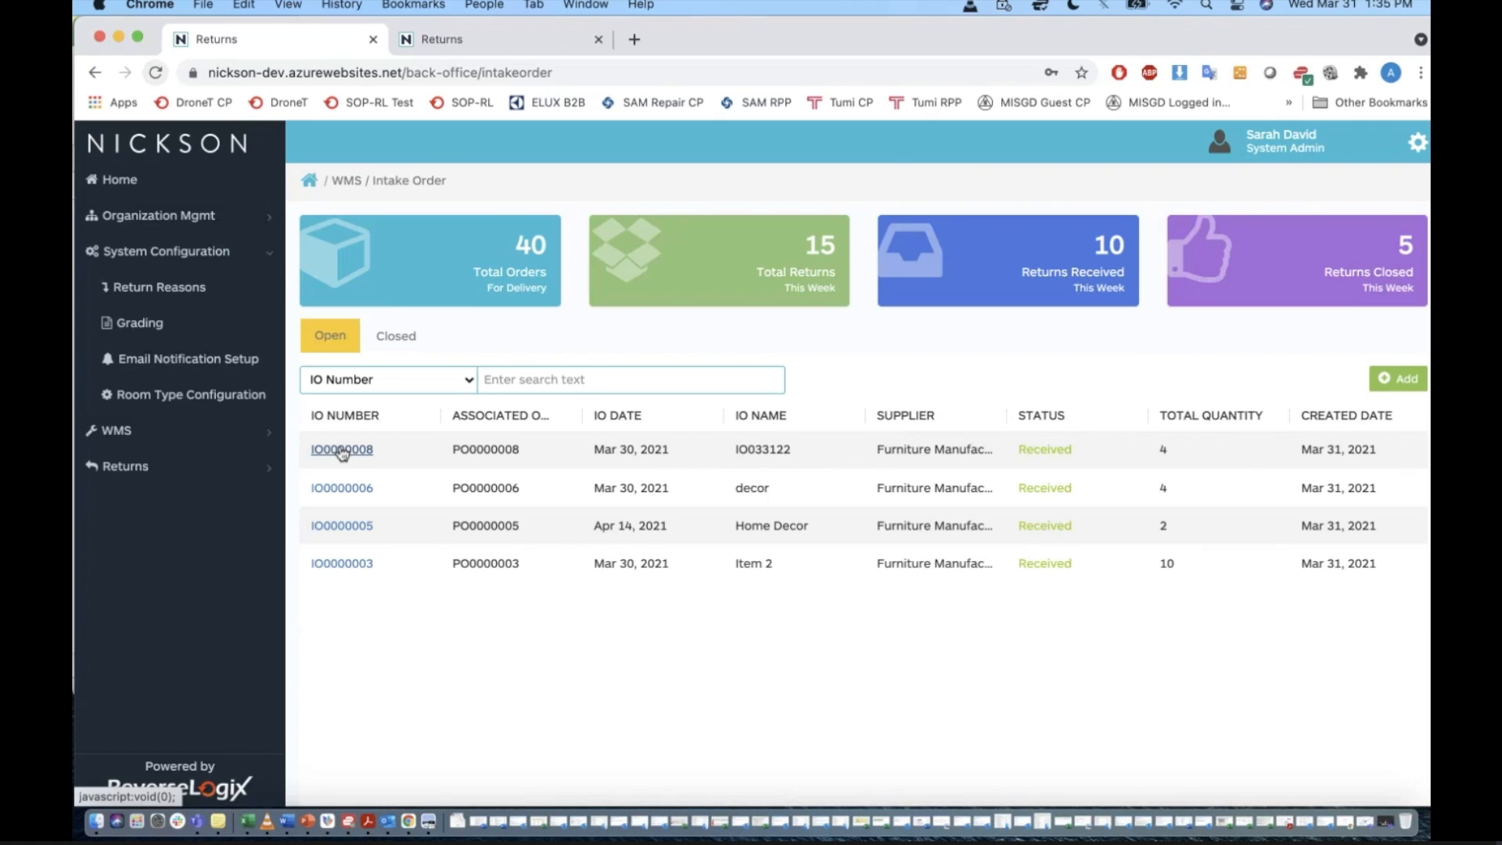
pyautogui.click(196, 430)
pyautogui.click(176, 326)
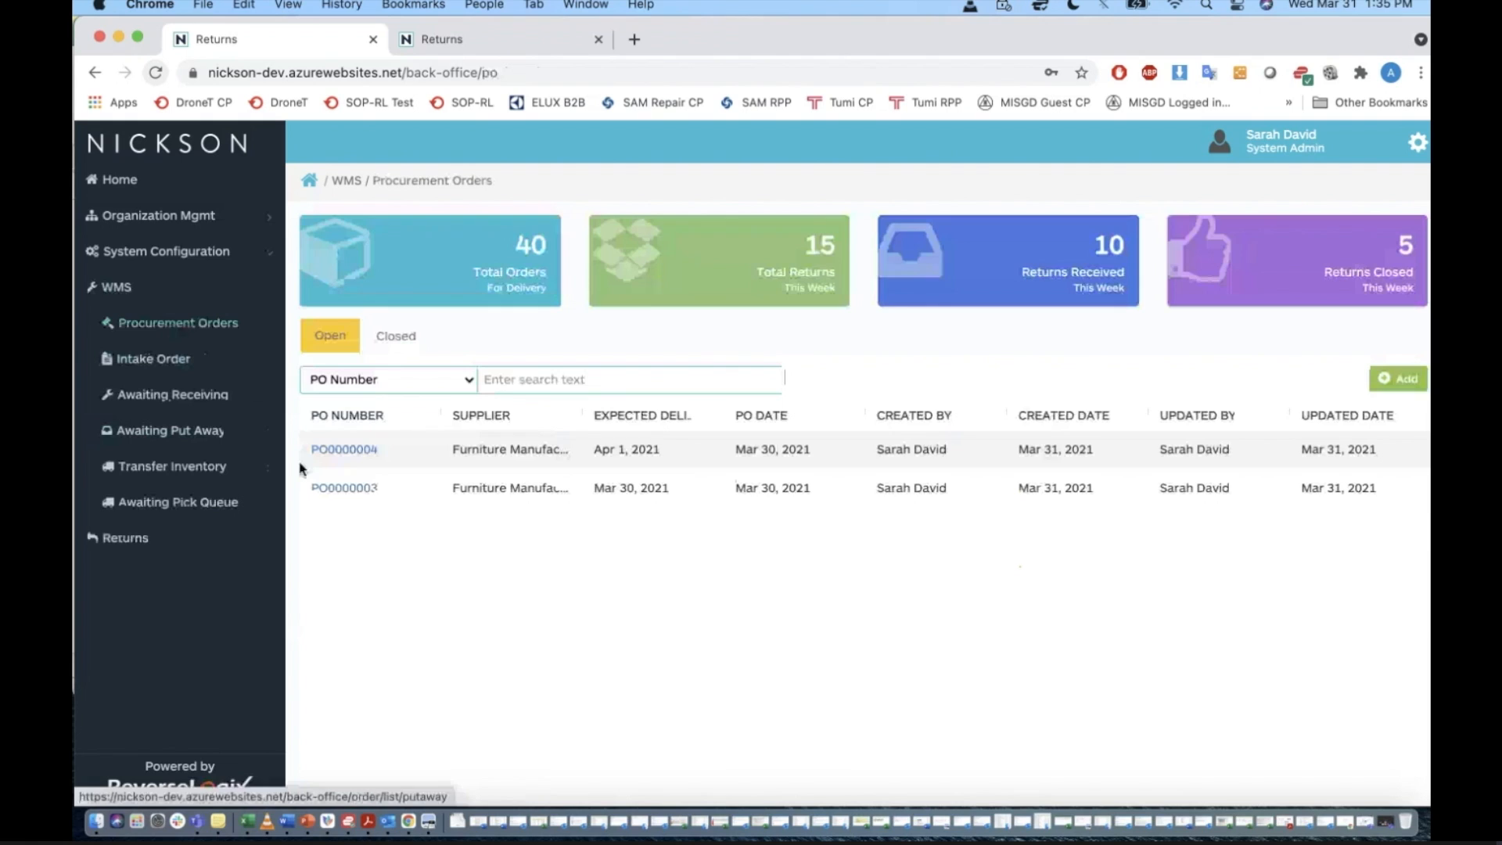
pyautogui.click(317, 452)
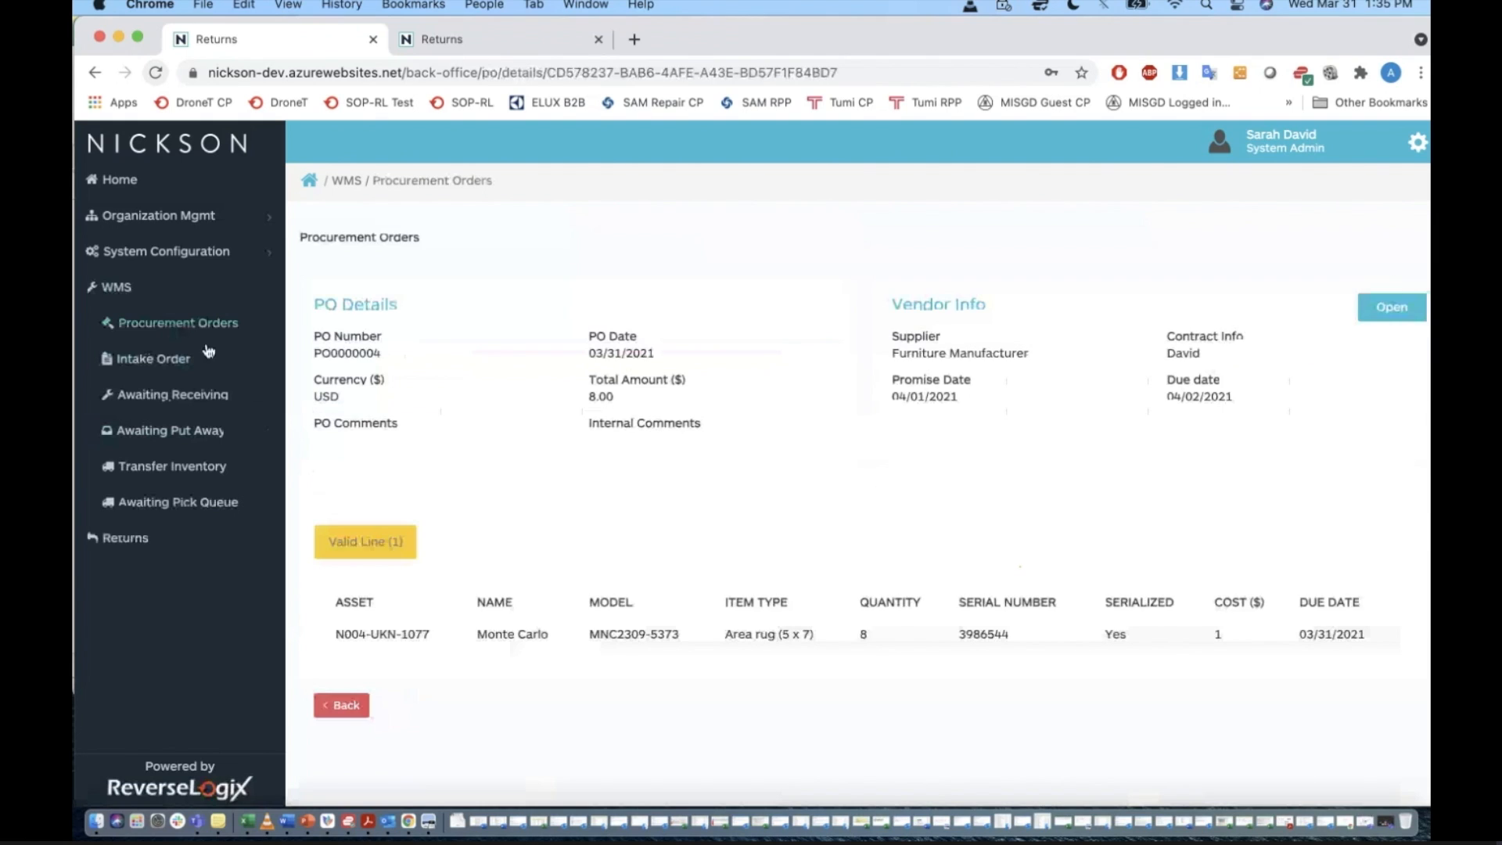
# Start a new procurement order with supplier Furniture Manufacturer and go to the search for its line items.
pyautogui.click(151, 327)
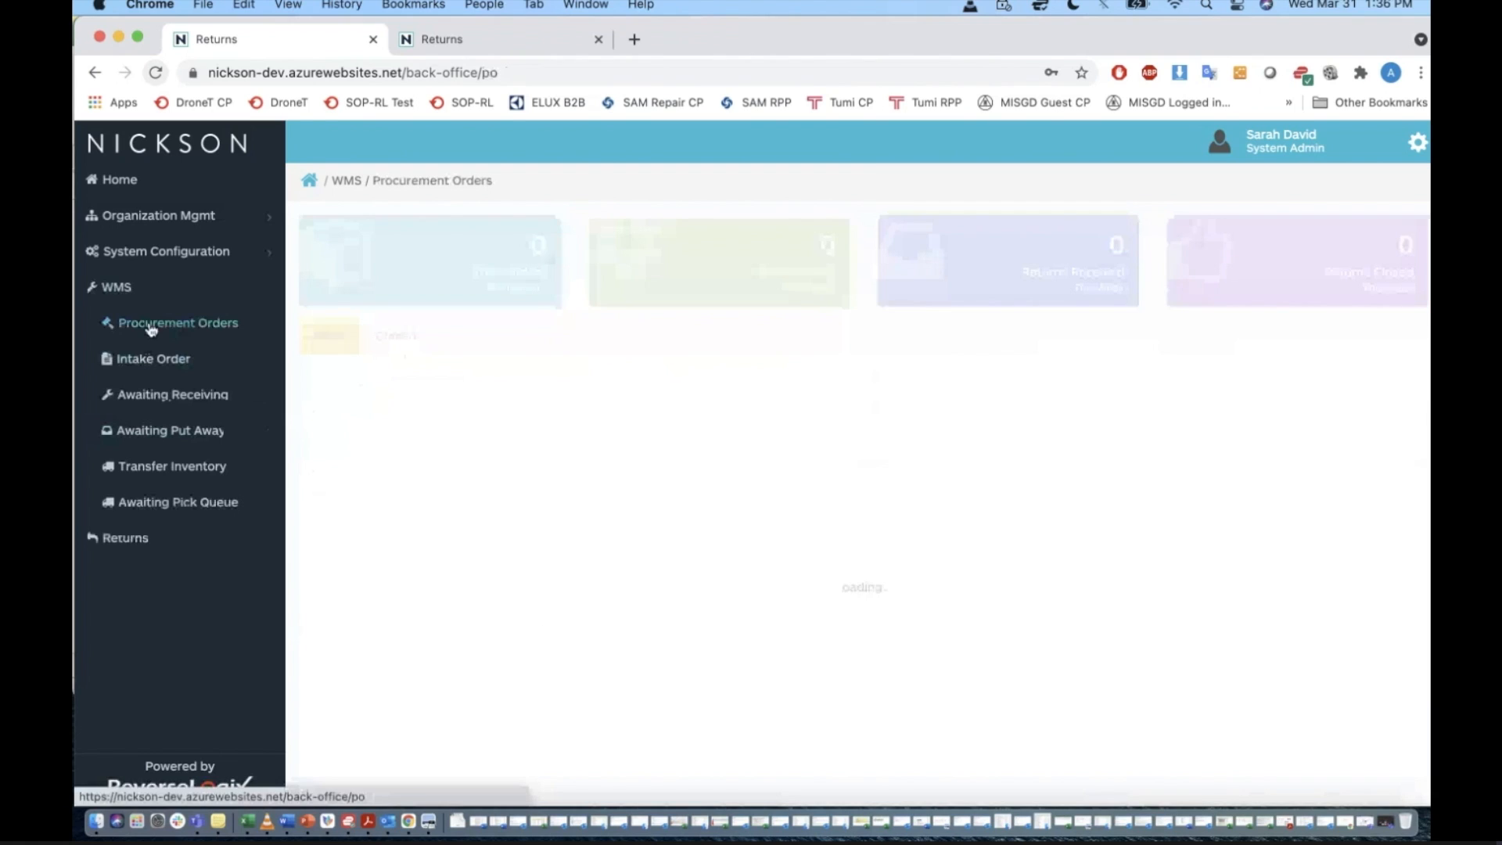
pyautogui.click(1392, 381)
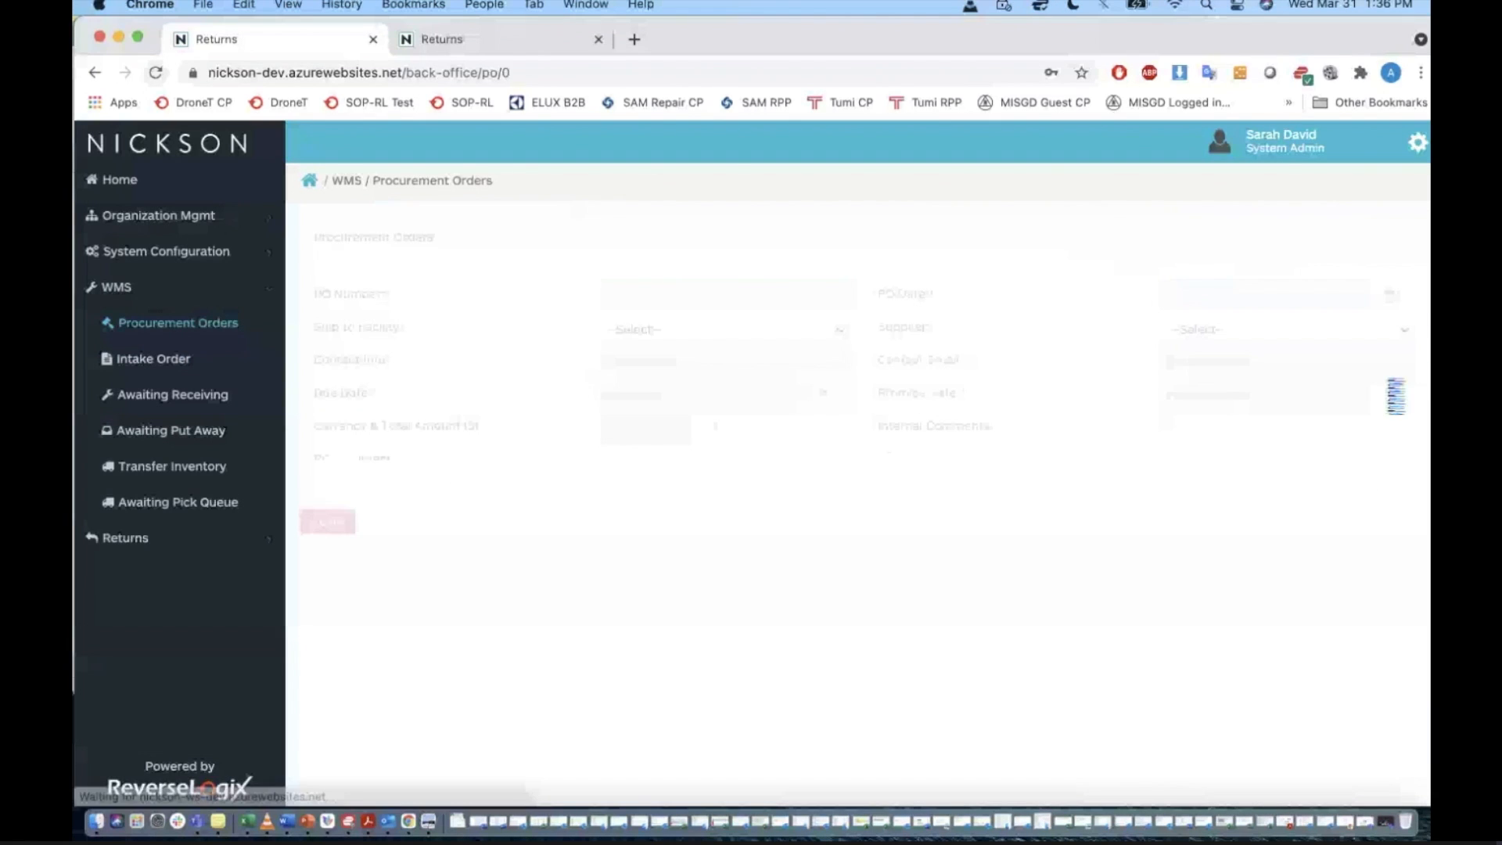
pyautogui.click(1209, 332)
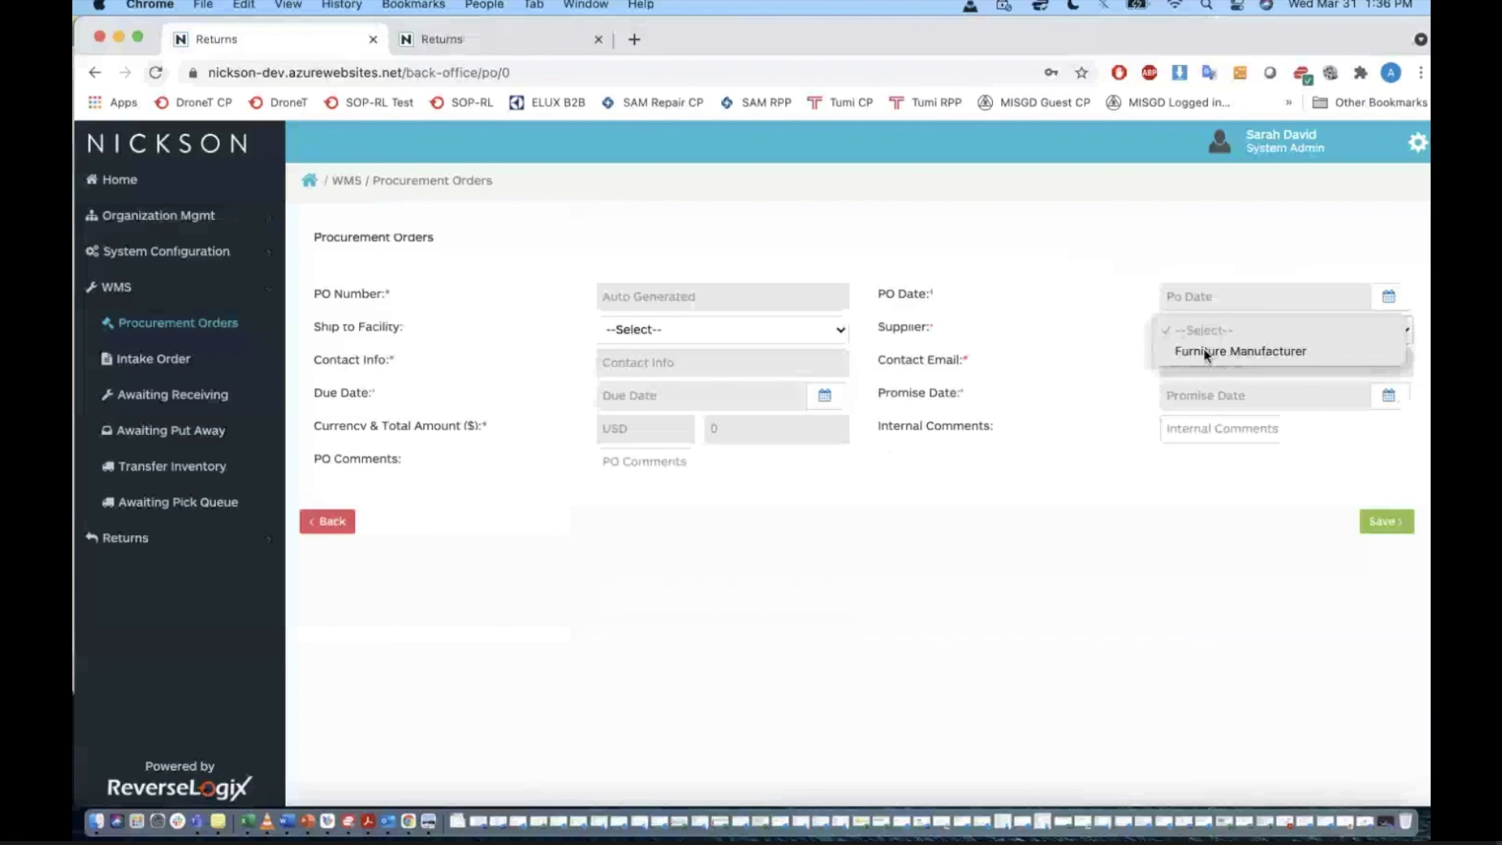
pyautogui.click(1209, 352)
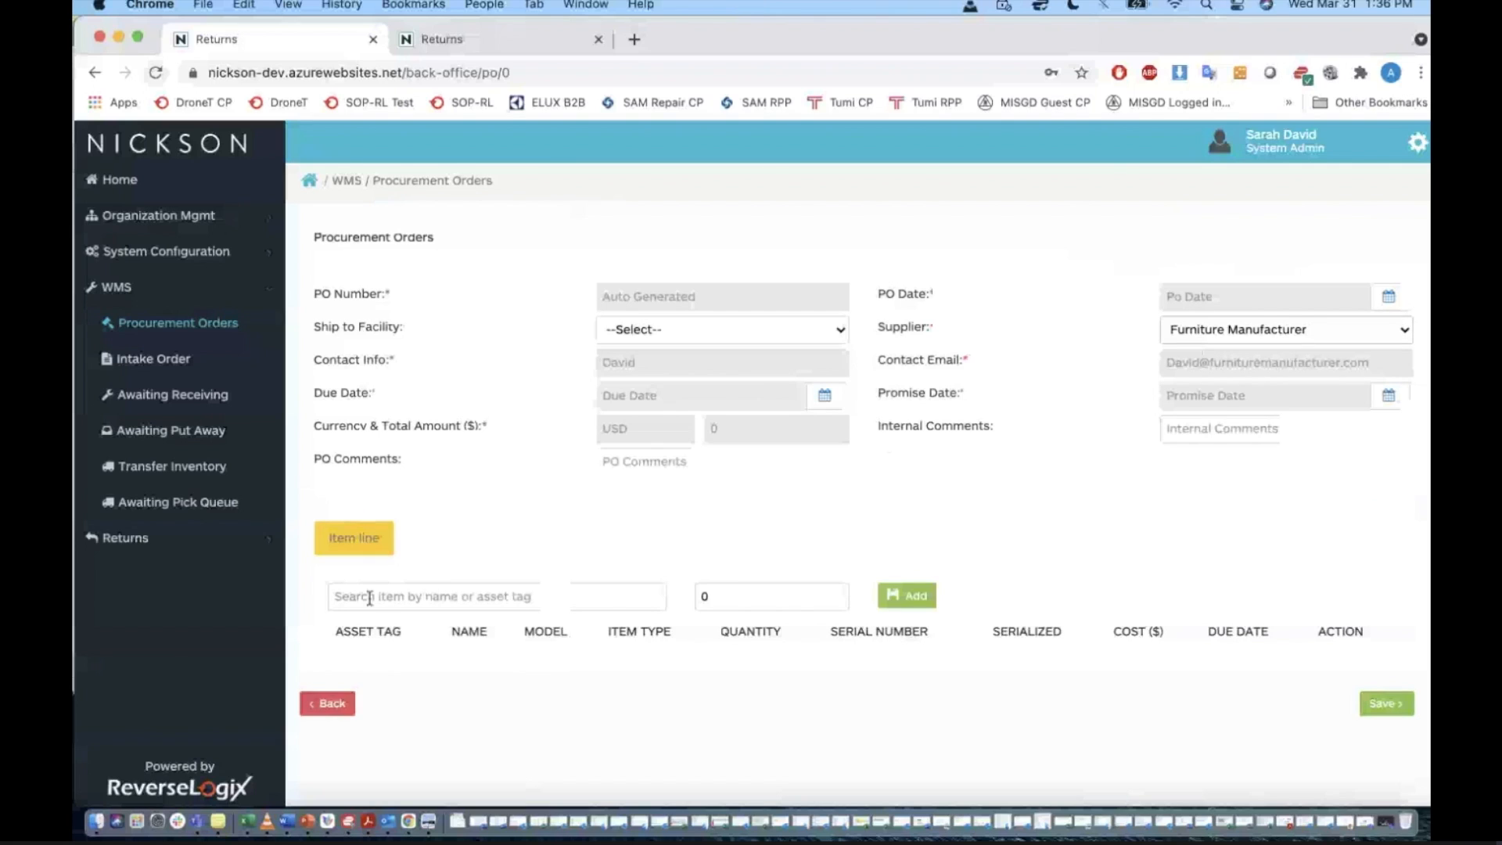
pyautogui.click(454, 596)
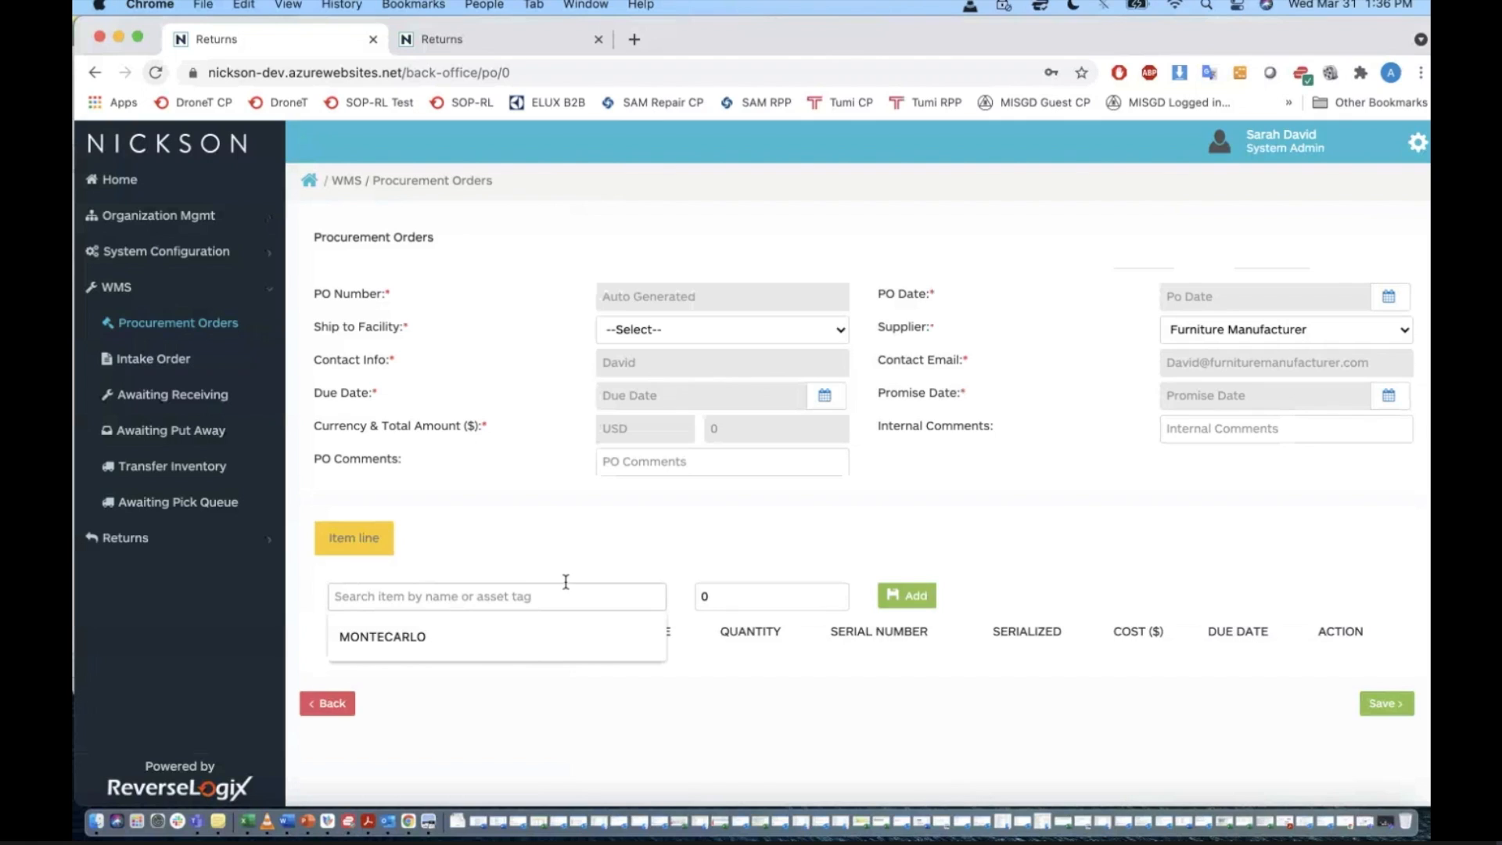
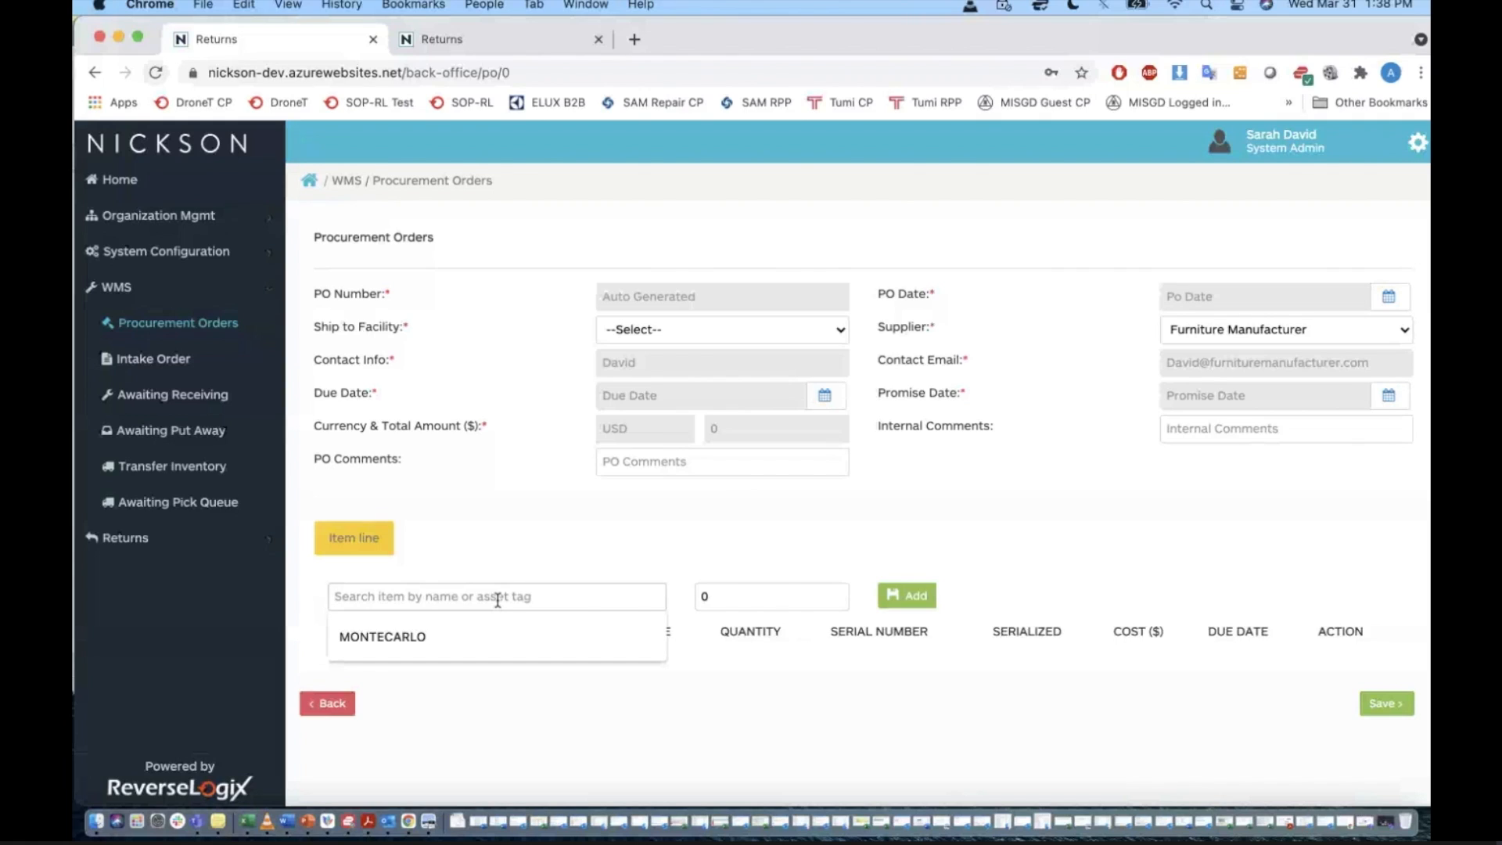
# Open the Robyn King Bedframe record in the product master and examine its fields down to the image upload.
pyautogui.click(177, 258)
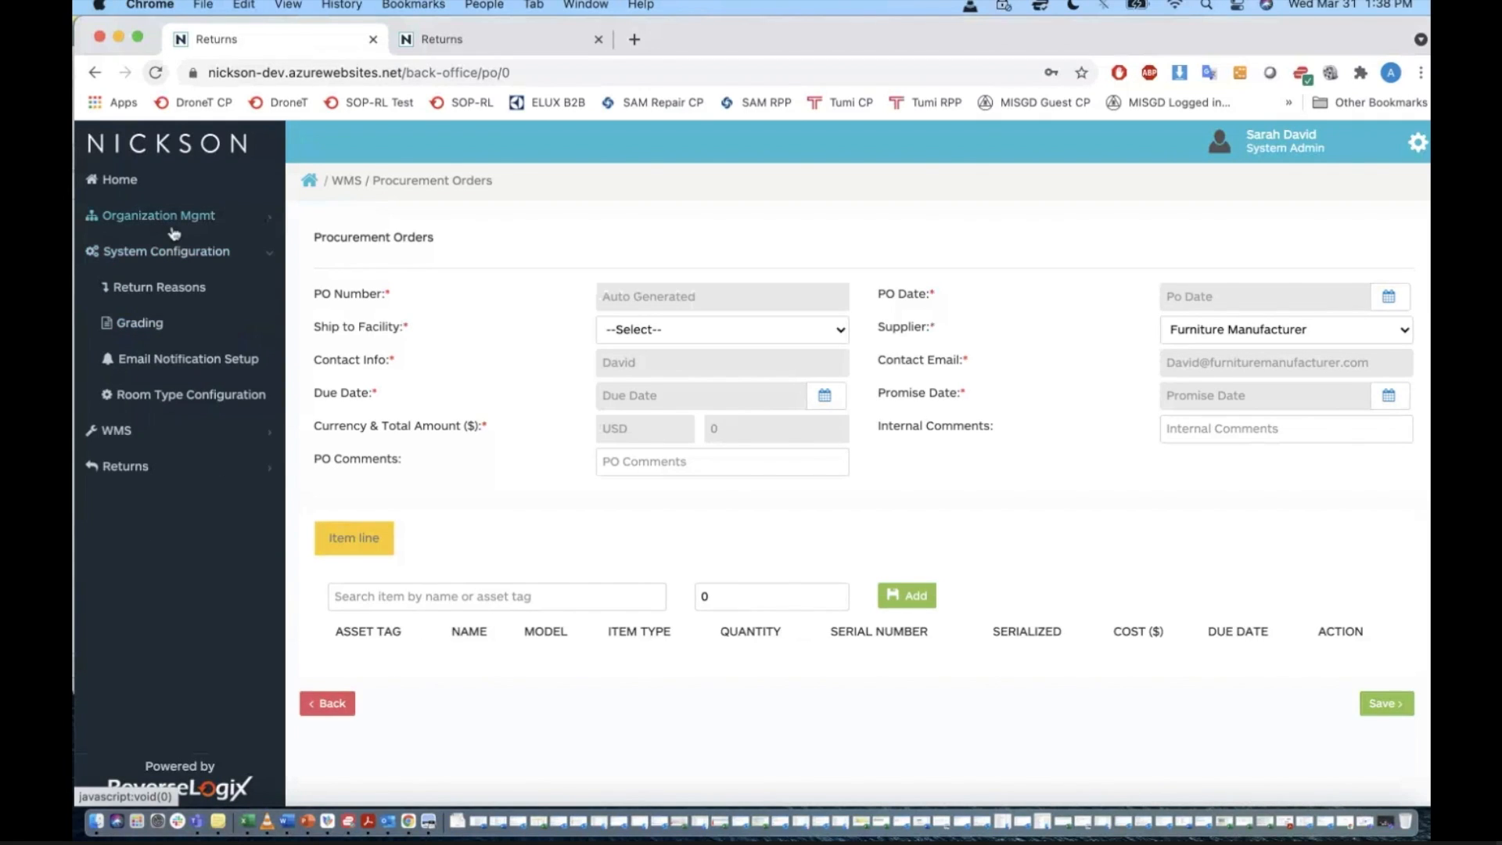
pyautogui.click(174, 228)
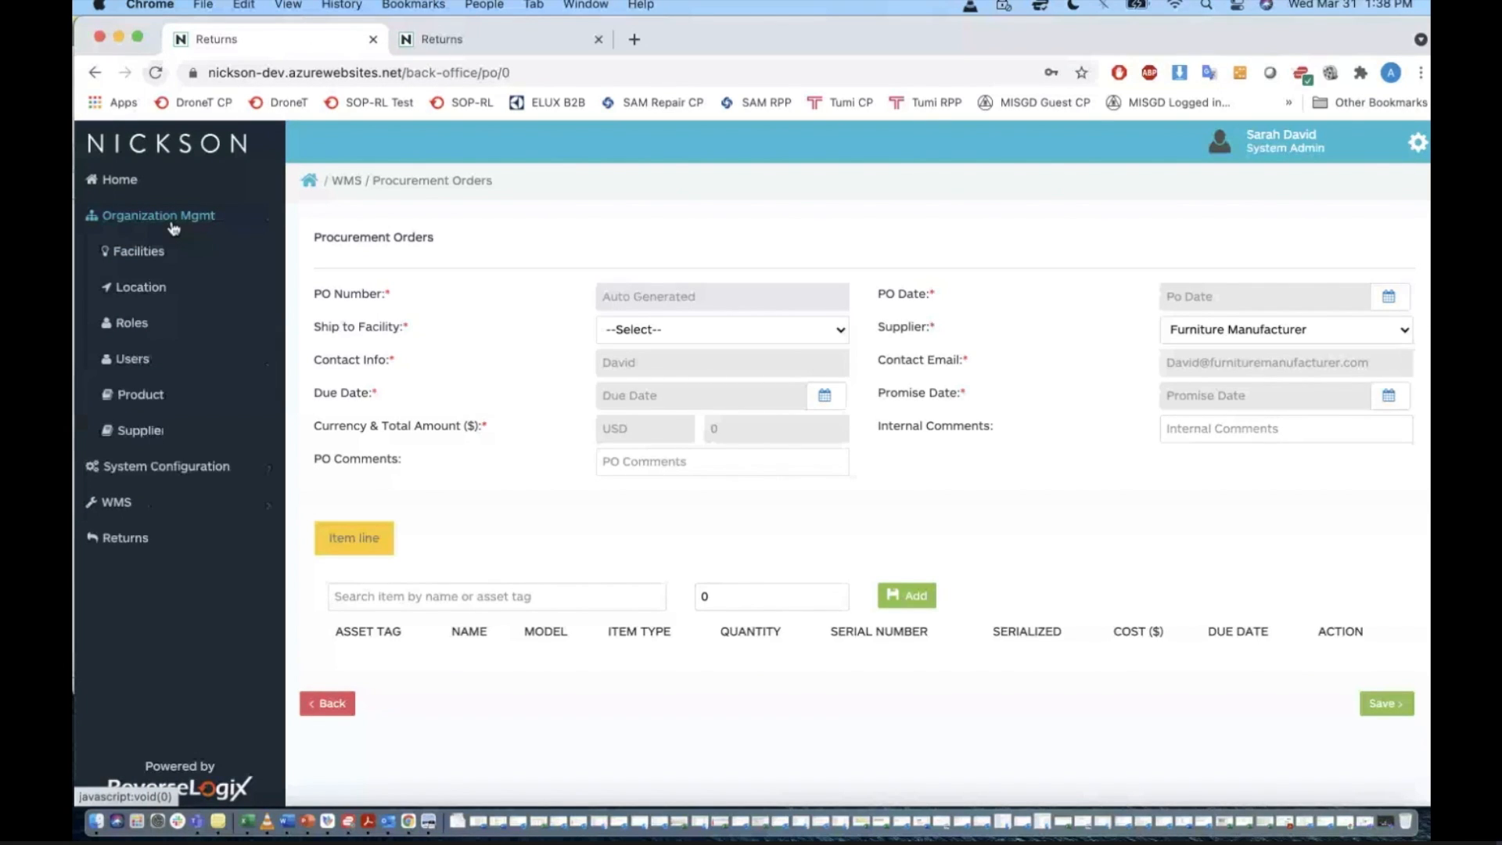
pyautogui.click(136, 399)
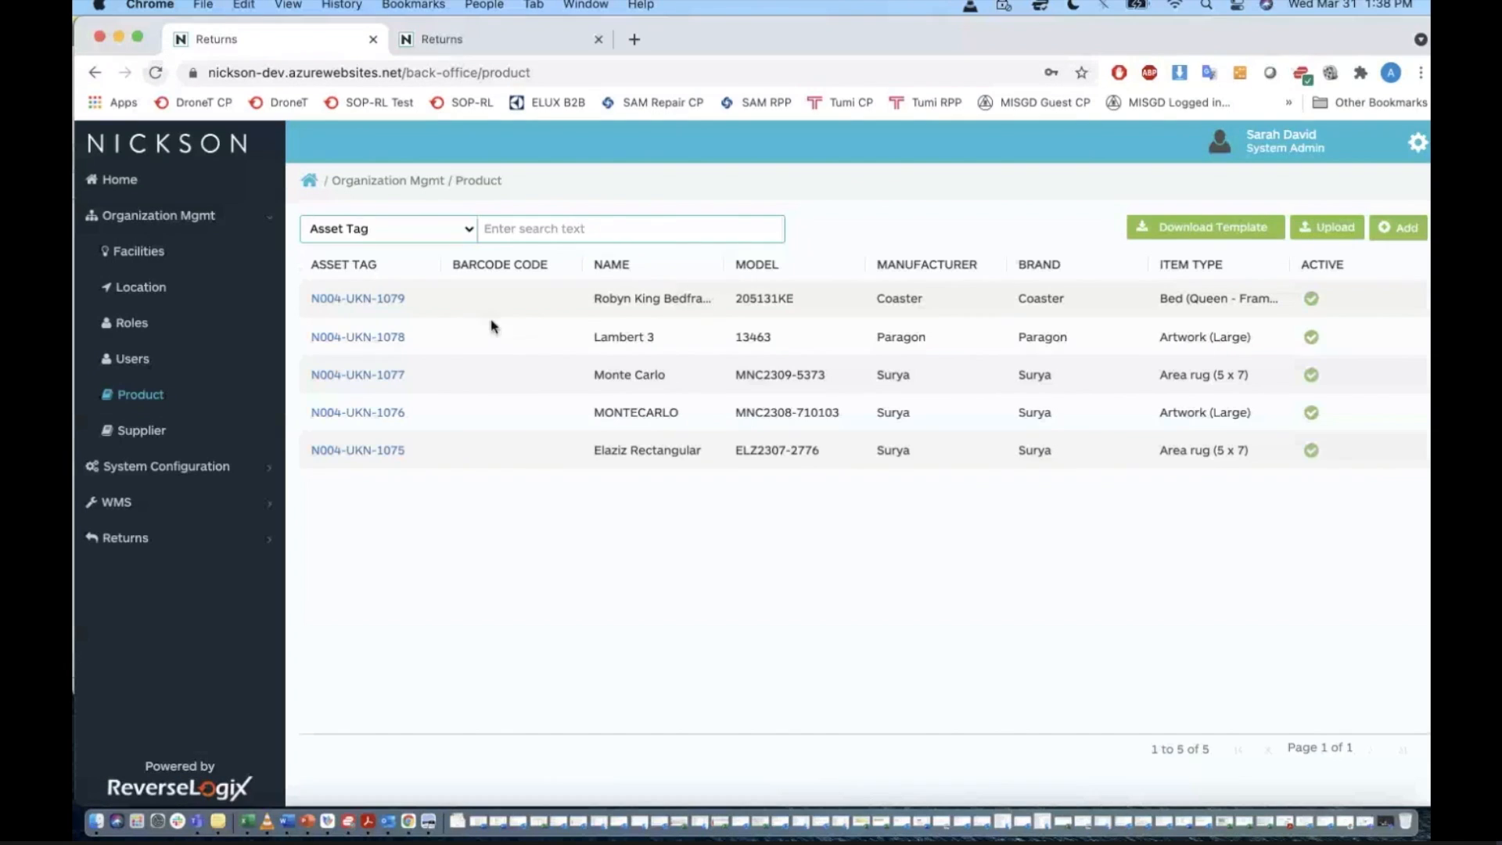
pyautogui.click(389, 303)
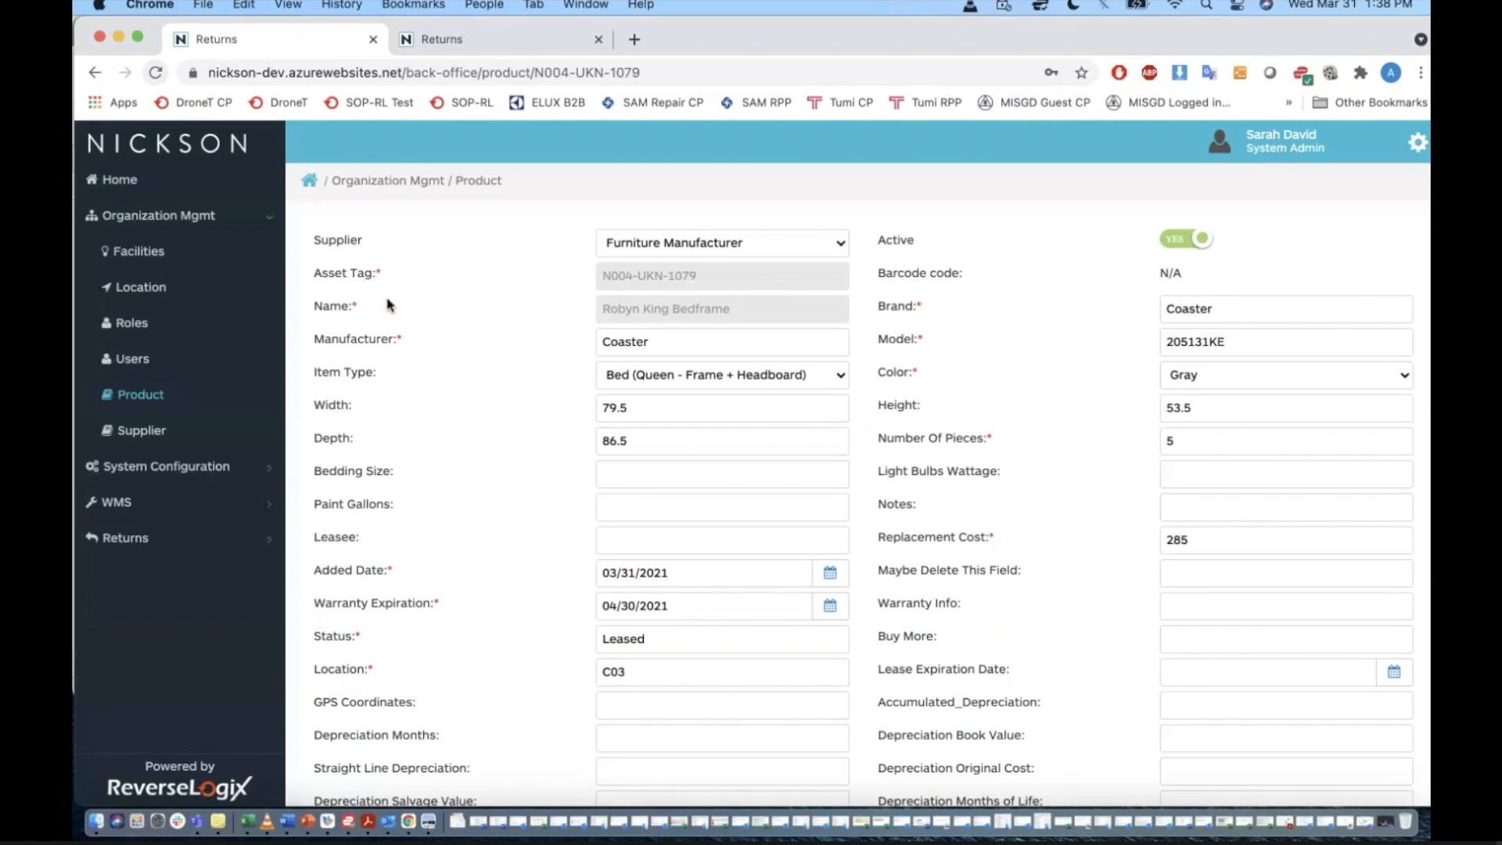
pyautogui.scroll(-6, 965, 526)
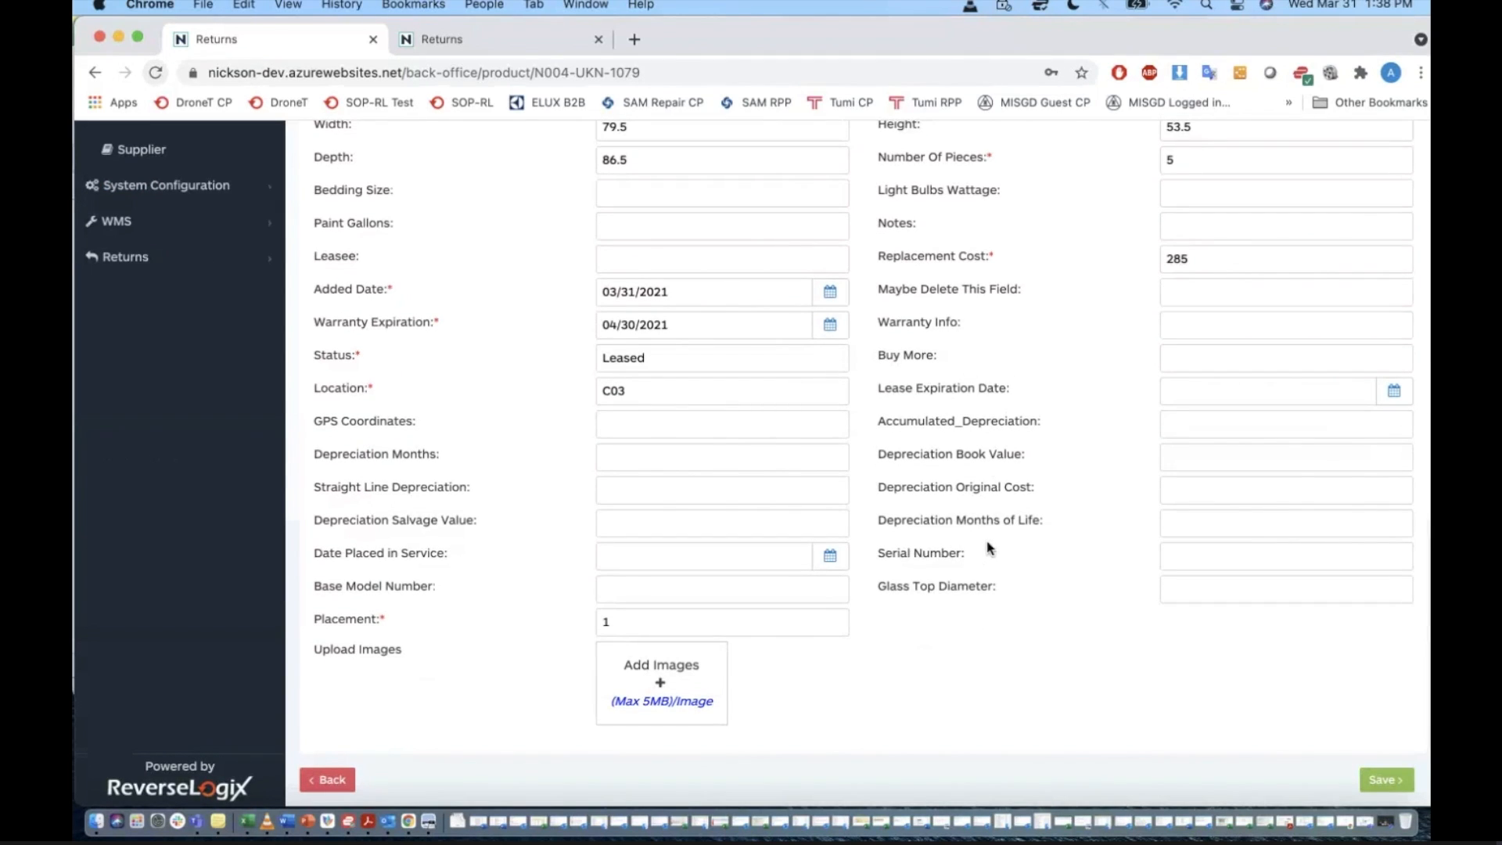
# Leave the product record and open the intake order named Item 2 from the warehouse's open intake orders.
pyautogui.scroll(2, 988, 547)
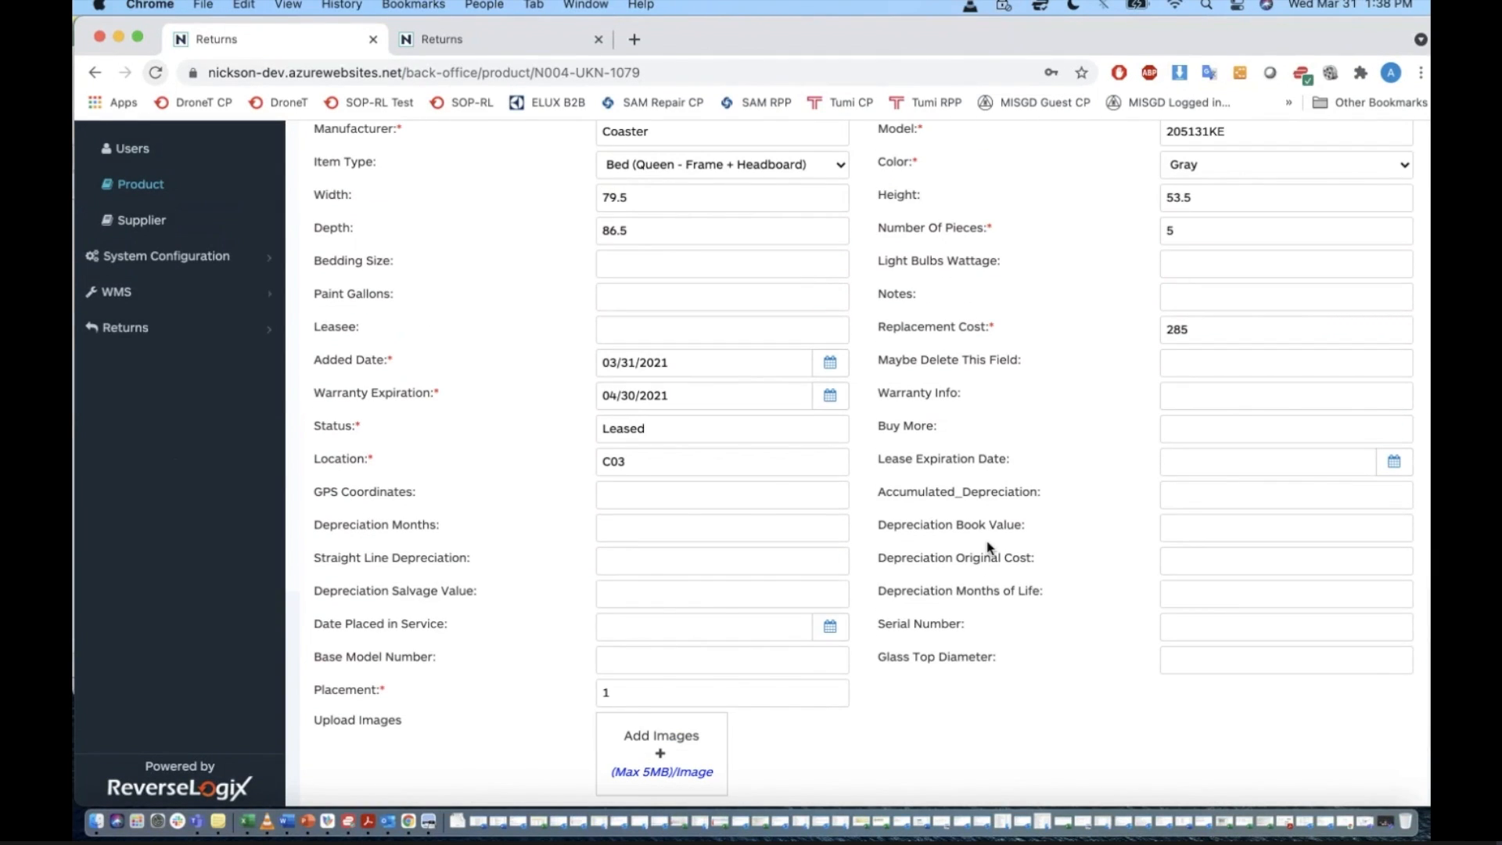
pyautogui.scroll(5, 988, 548)
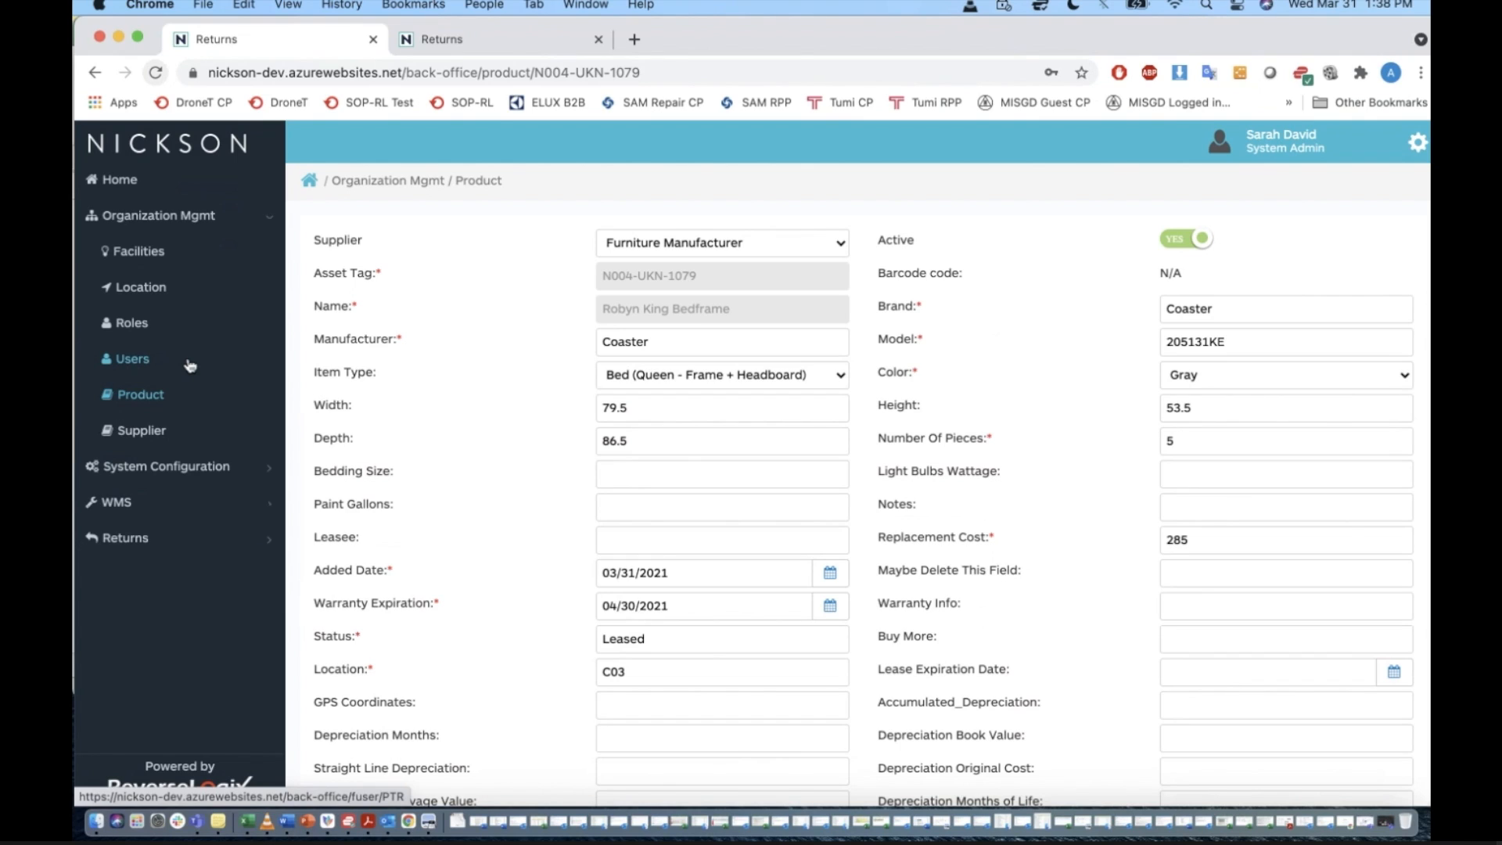
pyautogui.click(234, 468)
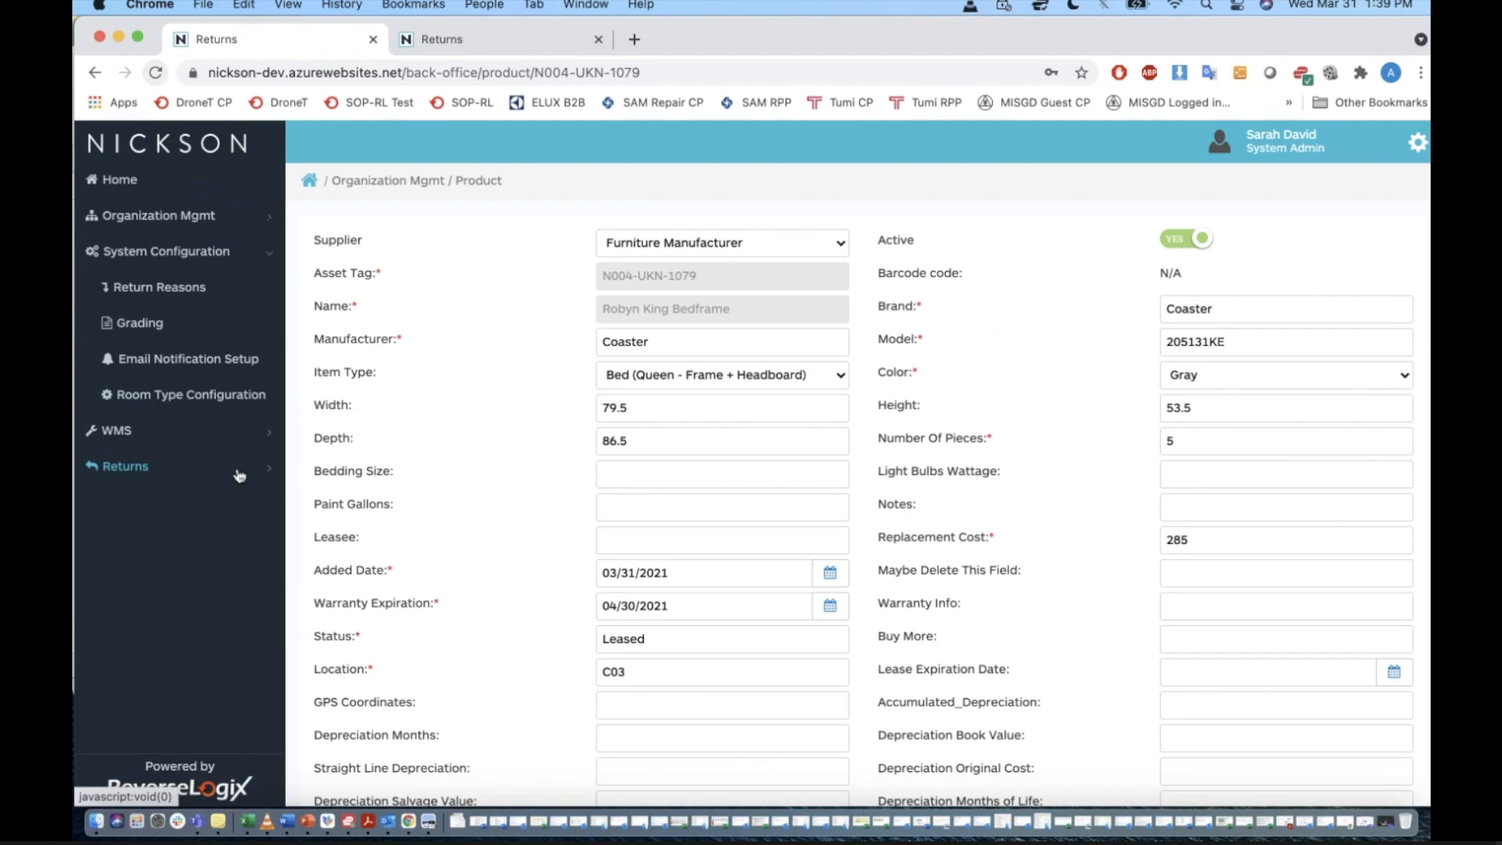
pyautogui.click(219, 430)
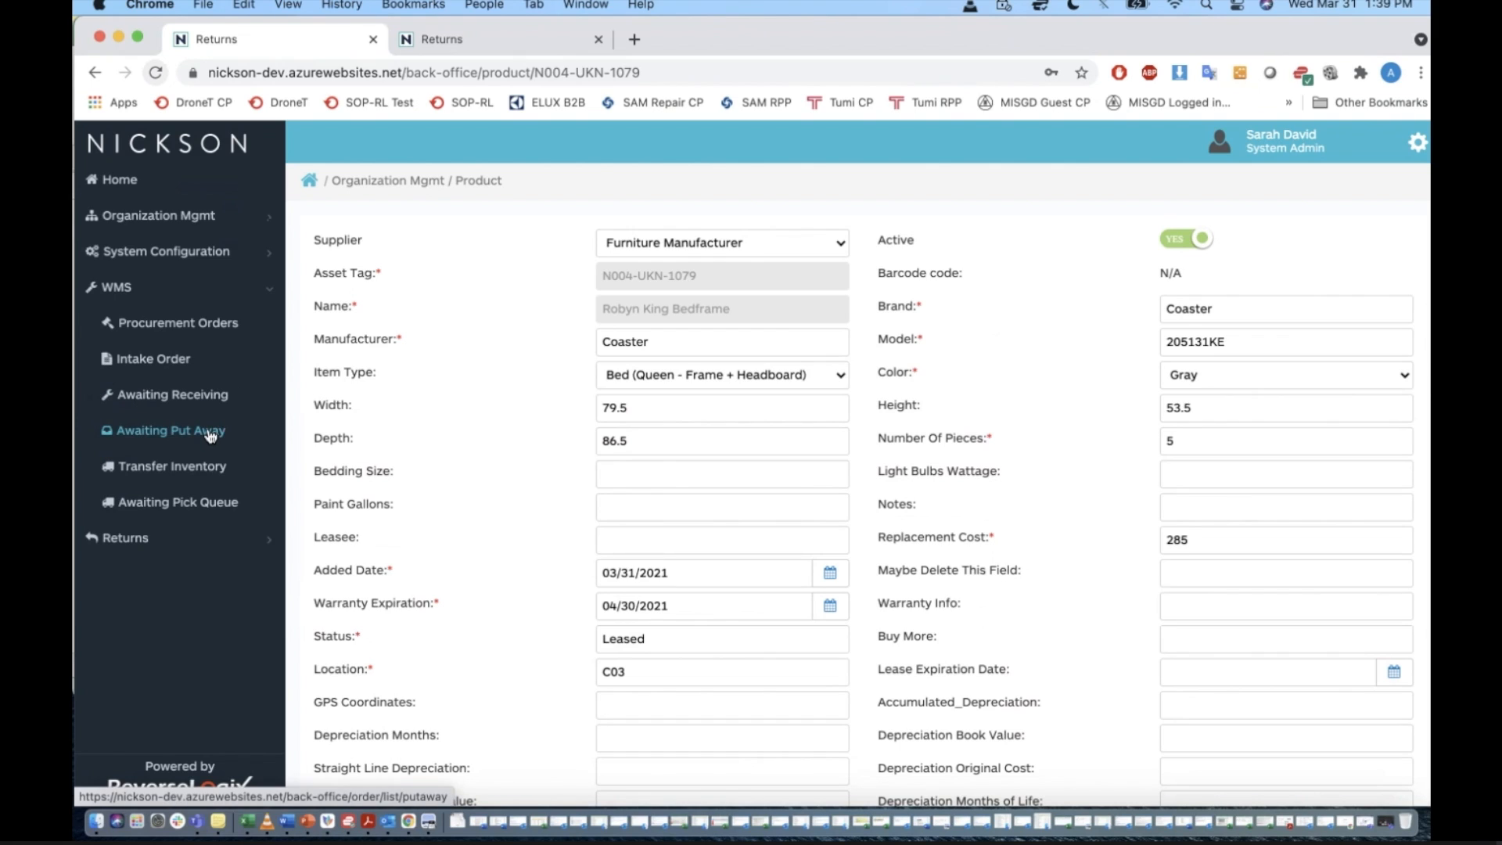
pyautogui.click(209, 433)
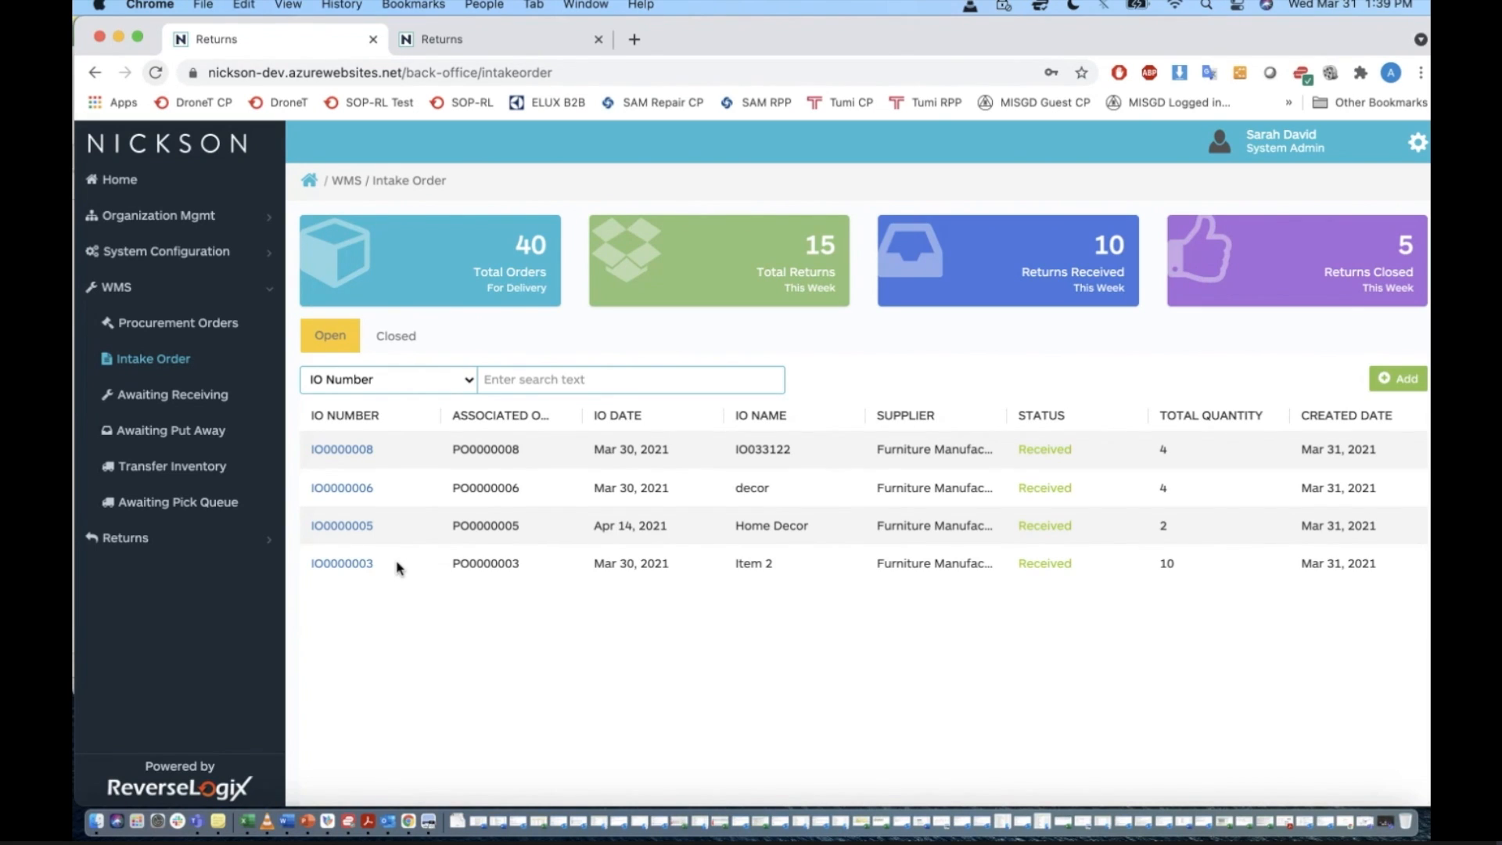
pyautogui.click(353, 572)
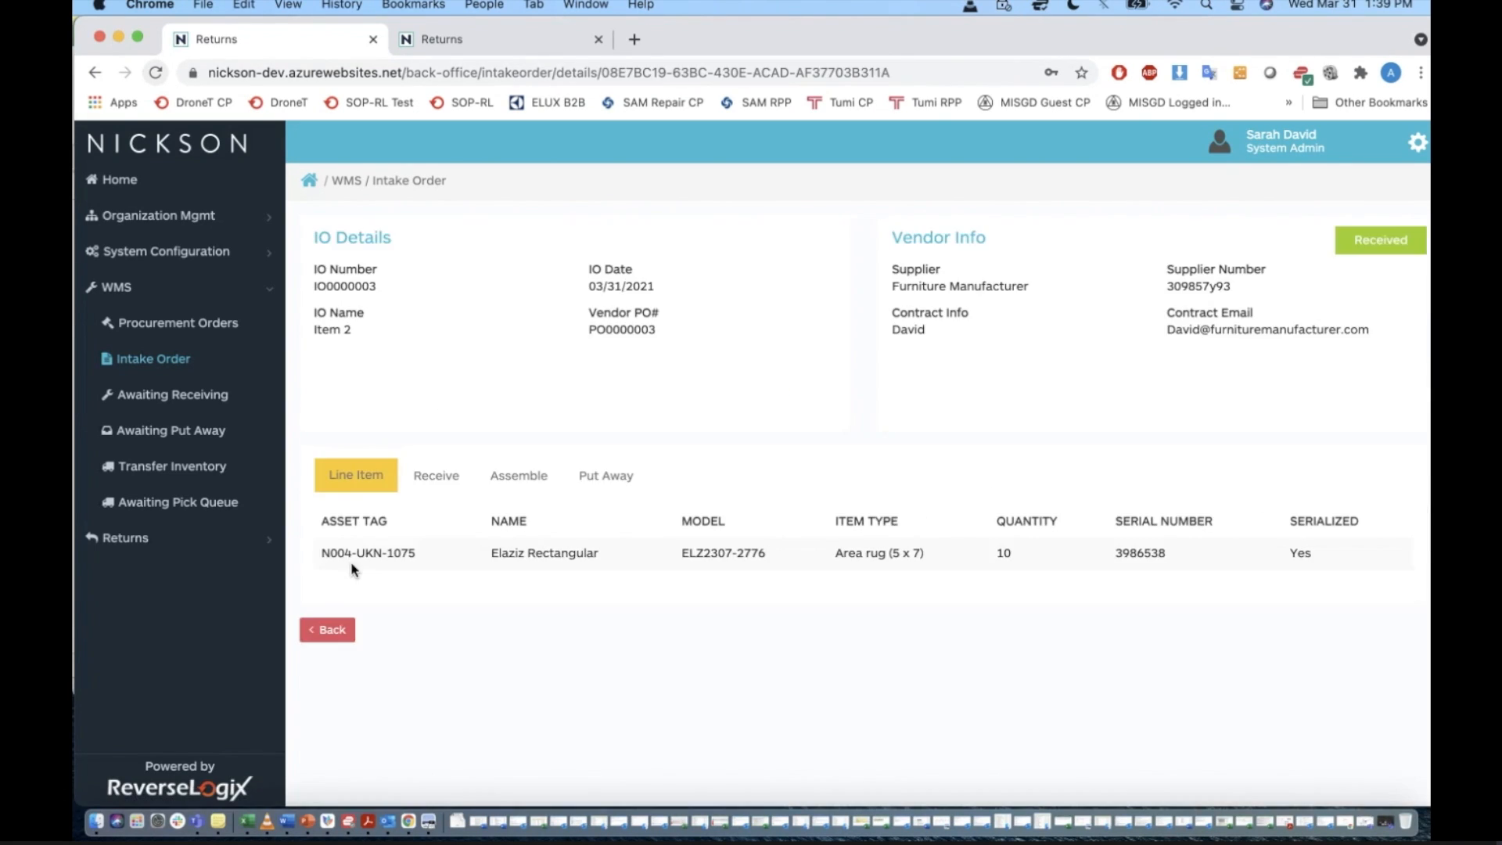
# View the intake order's put-away list, received items and assembly items.
pyautogui.click(588, 479)
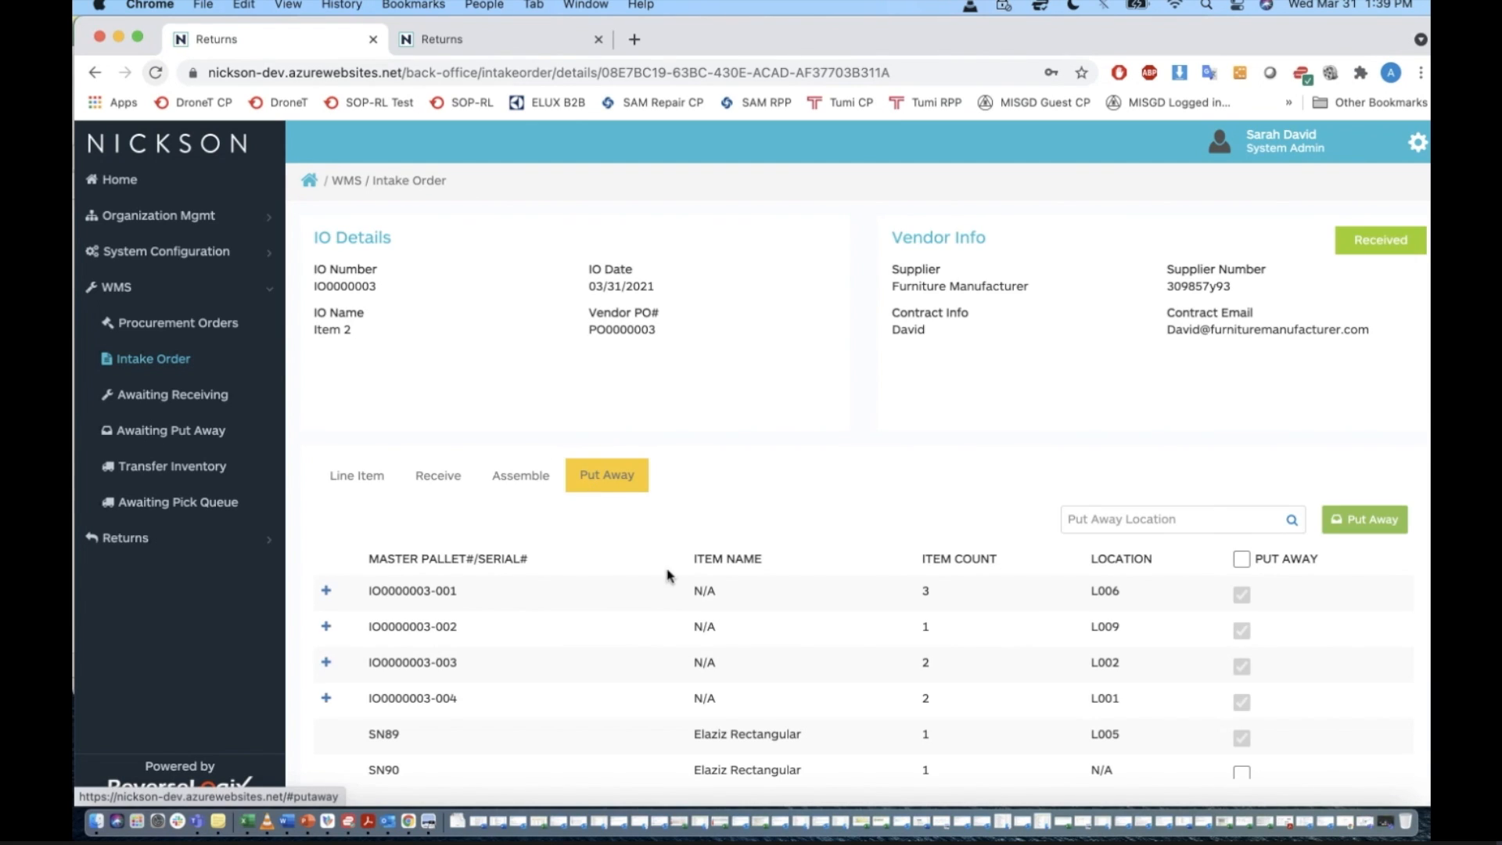
pyautogui.scroll(-1, 668, 569)
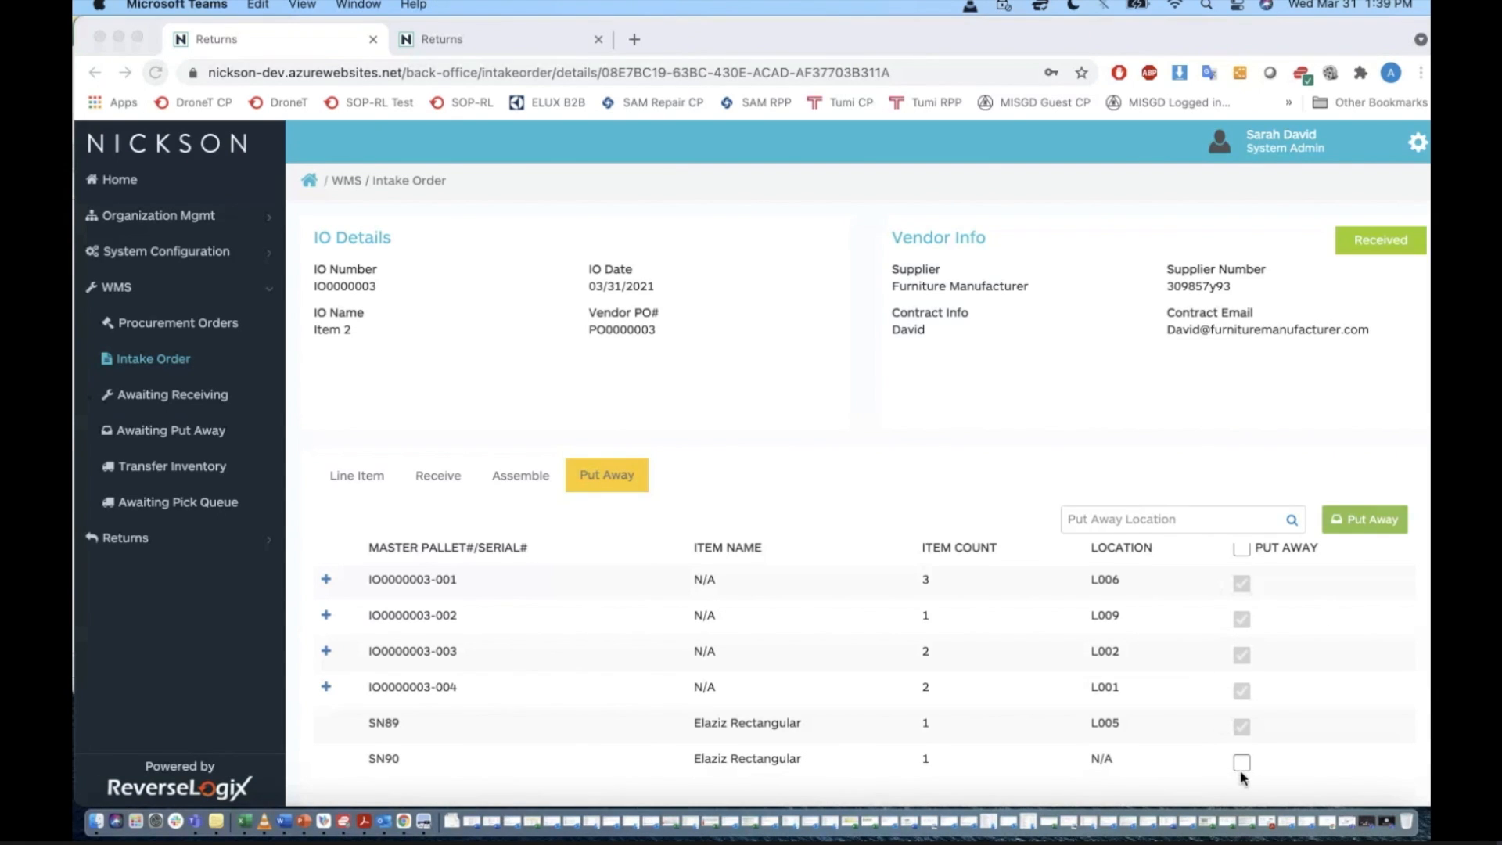
pyautogui.scroll(1, 1241, 626)
pyautogui.click(1245, 563)
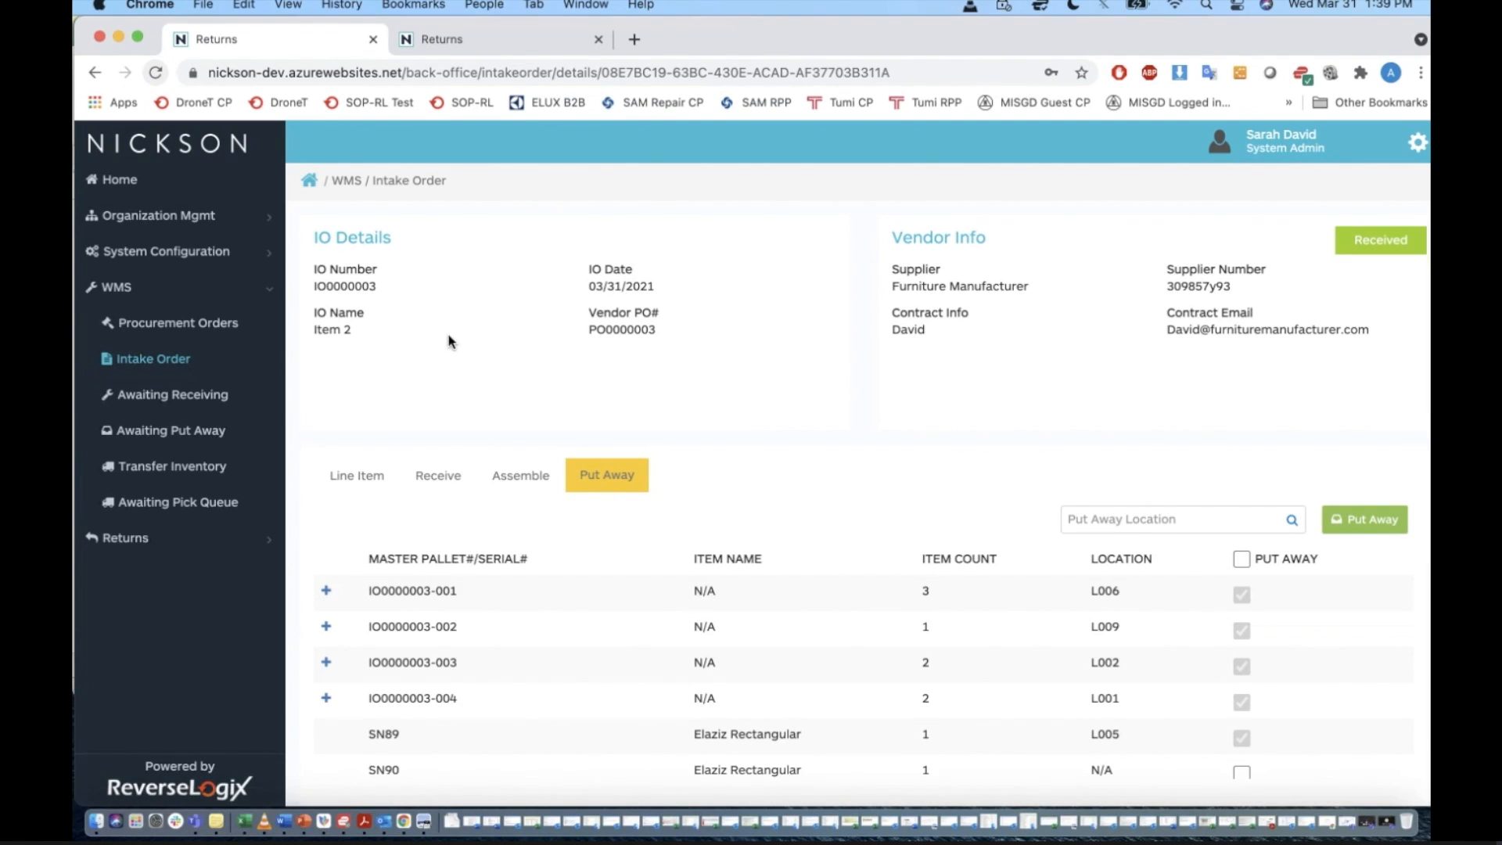
pyautogui.click(451, 483)
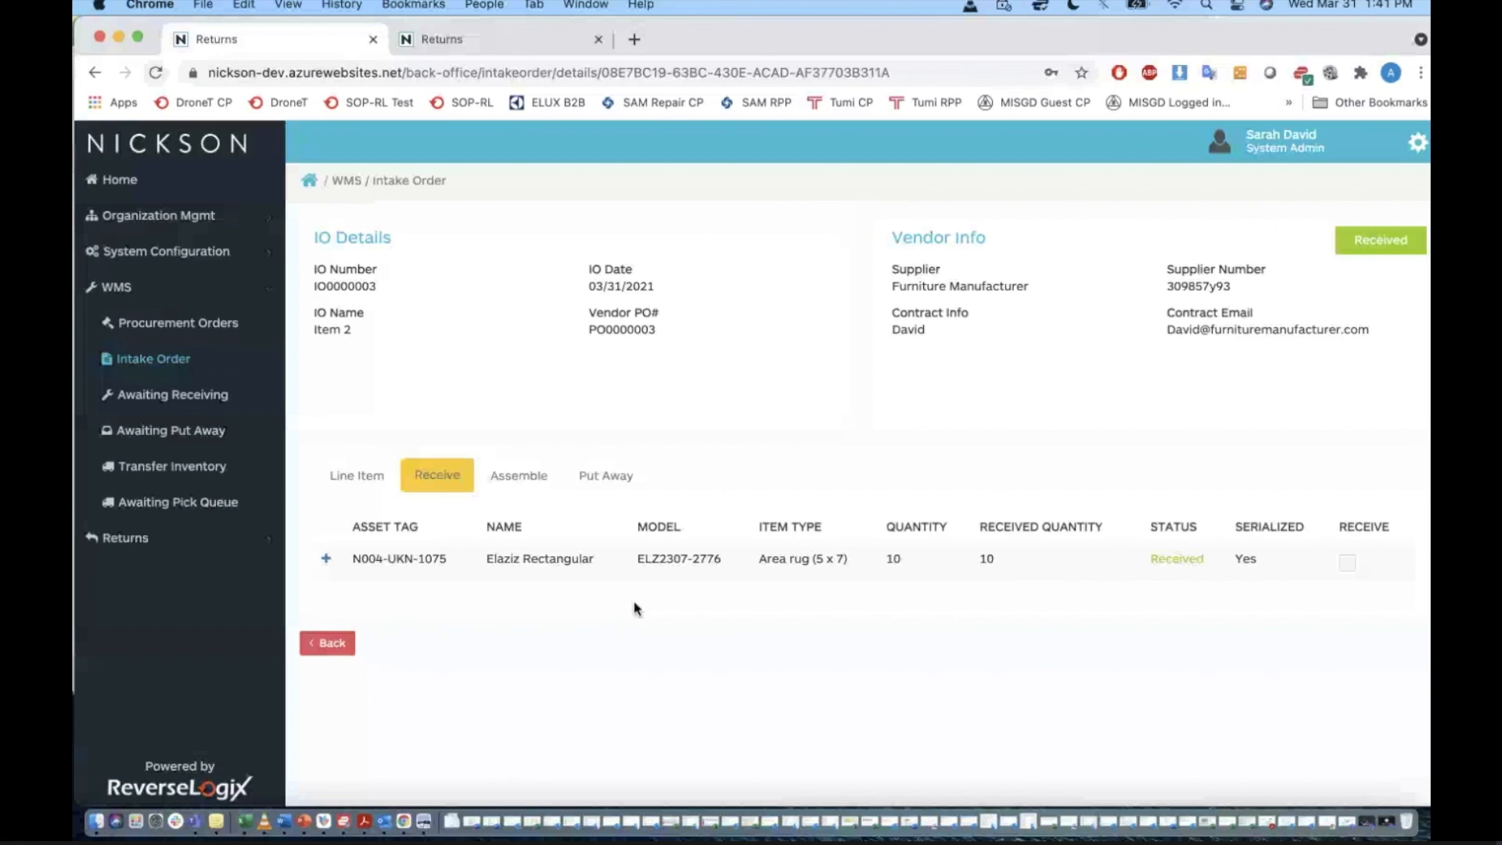
pyautogui.click(525, 478)
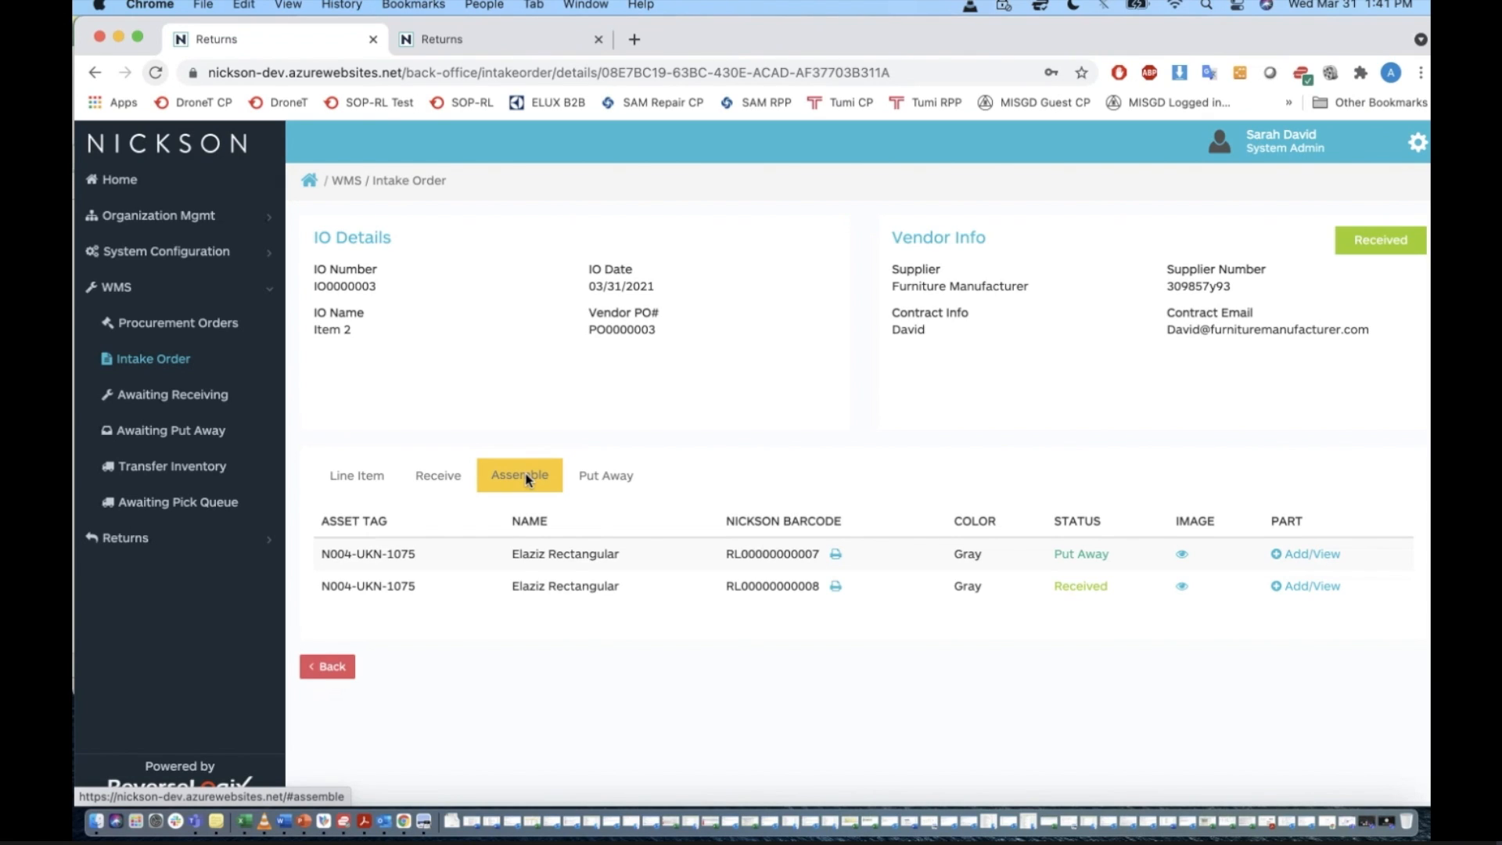
# Select all available items in the intake order's put-away list and choose TEMP_MISC as the put-away location.
pyautogui.click(589, 477)
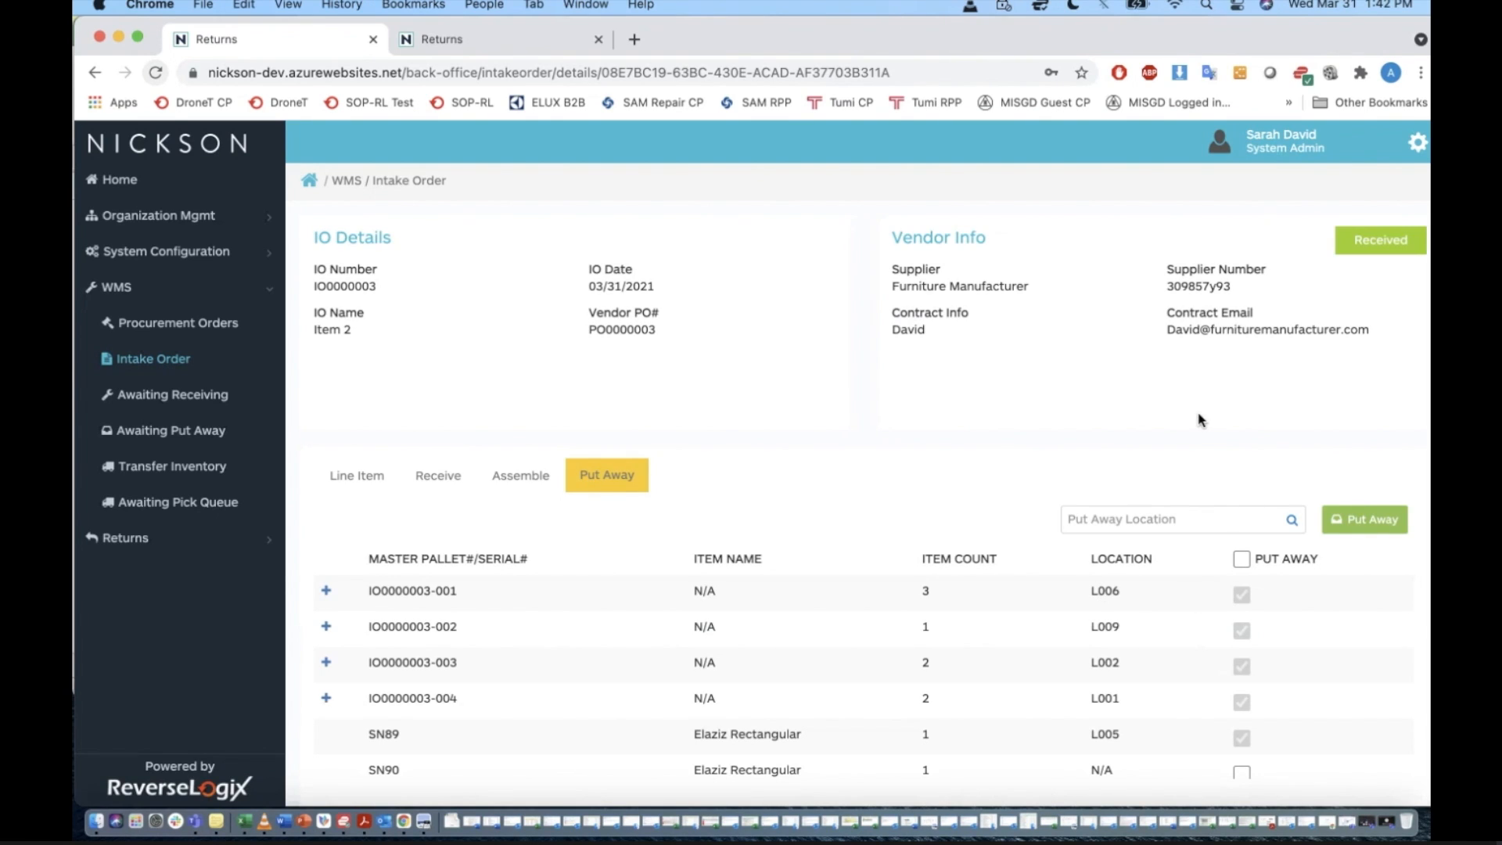
pyautogui.scroll(-2, 1202, 421)
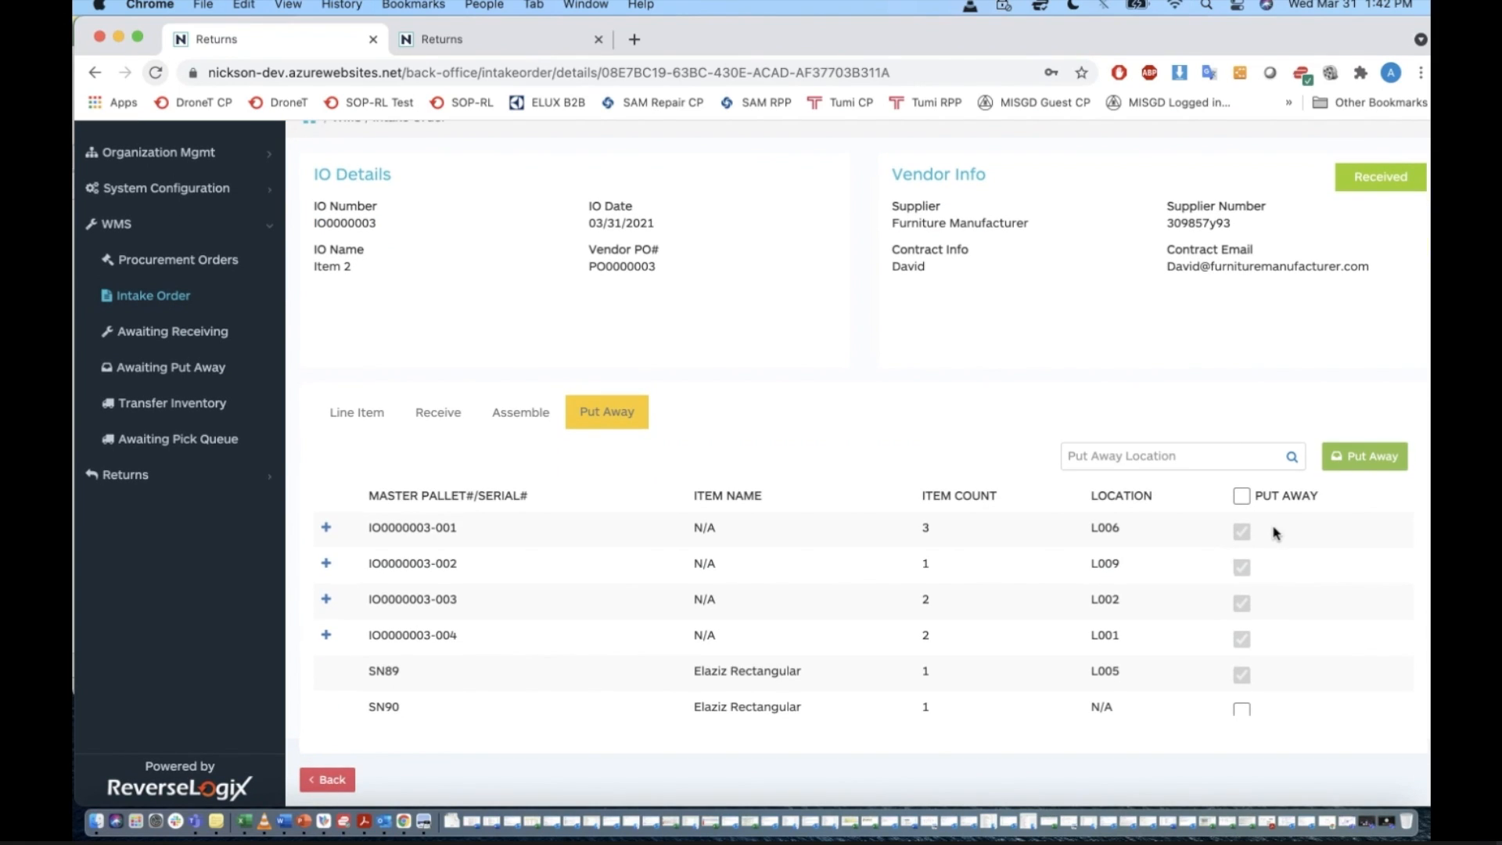
pyautogui.scroll(-1, 1247, 503)
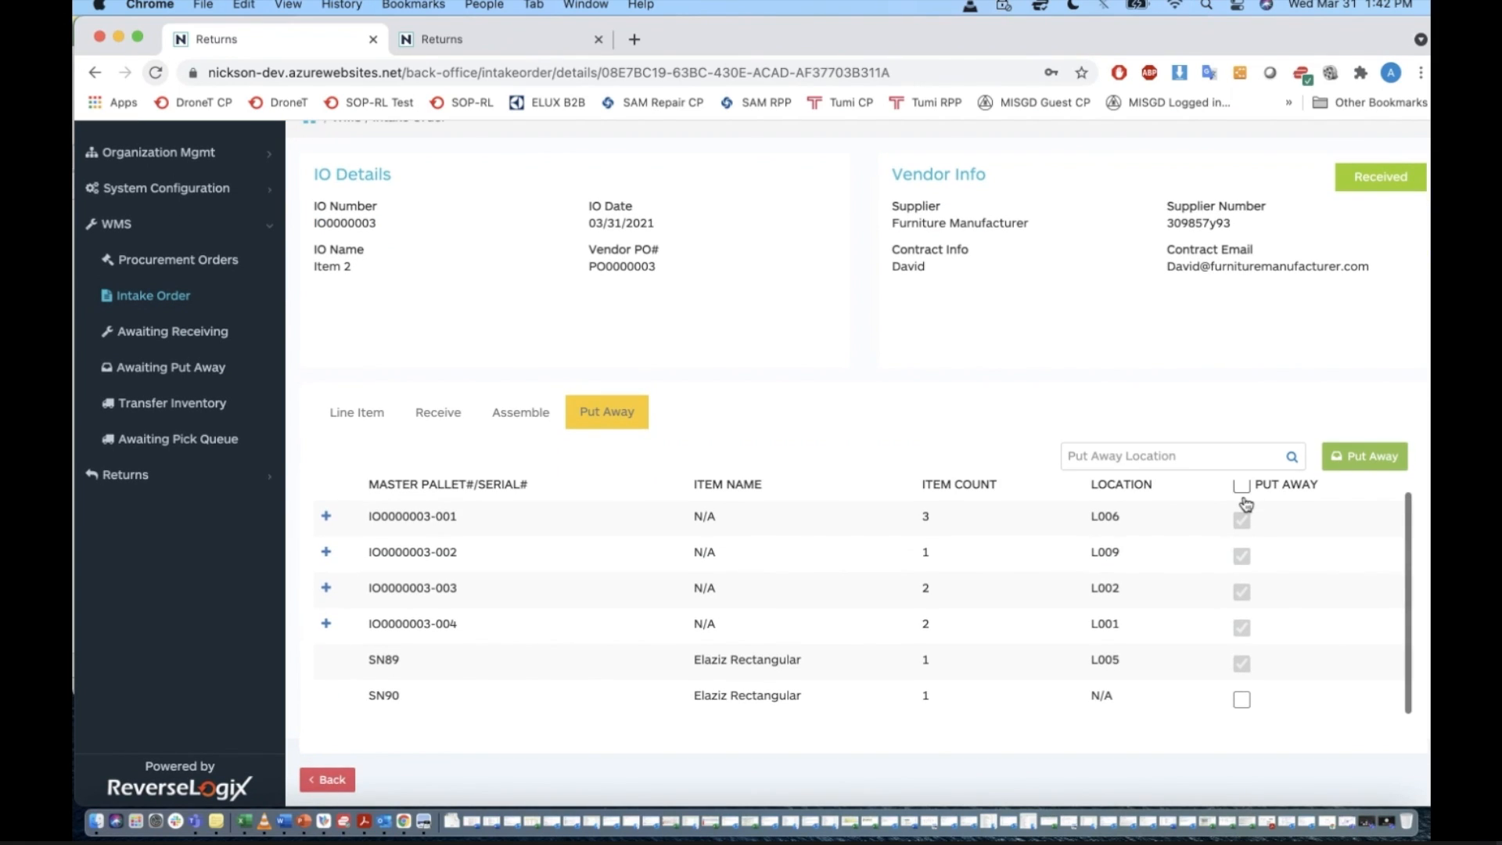
pyautogui.scroll(1, 1272, 520)
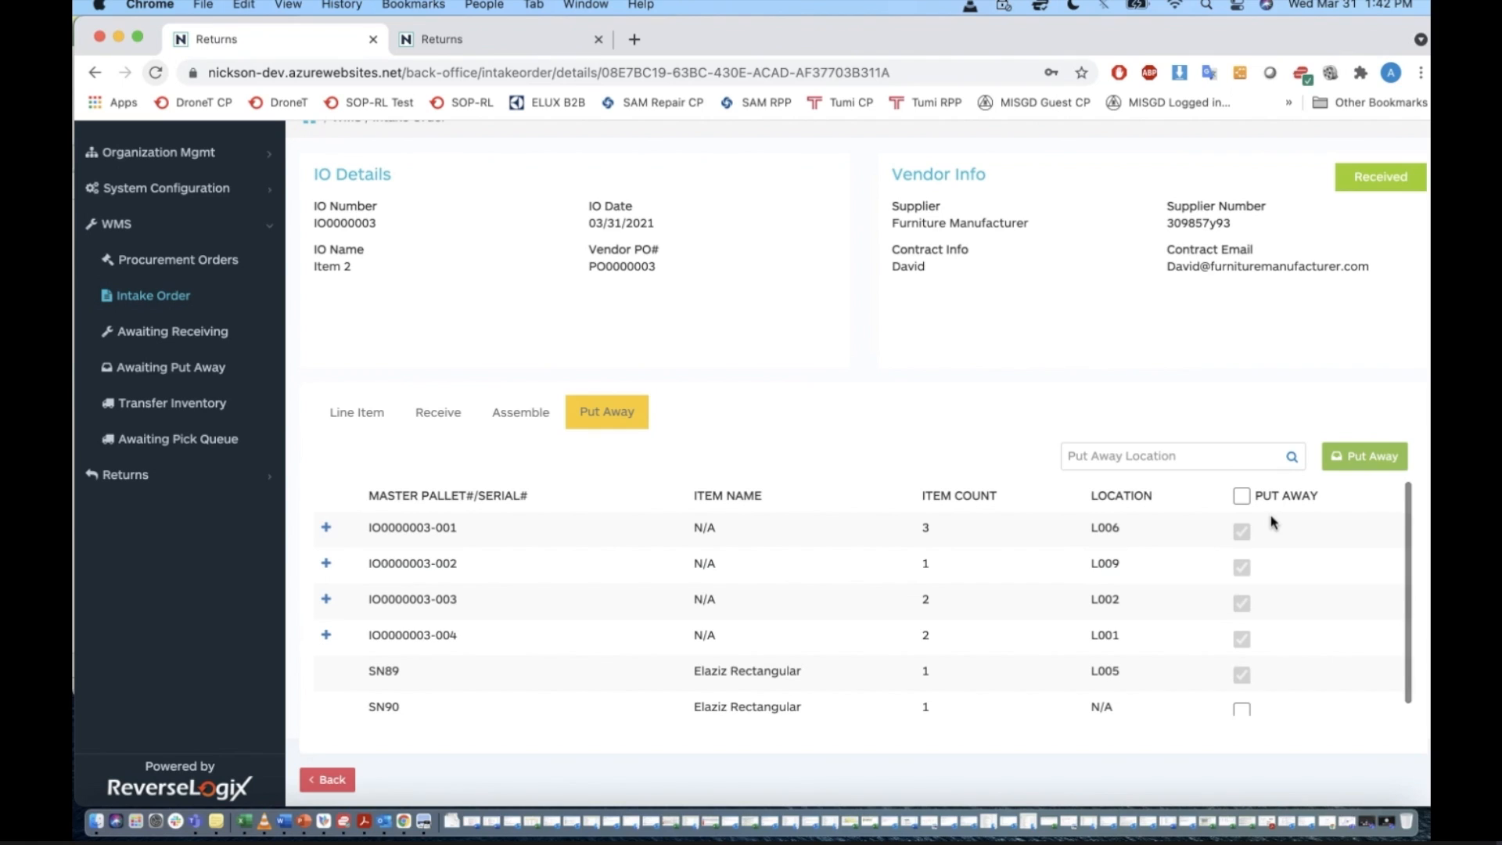
pyautogui.scroll(-1, 1273, 522)
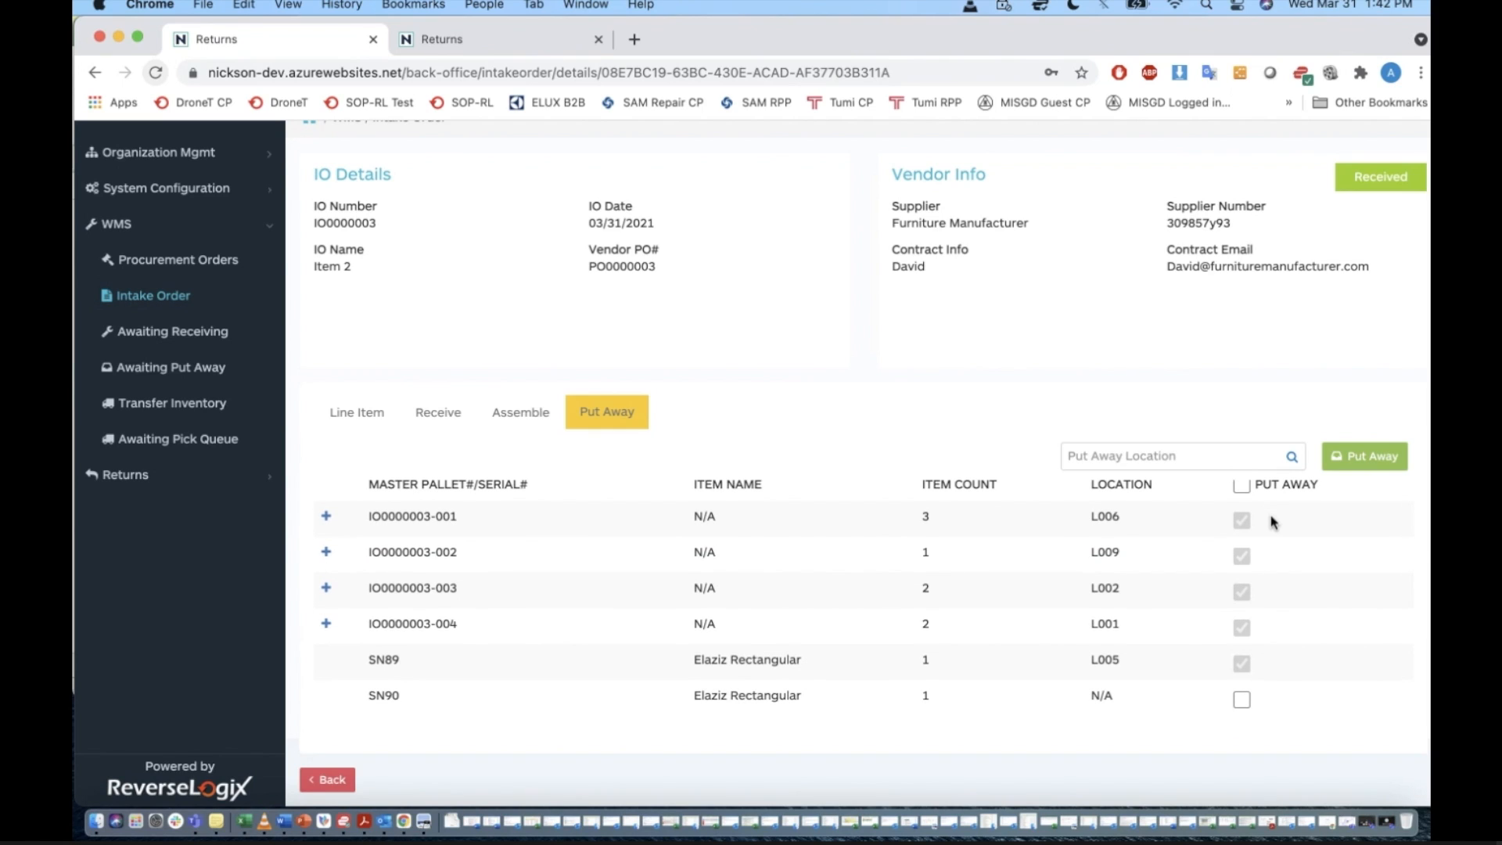
pyautogui.scroll(1, 1272, 522)
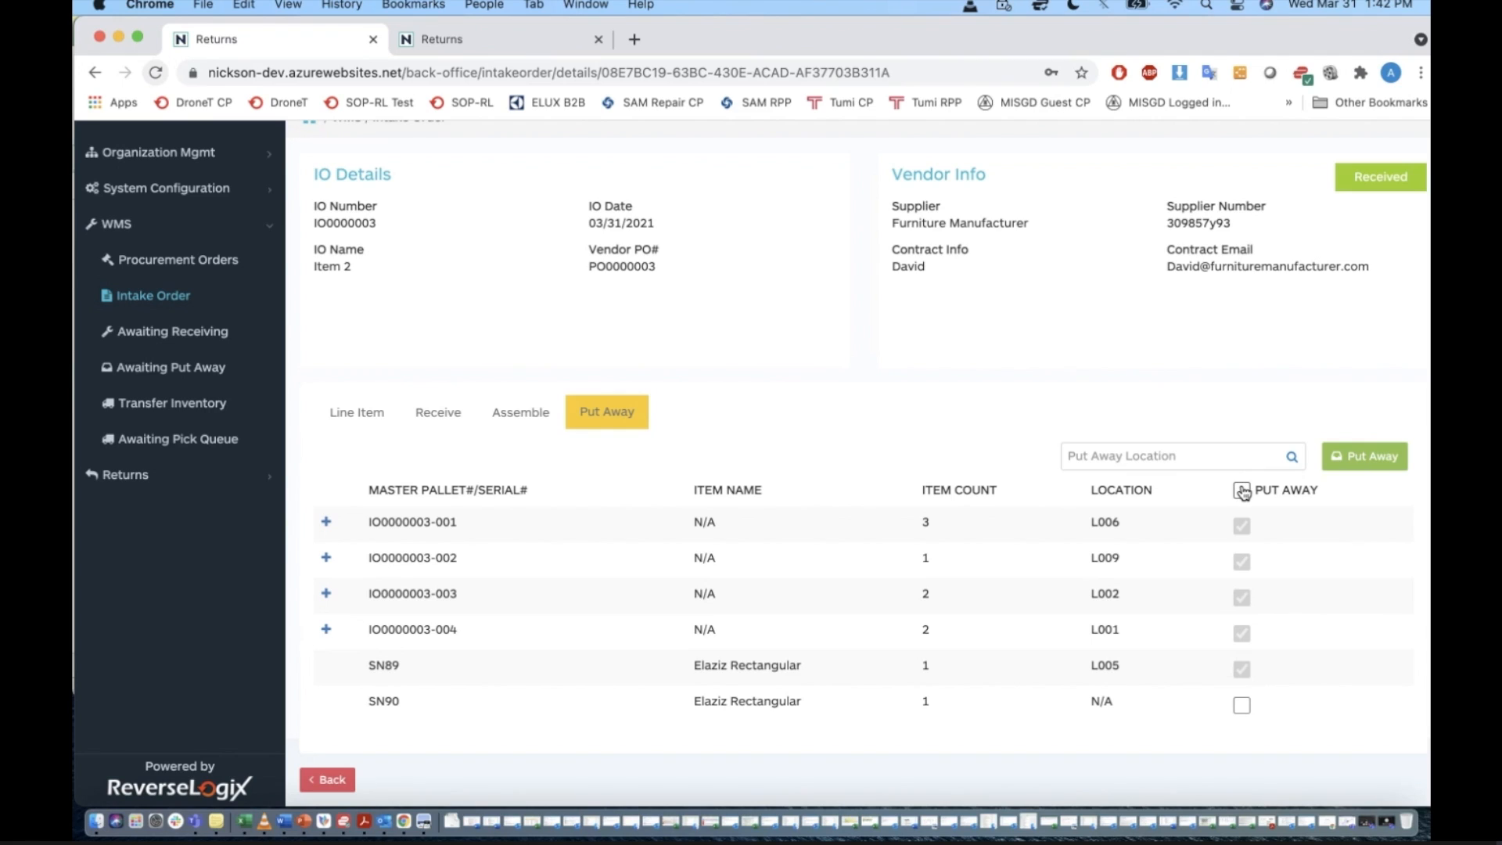
pyautogui.click(1242, 491)
pyautogui.click(1151, 454)
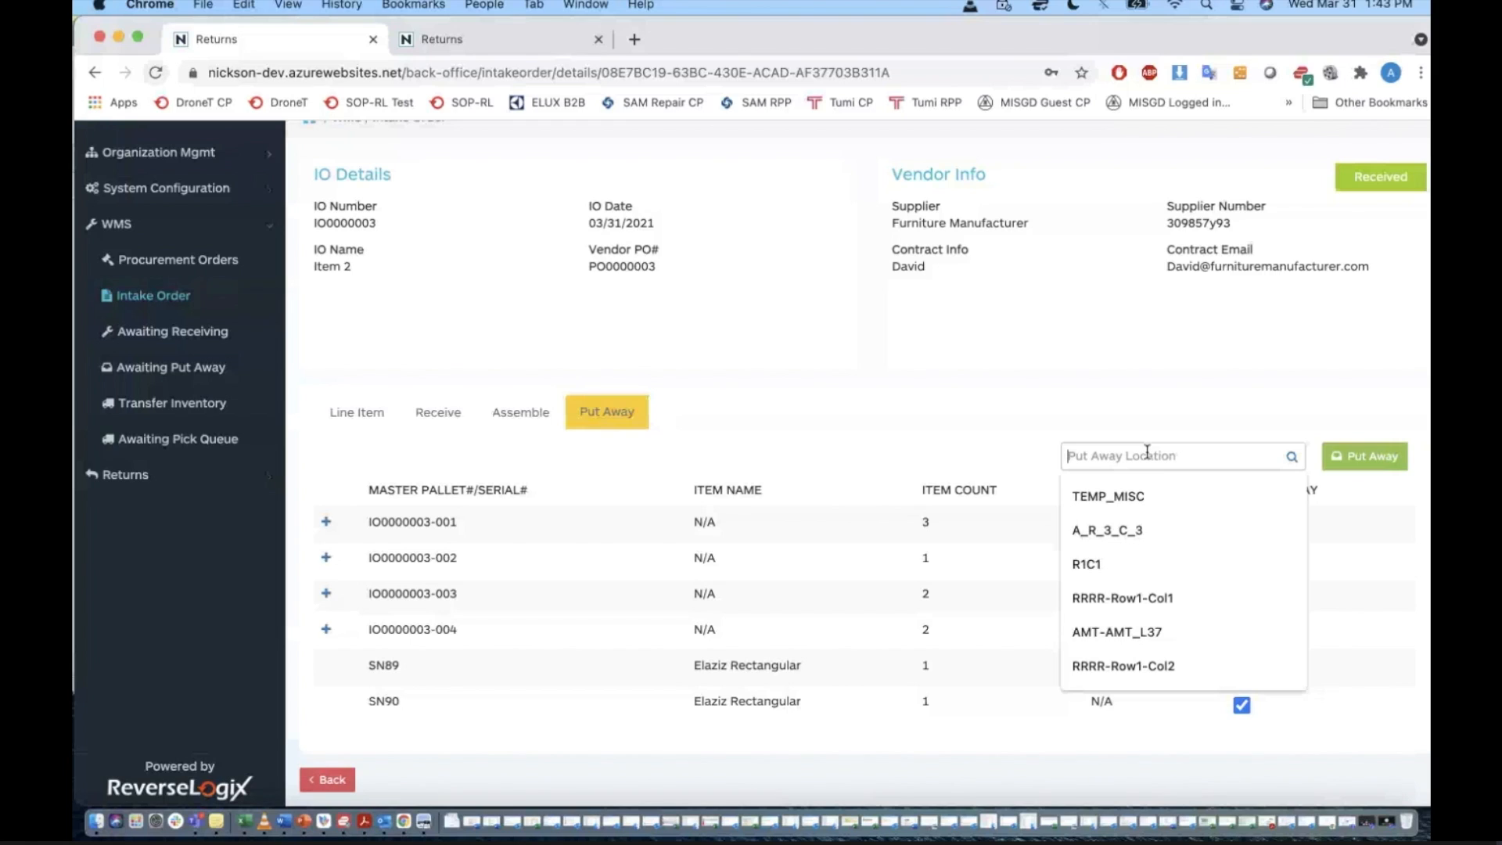
pyautogui.click(1142, 496)
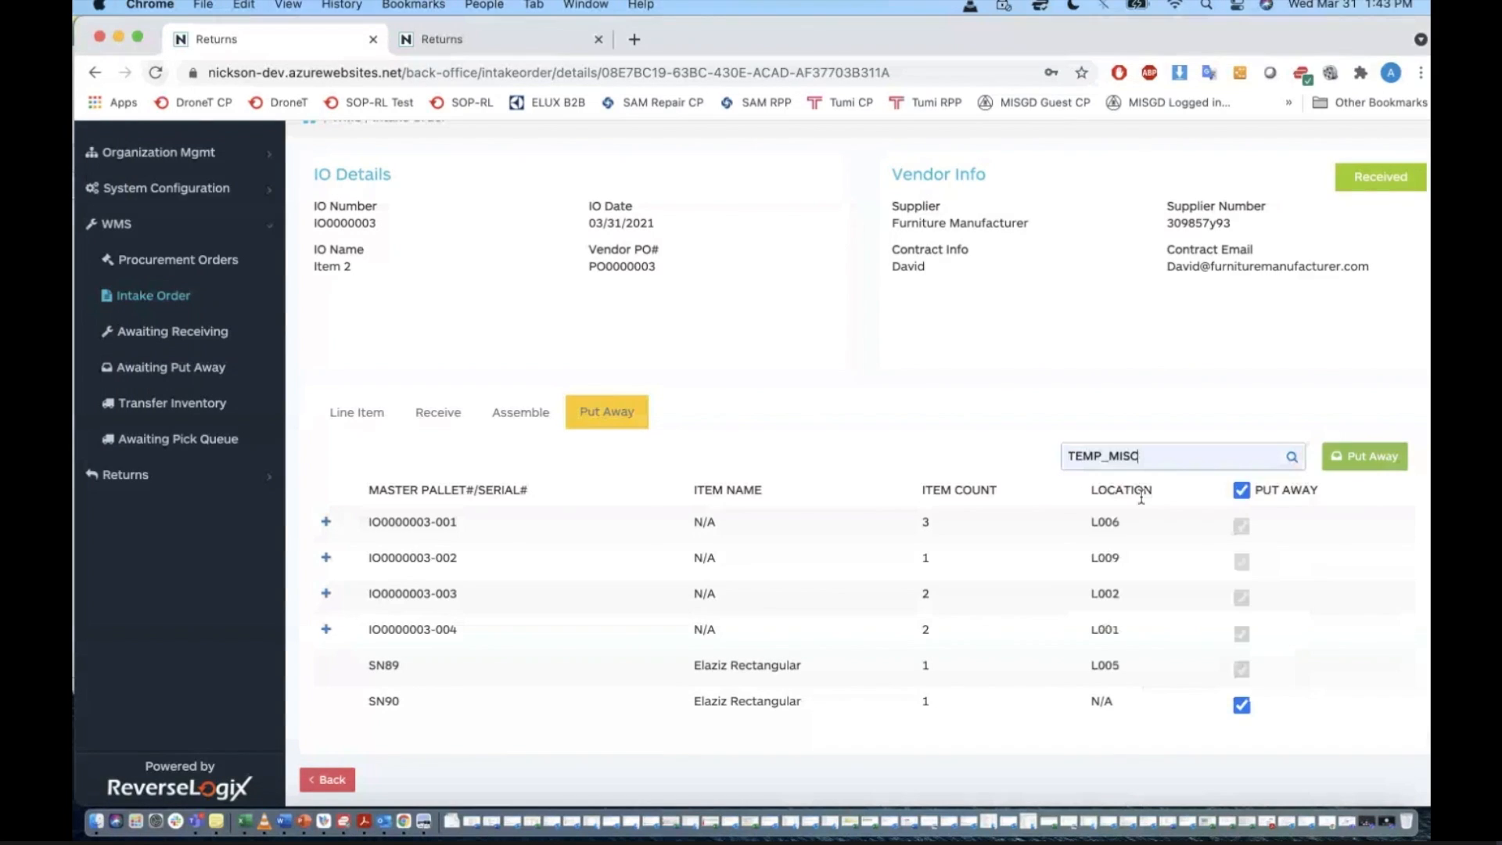
pyautogui.click(1385, 465)
pyautogui.scroll(2, 806, 407)
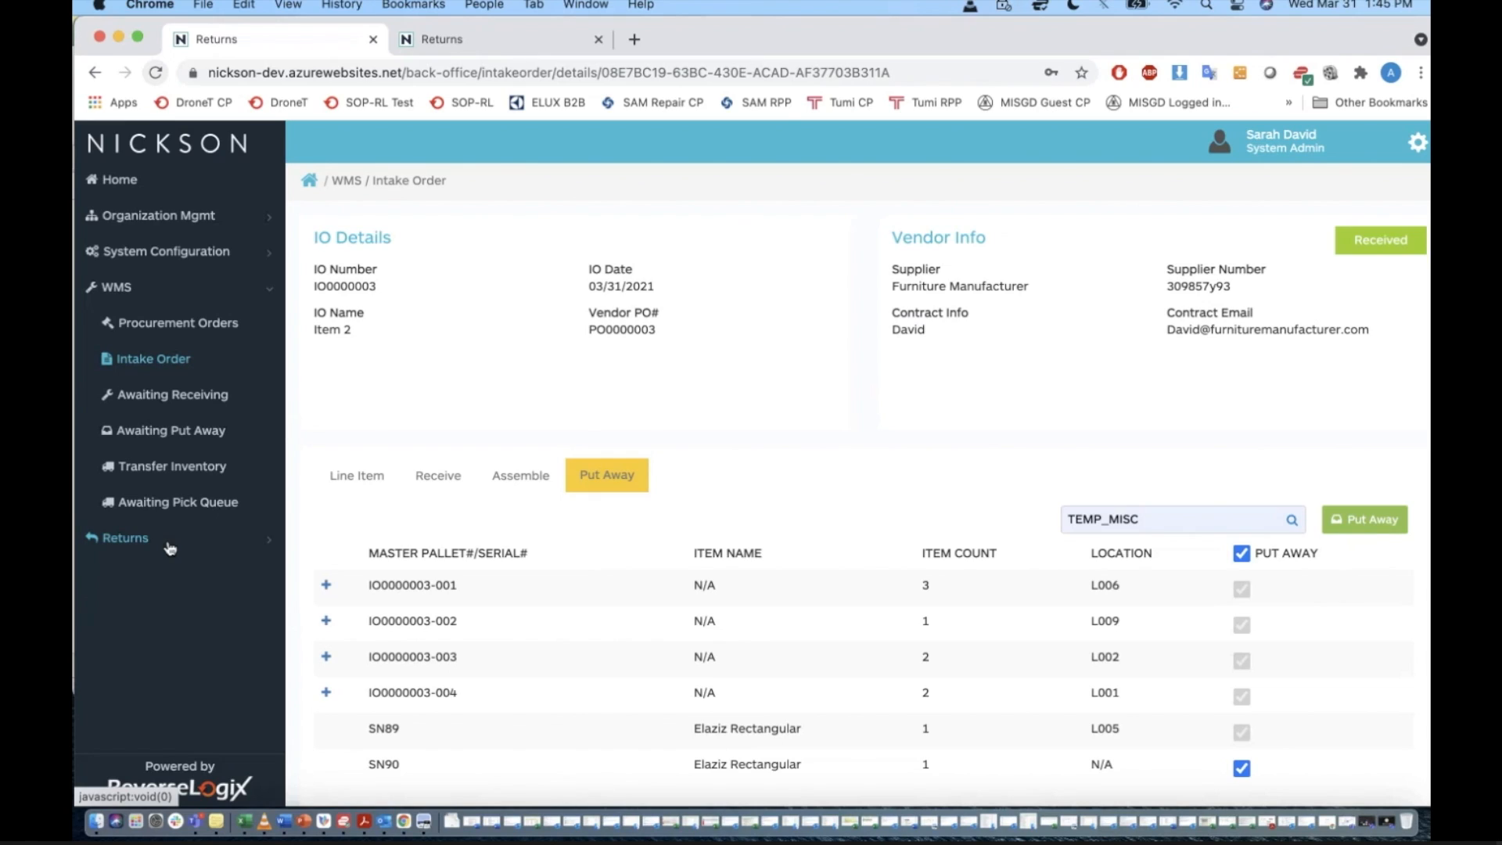
# Highlight the first pallet's put-away location, open the NIC-LOC warehouse location record and view the L001 details on its location map.
pyautogui.moveTo(1125, 588); pyautogui.dragTo(1089, 587)
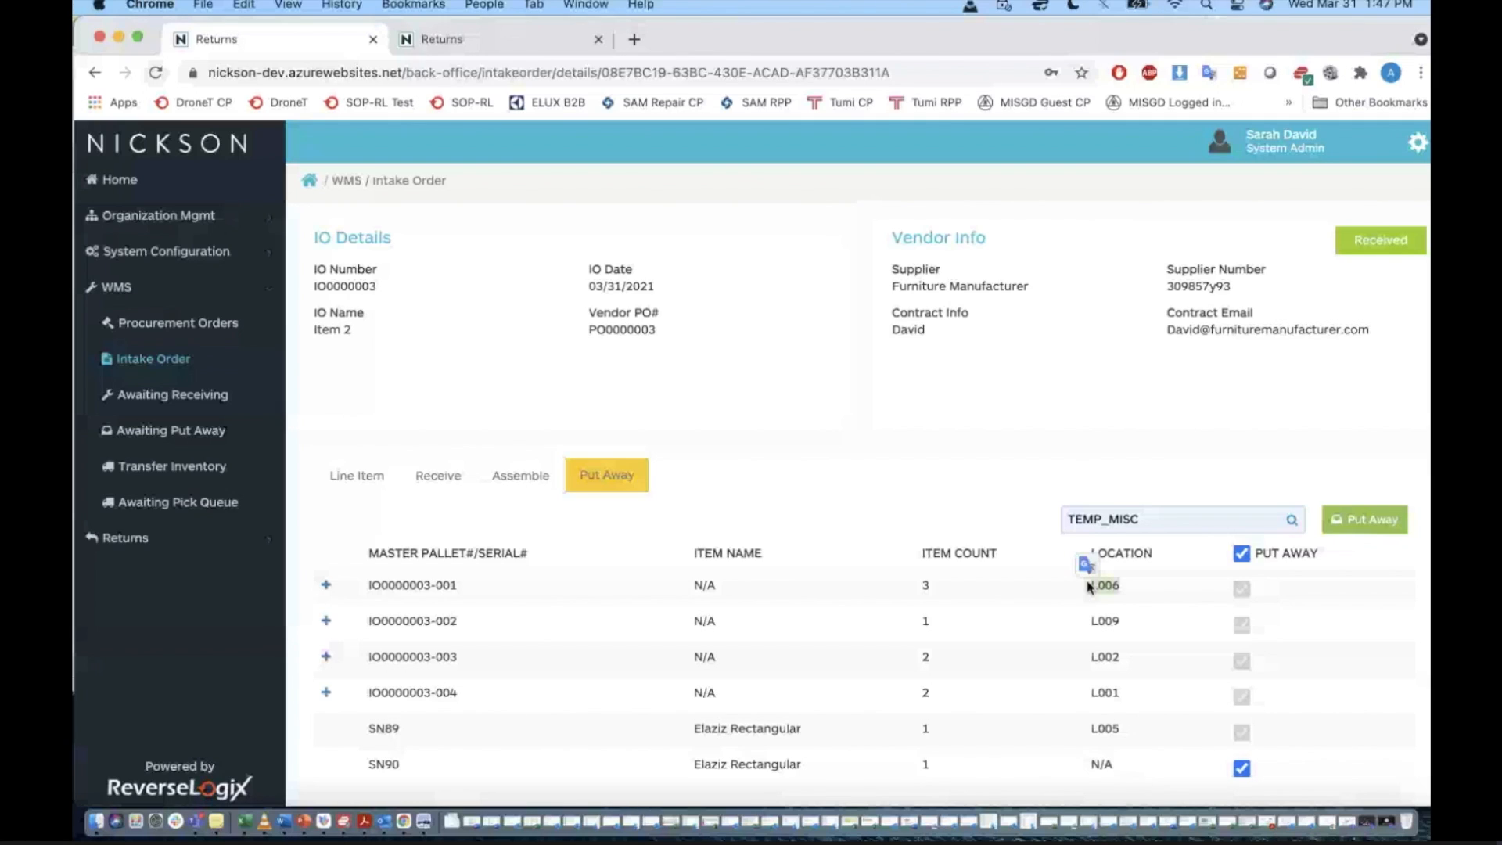
pyautogui.click(1387, 823)
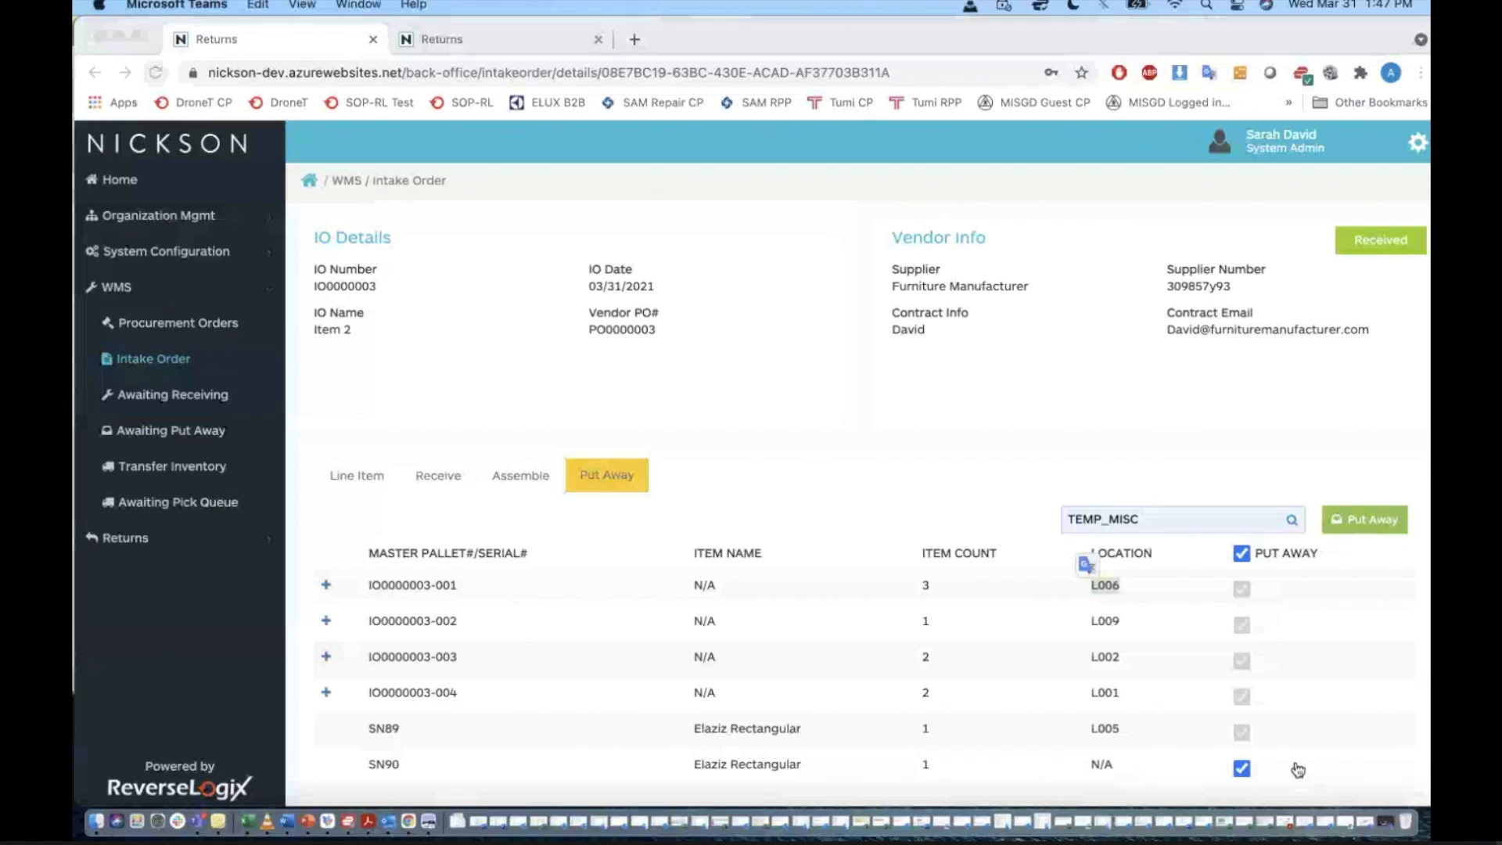
pyautogui.click(159, 215)
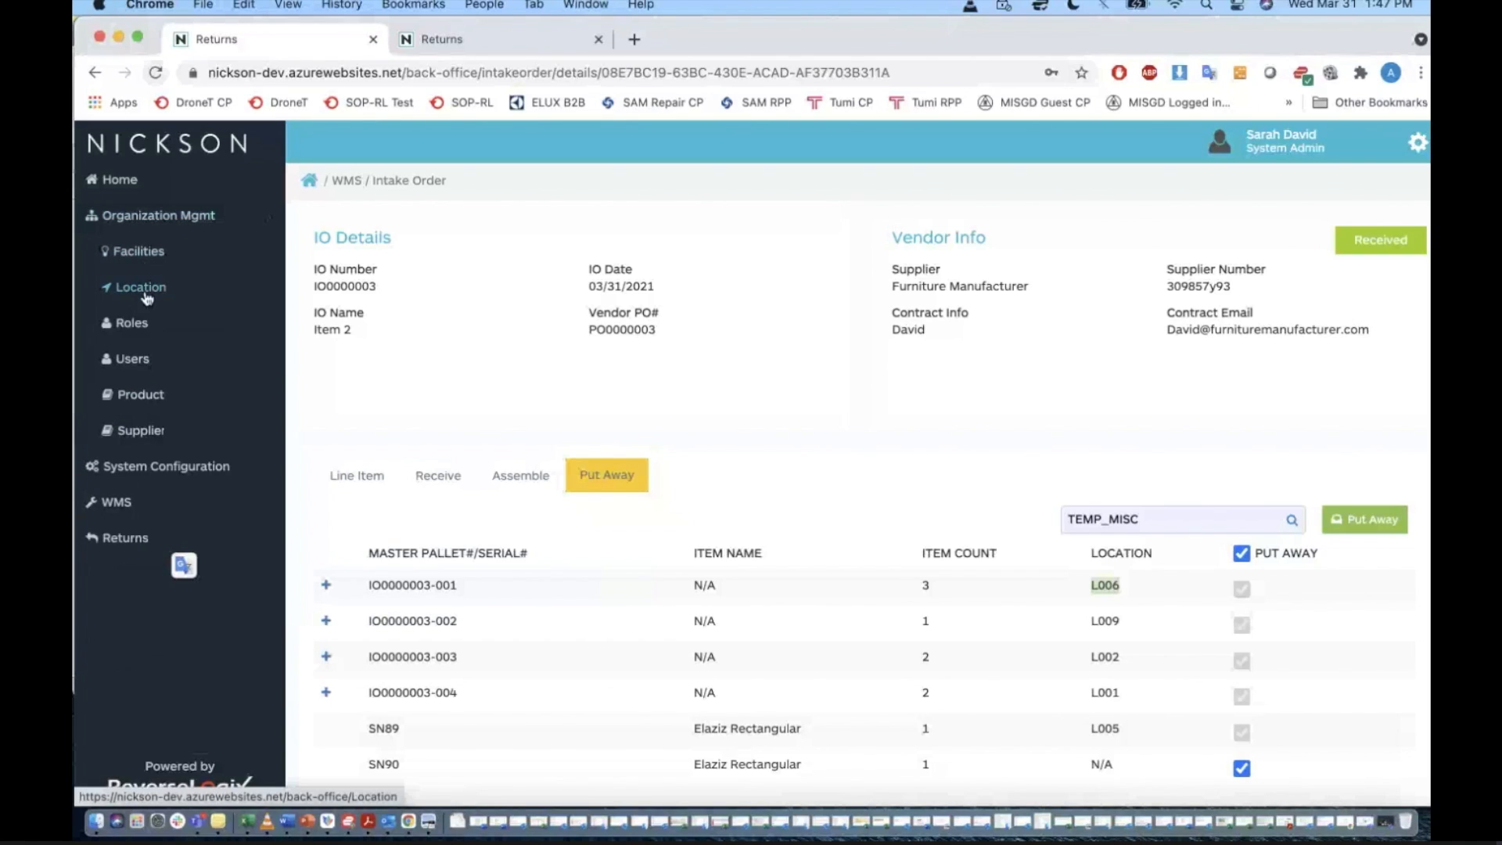
pyautogui.click(144, 291)
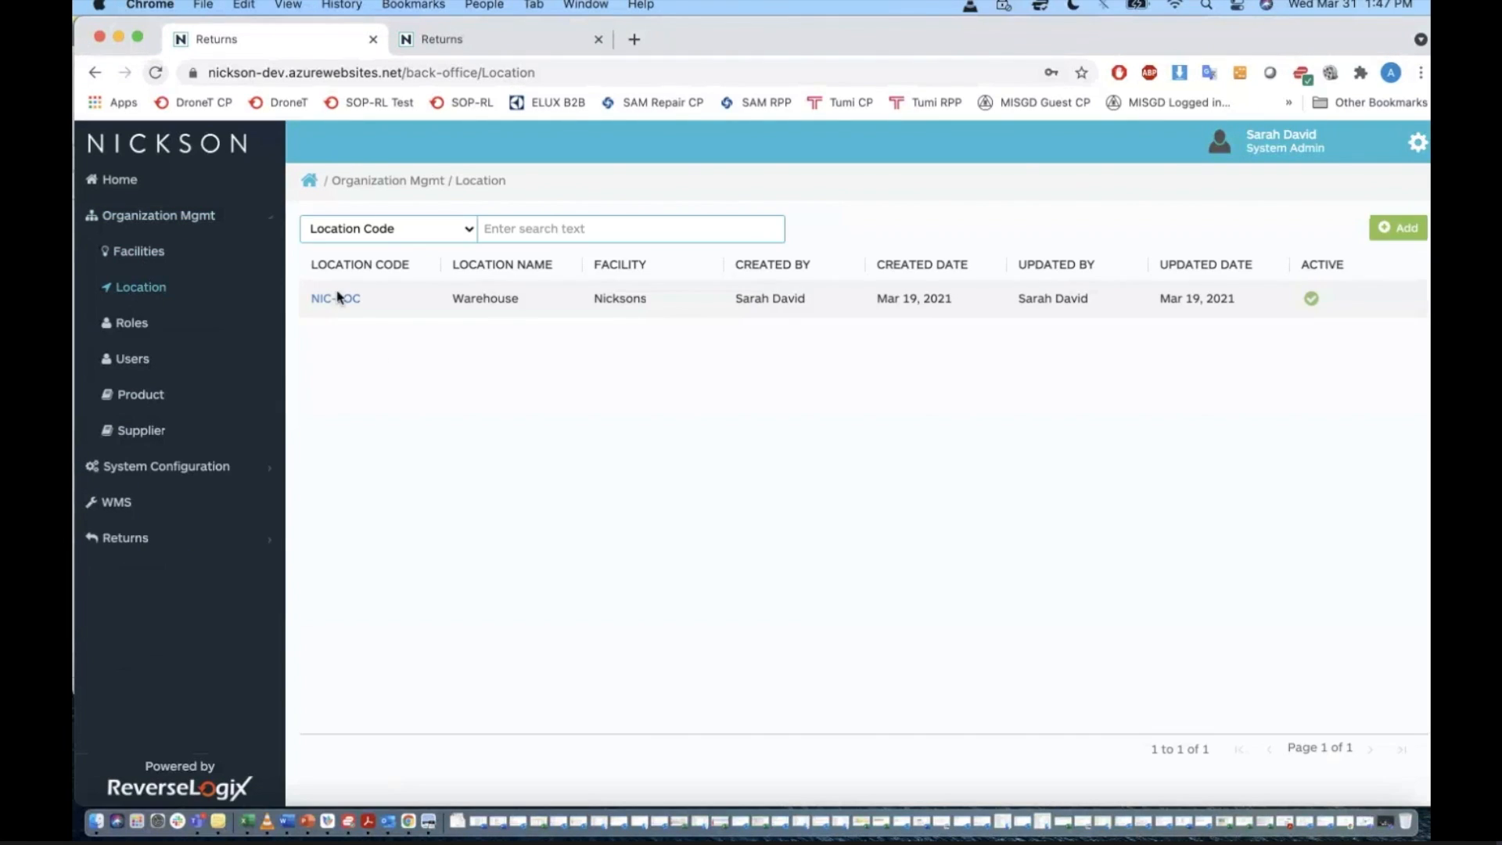
pyautogui.click(337, 302)
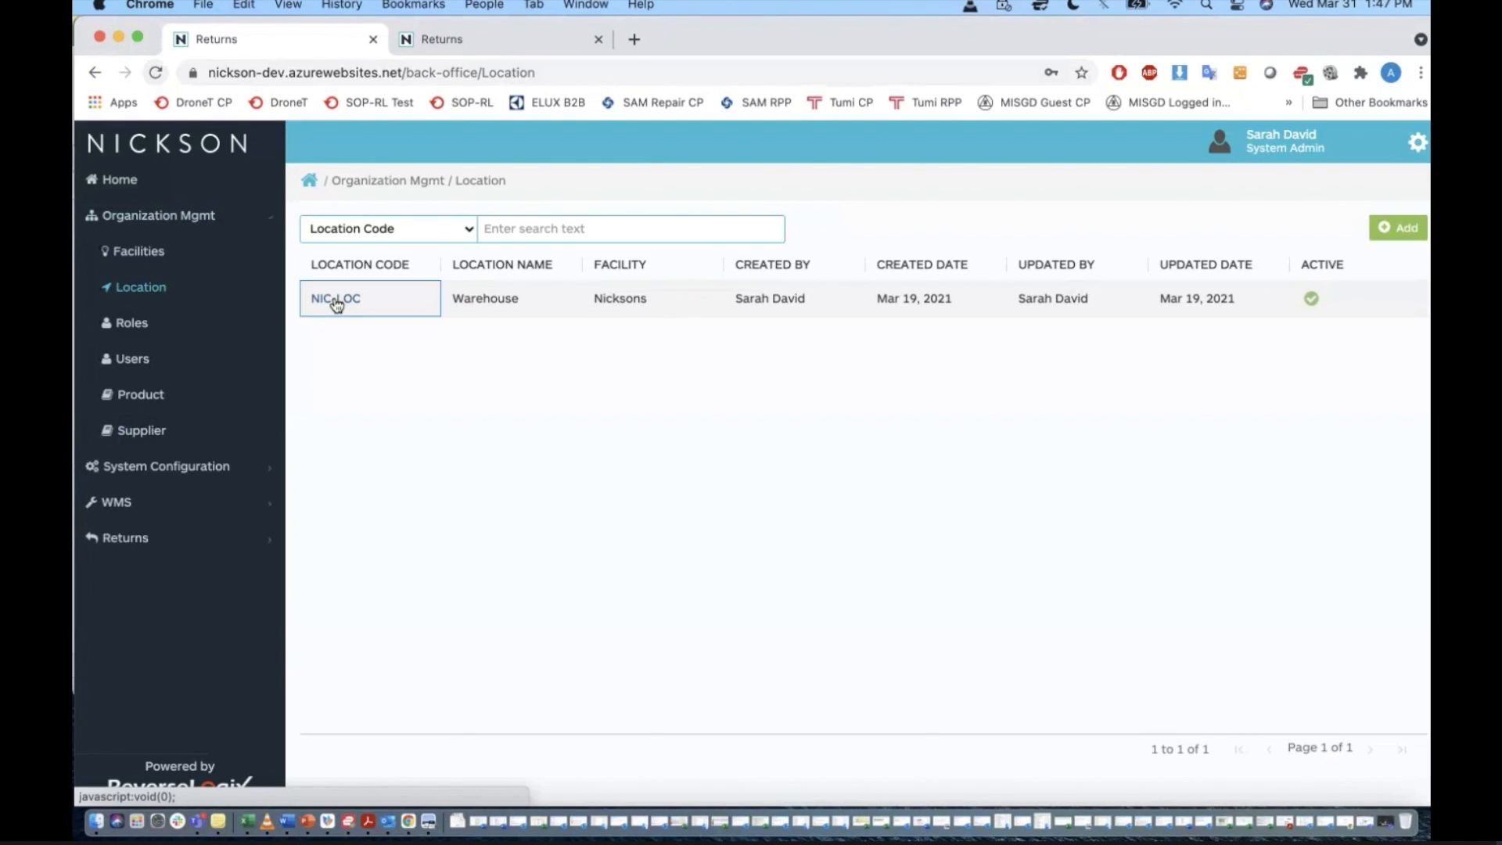
pyautogui.click(337, 302)
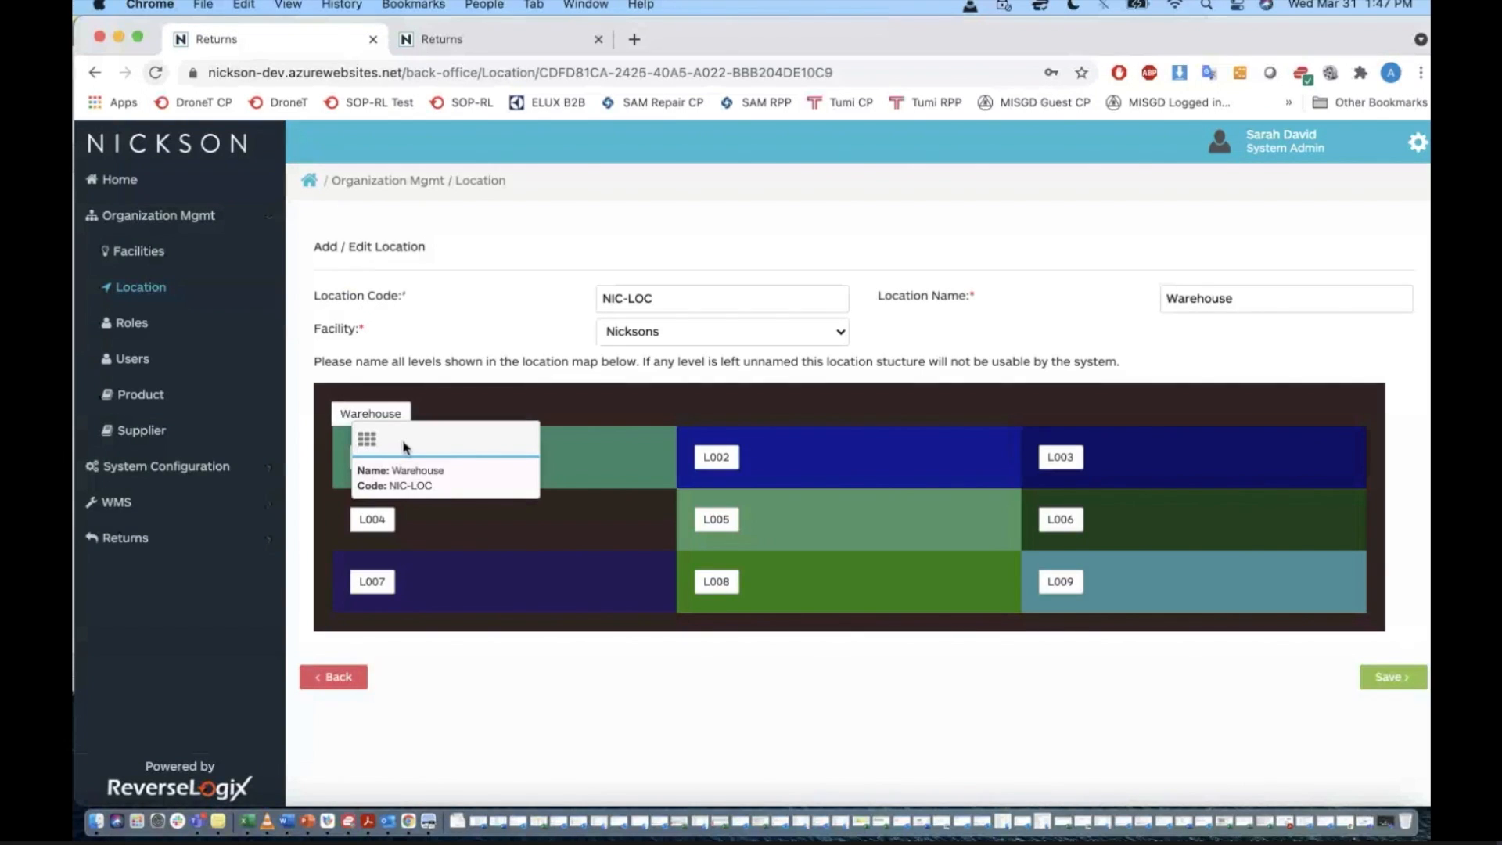
pyautogui.moveTo(386, 468)
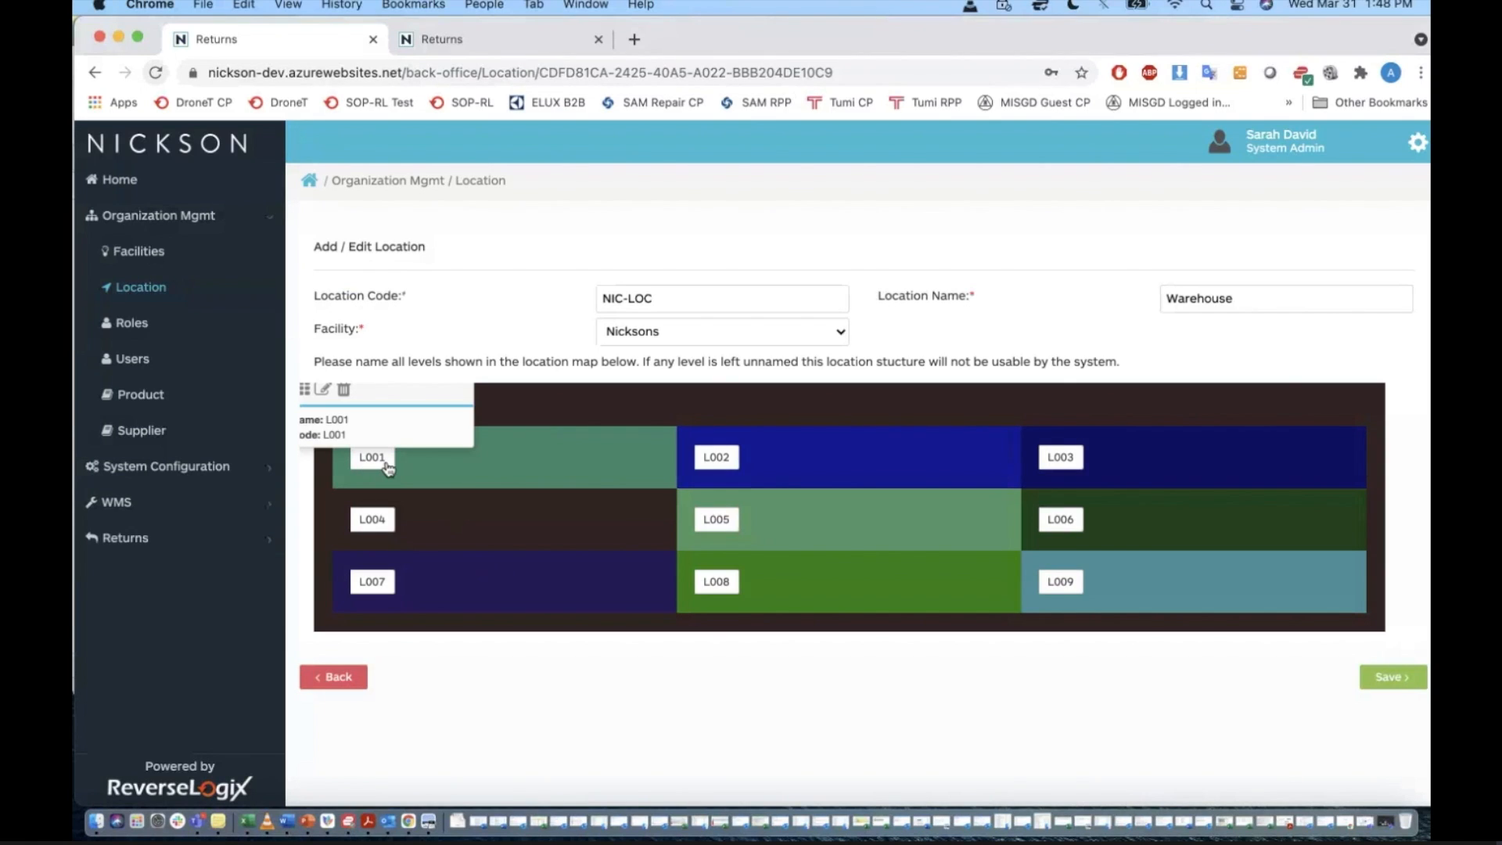